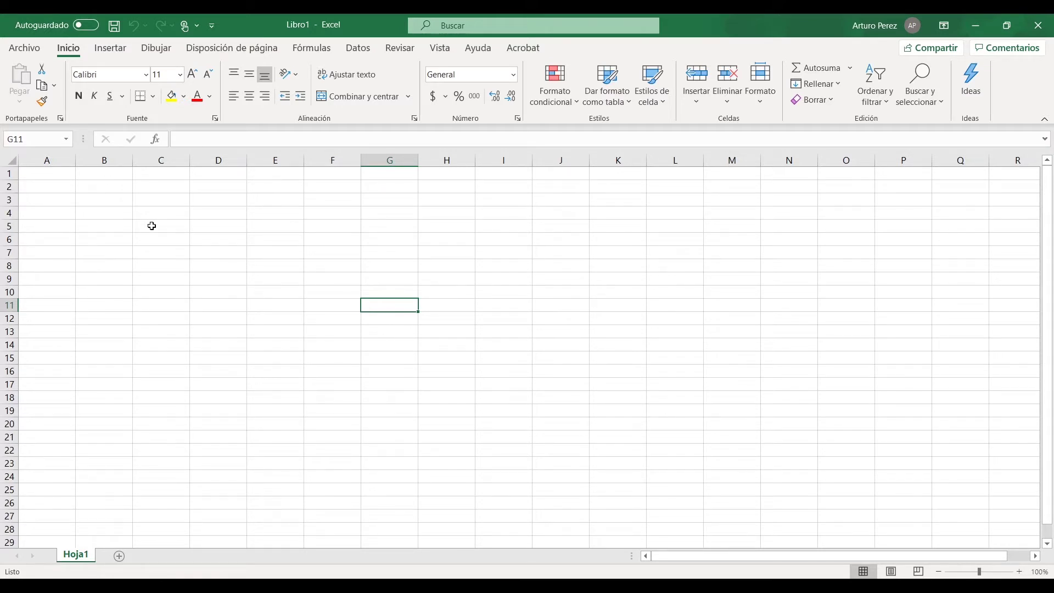
- Select cell A1, open another Excel window and create a blank workbook in it
click(57, 177)
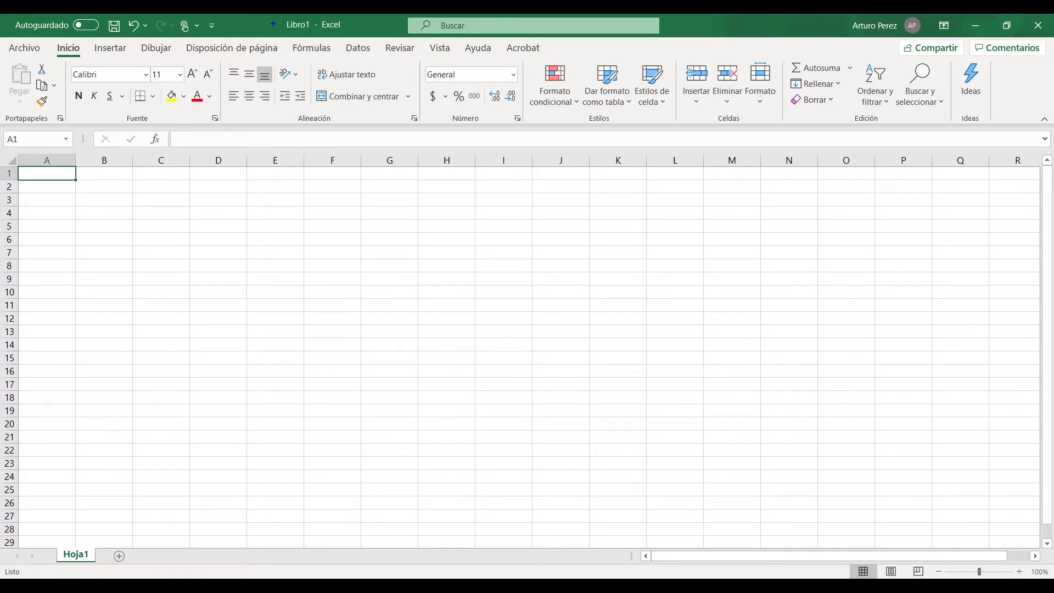
mouse_move(273, 14)
mouse_down()
mouse_move(304, 38)
mouse_move(354, 42)
mouse_up()
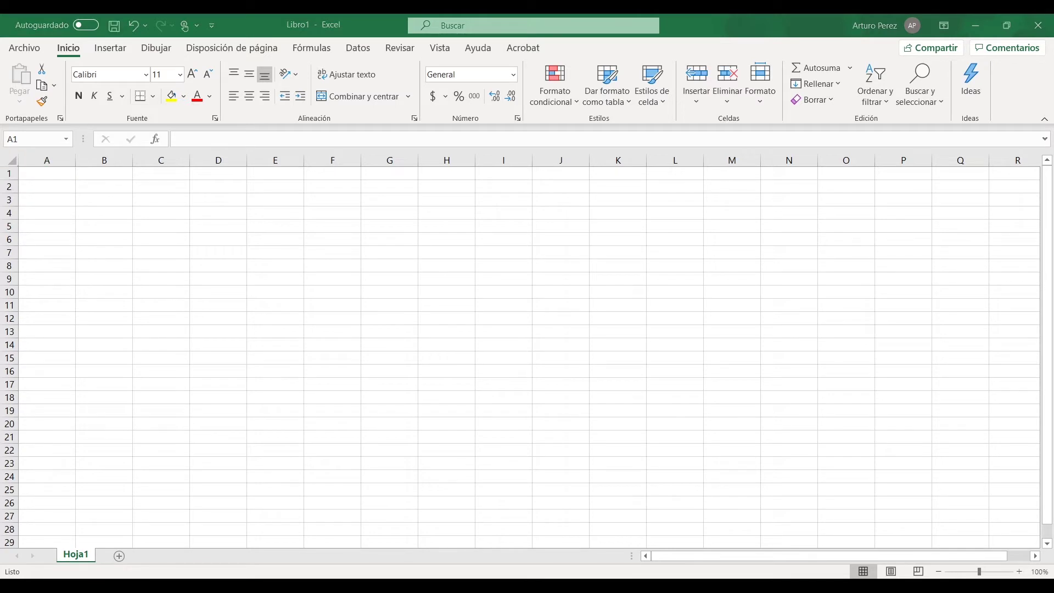
right_click(426, 585)
click(395, 521)
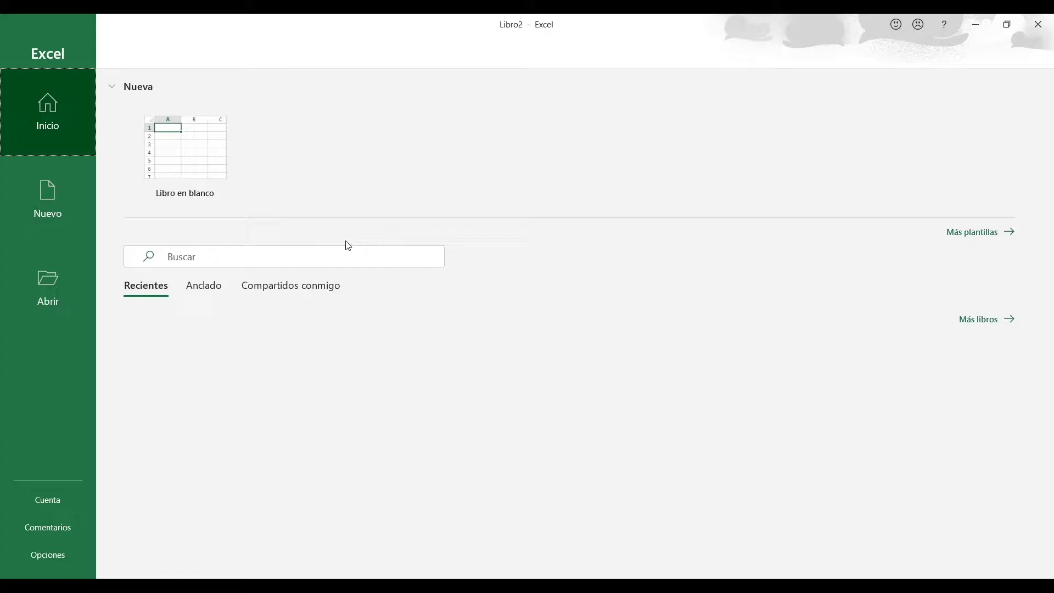
click(192, 160)
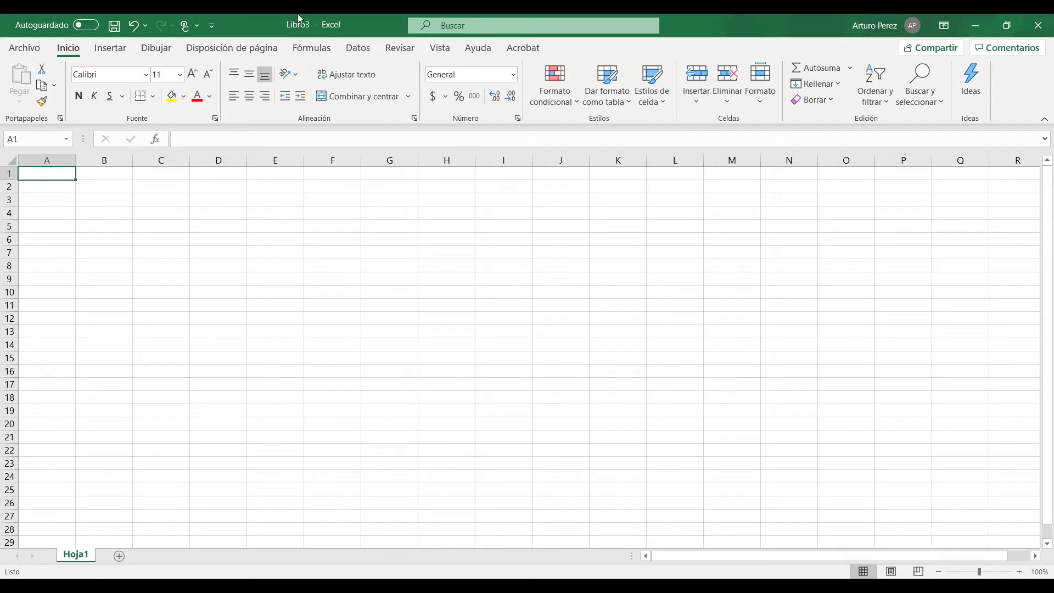
- Switch through the open workbook Libro2 back to Libro1 and select cell A1
click(380, 577)
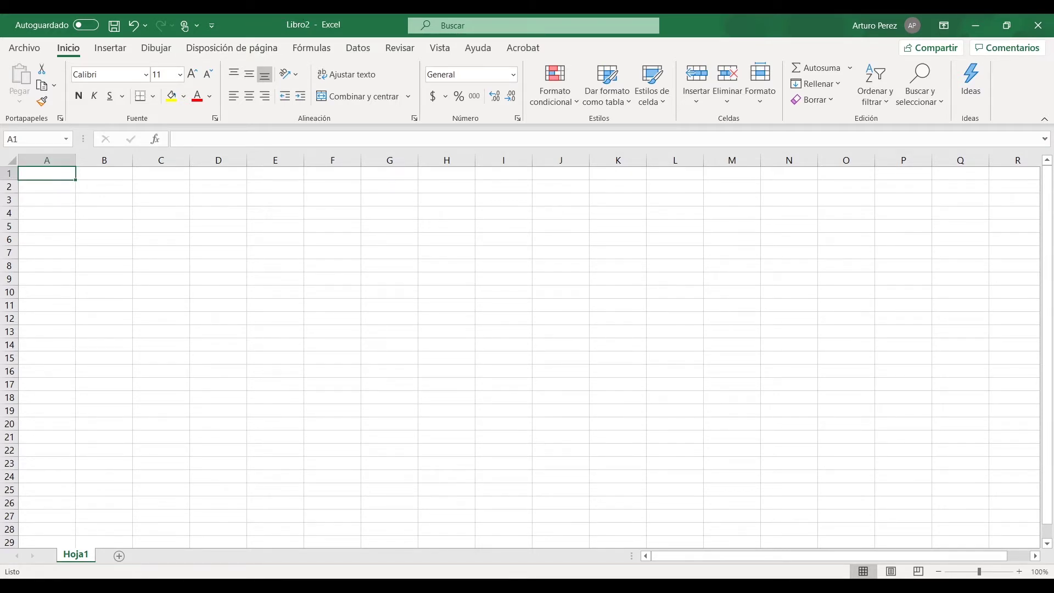
click(378, 580)
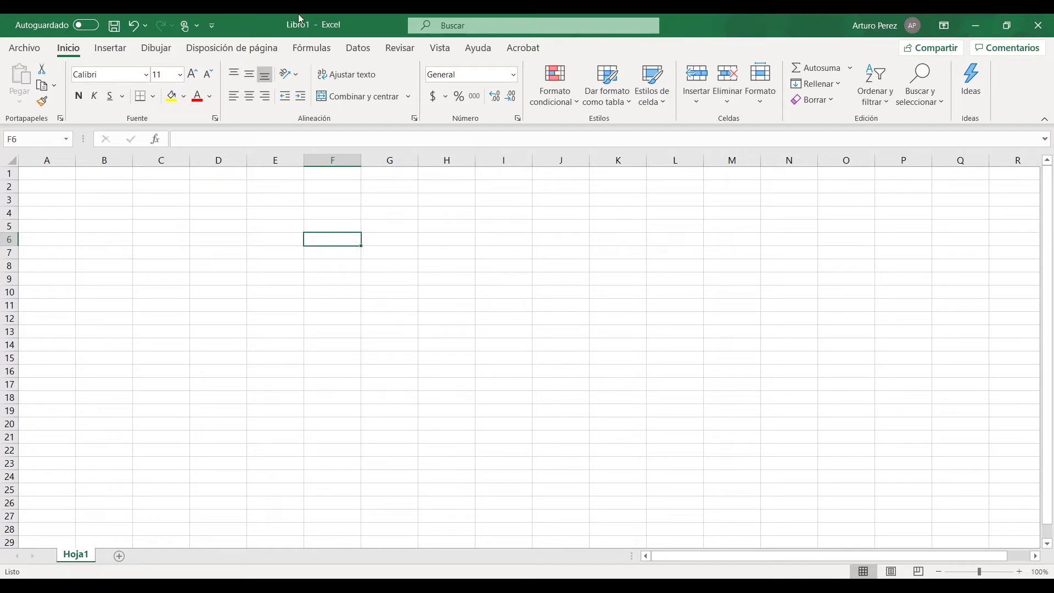
click(52, 173)
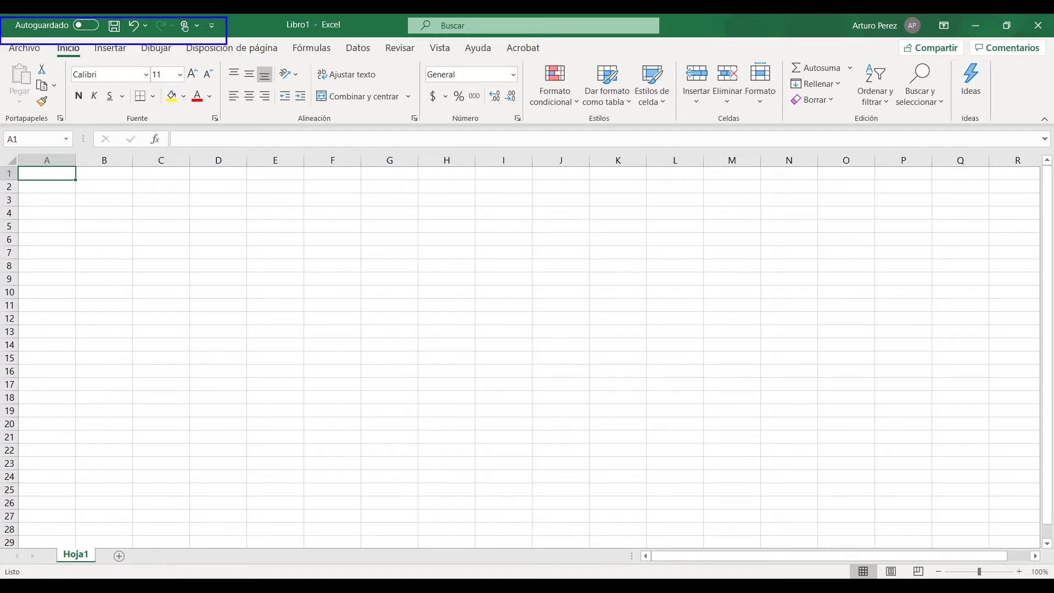
- Add the Impresión rápida and Ortografía commands to the Quick Access Toolbar
click(213, 26)
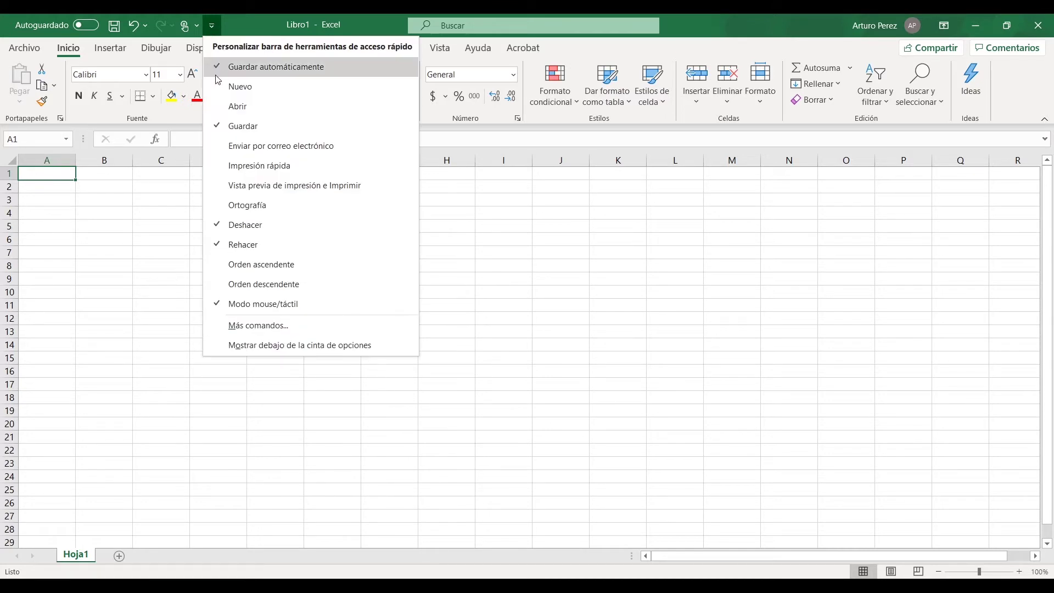
click(253, 169)
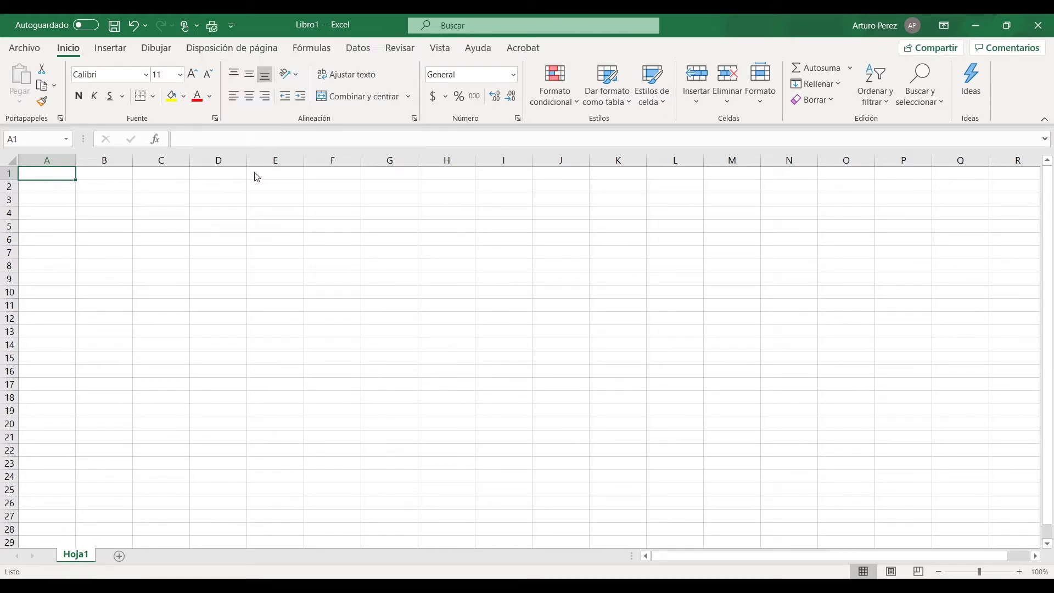
click(231, 26)
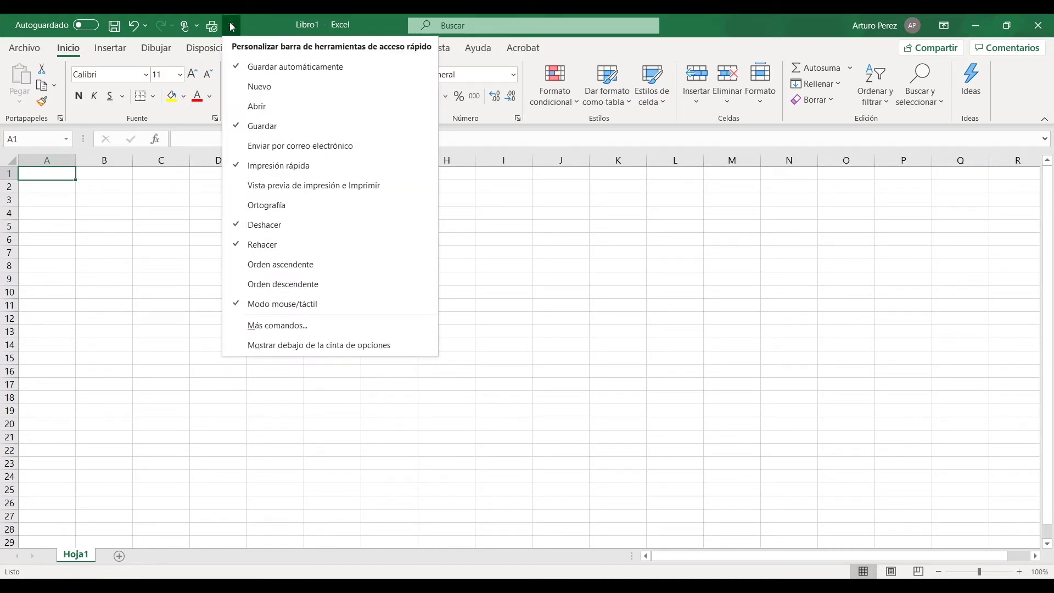
click(268, 207)
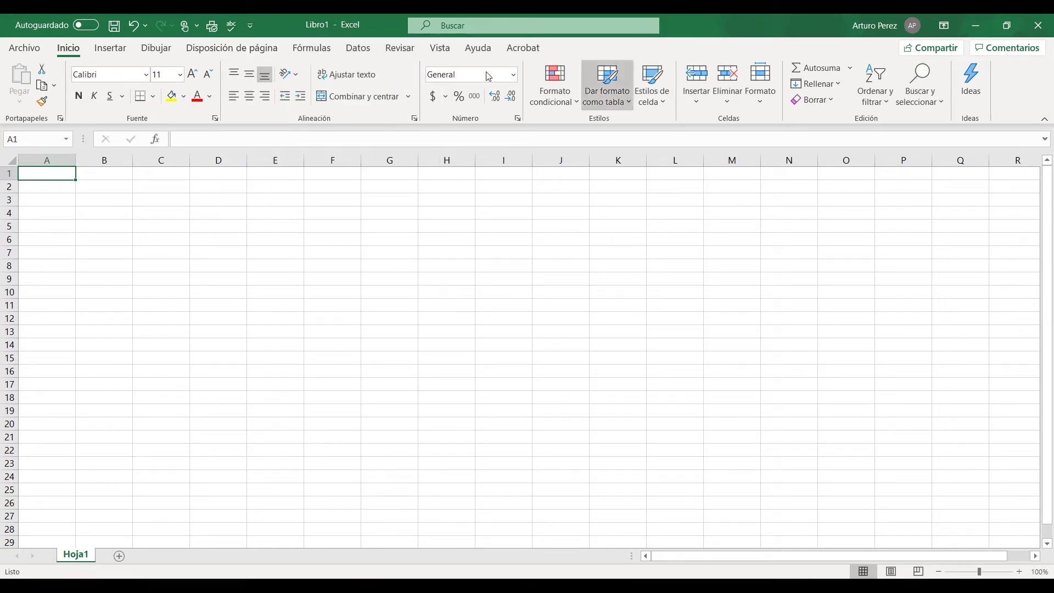
- Remove the Guardar automáticamente, Ortografía and Rehacer commands from the Quick Access Toolbar
click(252, 26)
click(281, 67)
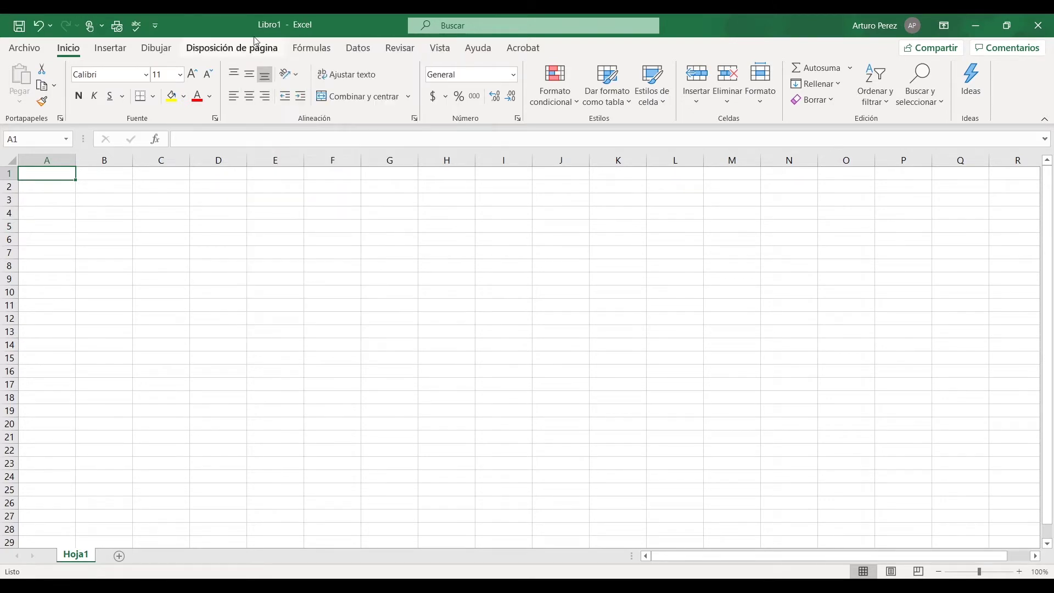
click(156, 26)
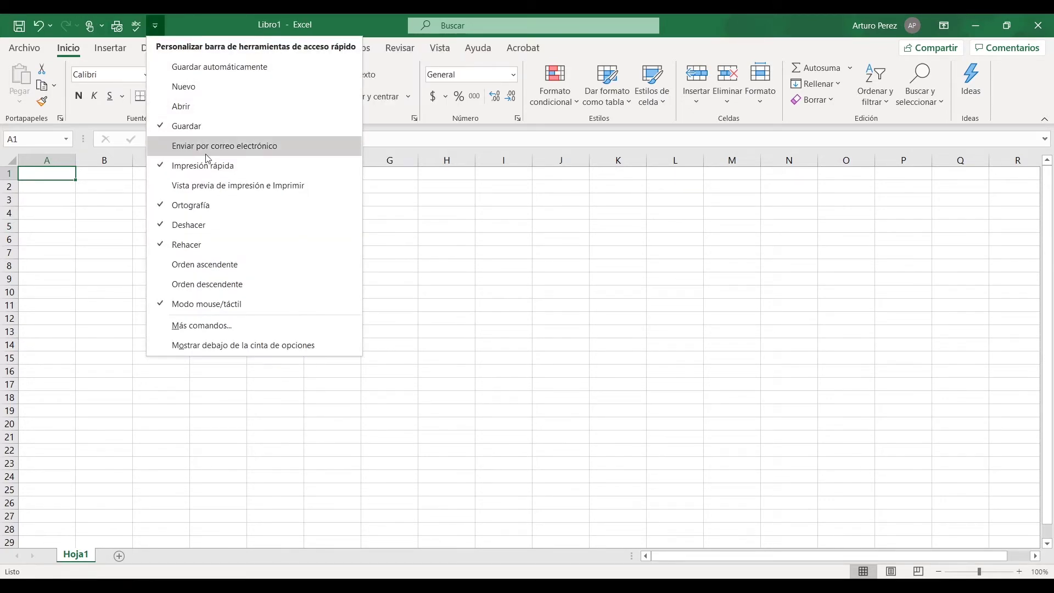
click(200, 211)
click(136, 26)
key(Escape)
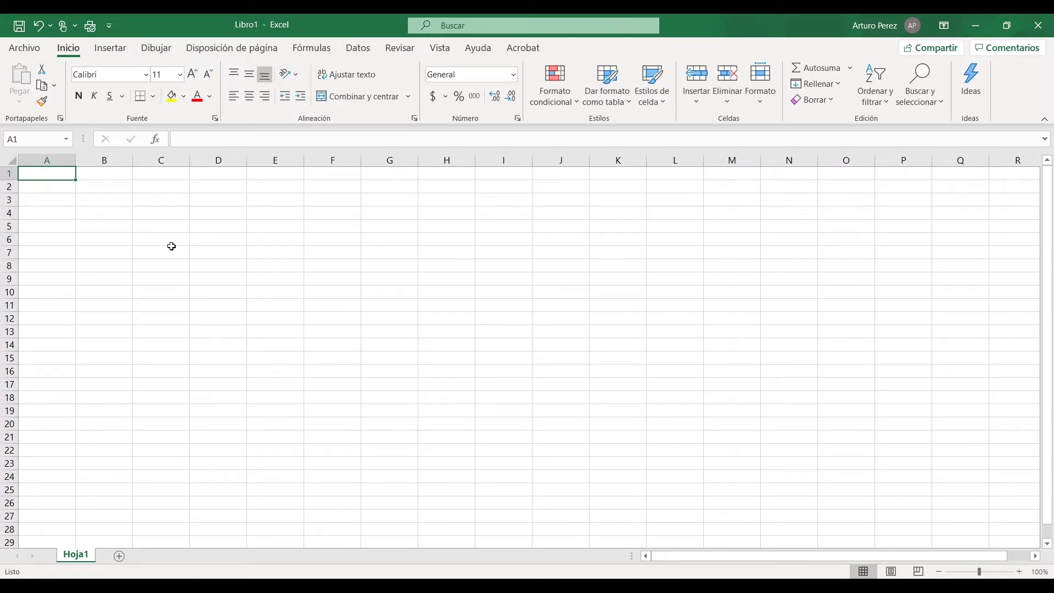
- Reset only the Quick Access Toolbar to its default commands in the program options and apply the reset
click(110, 26)
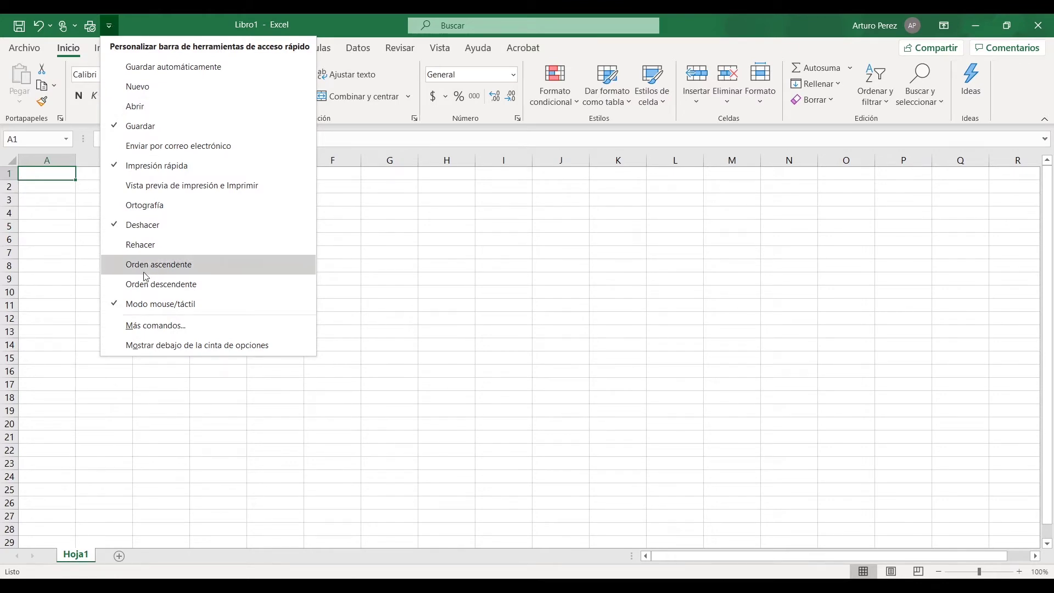
click(146, 326)
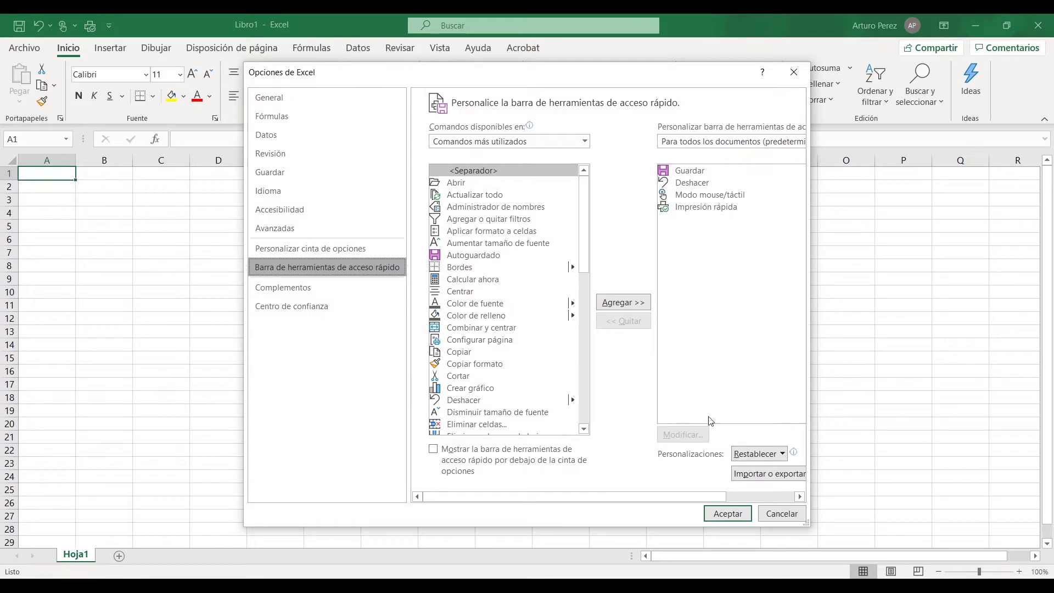
click(757, 454)
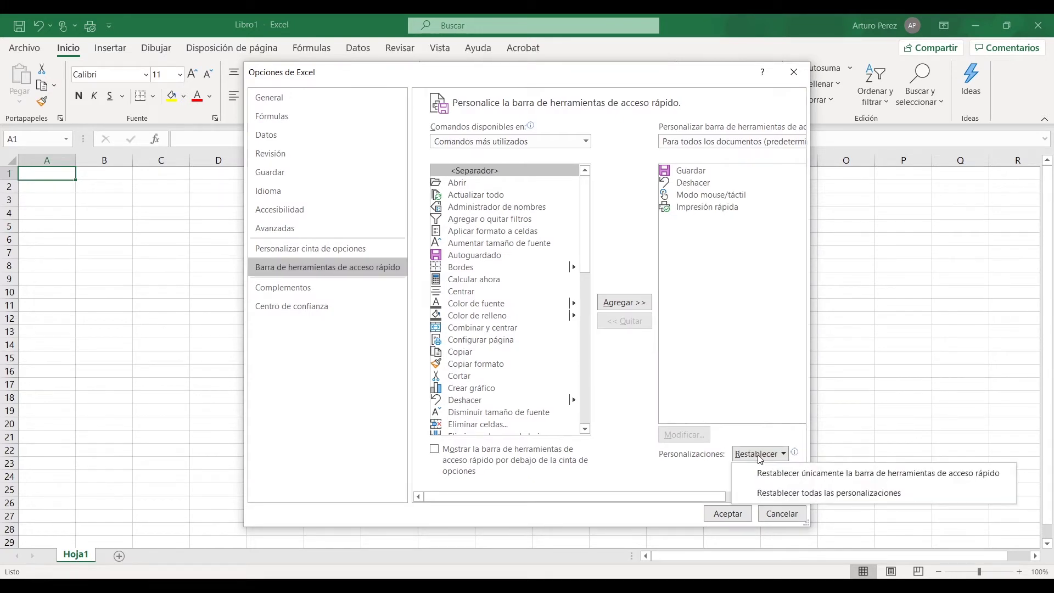
click(778, 473)
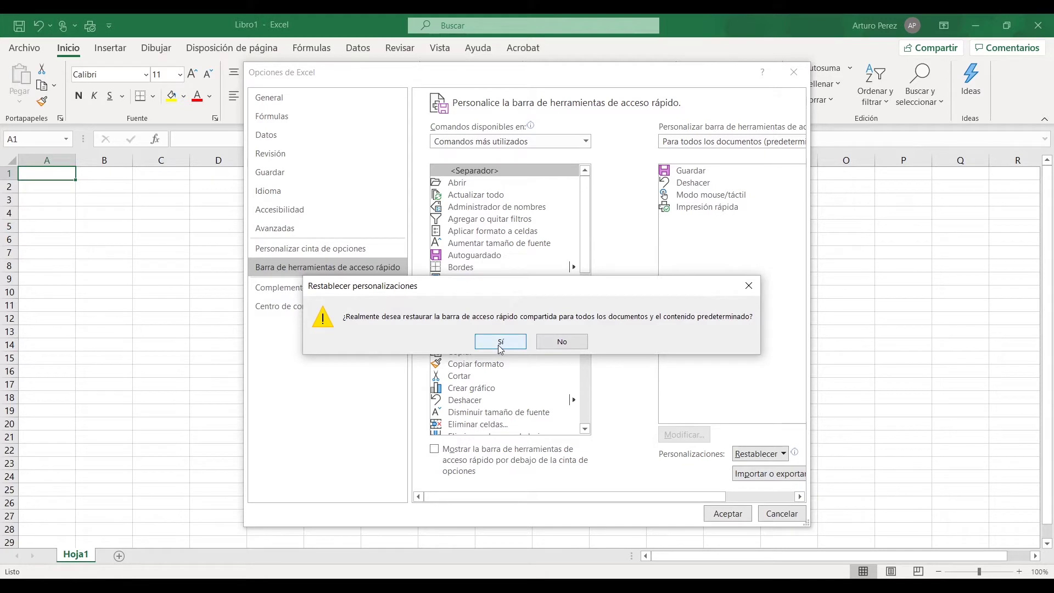
click(501, 343)
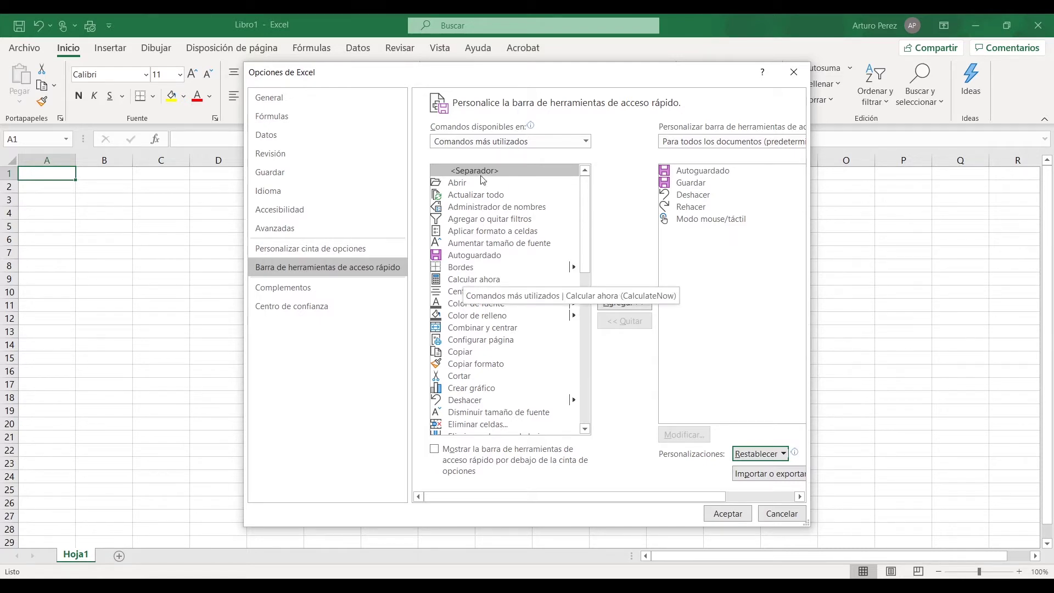
scroll(485, 263, down, 10)
scroll(488, 269, up, 9)
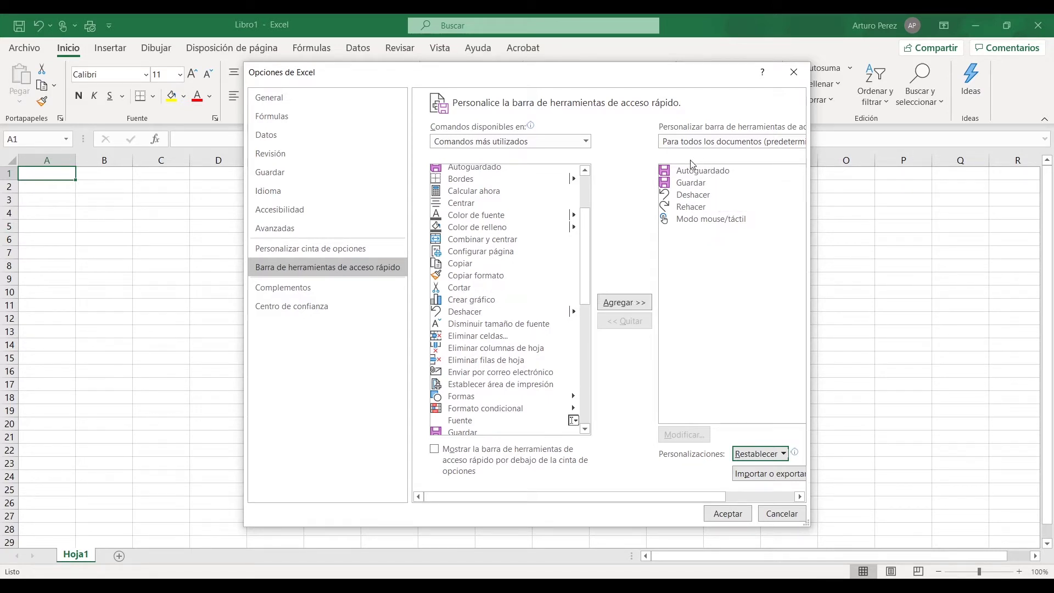
mouse_move(690, 160)
mouse_down()
mouse_move(831, 186)
mouse_move(663, 156)
mouse_up()
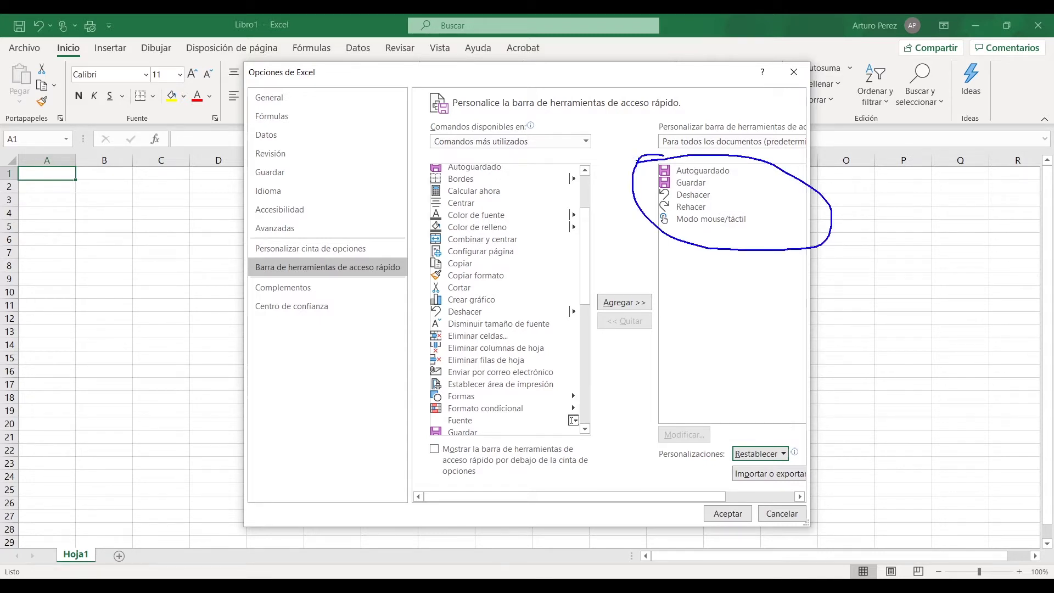
mouse_move(627, 169)
mouse_down()
mouse_move(50, 68)
mouse_move(132, 40)
mouse_move(118, 36)
mouse_up()
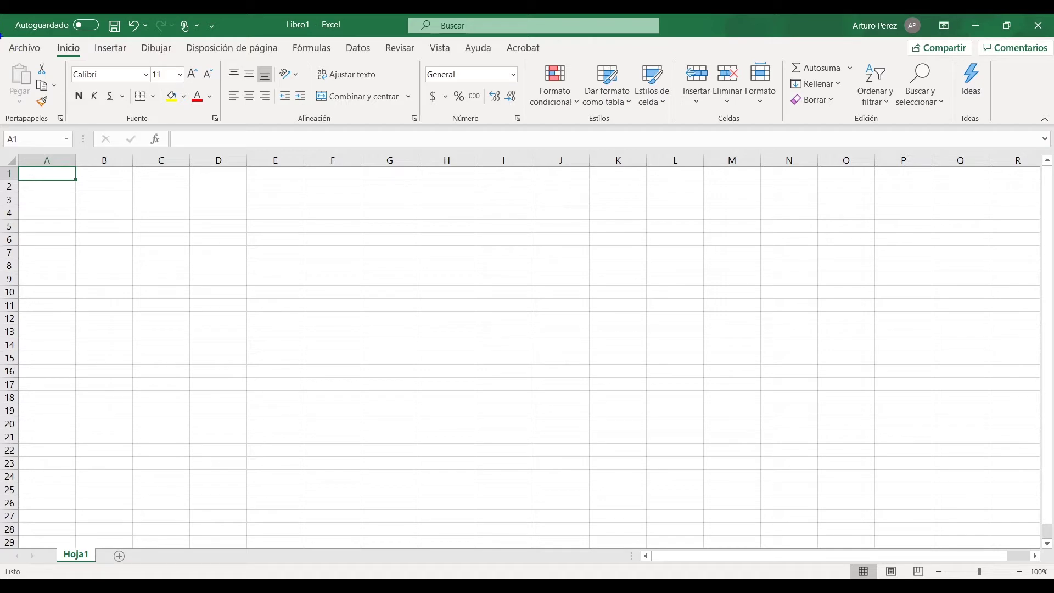
- Examine the ribbon's command groups for inserting, drawing and page layout, and return to the home commands
mouse_move(5, 36)
mouse_down()
mouse_move(597, 134)
mouse_move(1012, 119)
mouse_up()
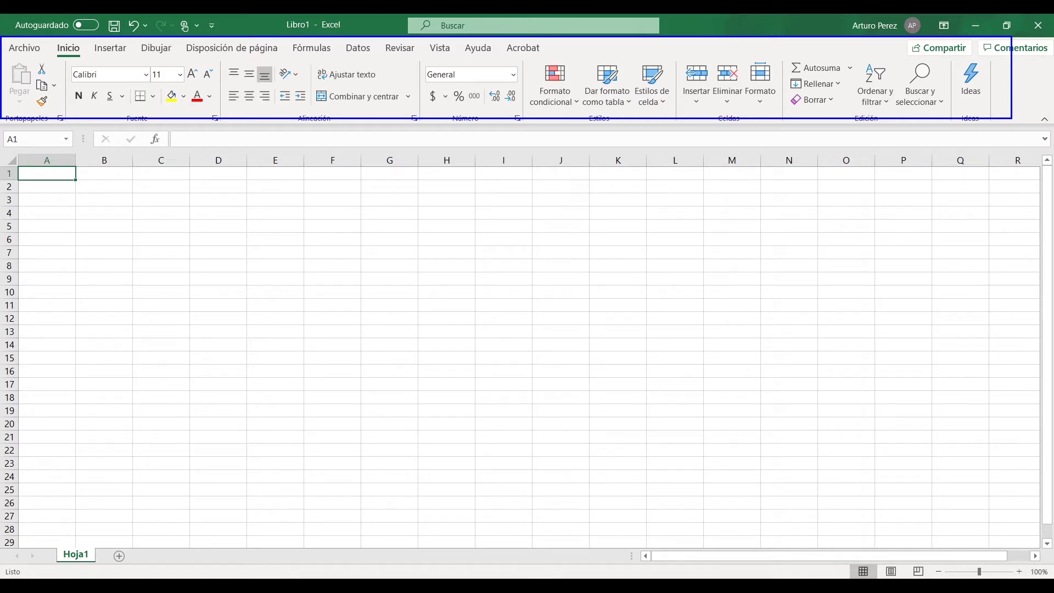
key(Escape)
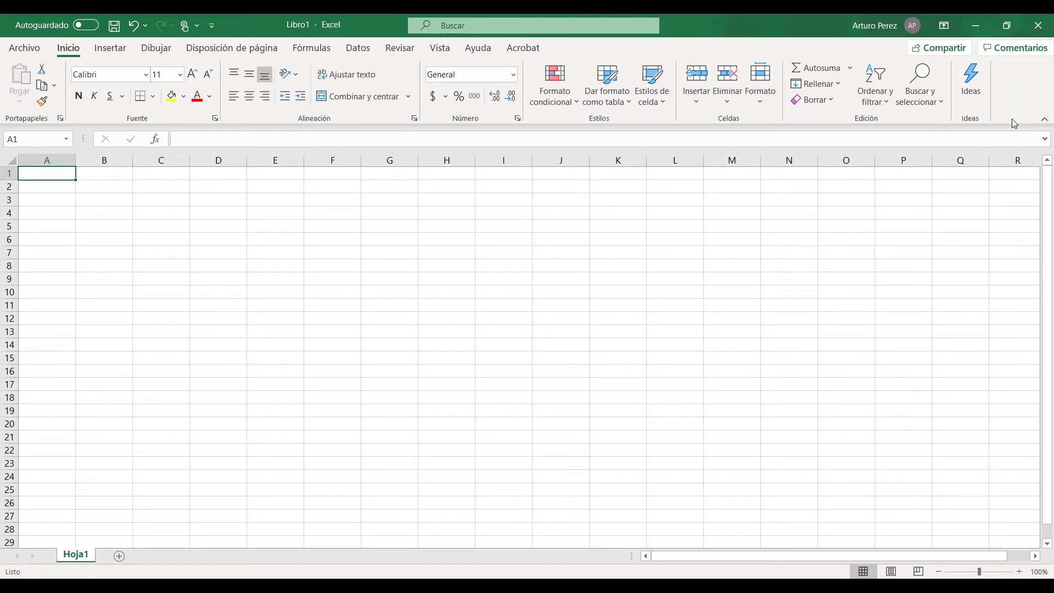
click(112, 49)
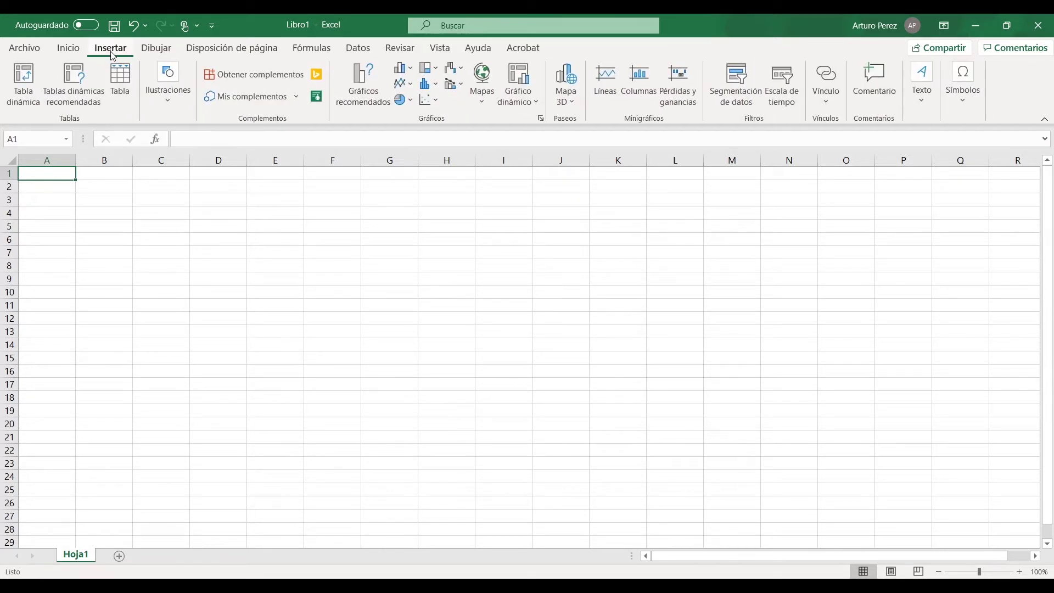
click(68, 50)
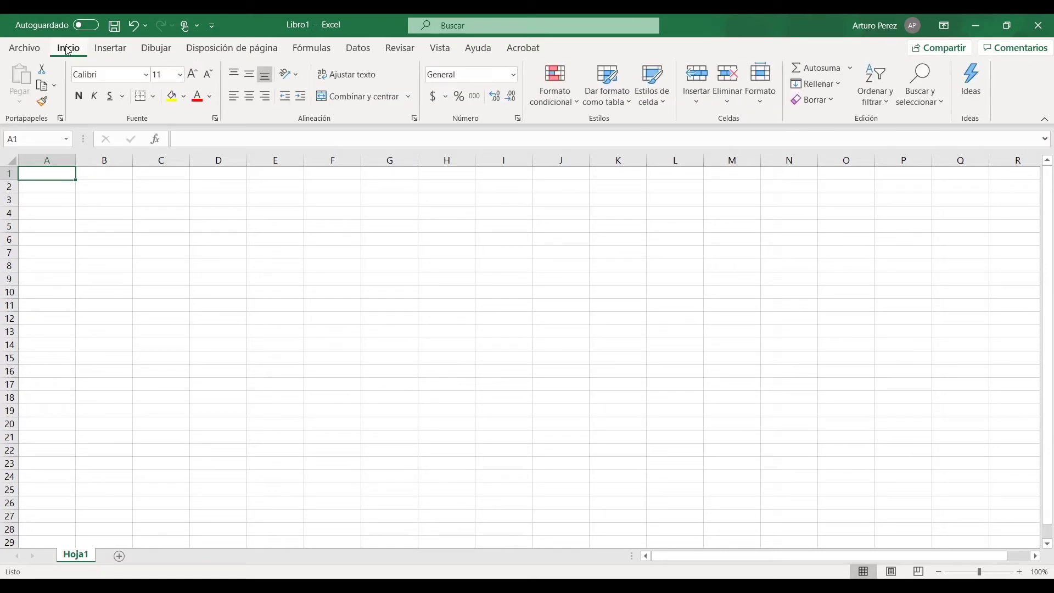
click(112, 52)
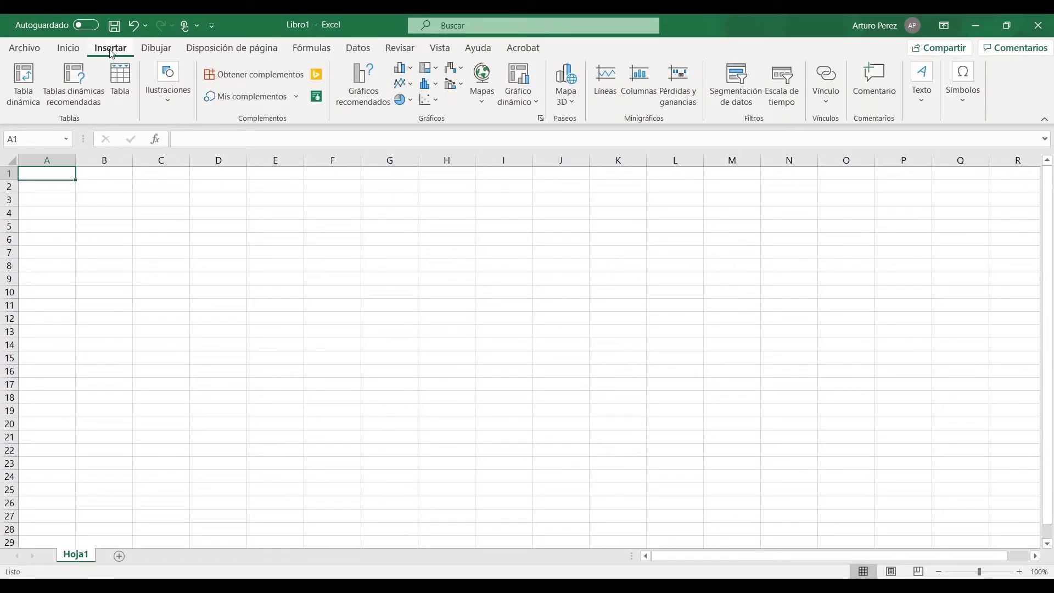
click(157, 49)
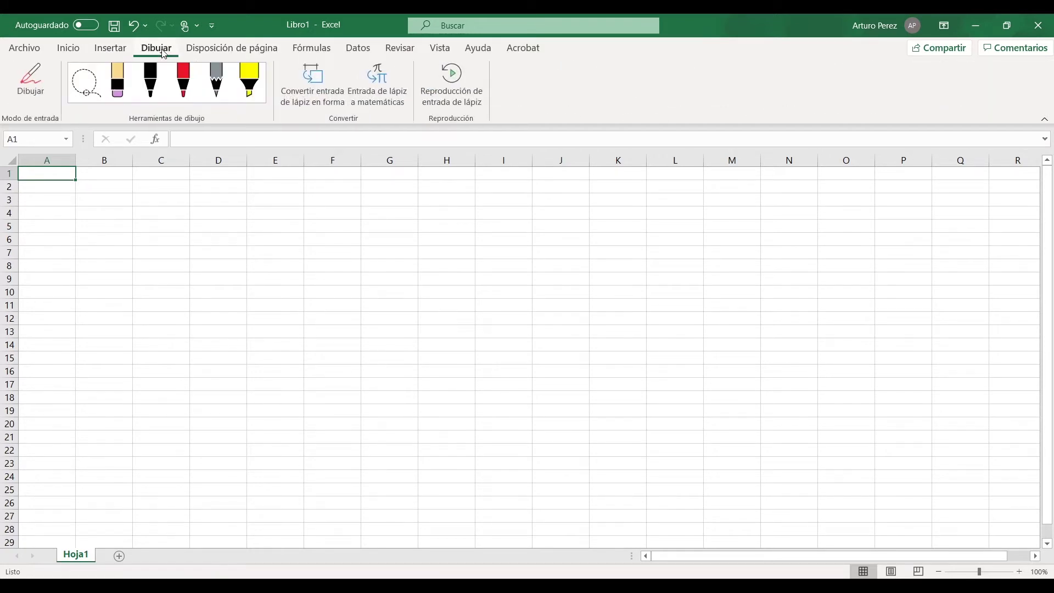
click(211, 53)
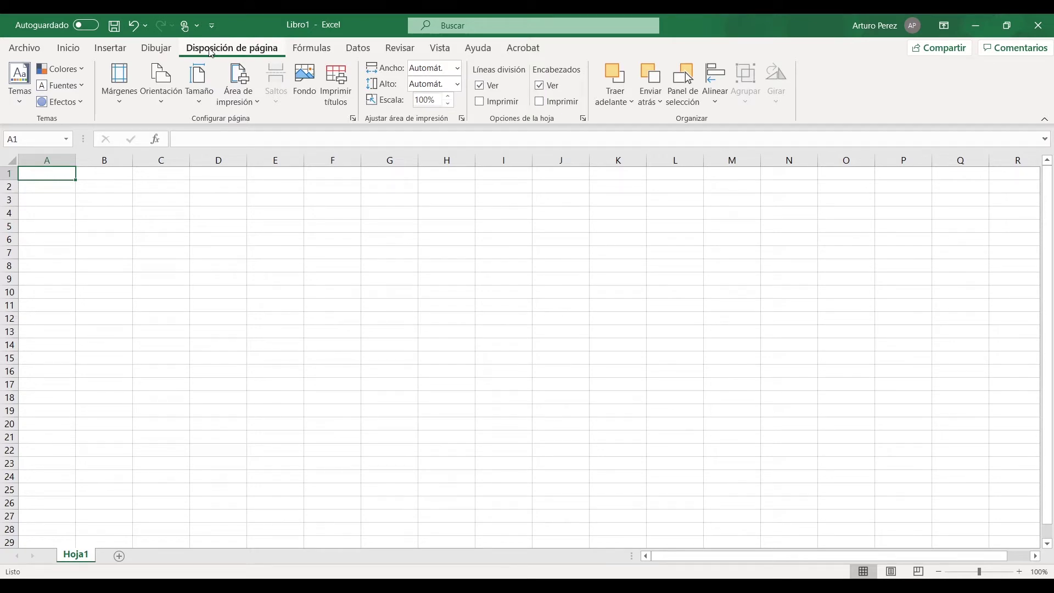
click(70, 49)
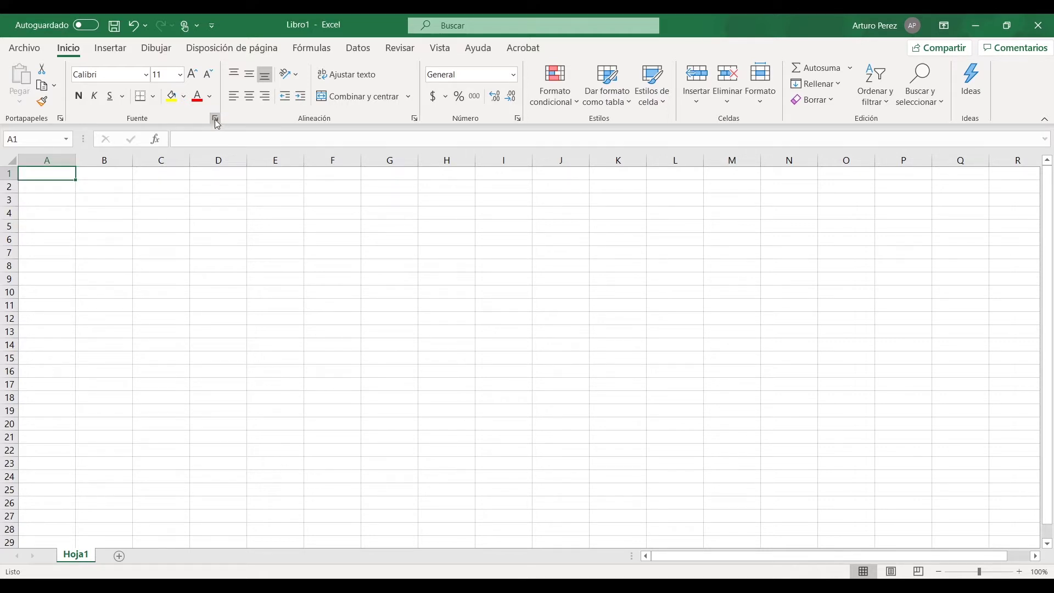
- View the full font settings for cell A1 and close the cell format dialog
click(215, 120)
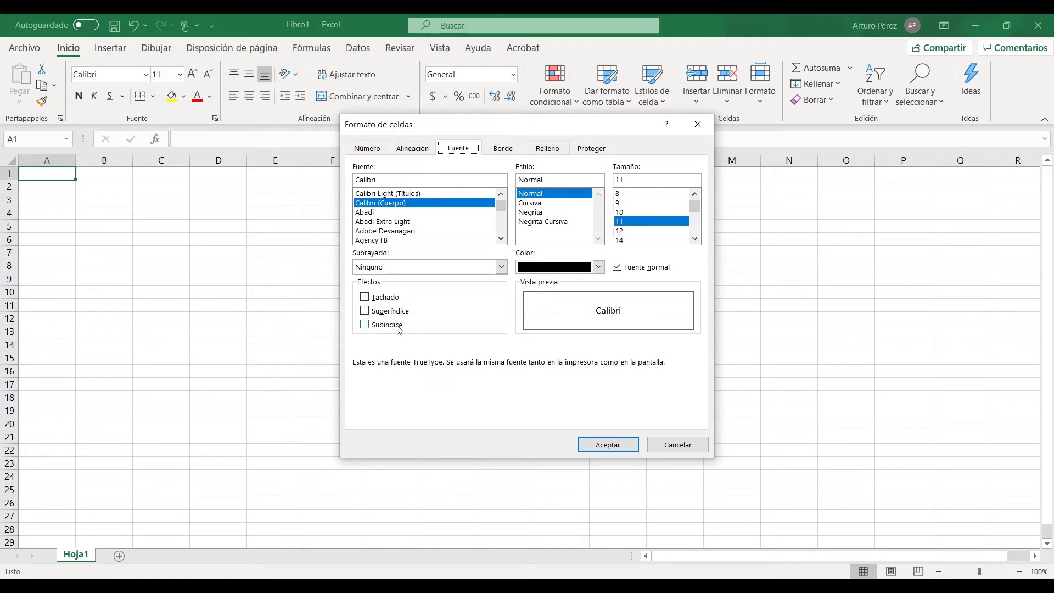
click(608, 444)
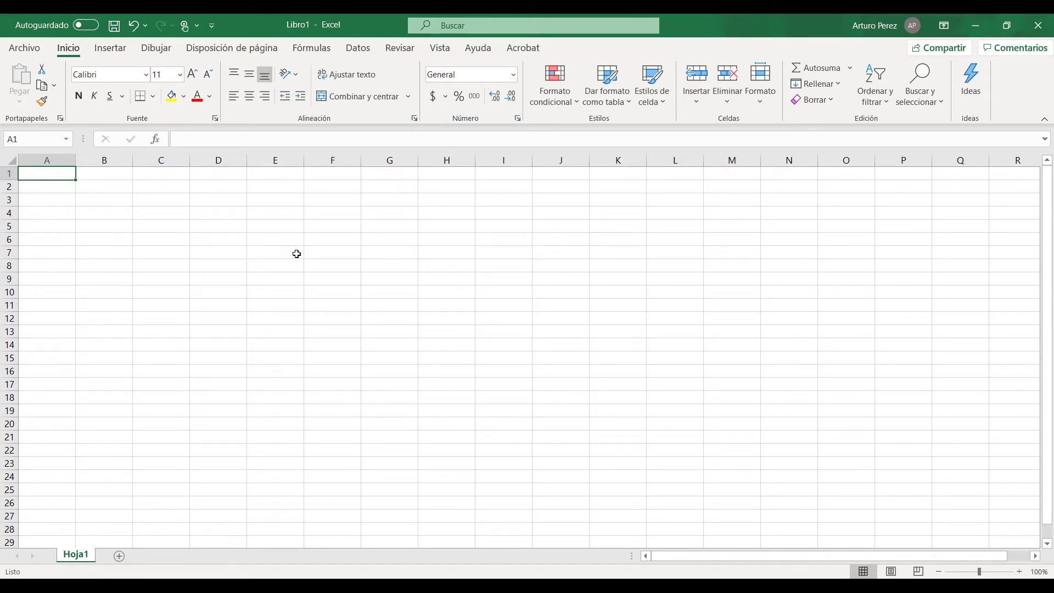
- Collapse the ribbon and, with cells E11:E12 selected, temporarily display its insert commands
click(1045, 122)
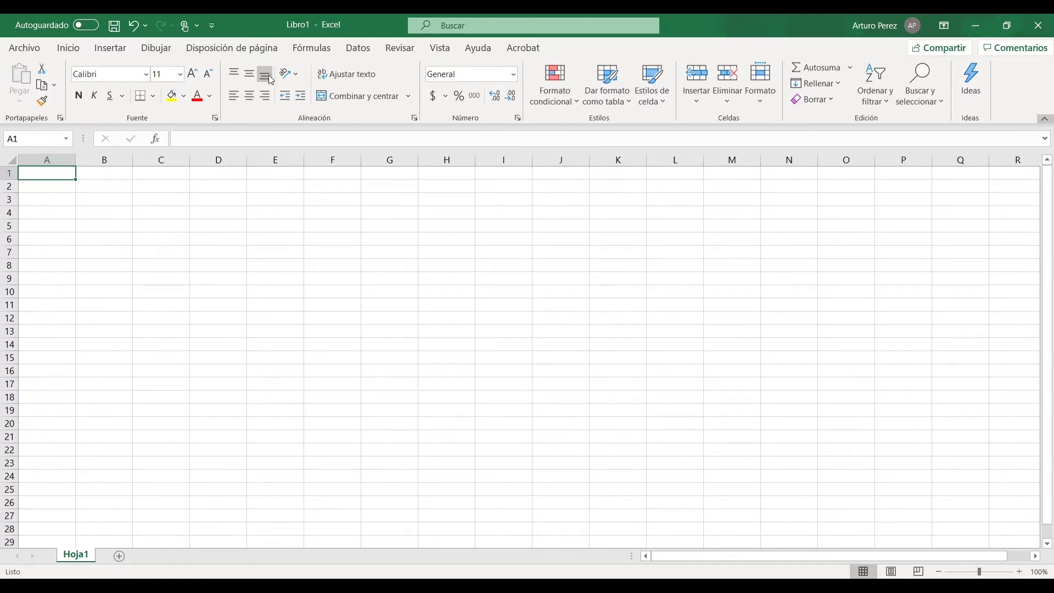
drag(274, 241, 275, 253)
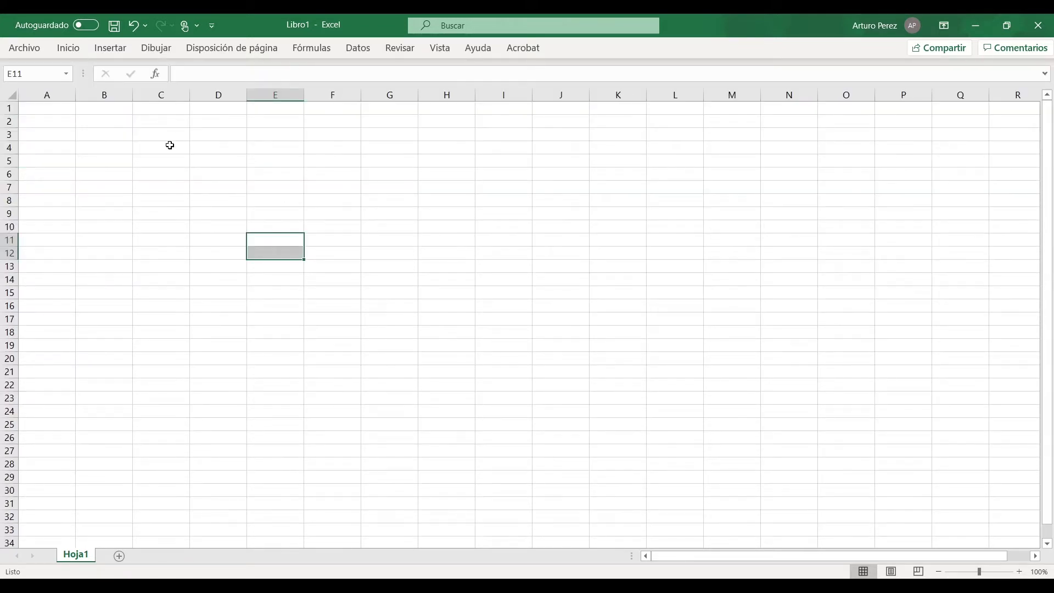
click(105, 51)
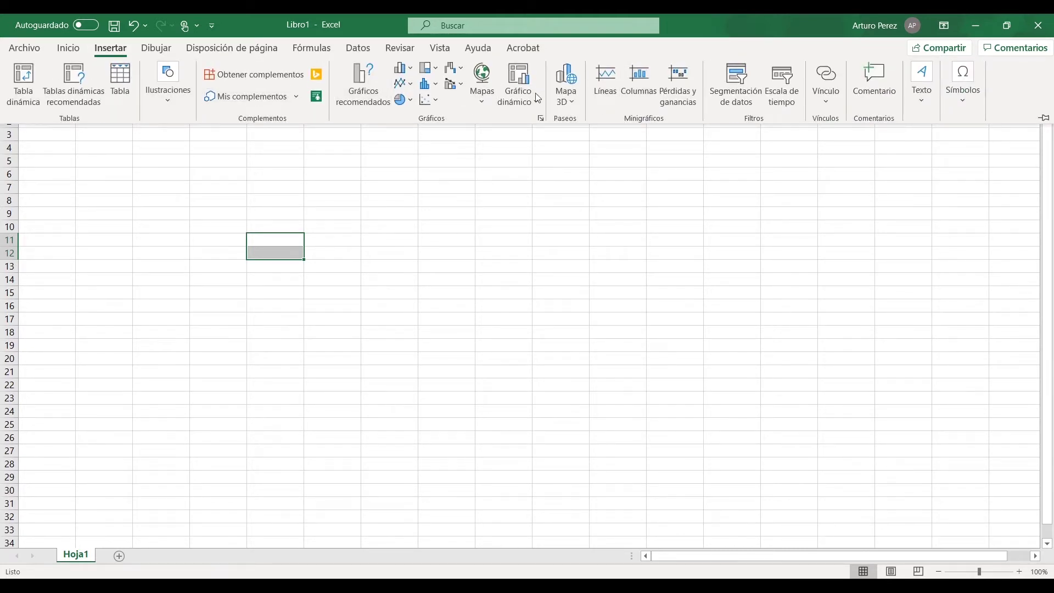
- Dismiss the temporarily shown insert commands, set the ribbon to hide automatically, and select cell F13
click(143, 162)
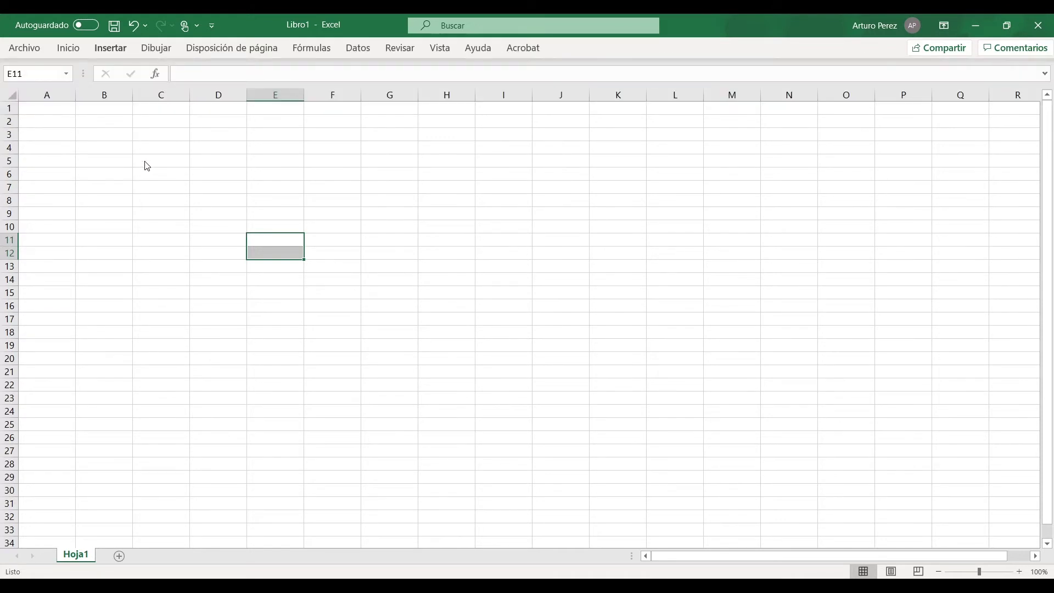
click(145, 161)
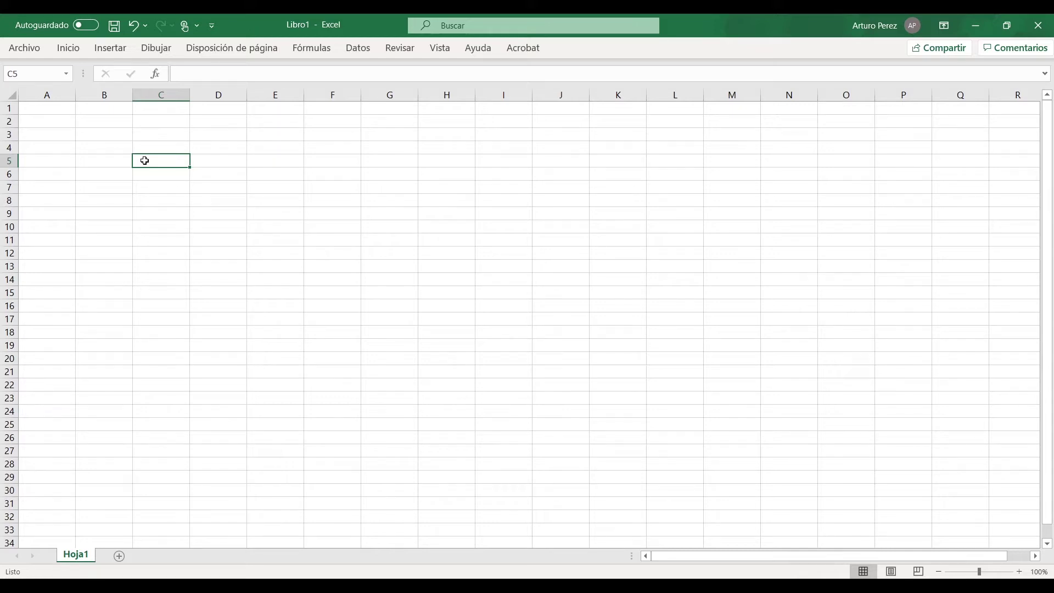
click(944, 25)
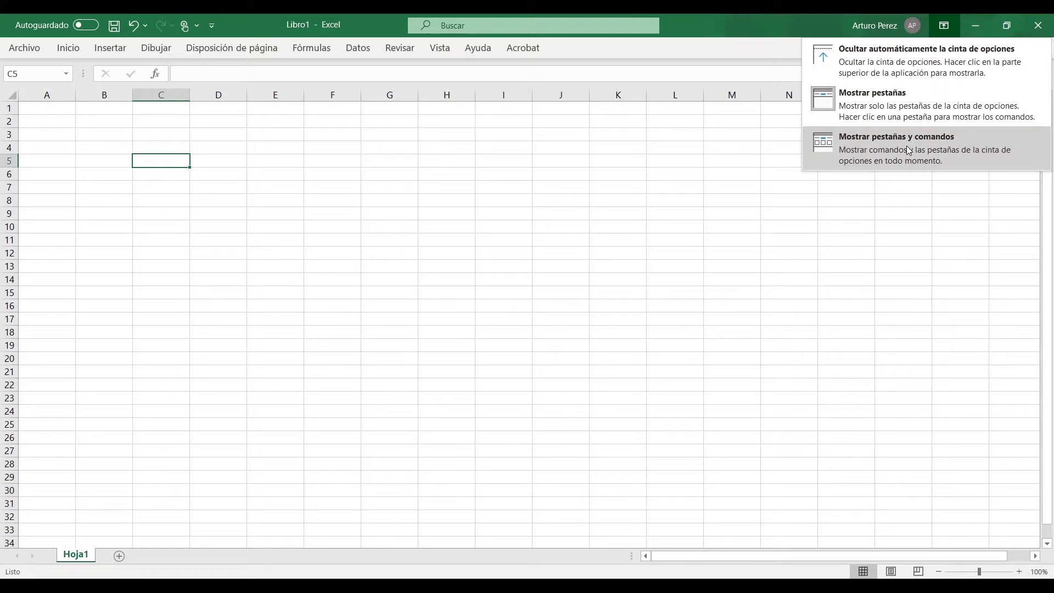
click(889, 62)
click(344, 233)
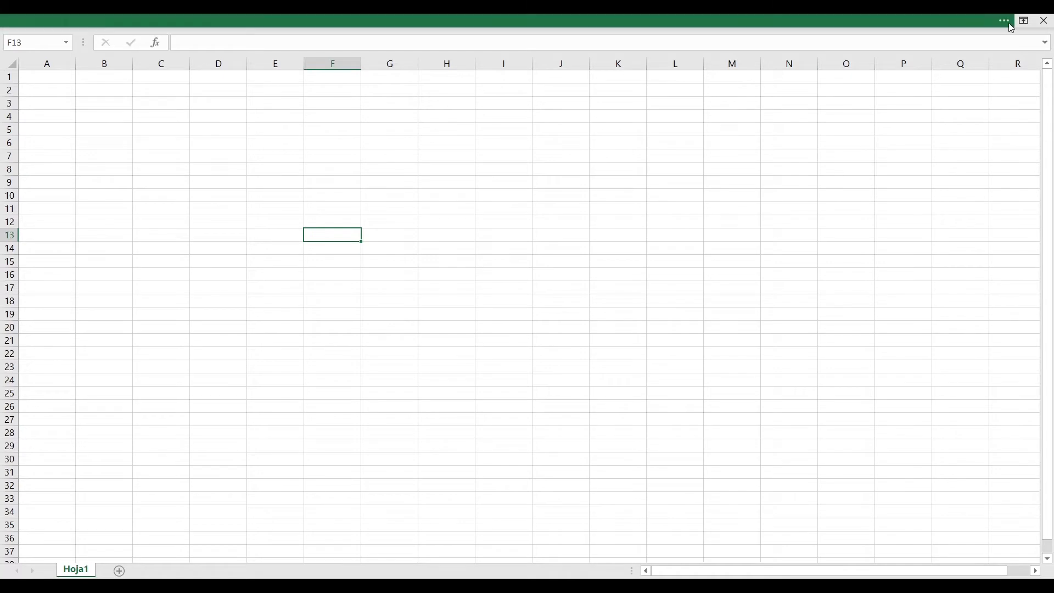
- Set the ribbon to show only its tabs, and temporarily display the insert commands
click(1024, 21)
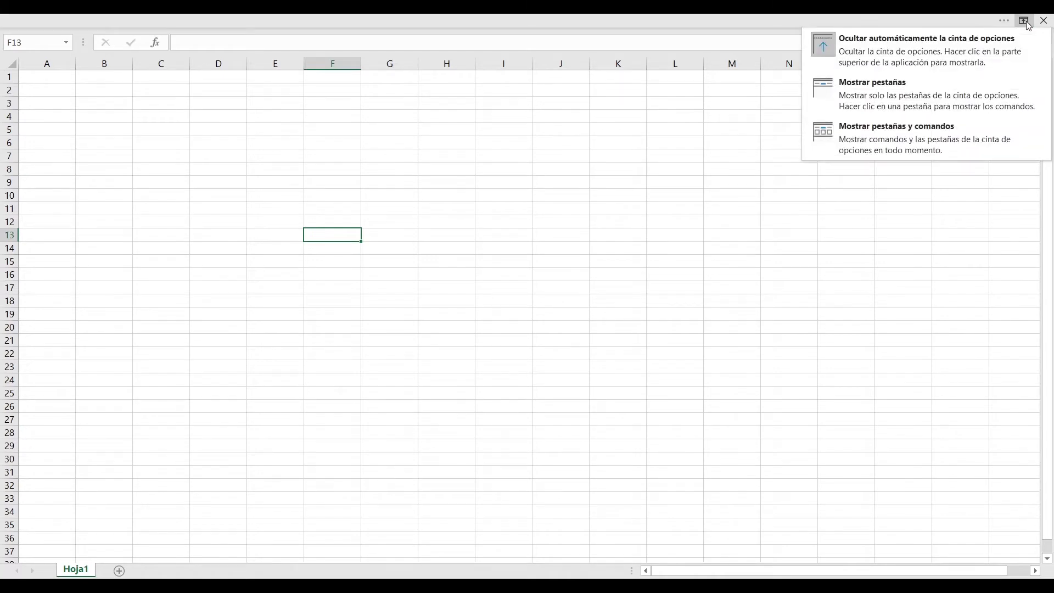
click(909, 92)
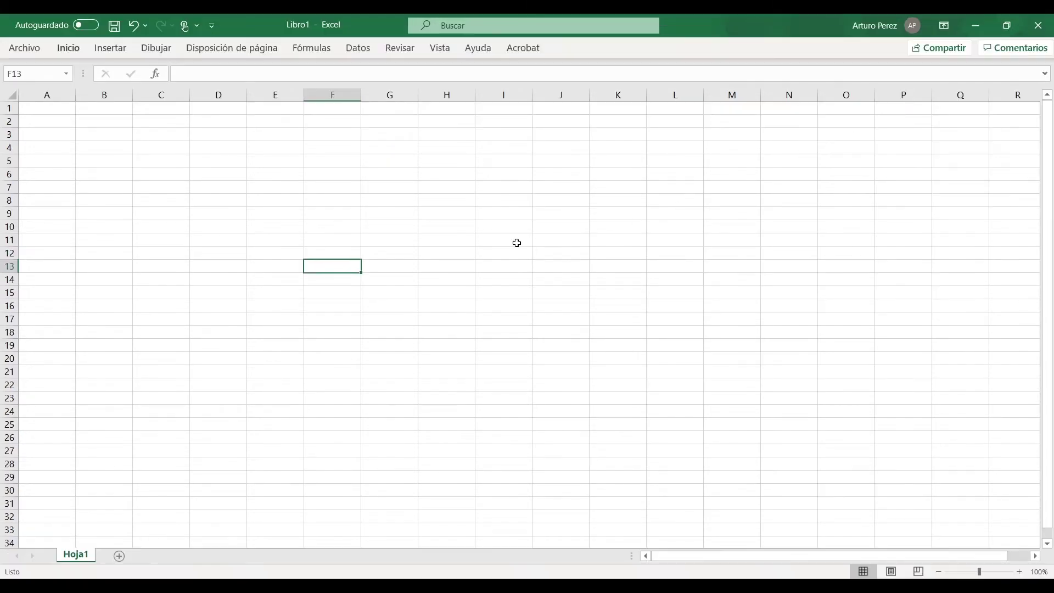
click(111, 48)
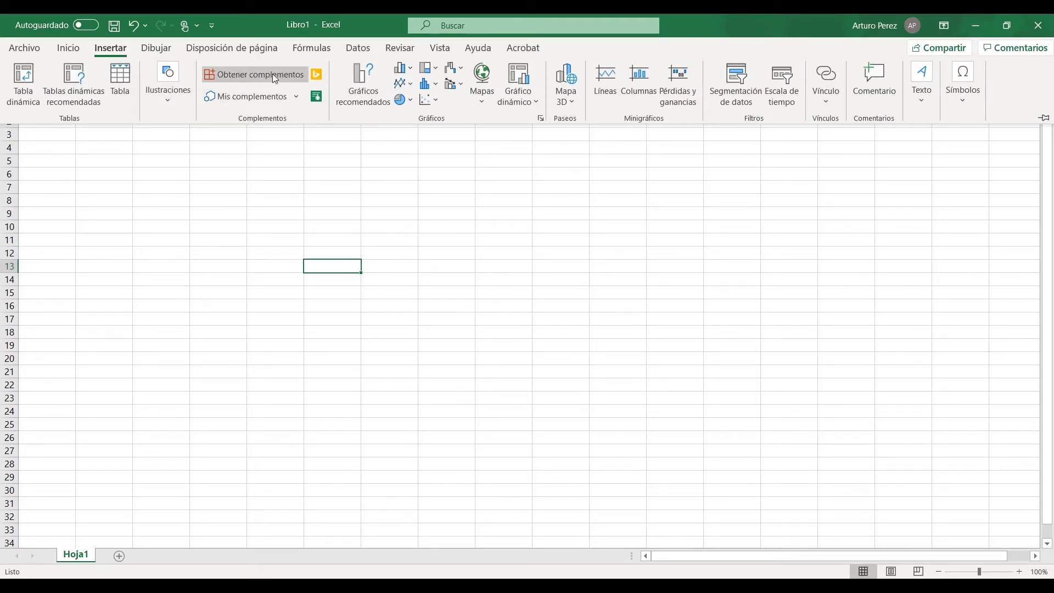
click(177, 196)
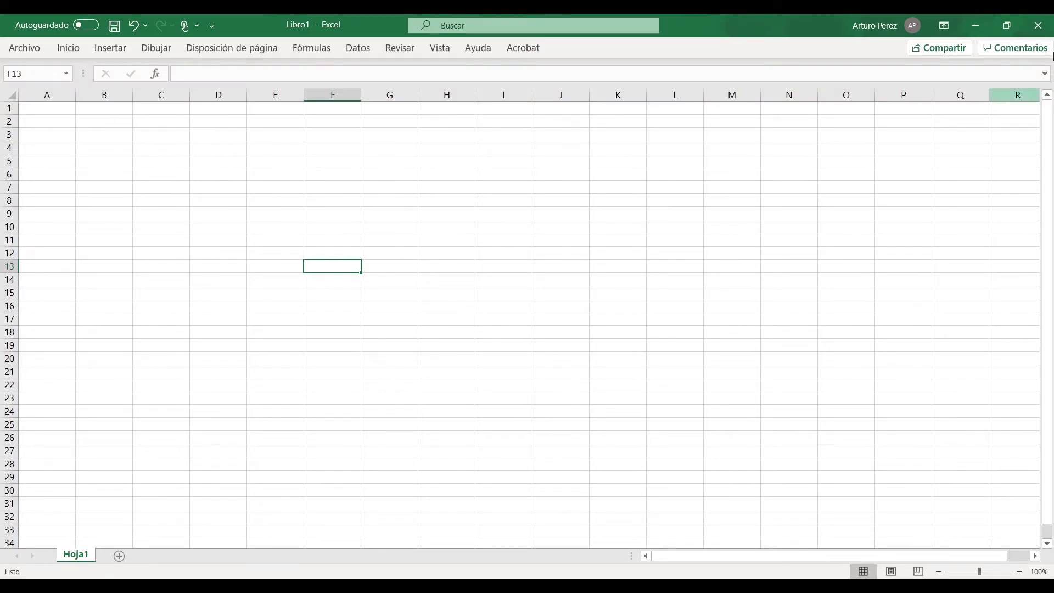
- Set the ribbon to show tabs and commands at all times, and select cell D5
click(944, 26)
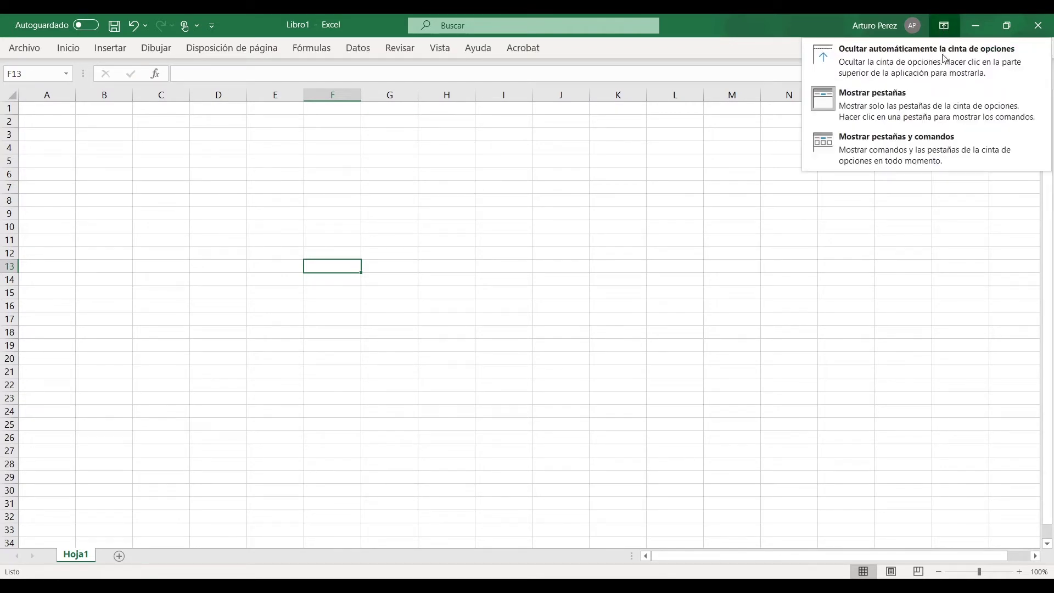
click(922, 150)
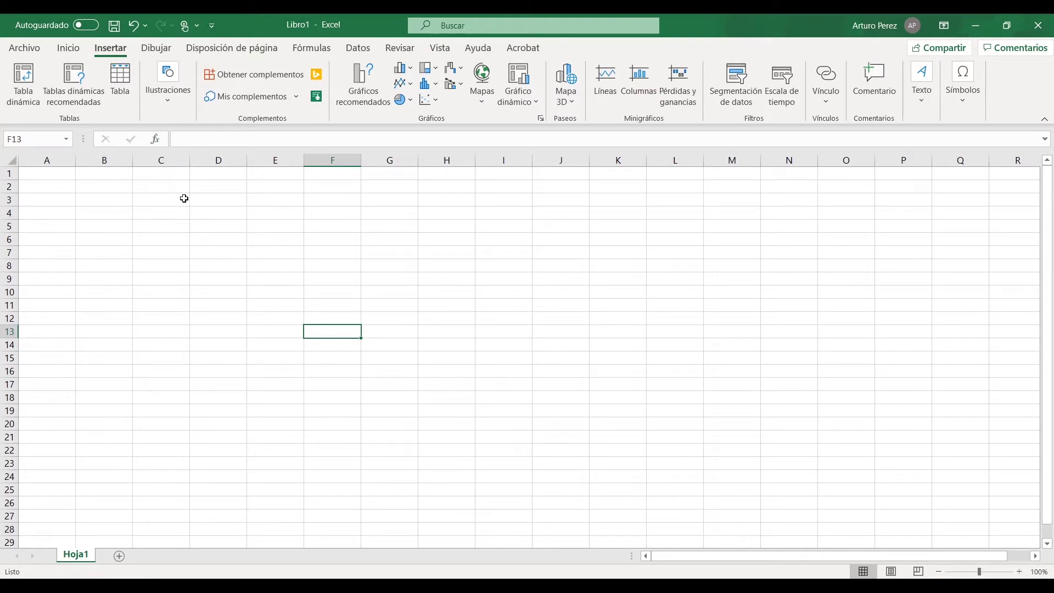
click(235, 225)
- Examine the ribbon's drawing and insert commands, and return to the home commands
click(157, 48)
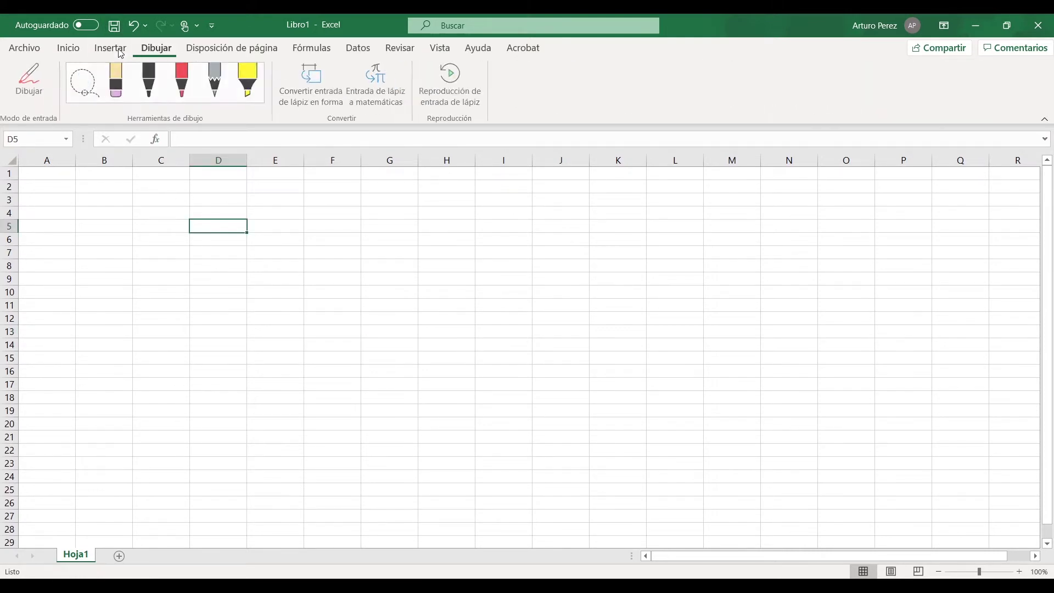
click(116, 50)
click(69, 49)
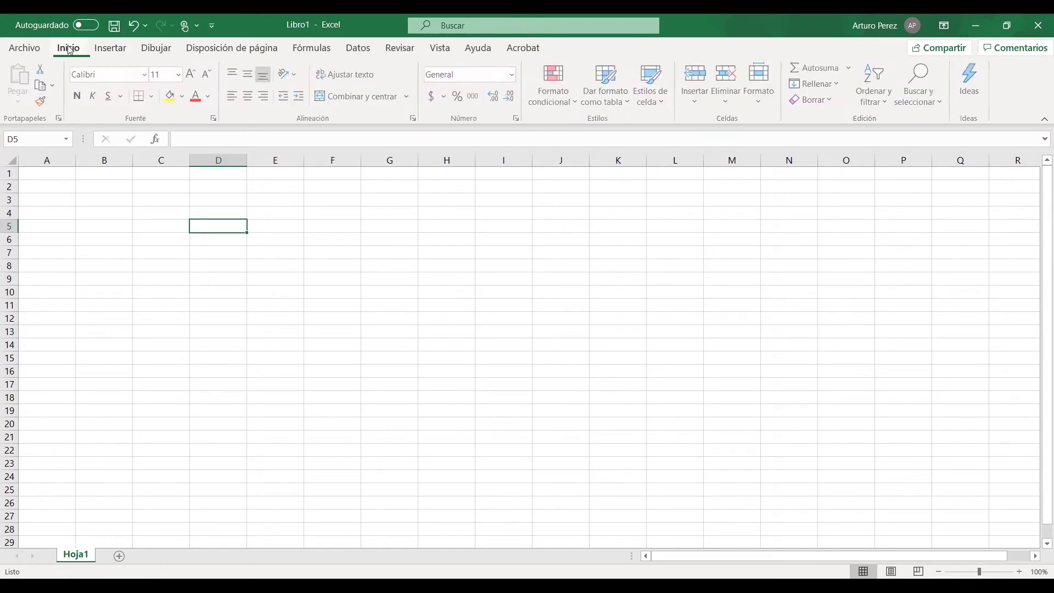
click(110, 50)
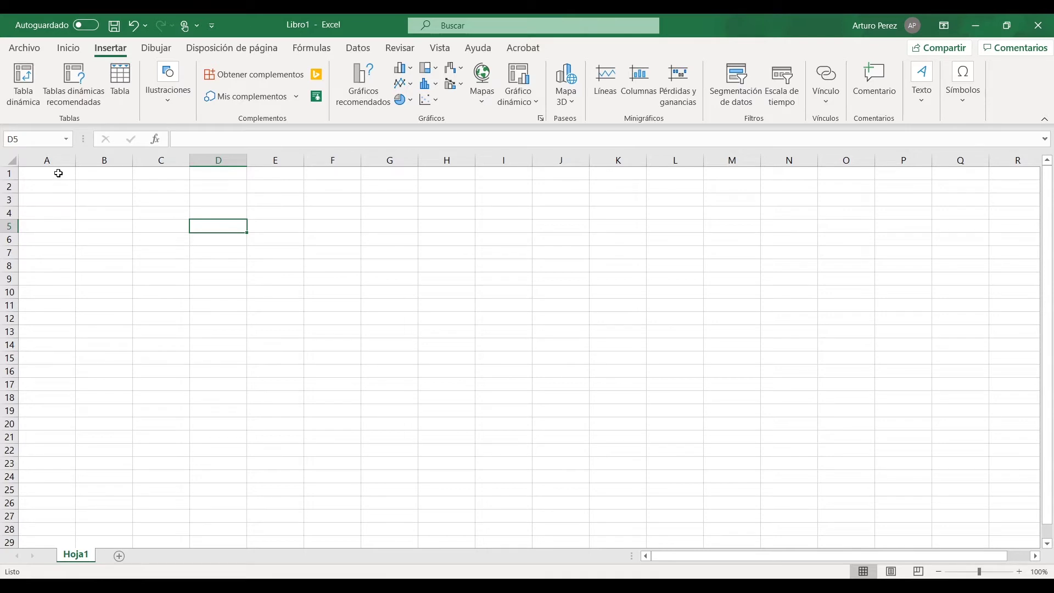
click(69, 51)
- Enter "Hogar" in cell A1 and select that cell again
click(61, 175)
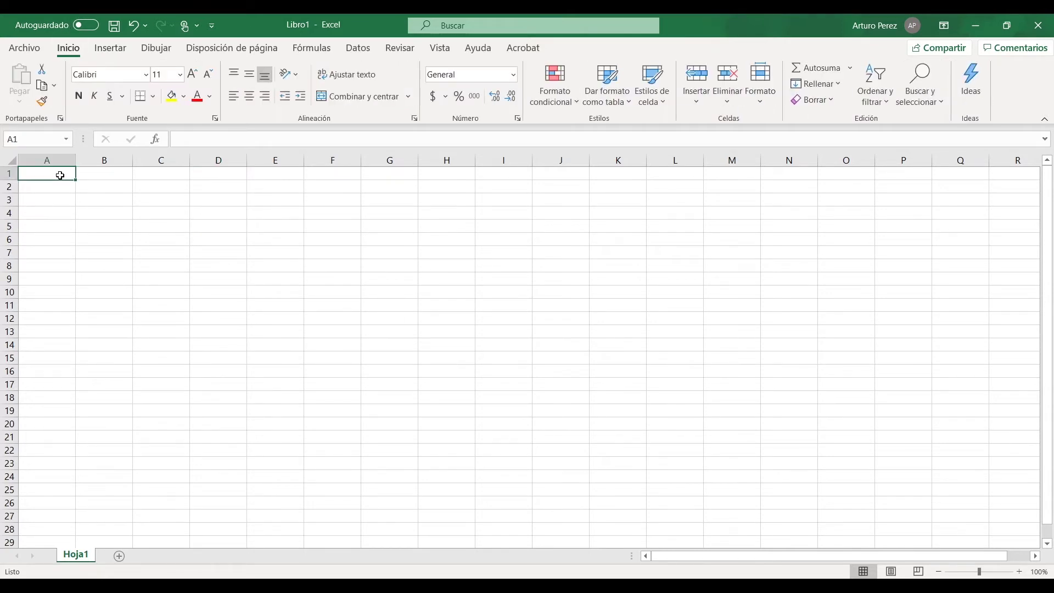
text(Hogar)
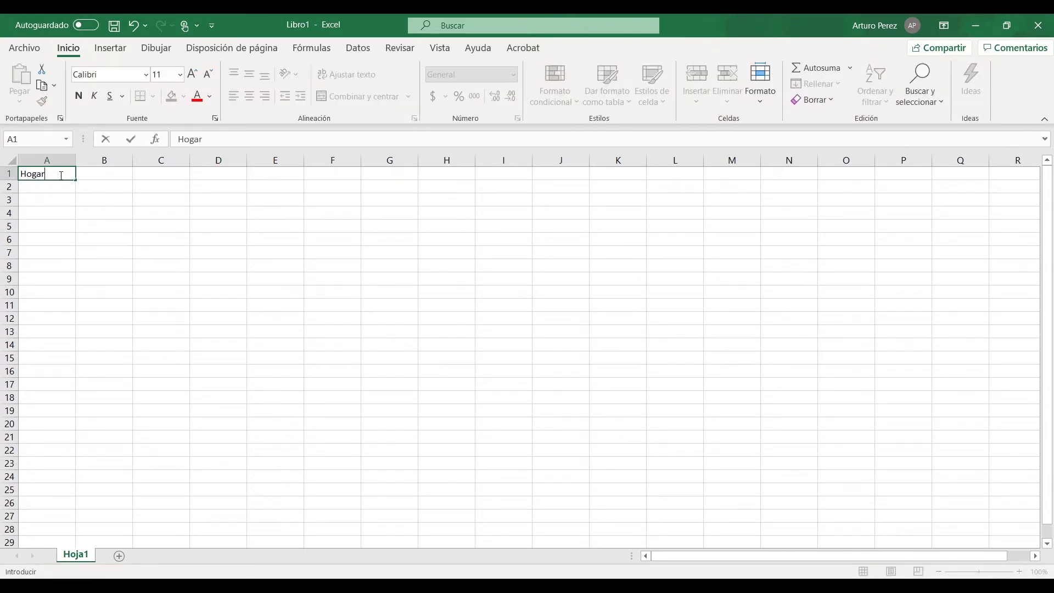
click(90, 242)
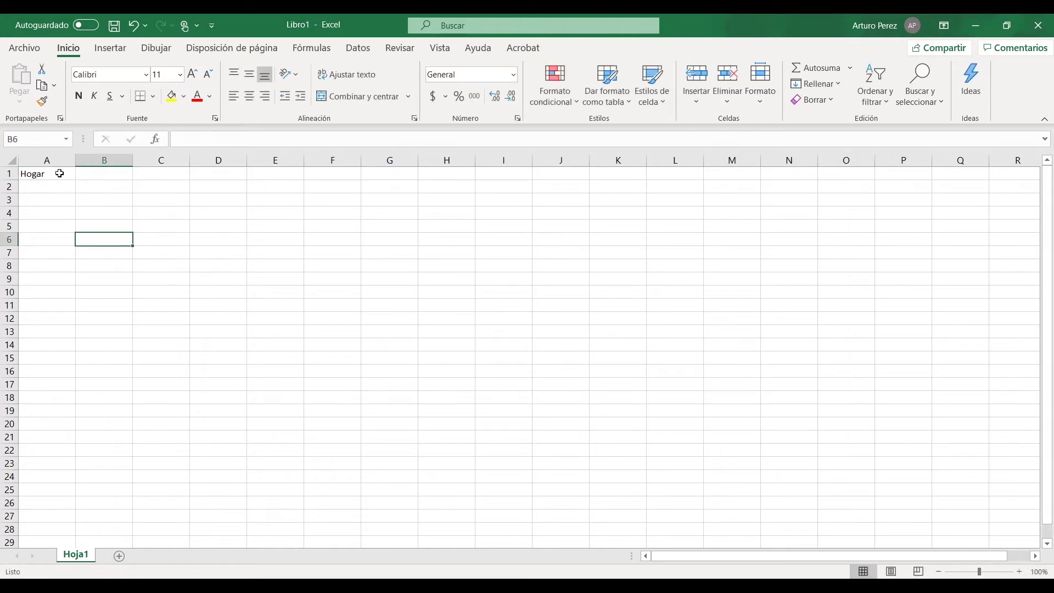
click(60, 173)
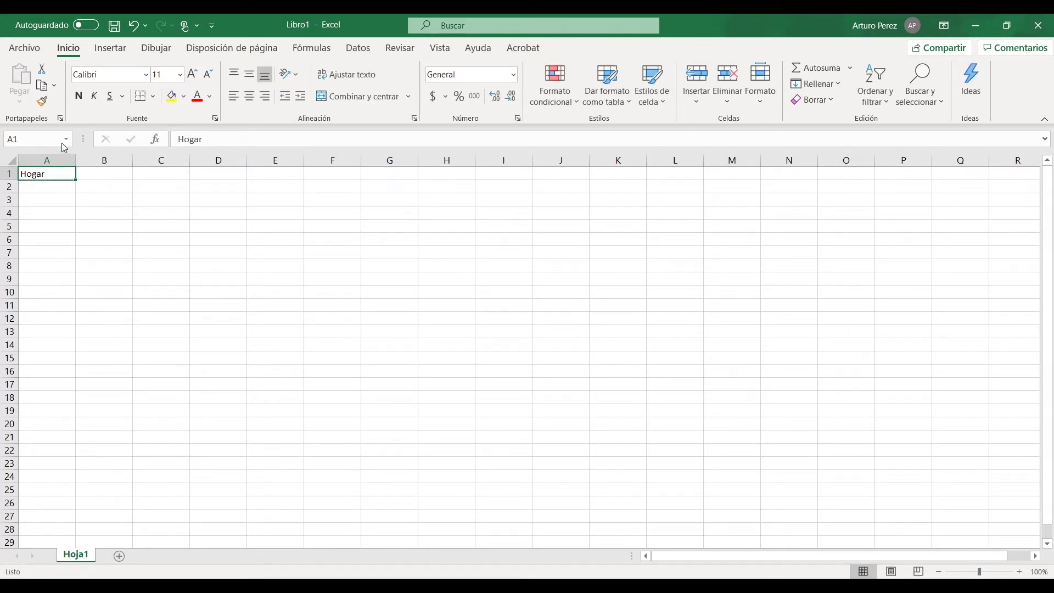
- Apply bold to the text in A1, remove it again, and reselect the cell
click(80, 98)
click(79, 98)
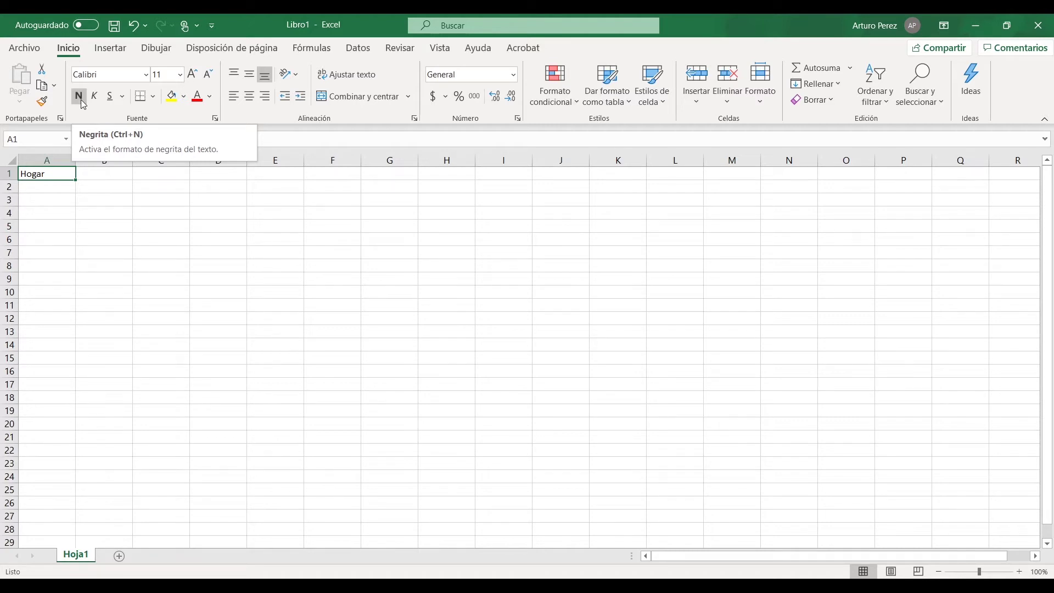
click(44, 211)
click(51, 173)
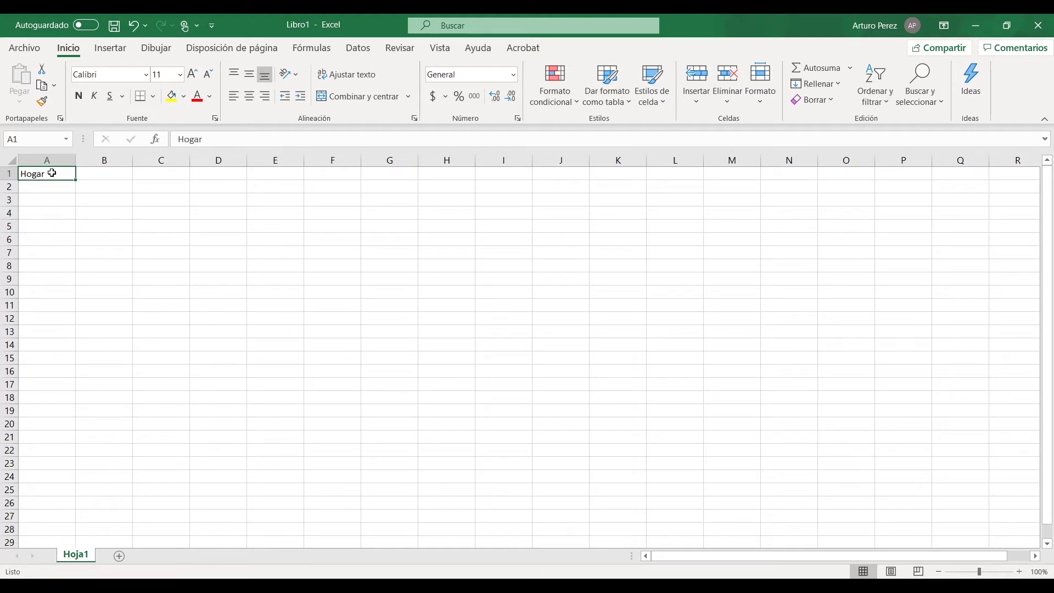
- Bring up the on-screen keyboard, move it higher over the sheet, and use it to make A1's text bold
click(549, 585)
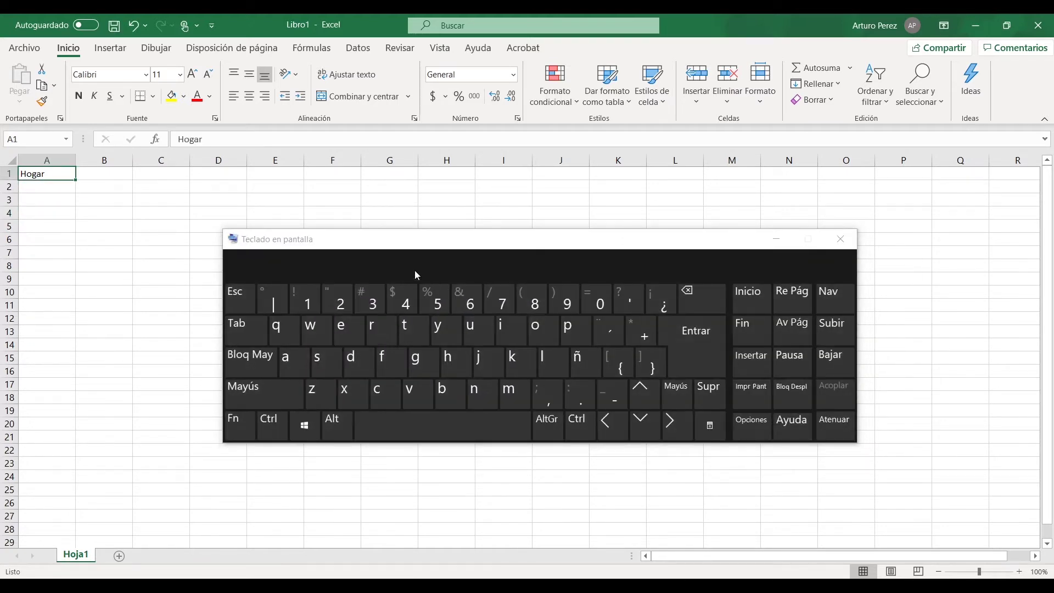
drag(383, 246, 364, 162)
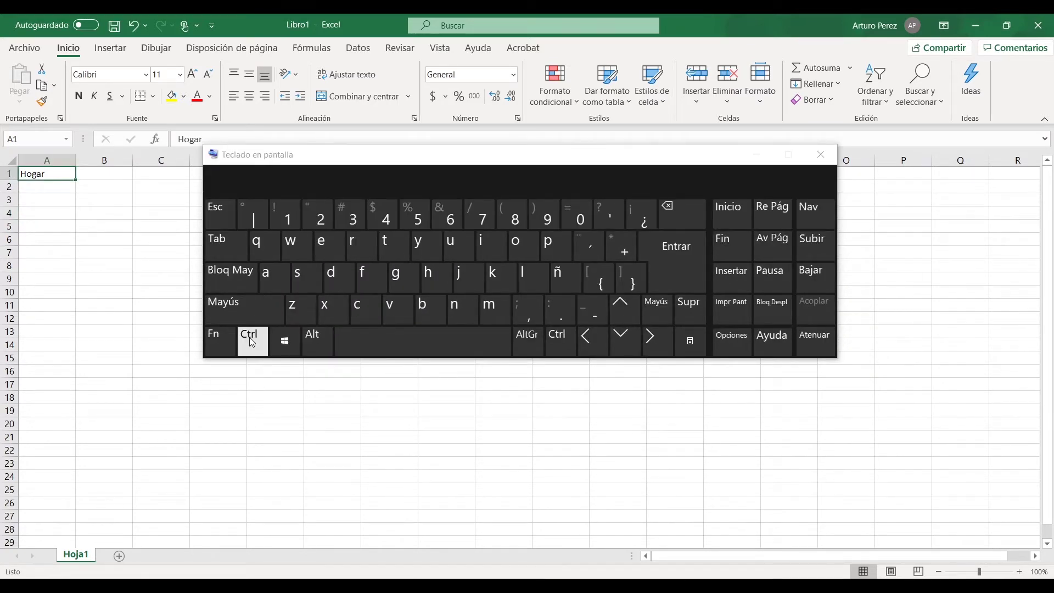
click(249, 337)
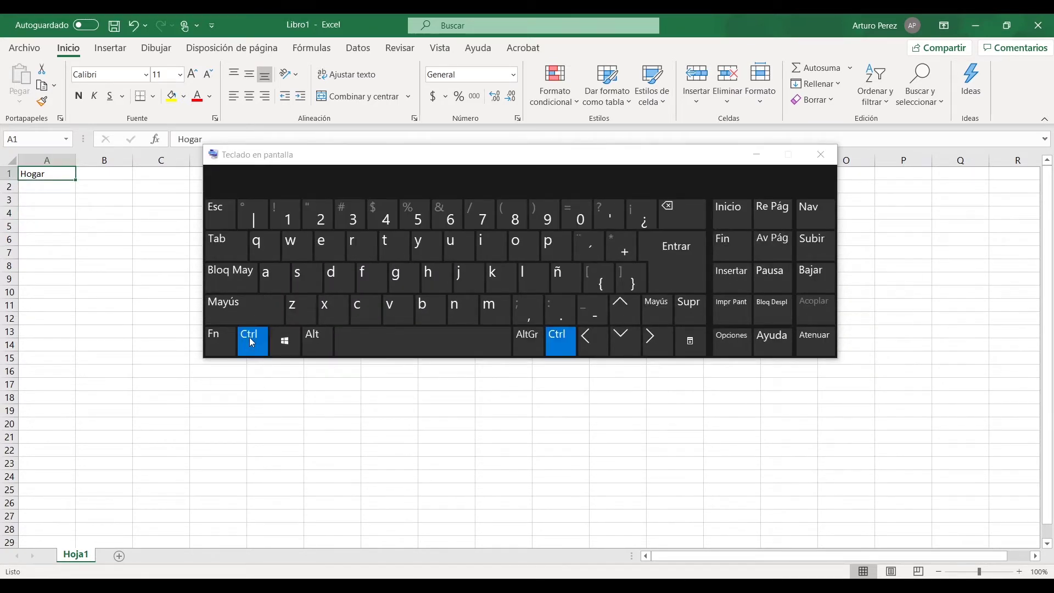
click(459, 304)
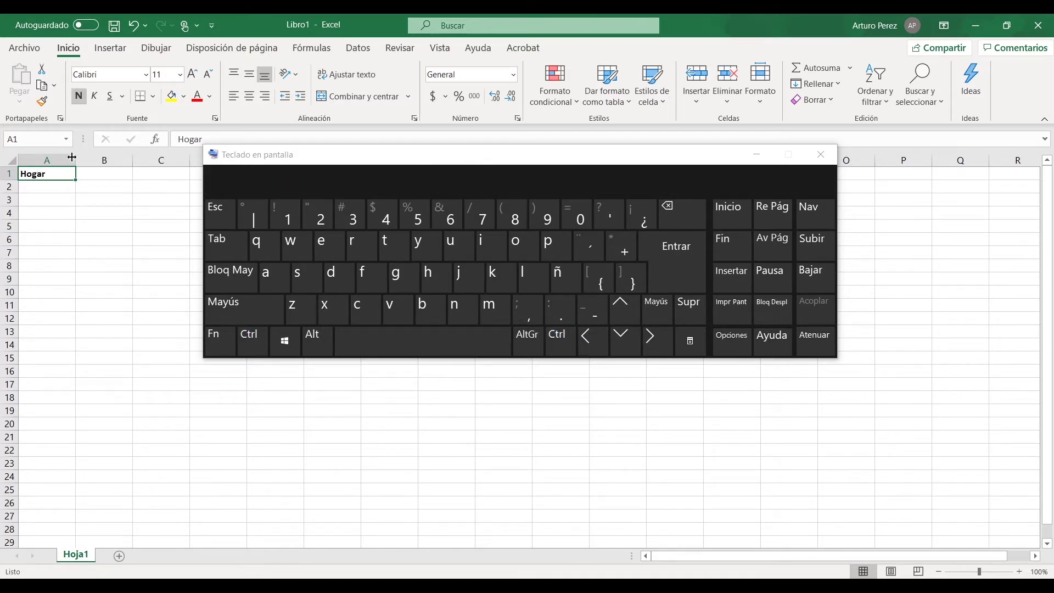
- Remove the bold from A1 with the on-screen keyboard, minimize the keyboard, and clear the cell's contents
click(261, 338)
click(469, 310)
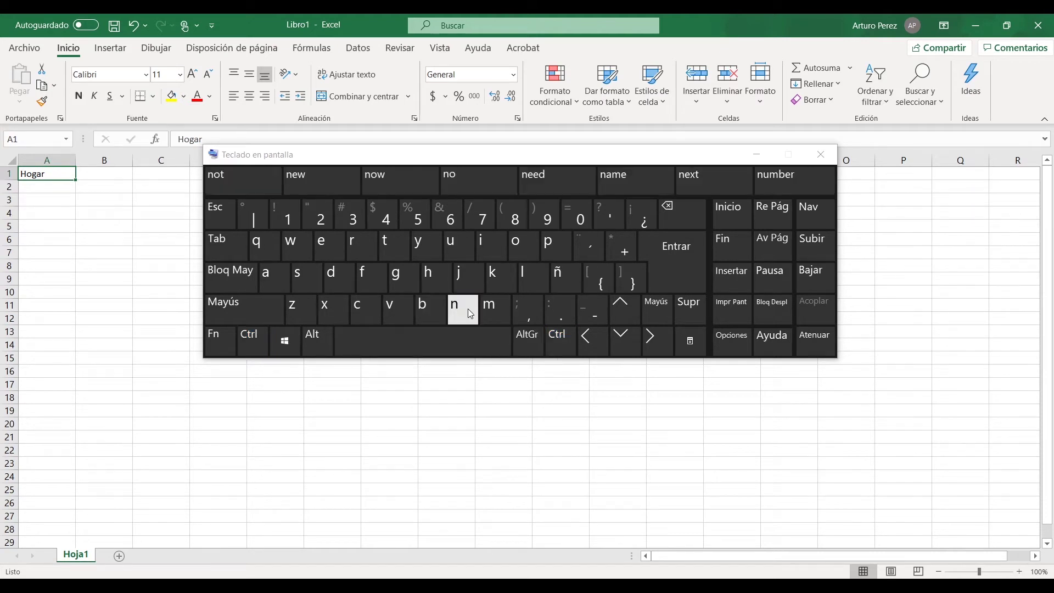
click(756, 154)
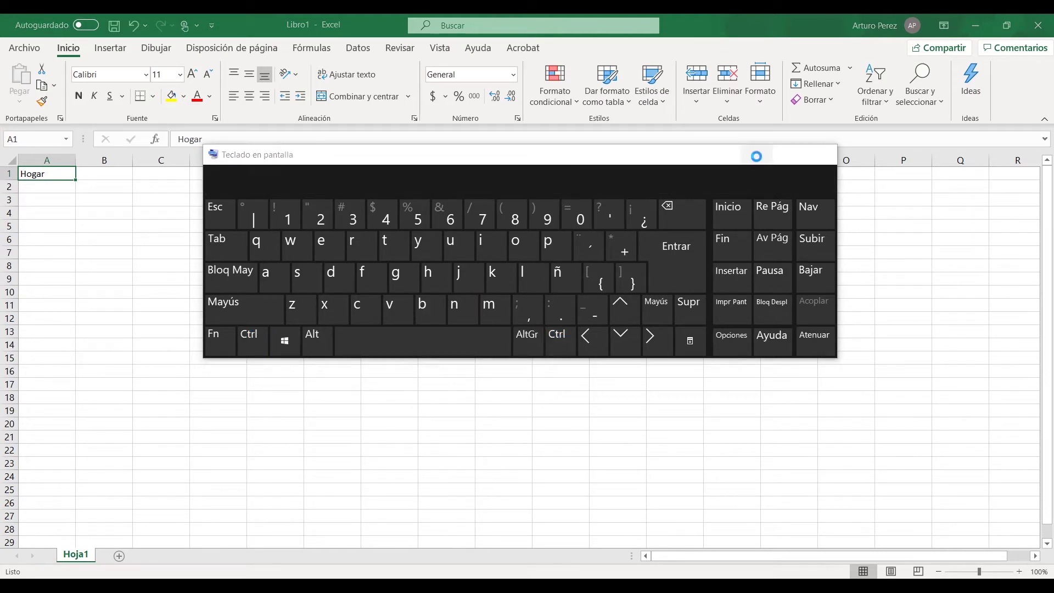
key(Delete)
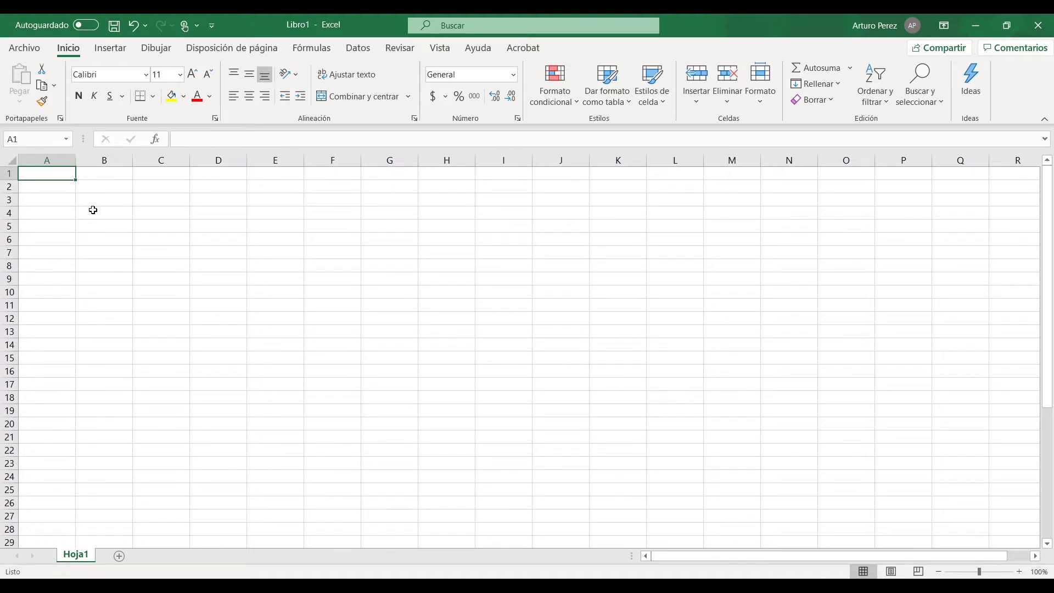
- Select the individual cells C4, D4, E5, D6, E6 and D8 one after another
click(167, 213)
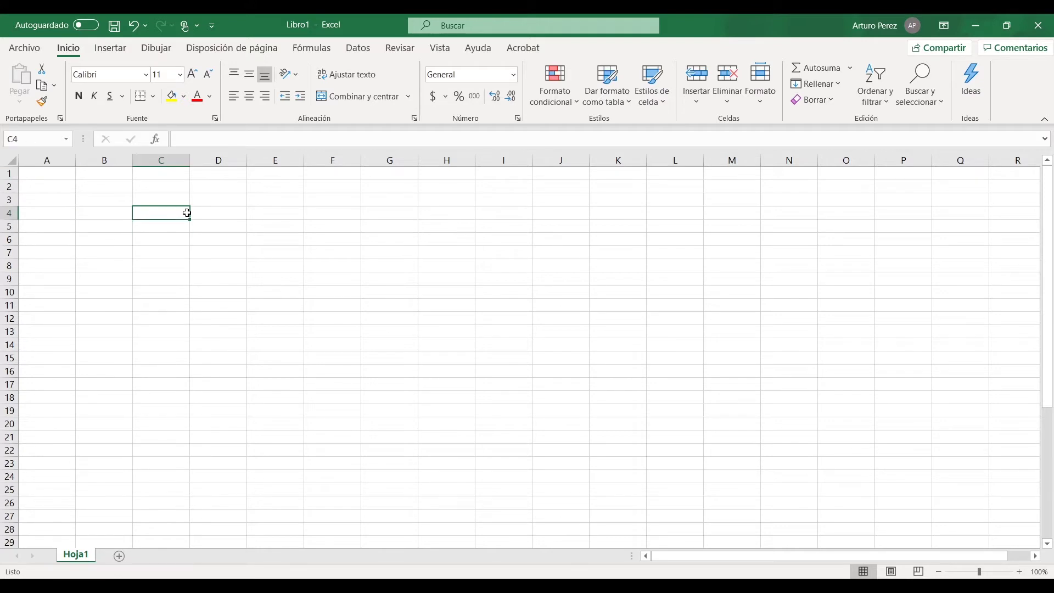
click(218, 217)
click(266, 227)
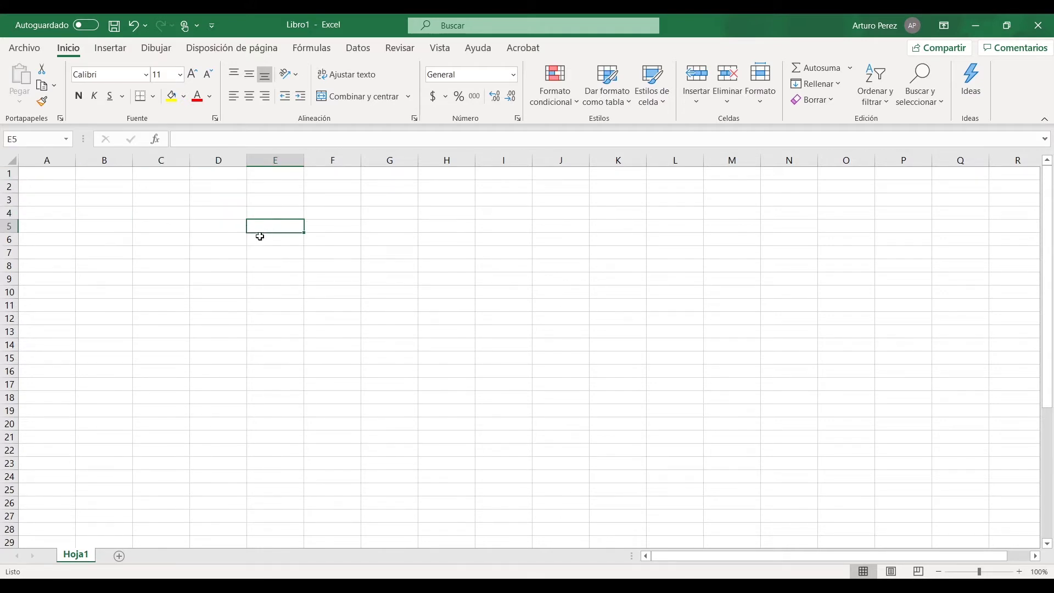
click(216, 243)
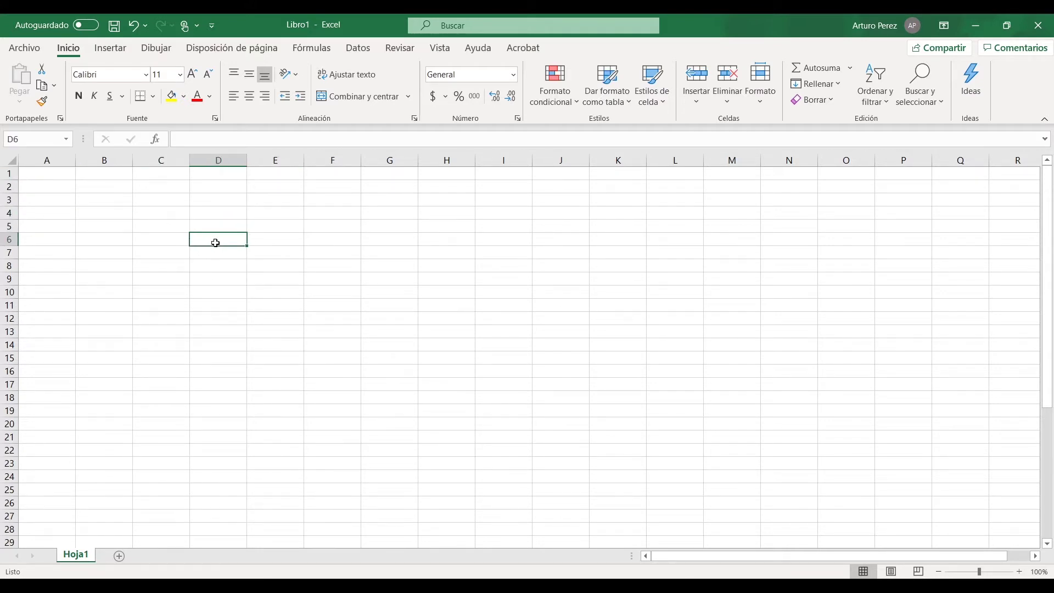
click(278, 242)
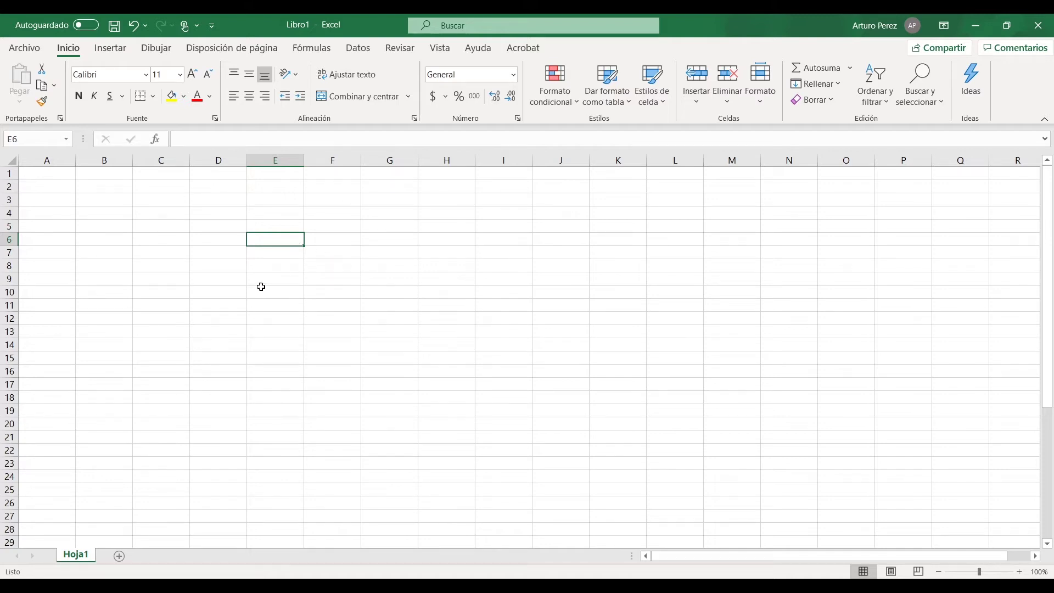
click(220, 265)
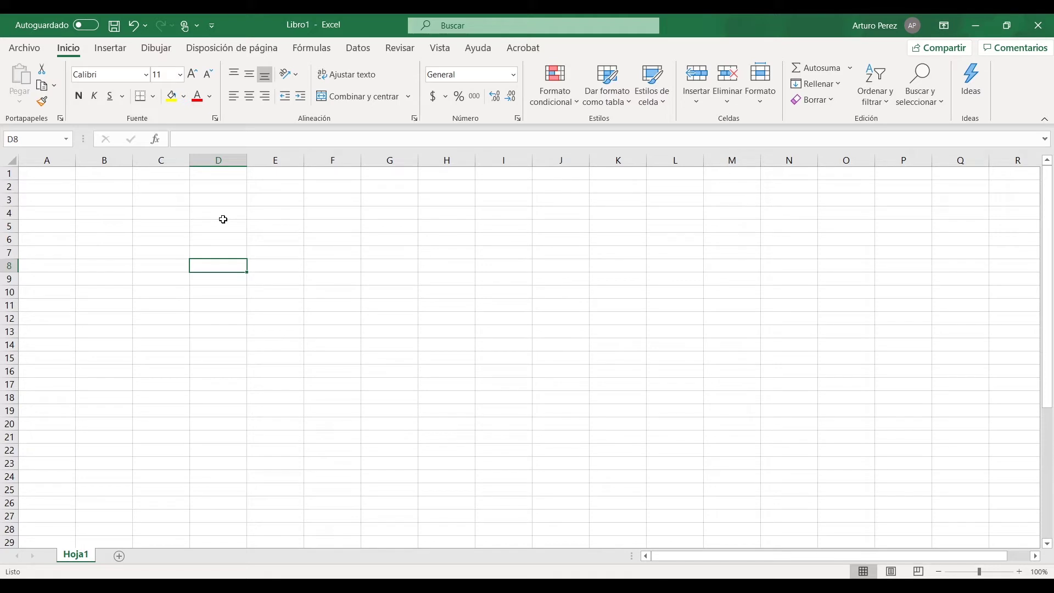
- Select the entire columns A, B, C, D and E one at a time
click(53, 160)
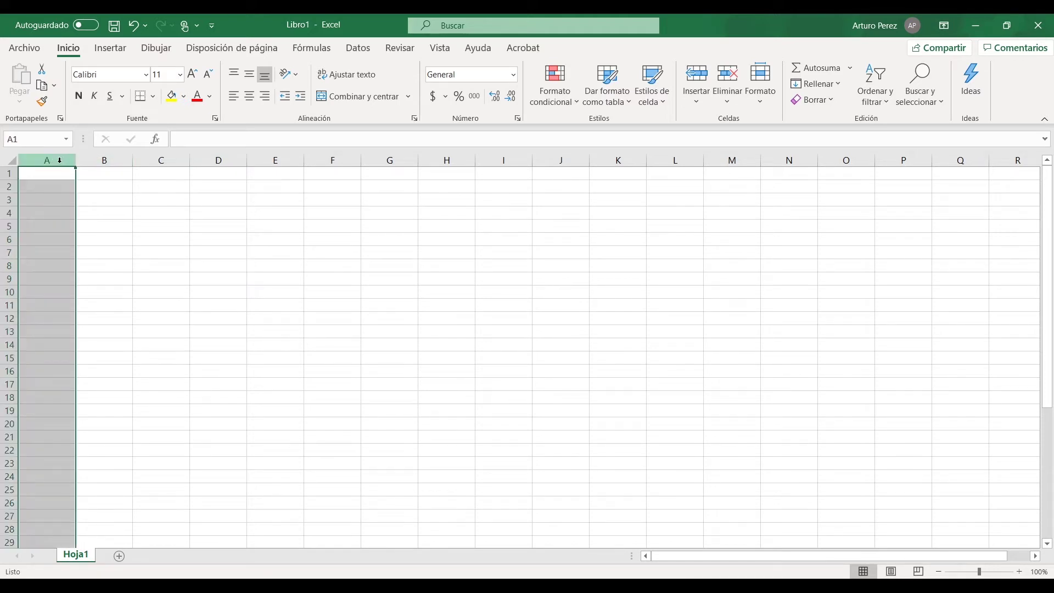
click(116, 160)
click(160, 160)
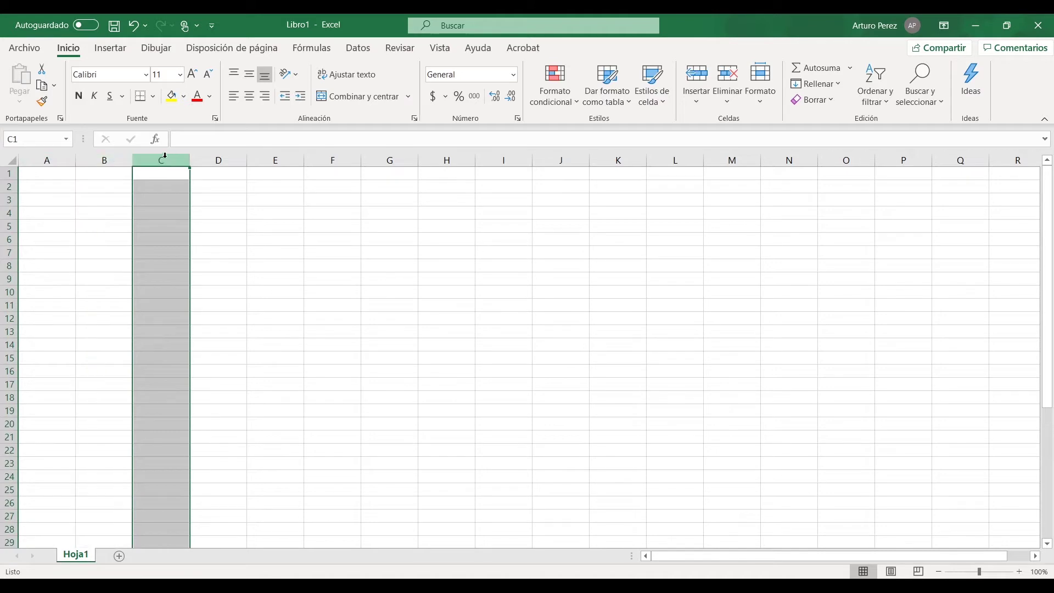
click(221, 159)
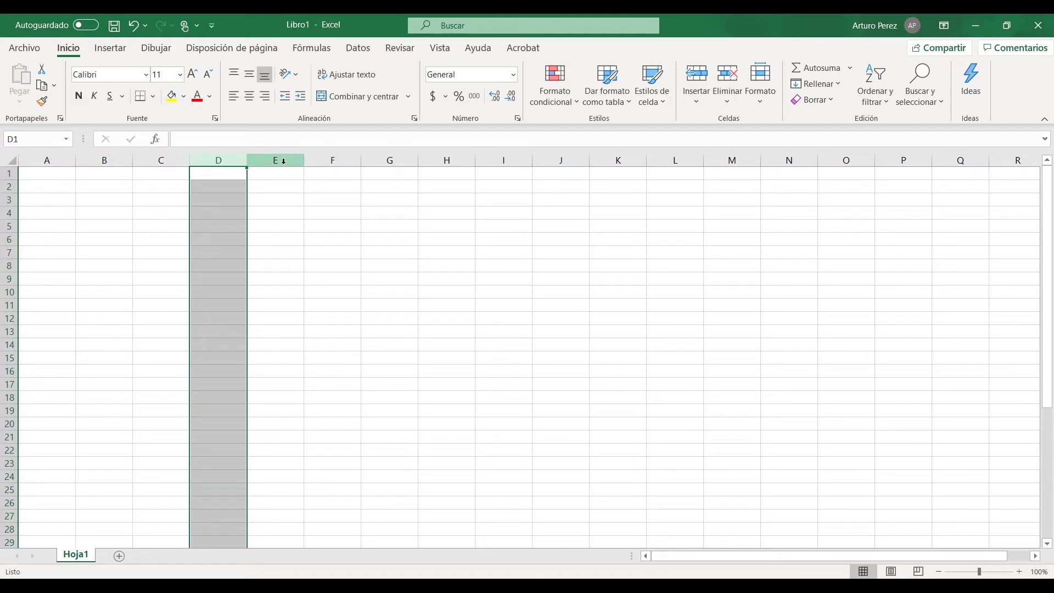
click(279, 160)
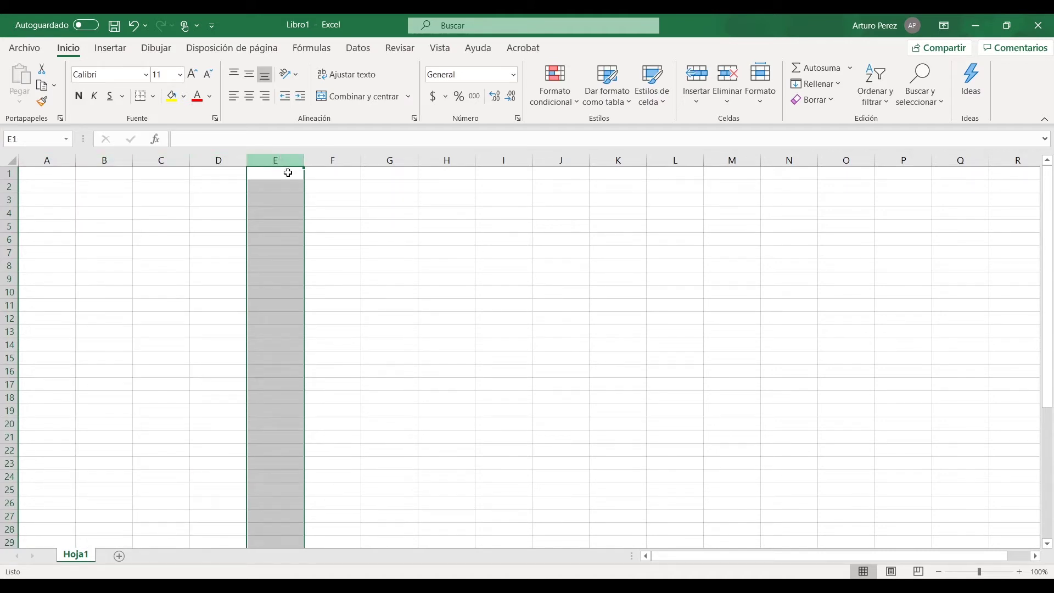
- Select the entire rows 1, 2, 3, 4 and 5 one at a time, finishing on cell B3
click(520, 243)
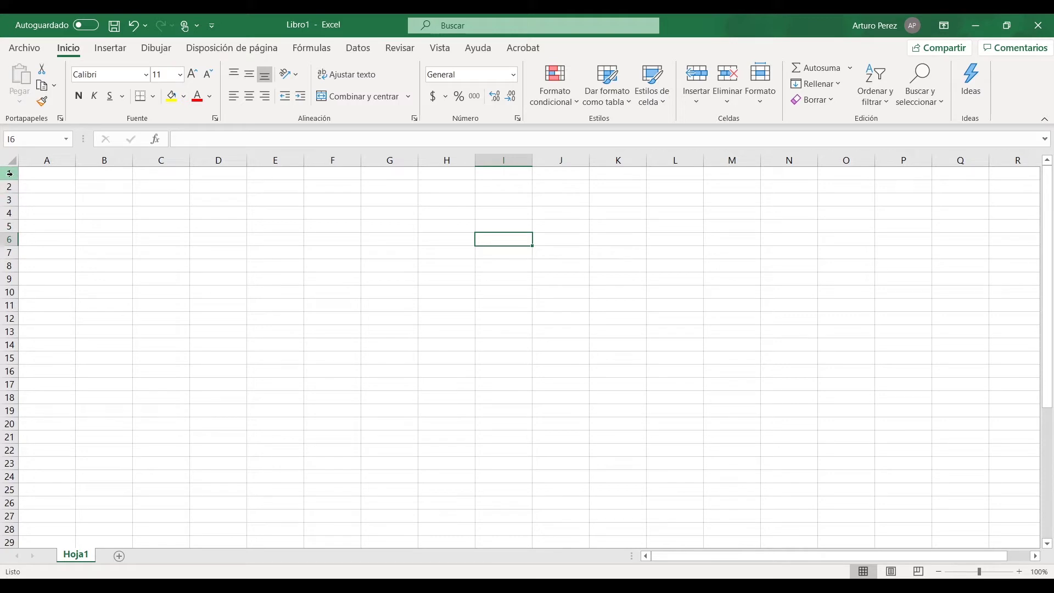
click(9, 173)
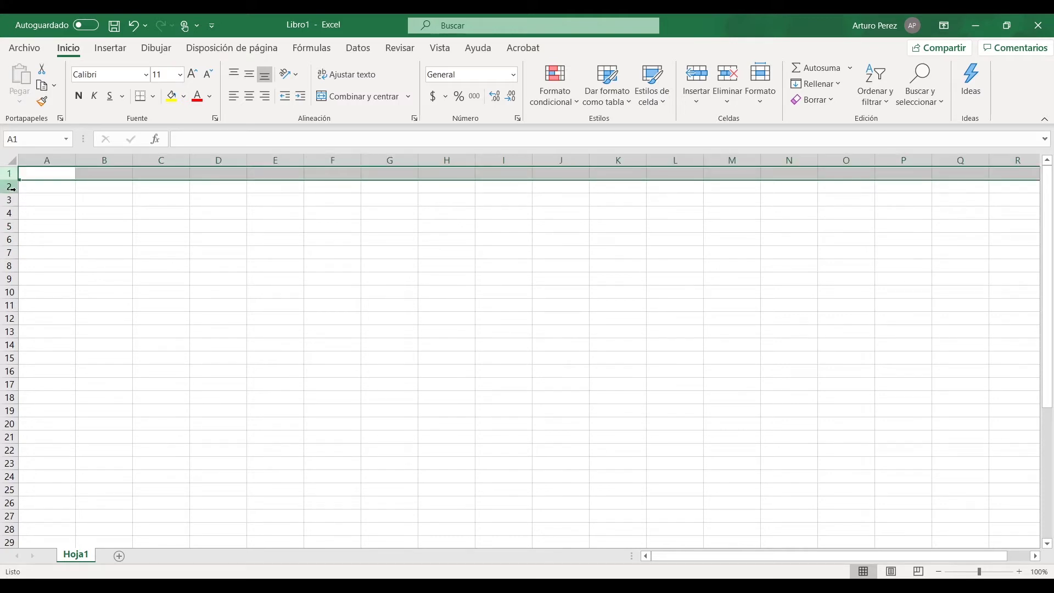
click(10, 187)
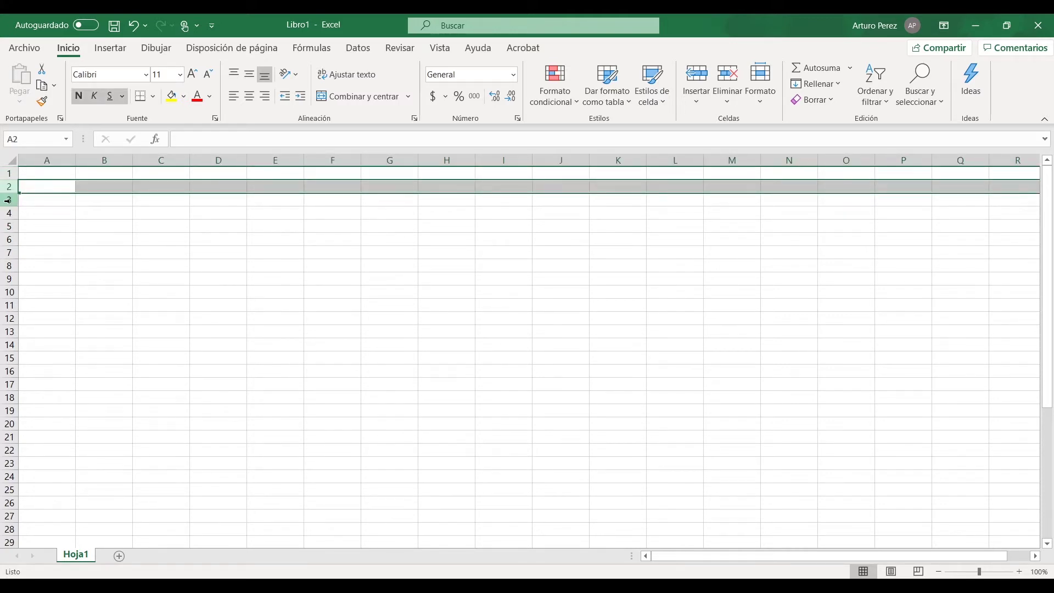
click(8, 200)
click(9, 213)
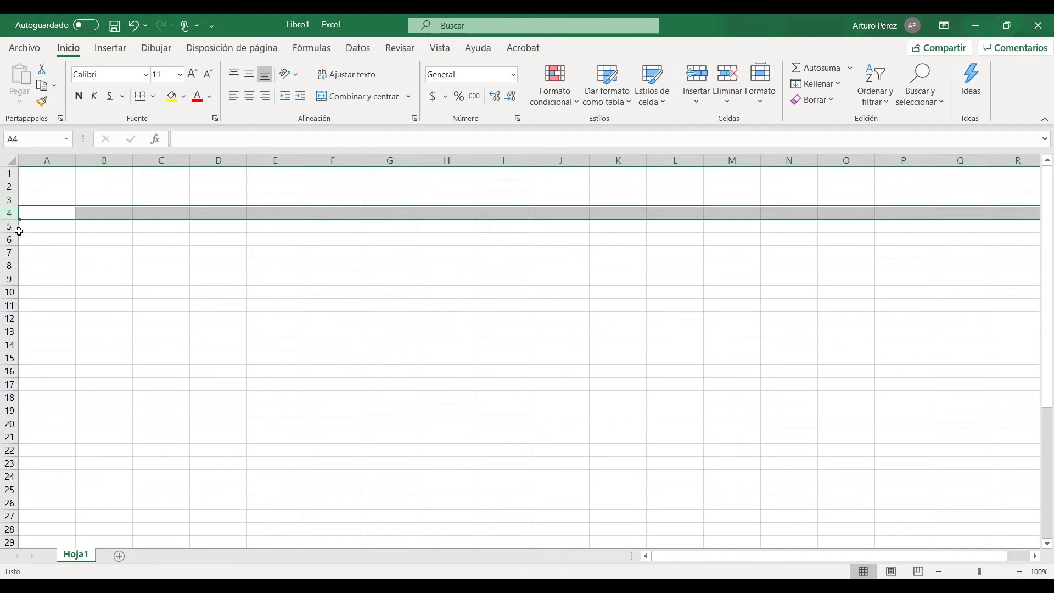
click(7, 227)
click(94, 204)
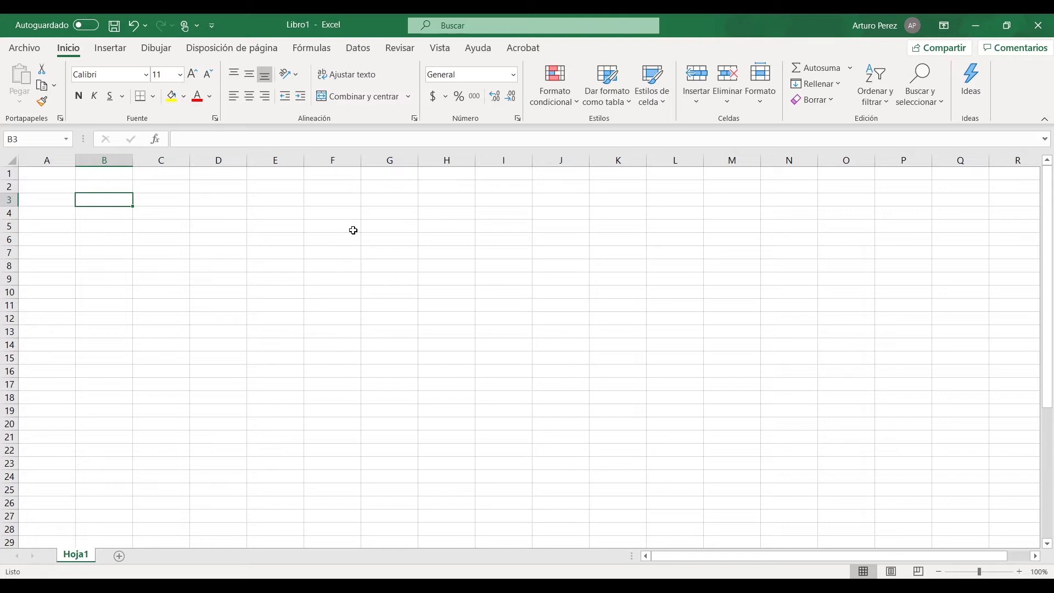
- Examine the rows-and-columns diagram and the picture of pillars lower on the sheet, selecting the pillars picture and cell F28
scroll(356, 227, down, 1)
scroll(356, 226, down, 7)
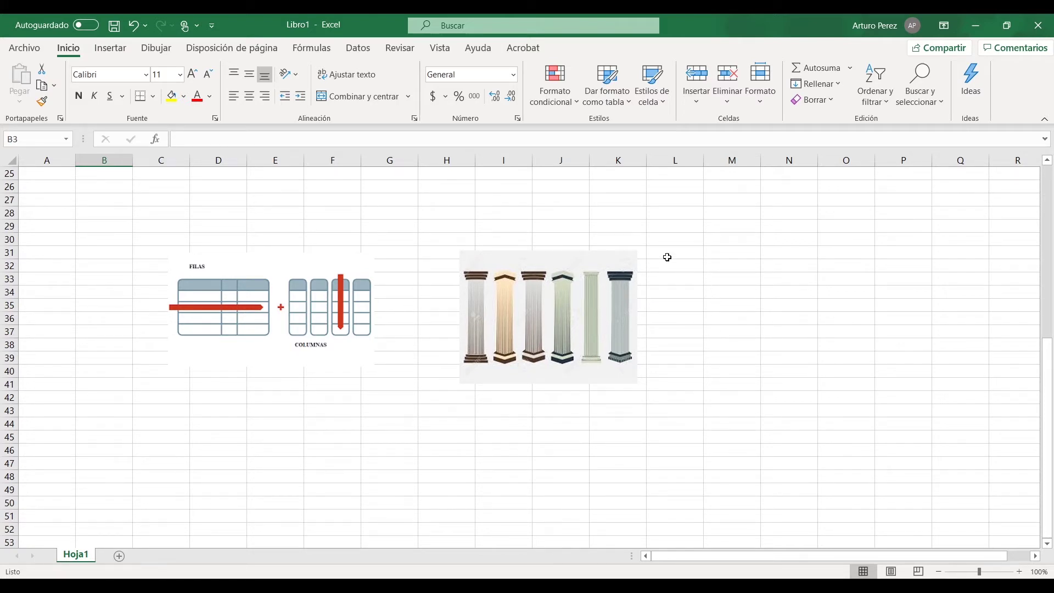
click(594, 311)
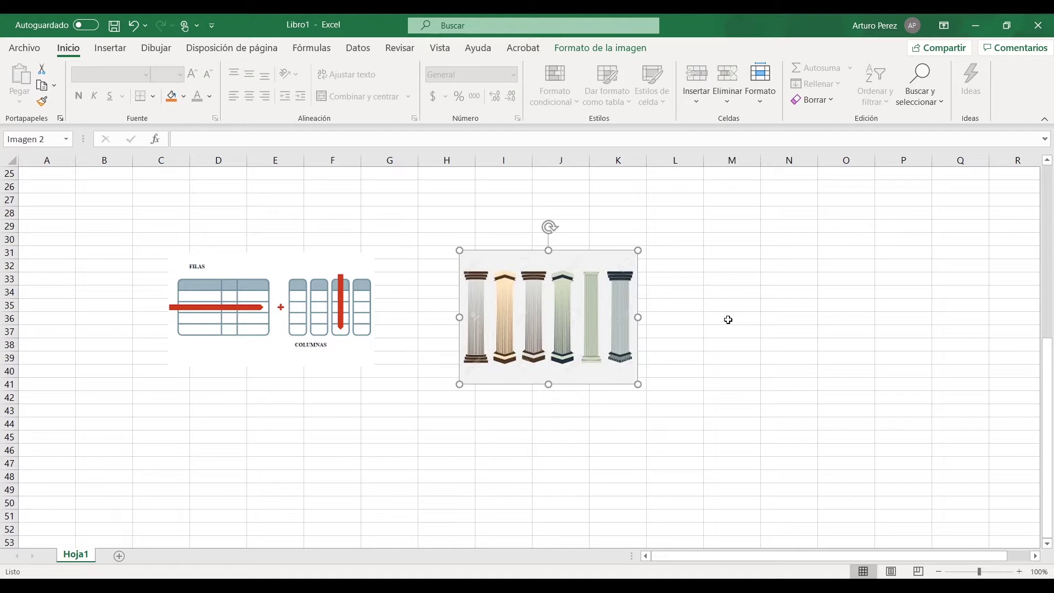
click(346, 213)
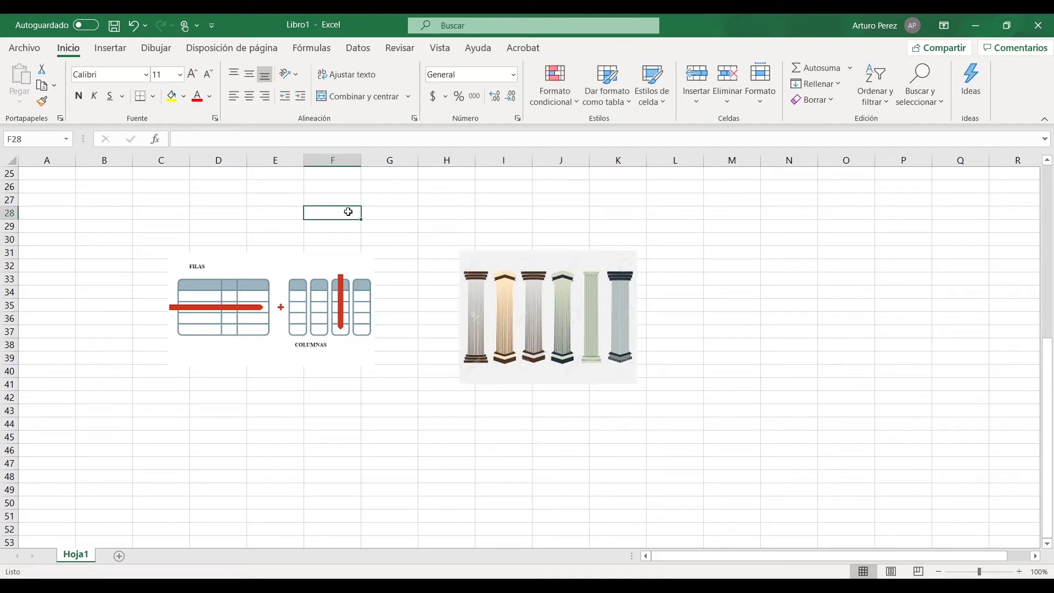
scroll(330, 219, up, 4)
scroll(323, 225, up, 4)
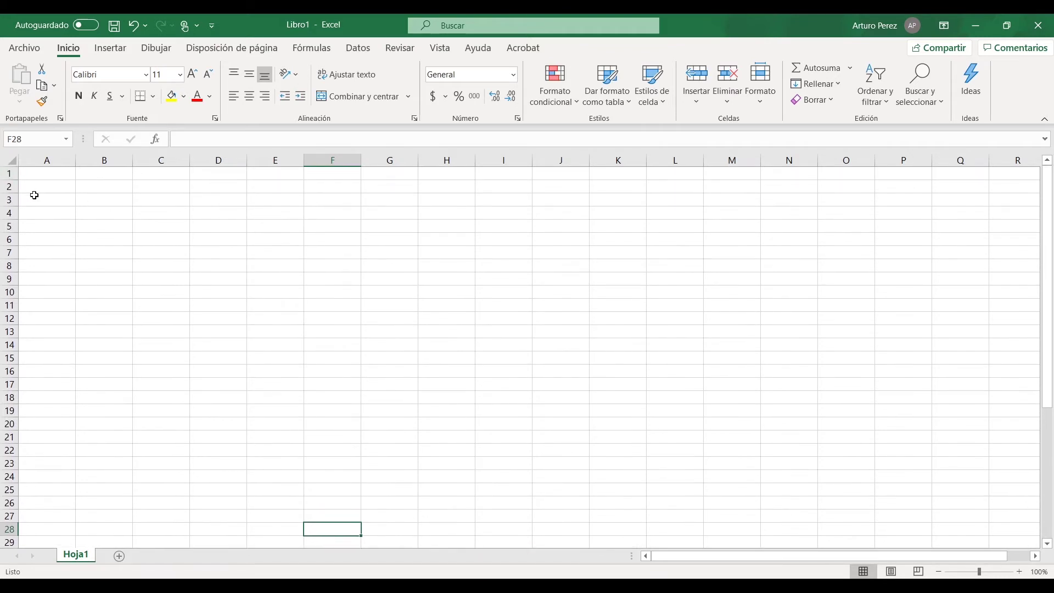
- Bring up the on-screen keyboard and use it to jump from A1 to the sheet's last column, XFD, and back
click(44, 174)
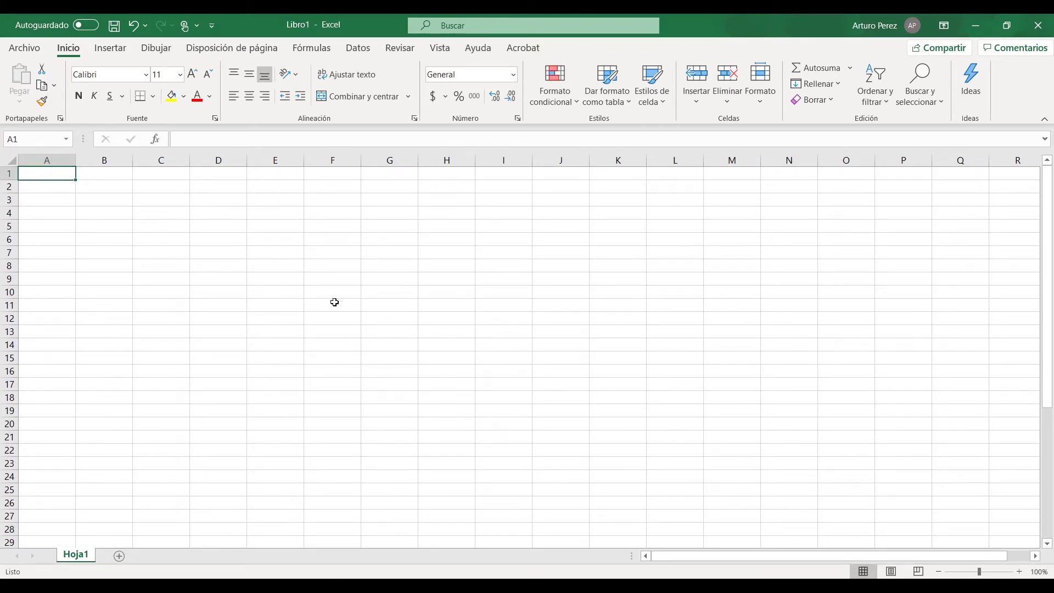
key(ctrl+super+o)
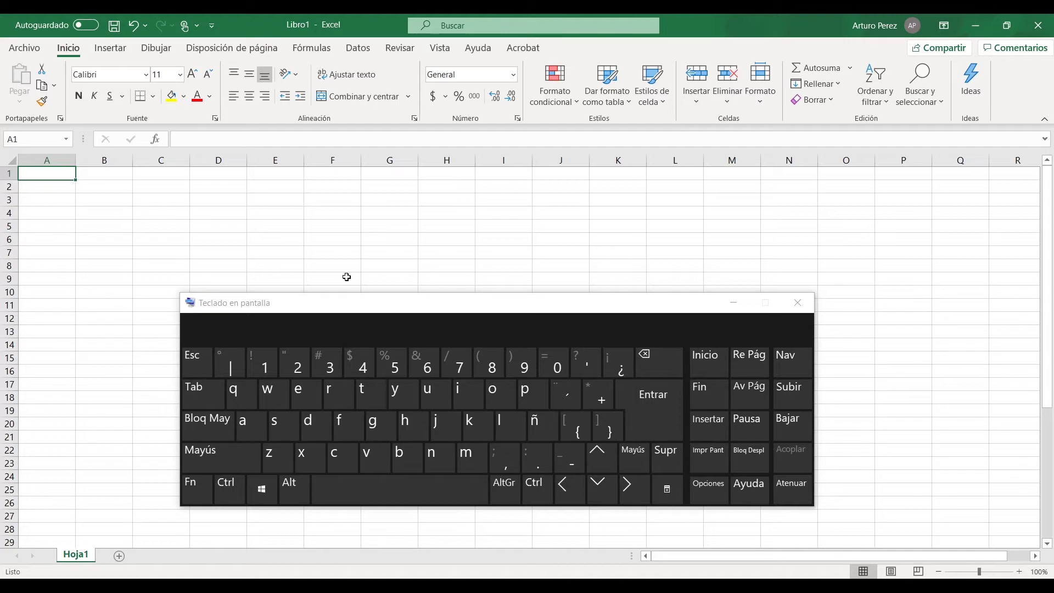
click(229, 494)
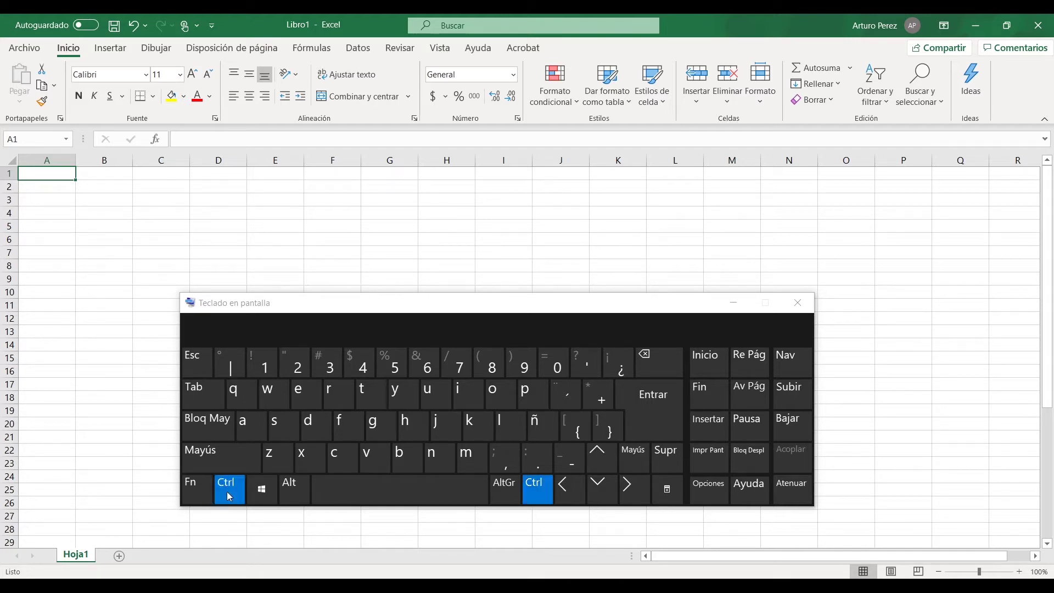
click(642, 493)
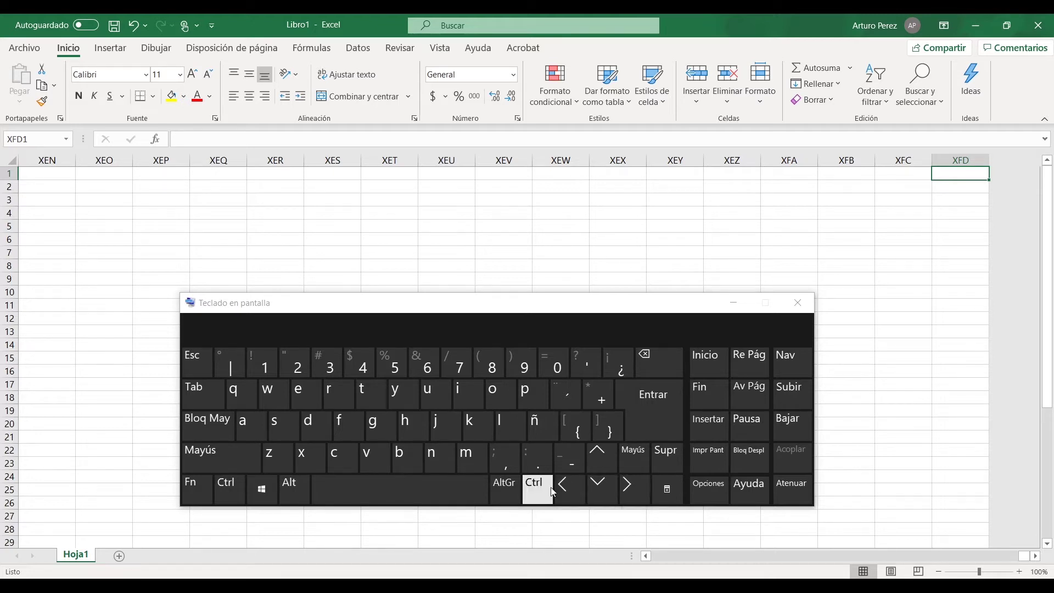
click(235, 491)
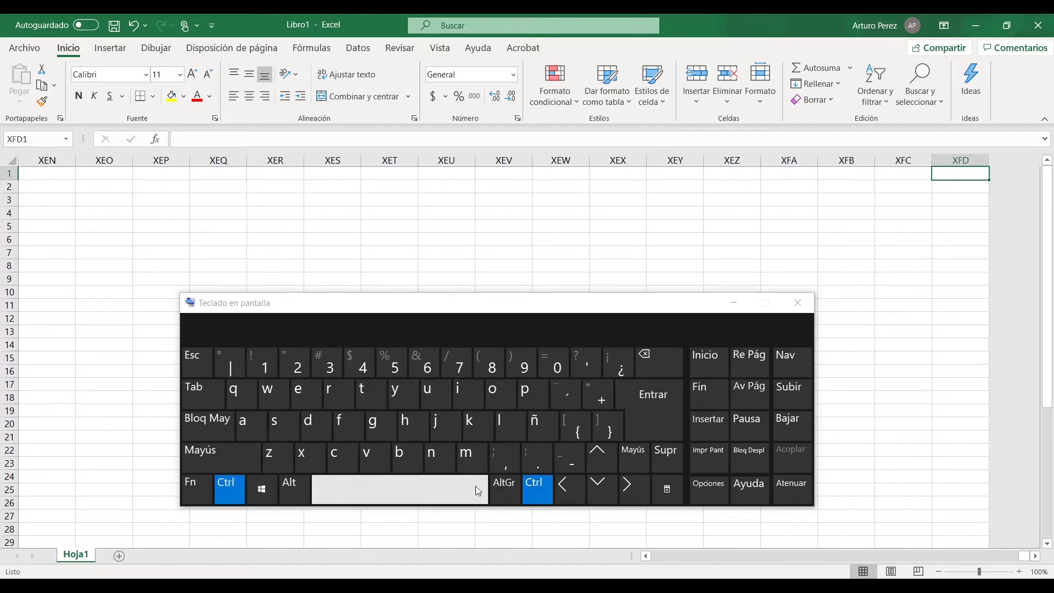
click(575, 493)
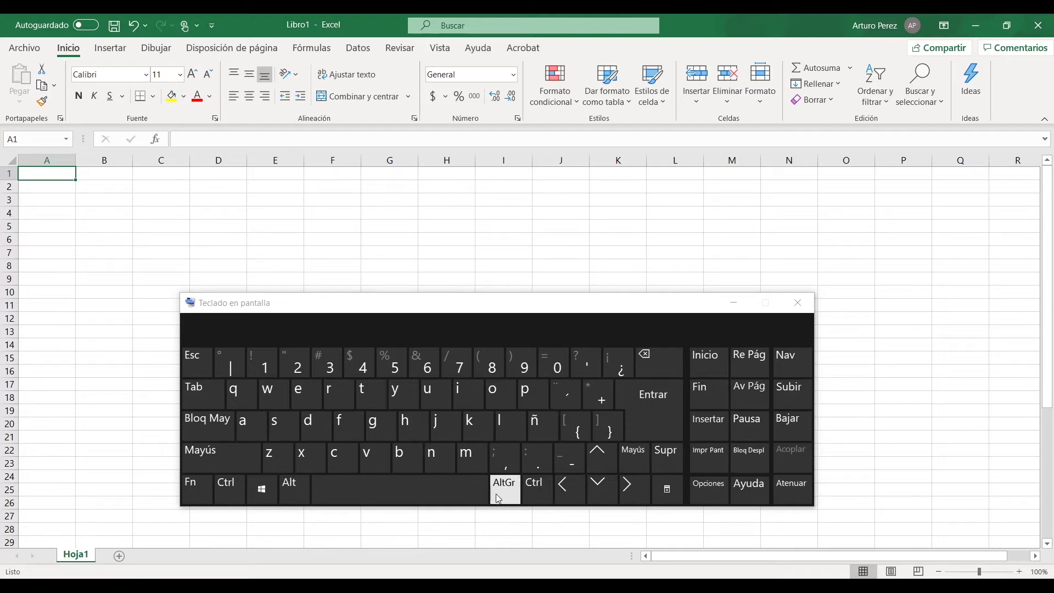
- Jump from A1 to the last row, 1048576, and back with the on-screen keyboard, and minimize the keyboard
click(238, 490)
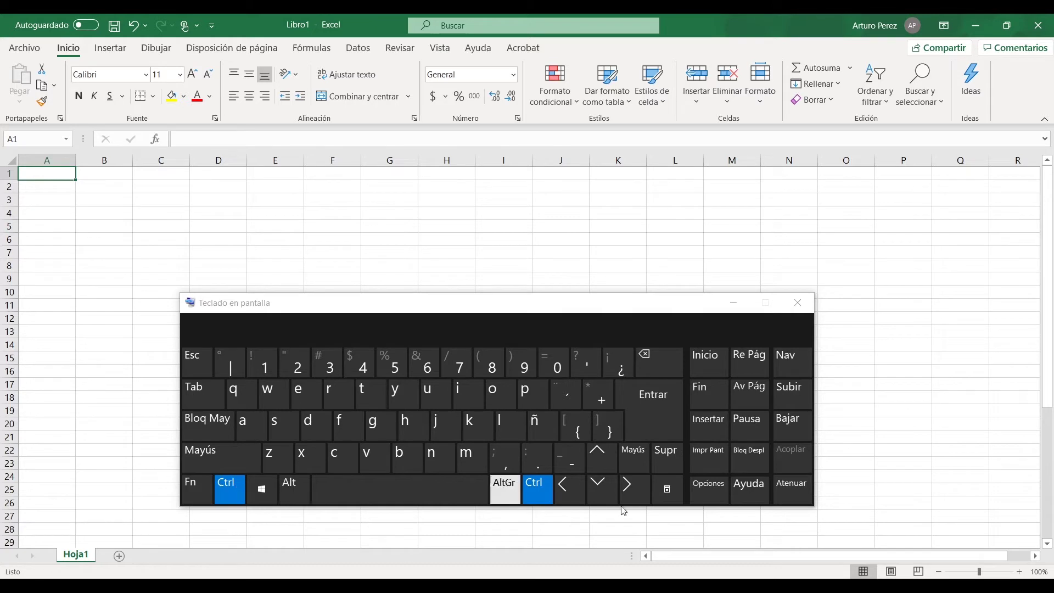
click(602, 497)
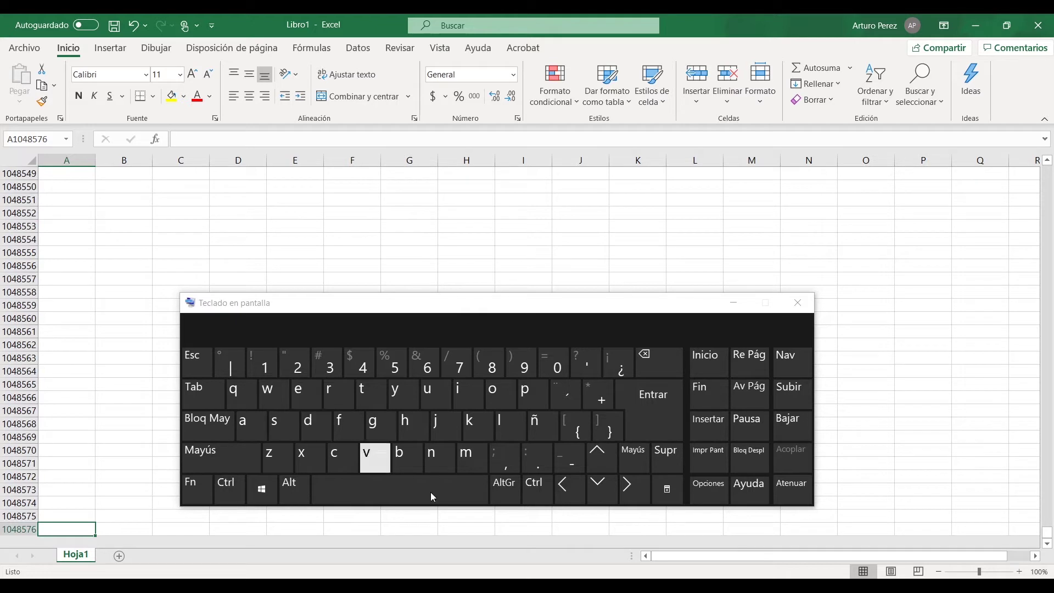
click(230, 489)
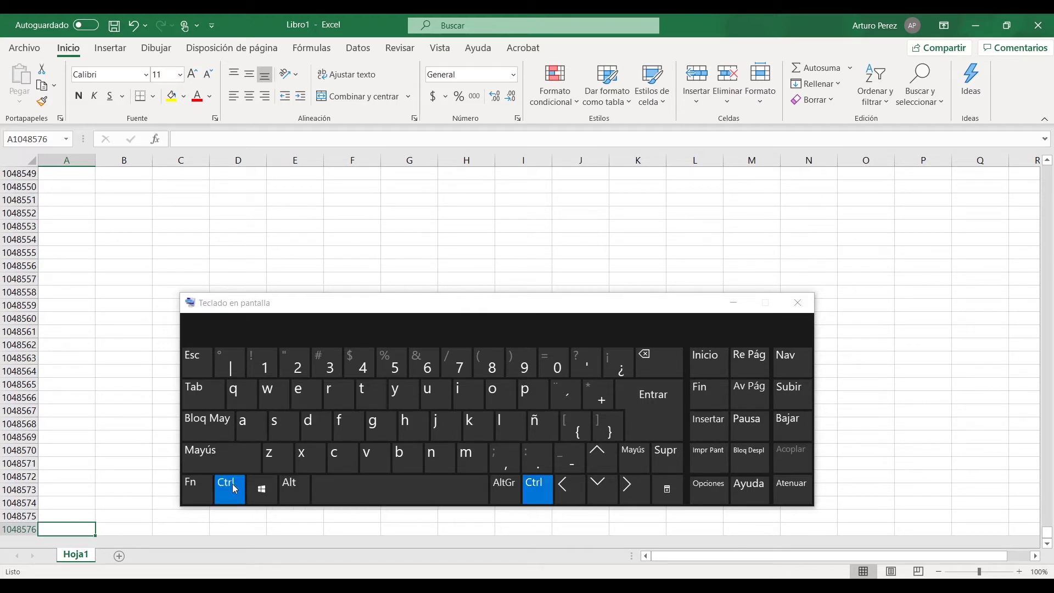
click(598, 458)
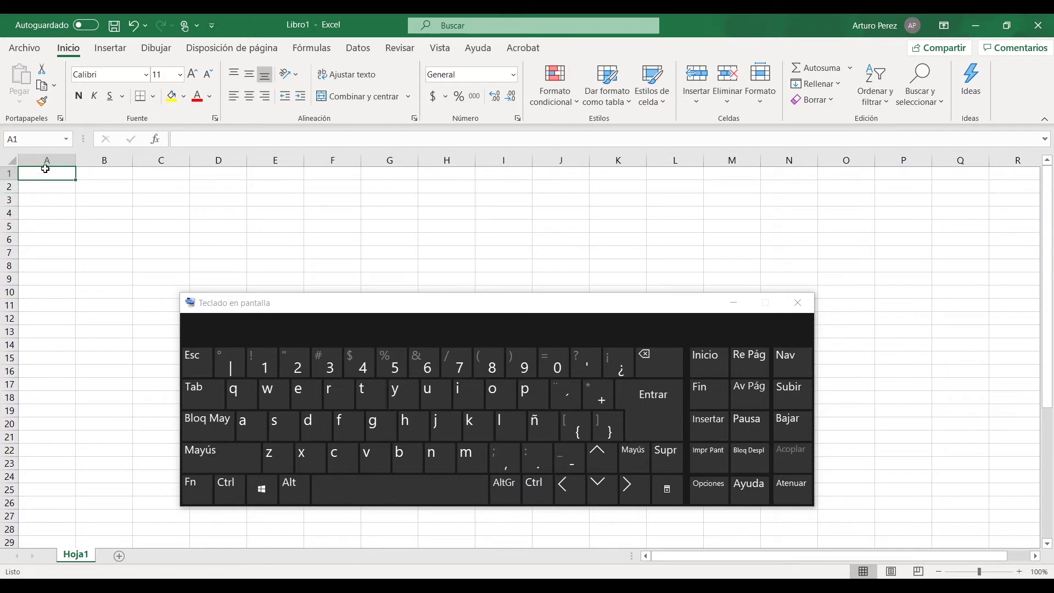
click(733, 303)
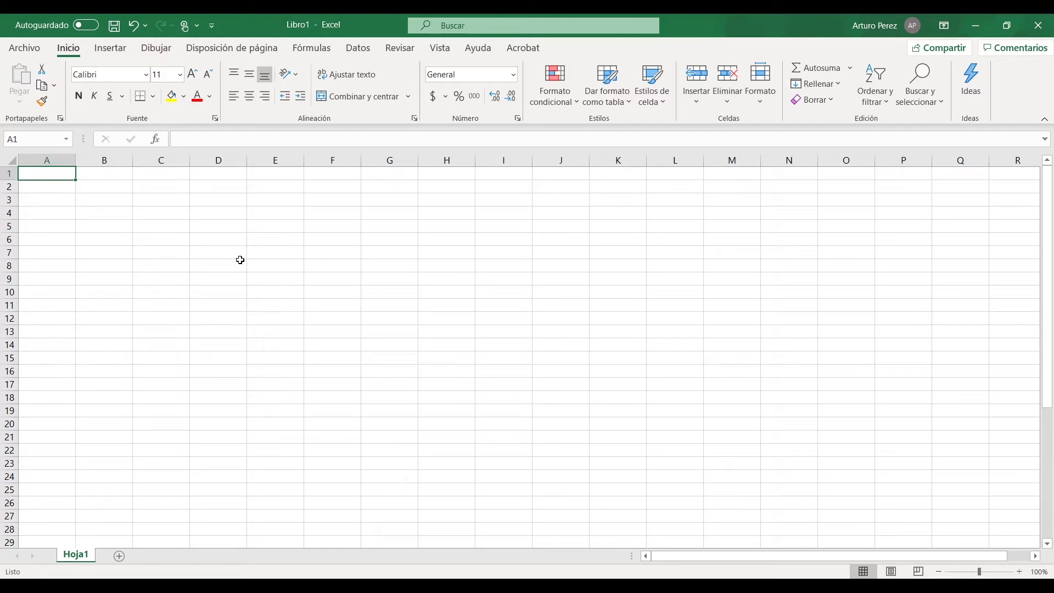
- Fill the row range A4:F4 and the column range A5:A14 with yellow
click(39, 216)
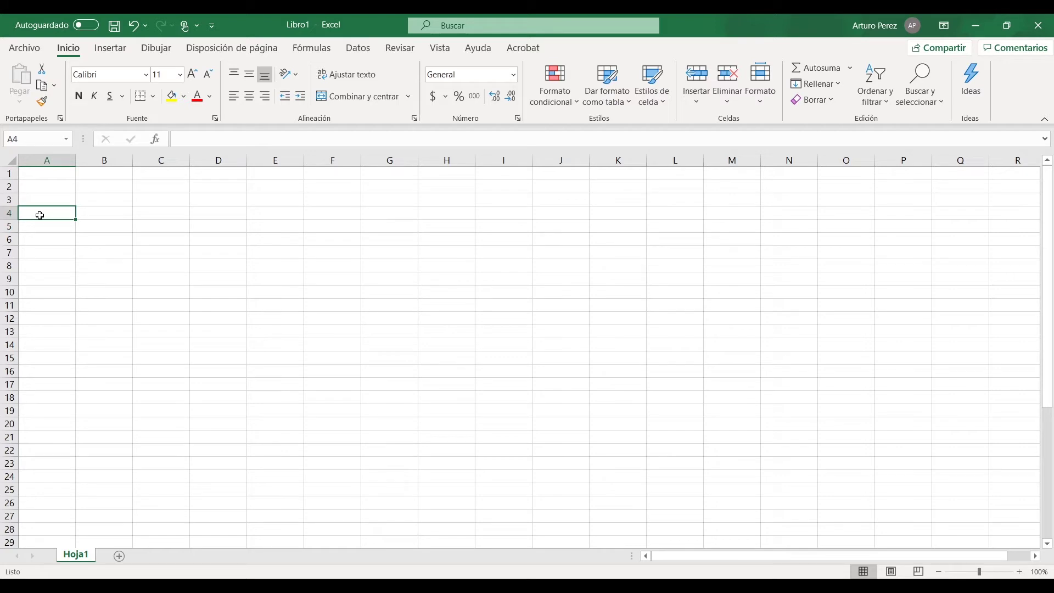
drag(40, 216, 335, 212)
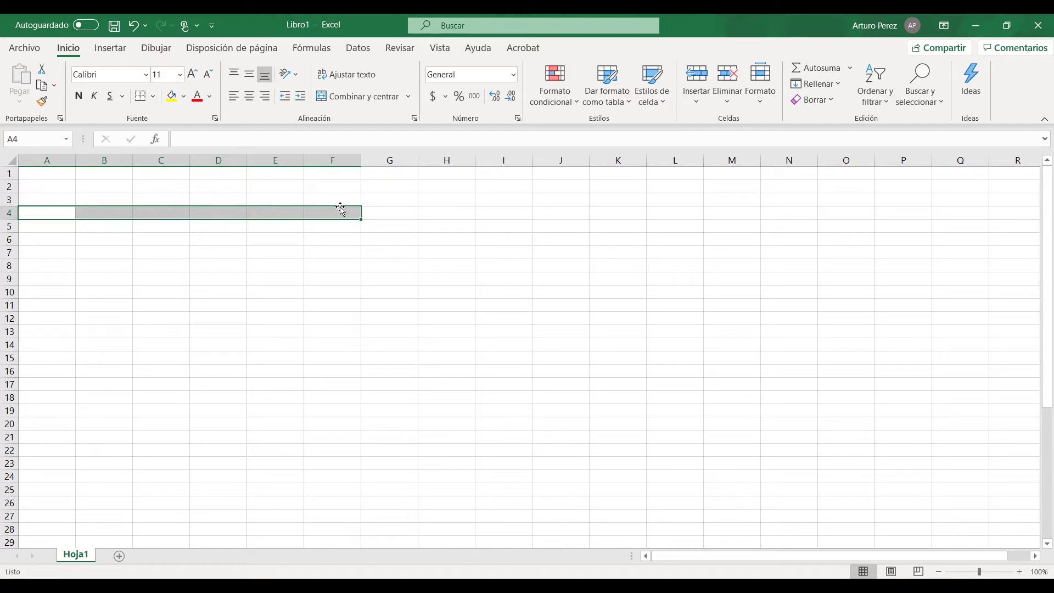
click(171, 96)
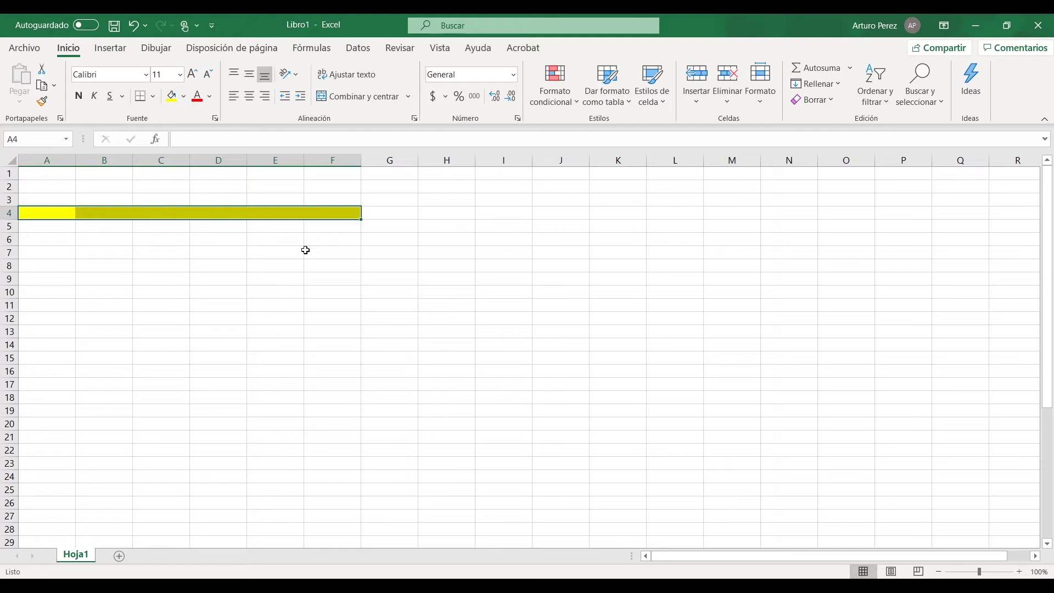
click(37, 225)
drag(36, 225, 28, 344)
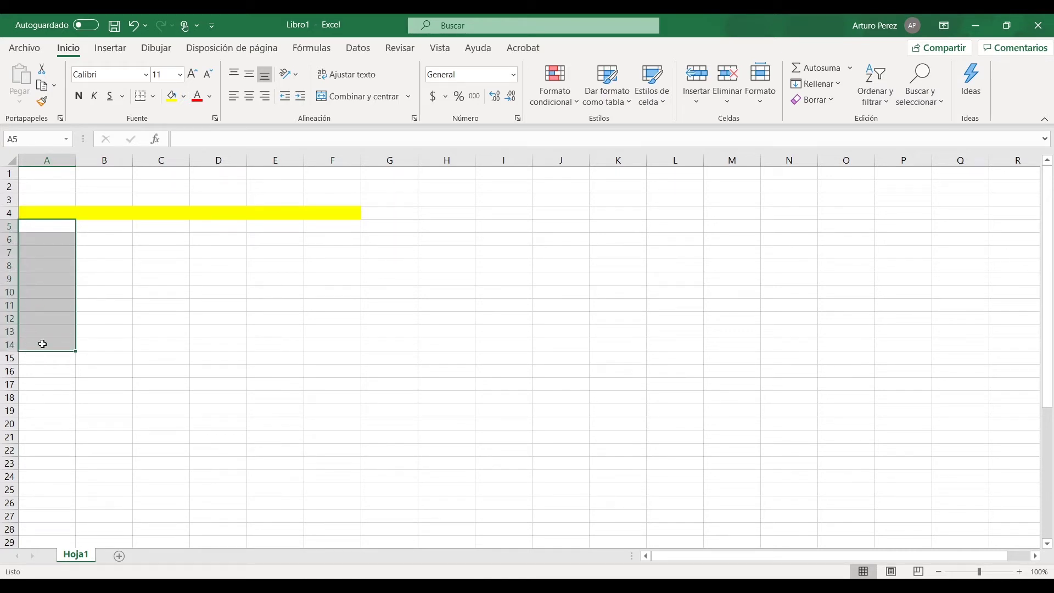
click(172, 96)
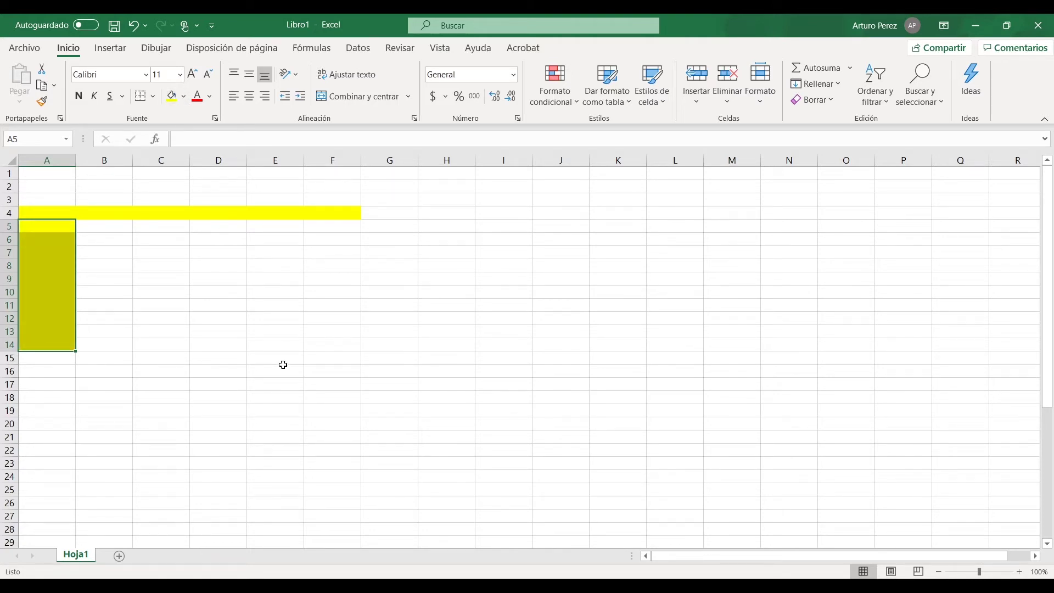
- Select the column range's first and last cells, A5 and A14, and fill the whole block A4:F14 with yellow
click(41, 226)
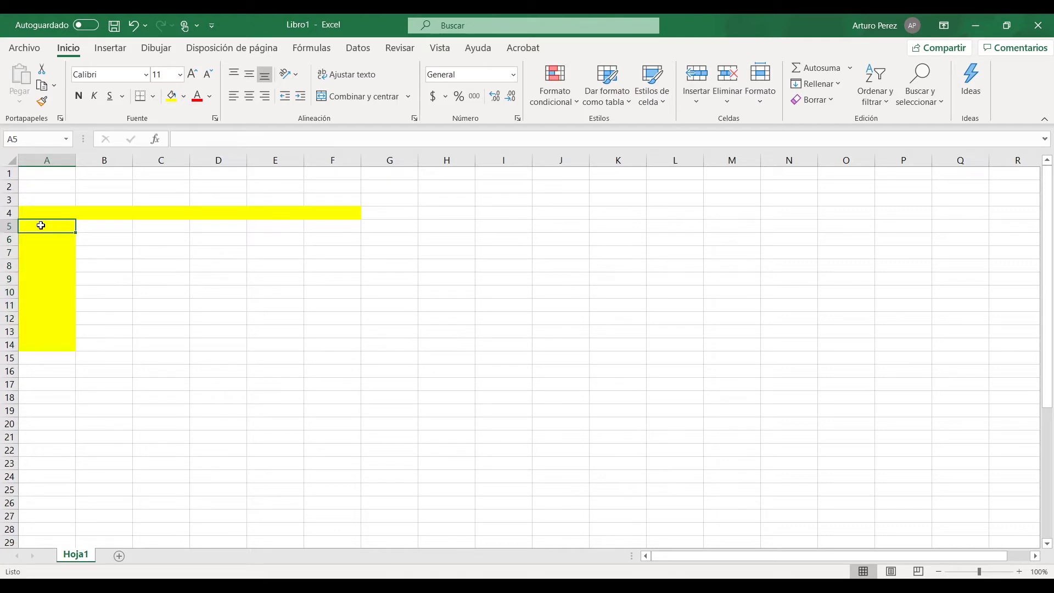
click(47, 343)
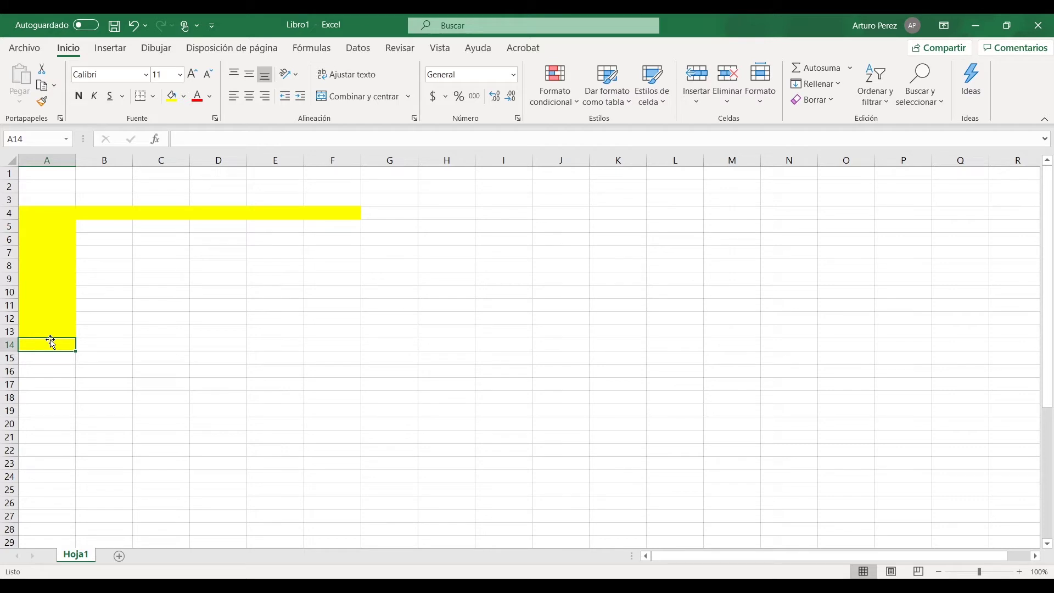
drag(32, 210, 332, 347)
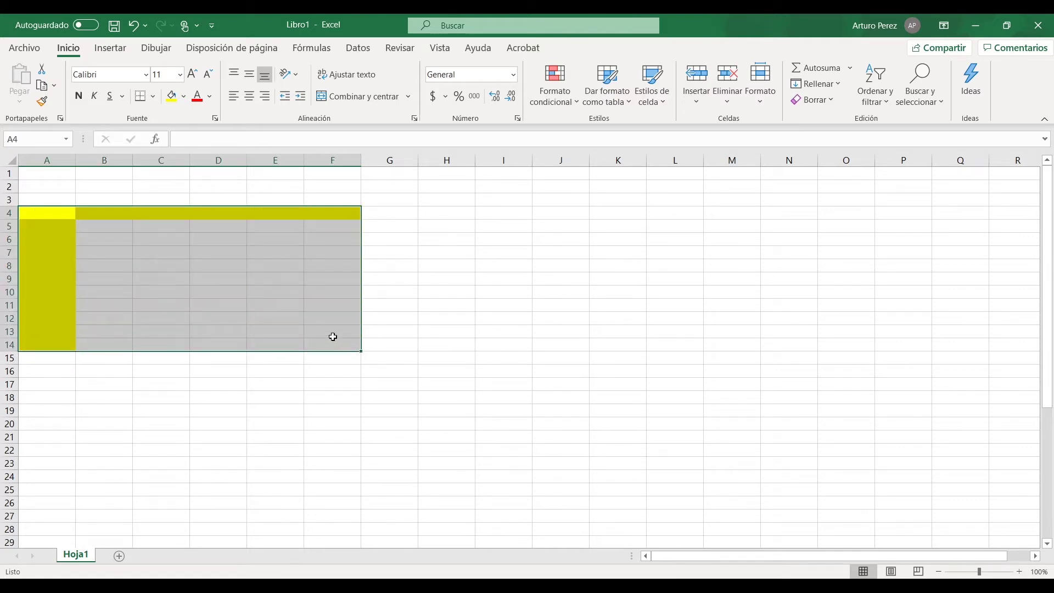
click(172, 97)
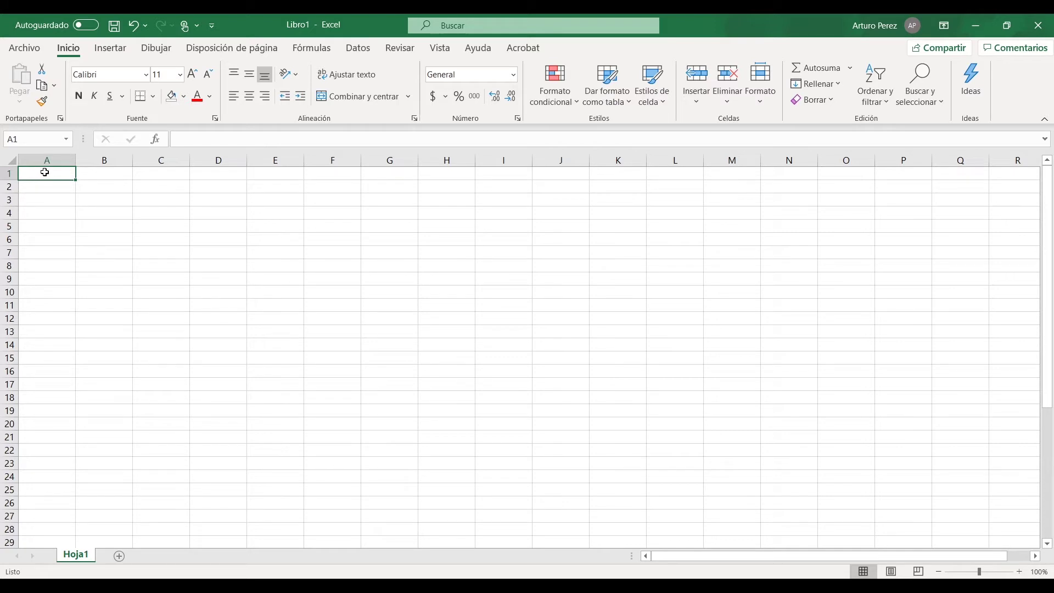
- Select the row range A1:F1, the column range E3:E13 and the block C3:F14 one after another
click(42, 188)
click(52, 176)
drag(54, 176, 337, 175)
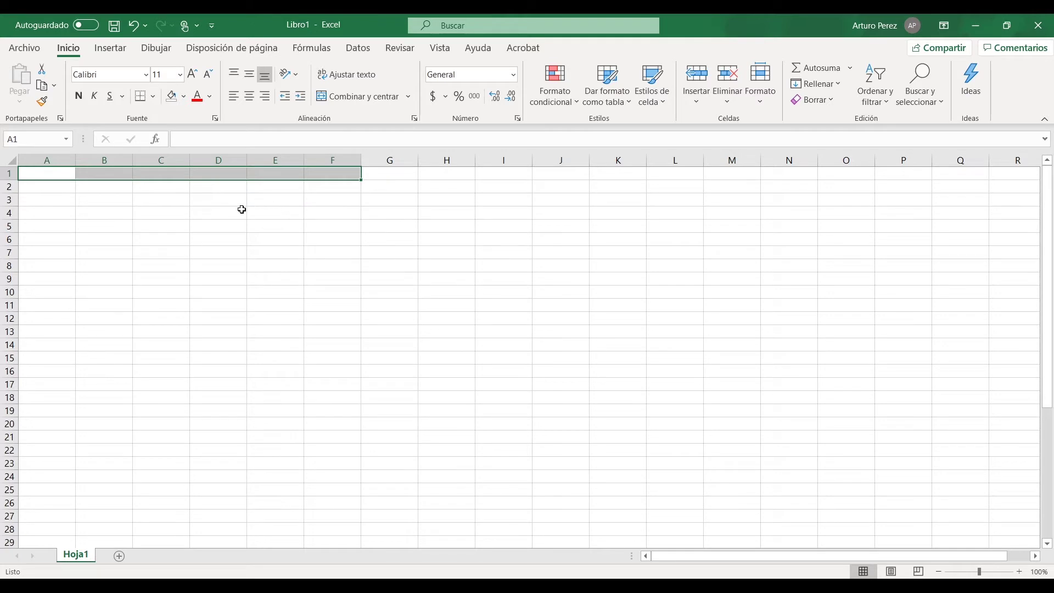
drag(271, 200, 264, 327)
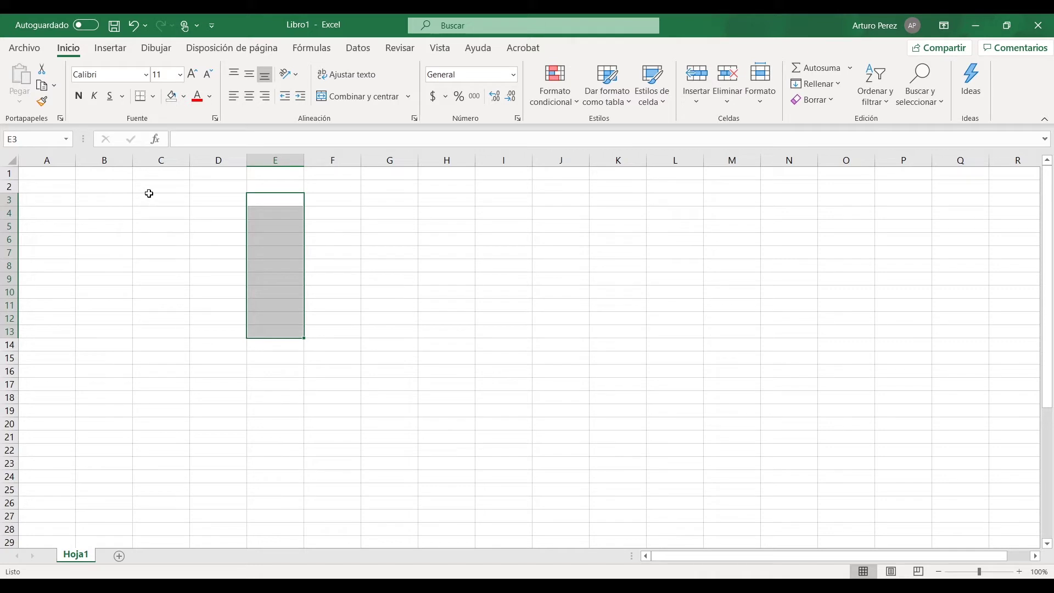
drag(151, 198, 331, 339)
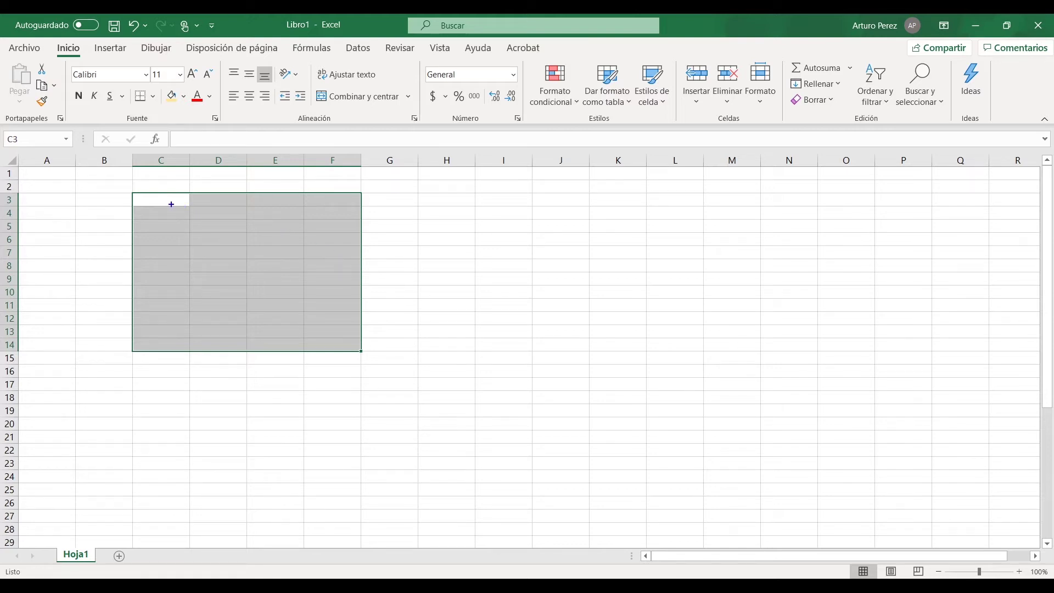
mouse_move(176, 202)
mouse_down()
mouse_move(136, 202)
mouse_move(164, 201)
mouse_move(159, 195)
mouse_up()
drag(341, 345, 318, 341)
click(568, 222)
- Make a non-adjacent selection of cell A1, the row range C4:F4 and the column range C6:C15
click(36, 173)
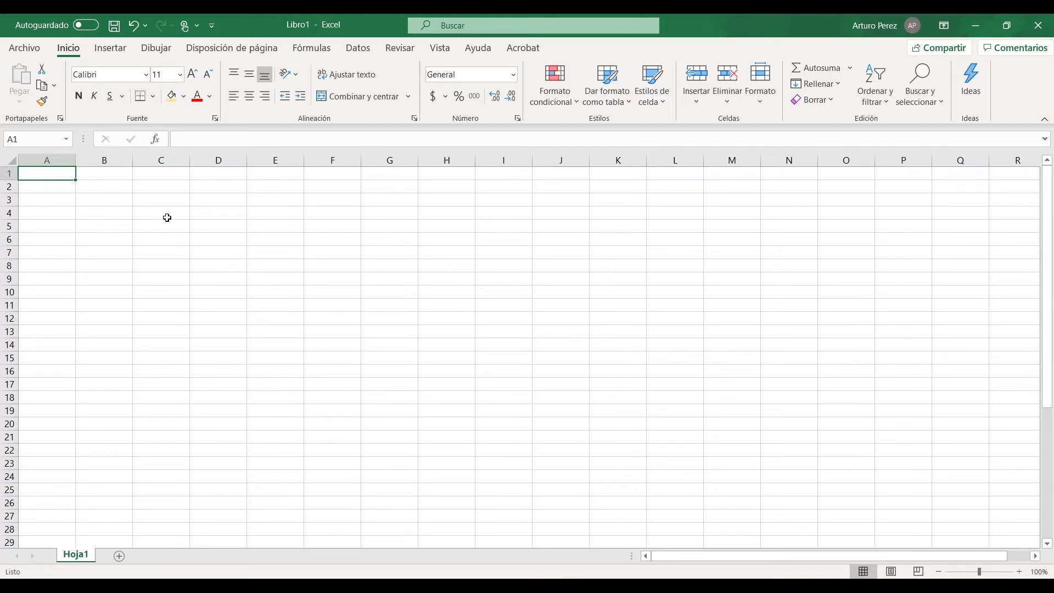
drag(165, 214, 360, 214)
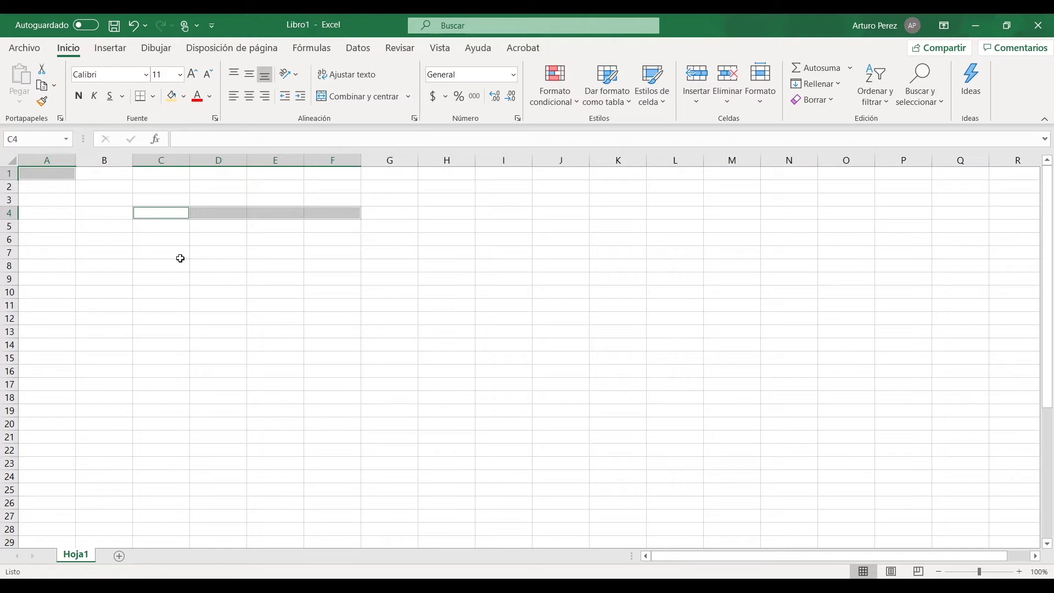
drag(168, 240, 161, 351)
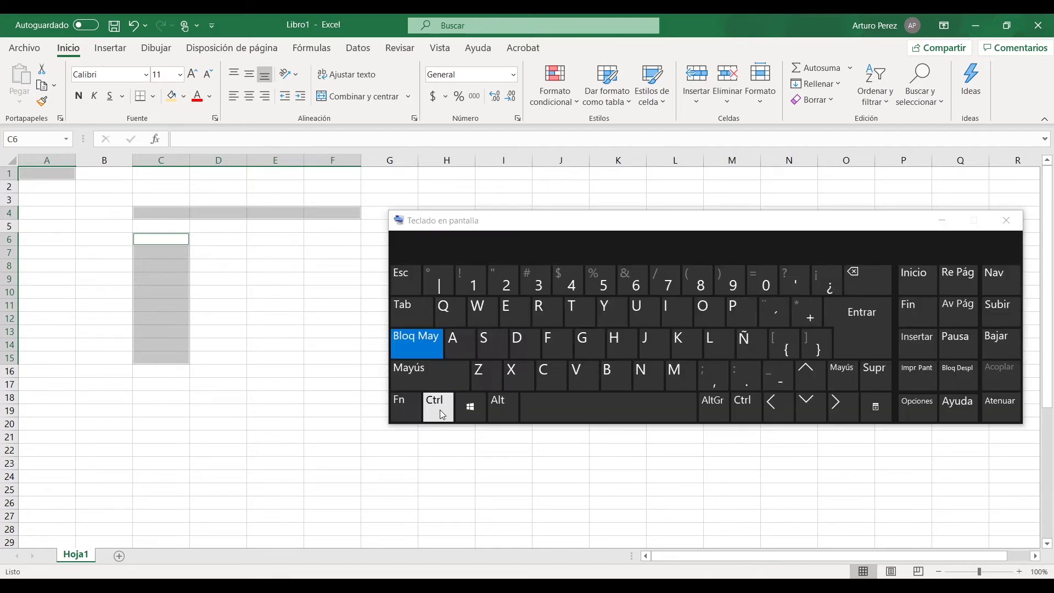
- Add the column range E6:E15 and the single cells E19, C21, B18 and B12 to the non-adjacent selection
click(440, 411)
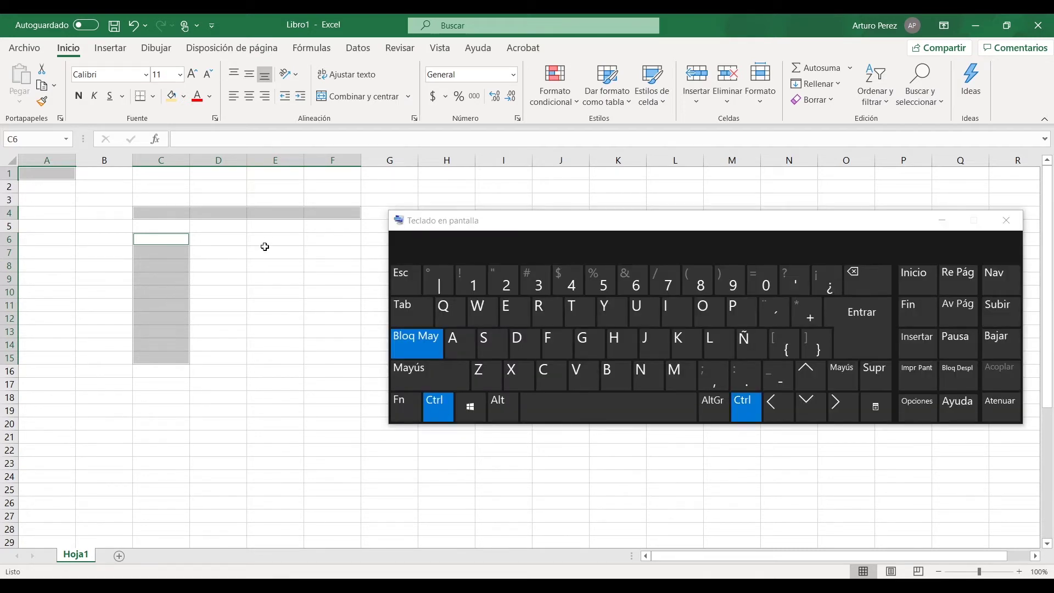
drag(265, 246, 268, 355)
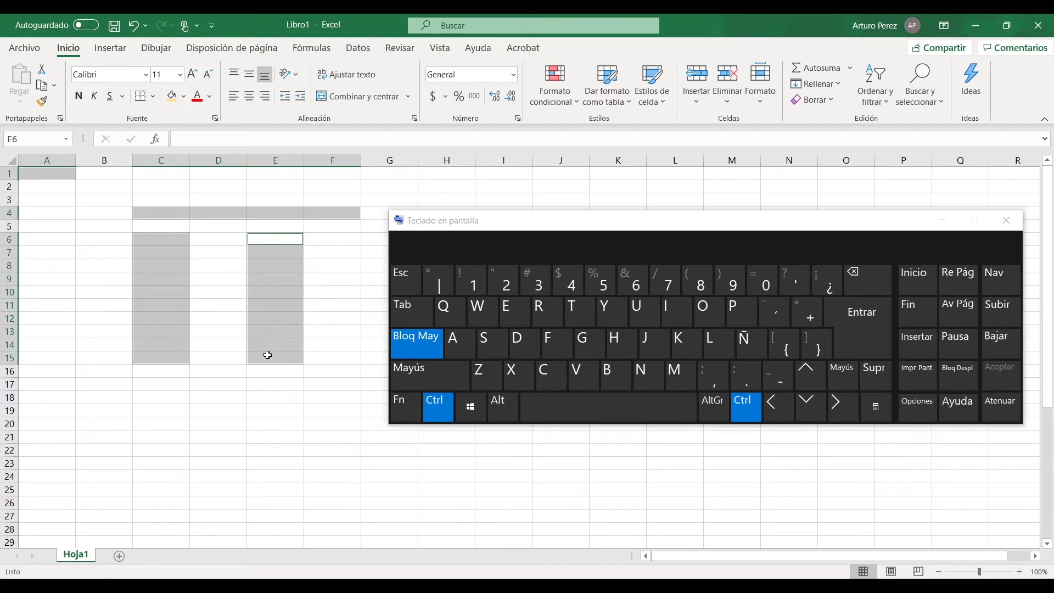
click(248, 409)
click(139, 434)
click(83, 392)
click(83, 320)
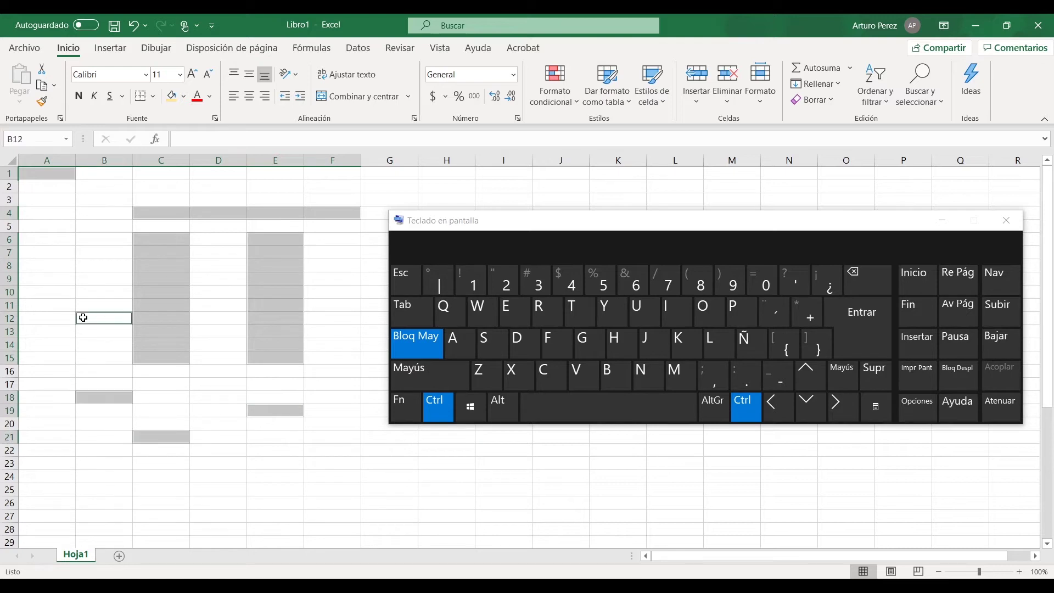
- Add D11:D12 and cells F10, F23, D25, D18 and H2 to the selection, and minimize the on-screen keyboard
drag(228, 313, 229, 305)
click(344, 297)
click(329, 464)
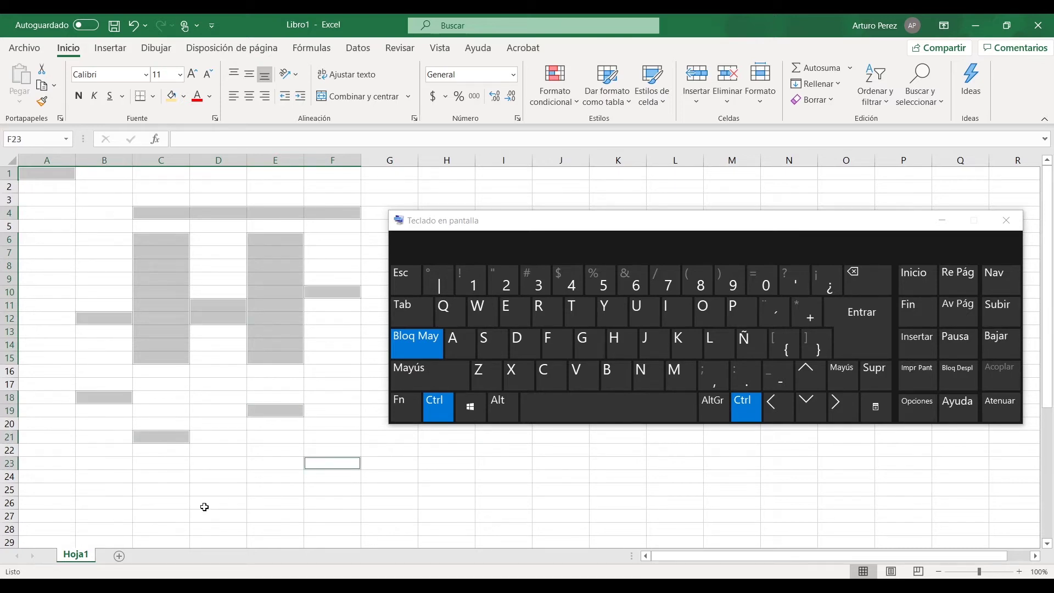
click(210, 488)
click(208, 397)
click(442, 185)
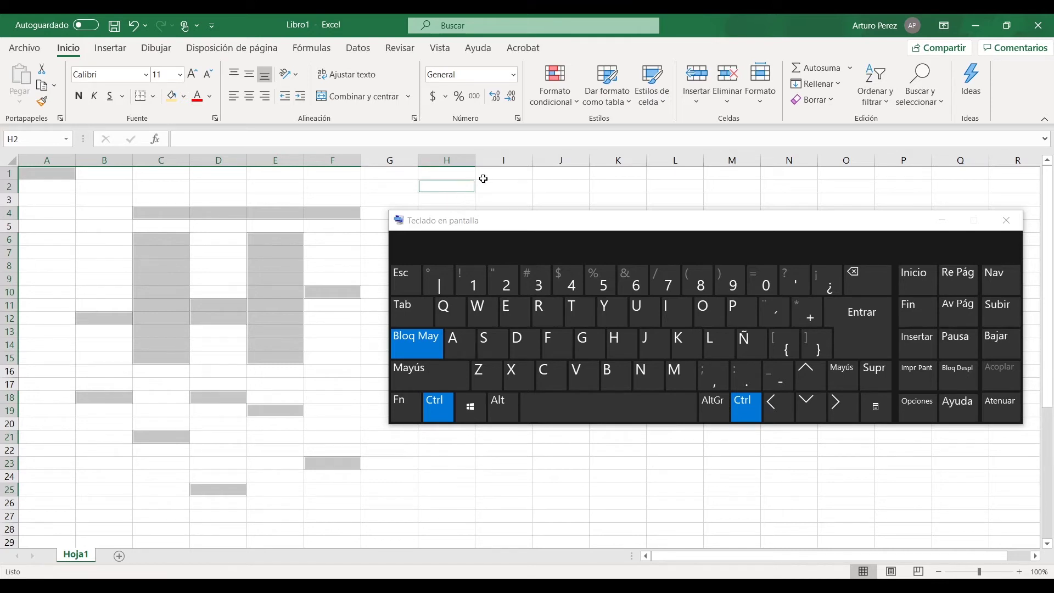
click(942, 220)
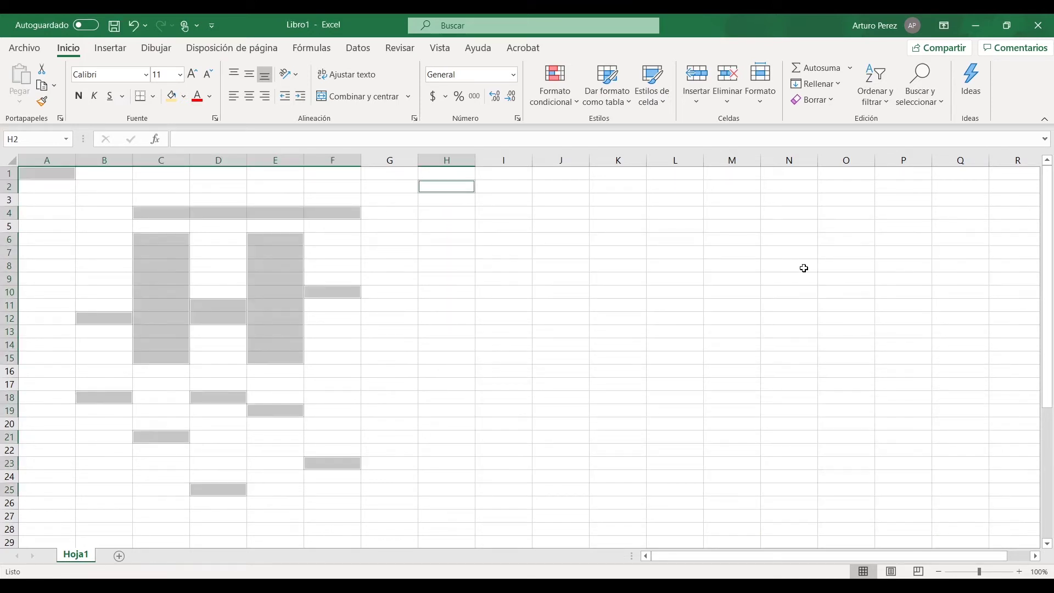
- Fill the non-adjacent selection with yellow, then undo and redo the fill several times, finishing with an undo
click(170, 97)
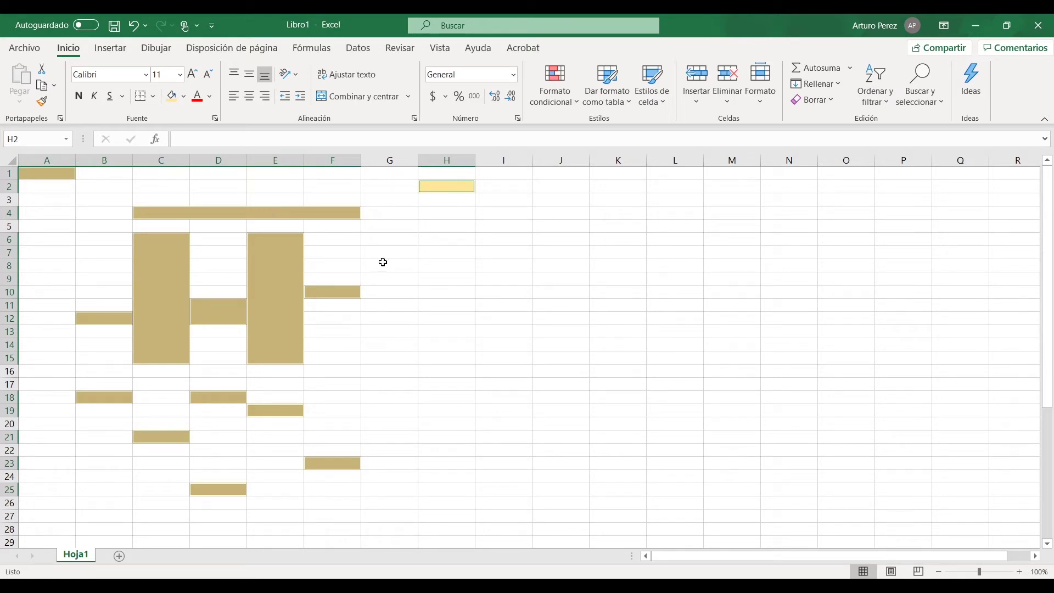
click(134, 25)
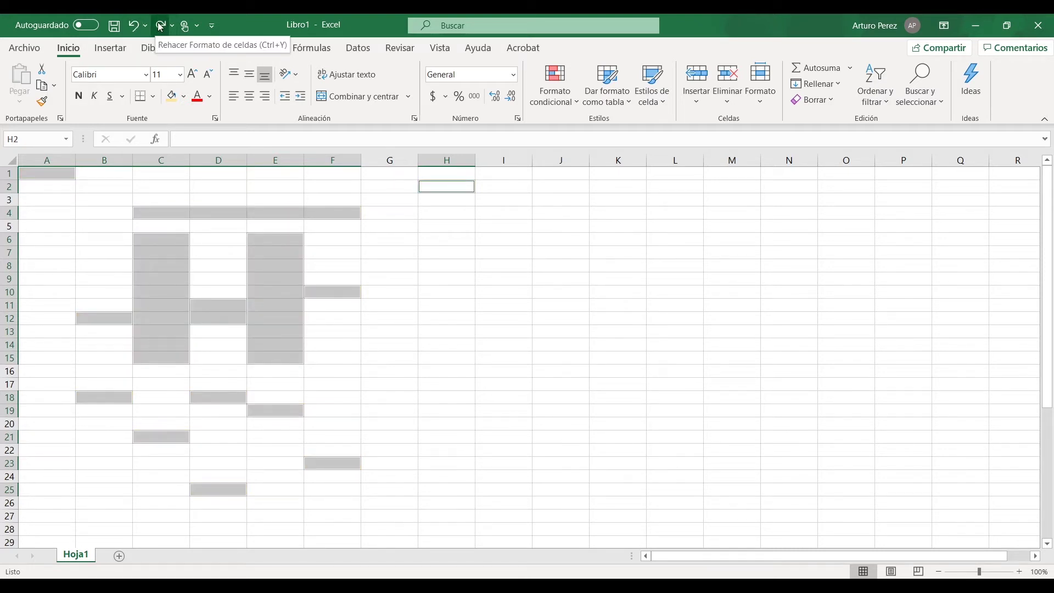
click(160, 25)
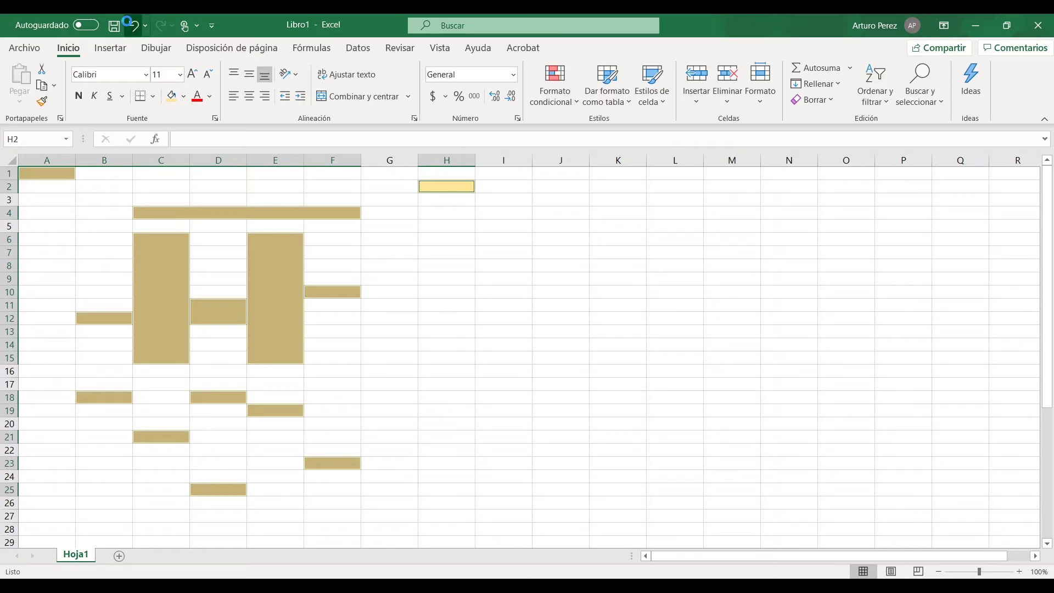
click(134, 26)
click(164, 25)
click(134, 26)
click(165, 26)
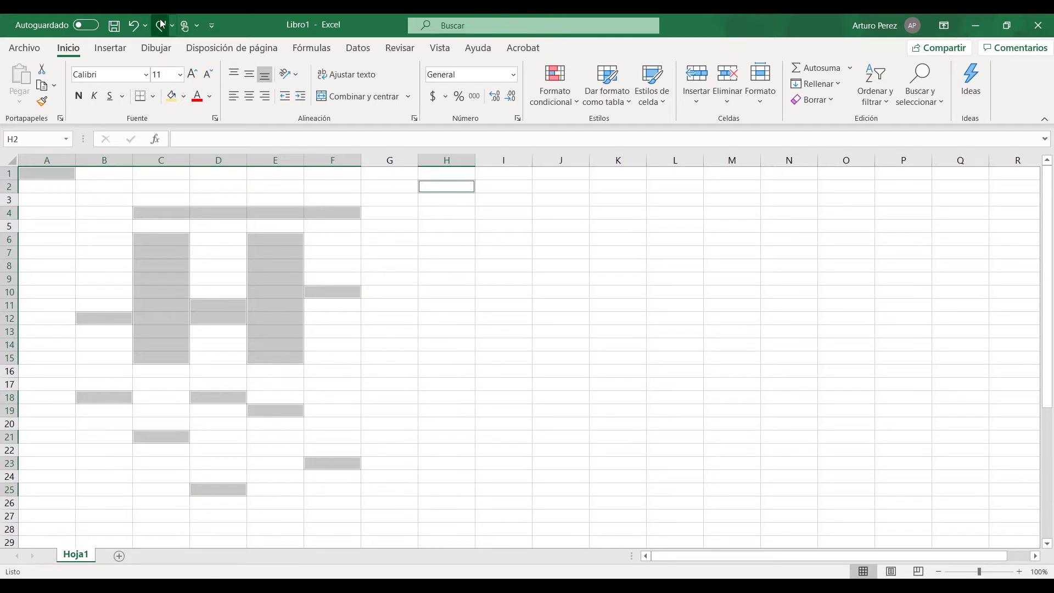
click(134, 25)
- Enter the numbers 1234 in cell F5 and 5678 in cell F6
click(42, 173)
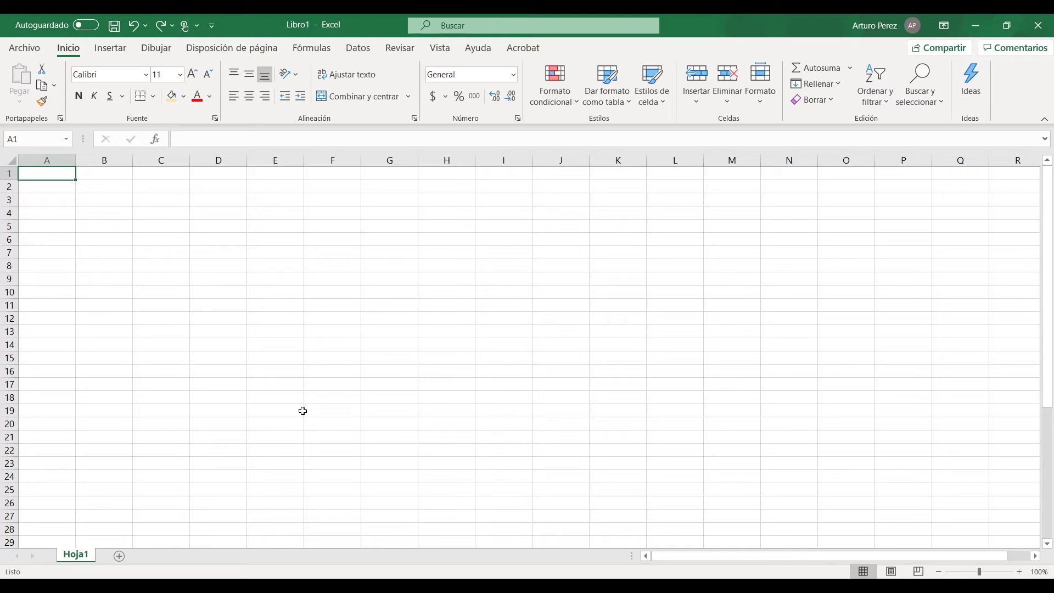
click(336, 227)
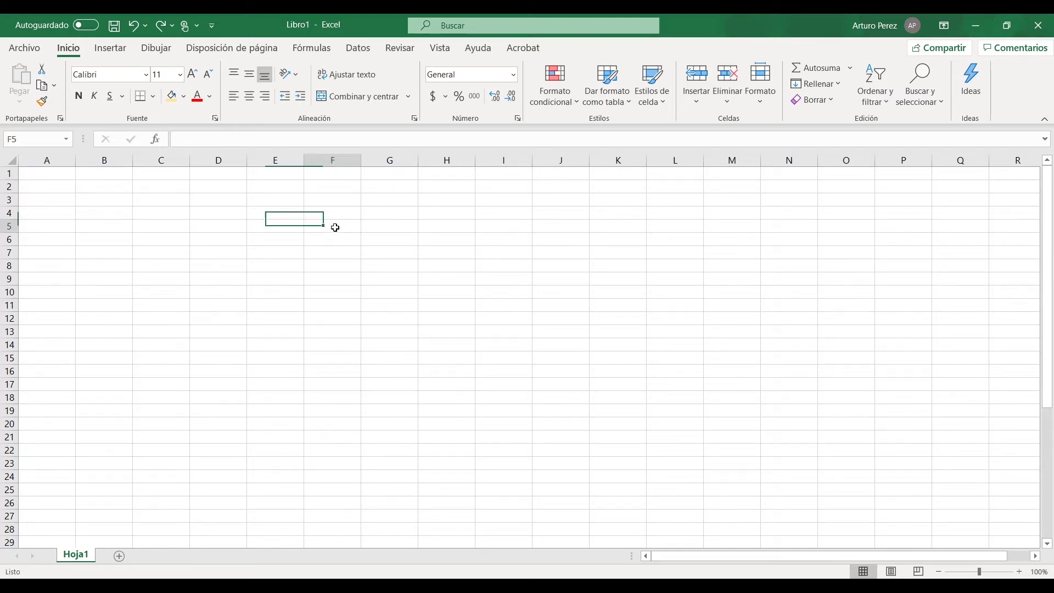
text(1234)
key(Return)
text(5678)
key(Return)
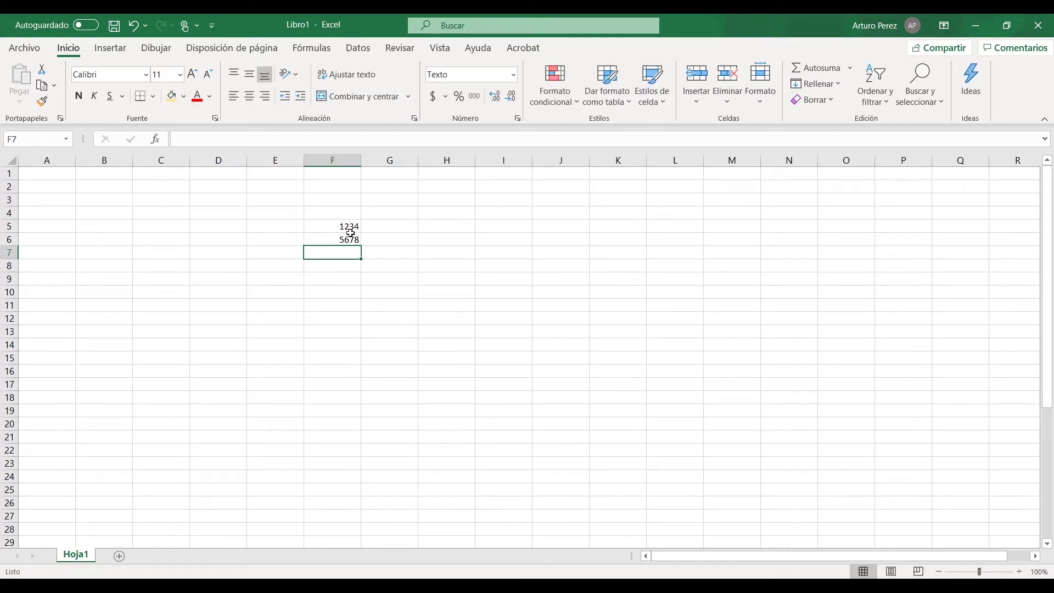
- Enter the text ABC in cell G5 and DEF in cell G6
click(404, 224)
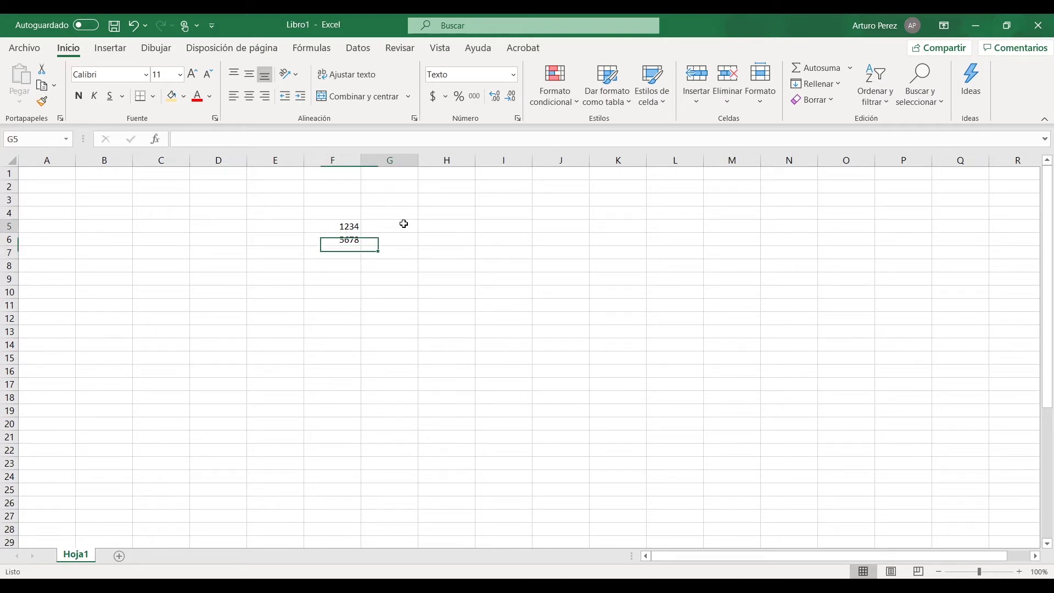
text(ABC)
key(Return)
text(DEF)
key(Return)
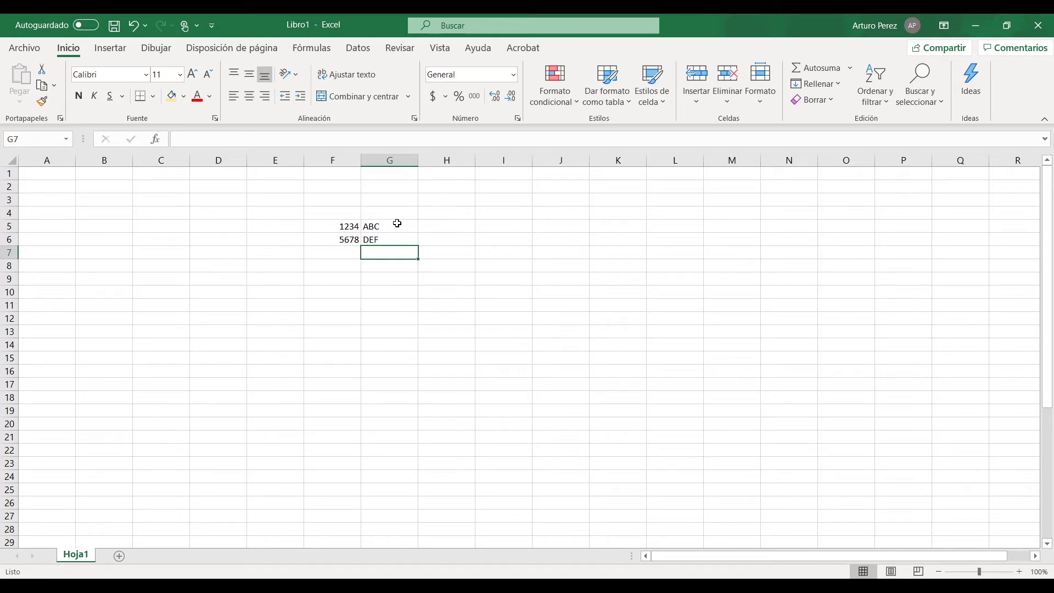
- Enter the number 9876 in cell F4, directly above the other two numbers, and select that cell again
click(355, 249)
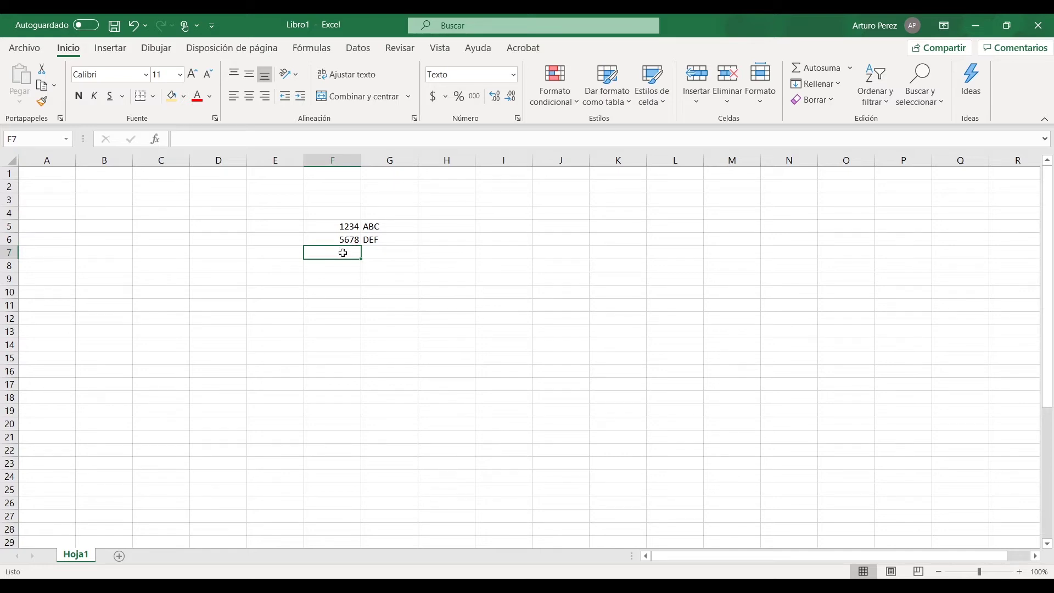
click(352, 211)
text(9876)
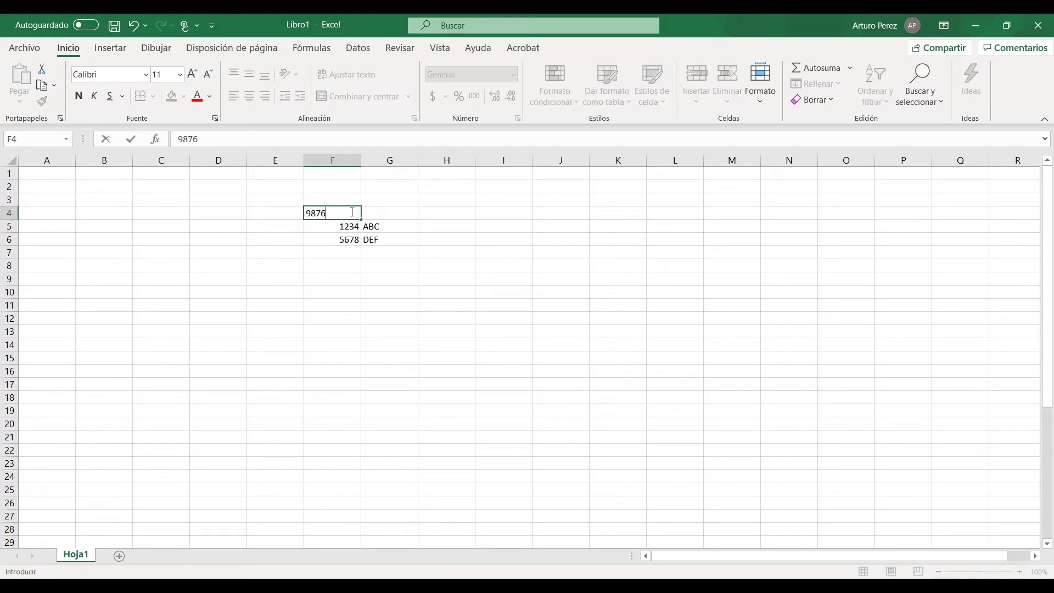
key(Return)
click(351, 212)
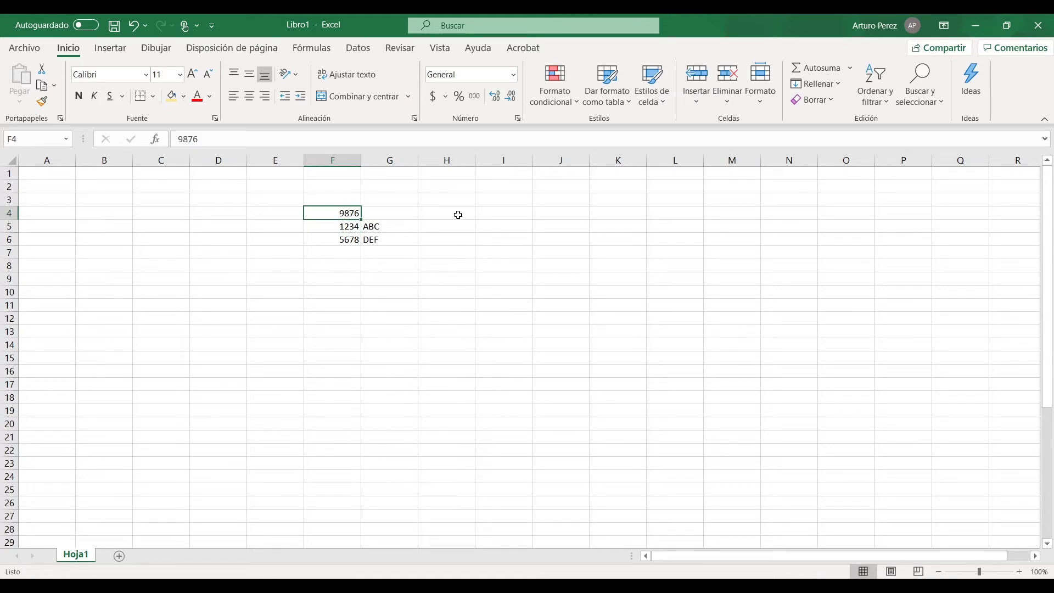
- Change the number format of cell F4 to Texto
click(514, 77)
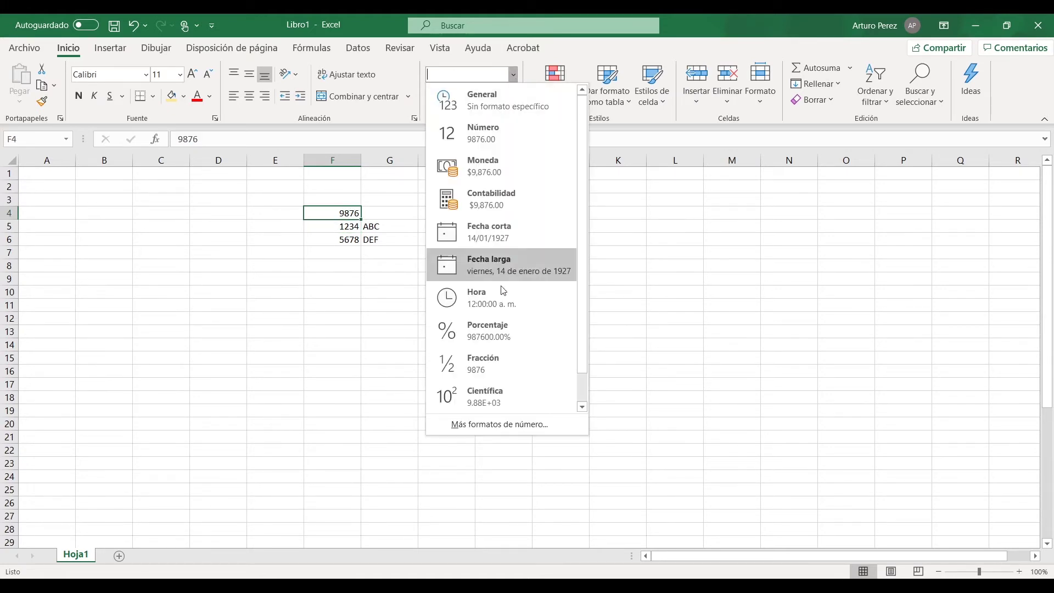
scroll(509, 352, down, 1)
click(505, 392)
click(570, 367)
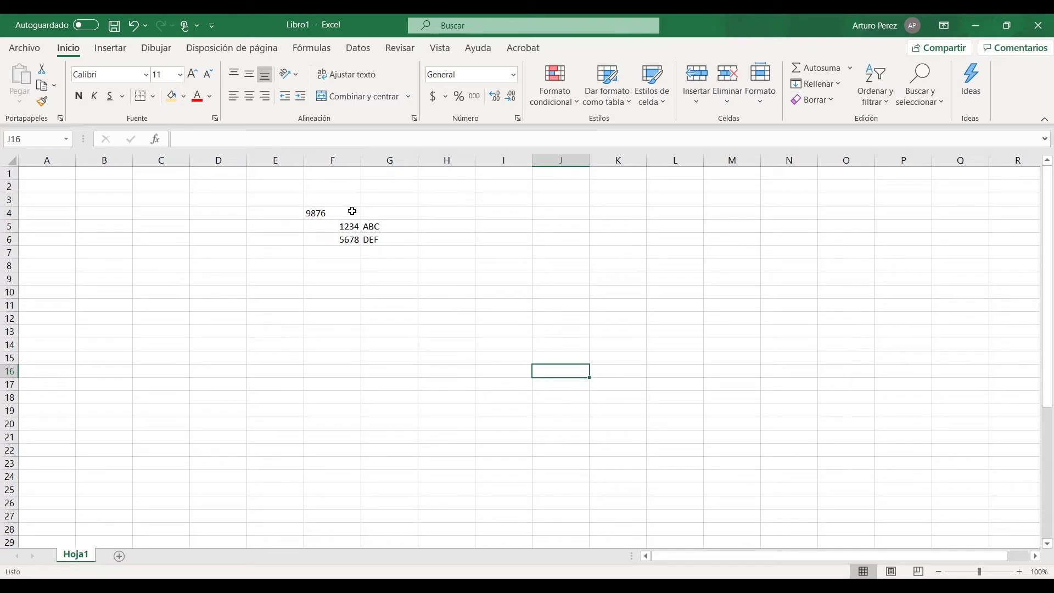
- Compare the number format and alignment of cell F4 with those of cells F5 and F6
click(333, 211)
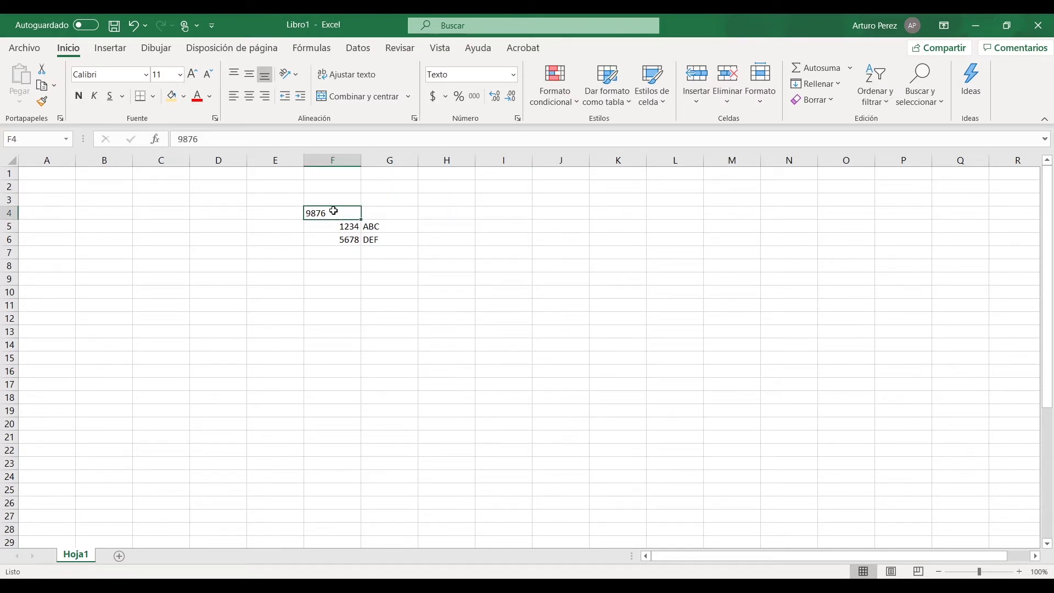
click(344, 226)
click(347, 242)
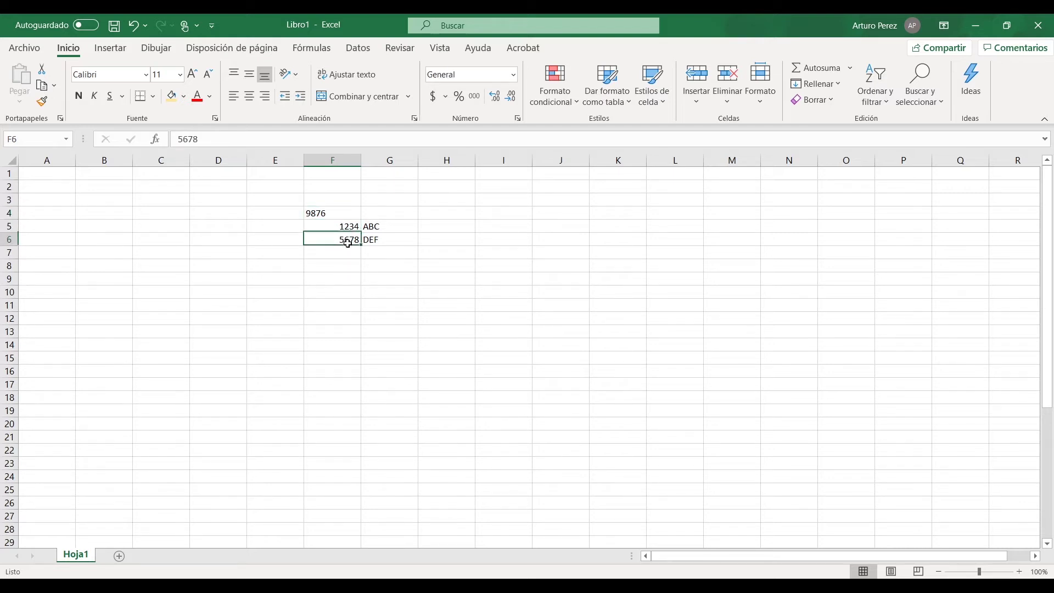
click(341, 225)
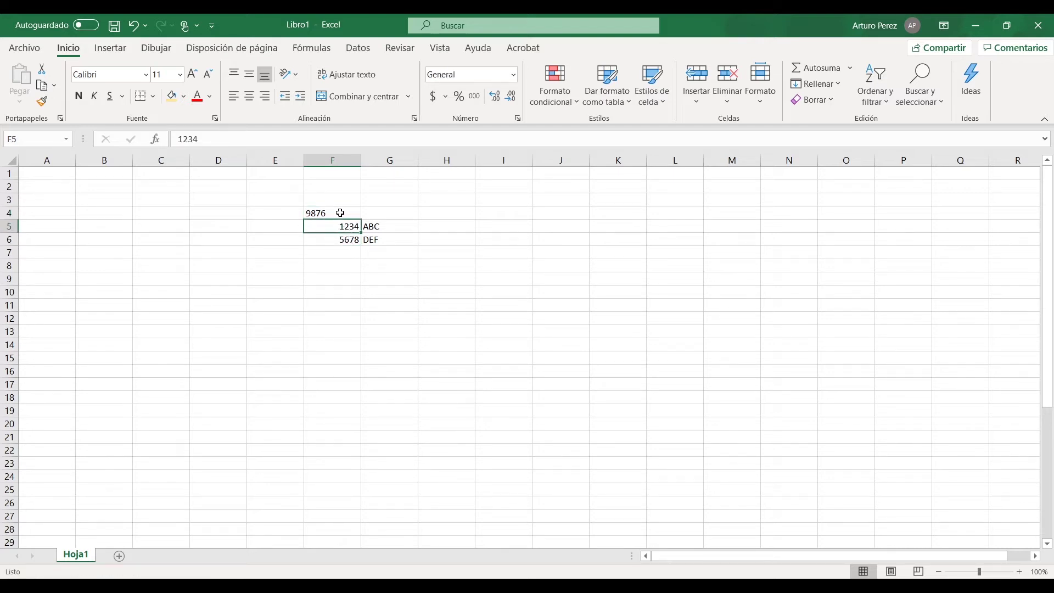
click(341, 213)
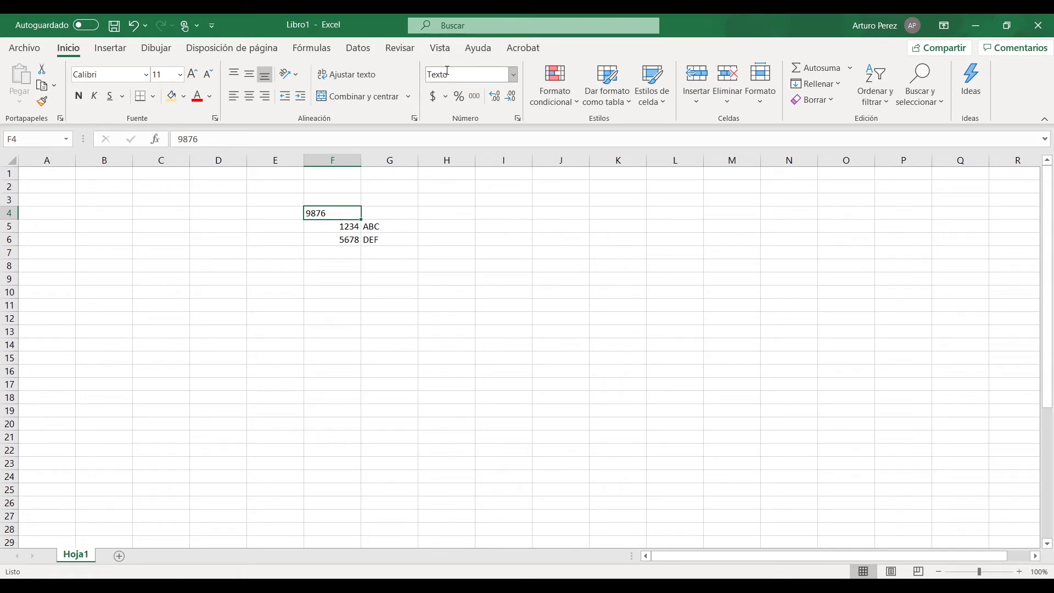
click(343, 225)
click(348, 242)
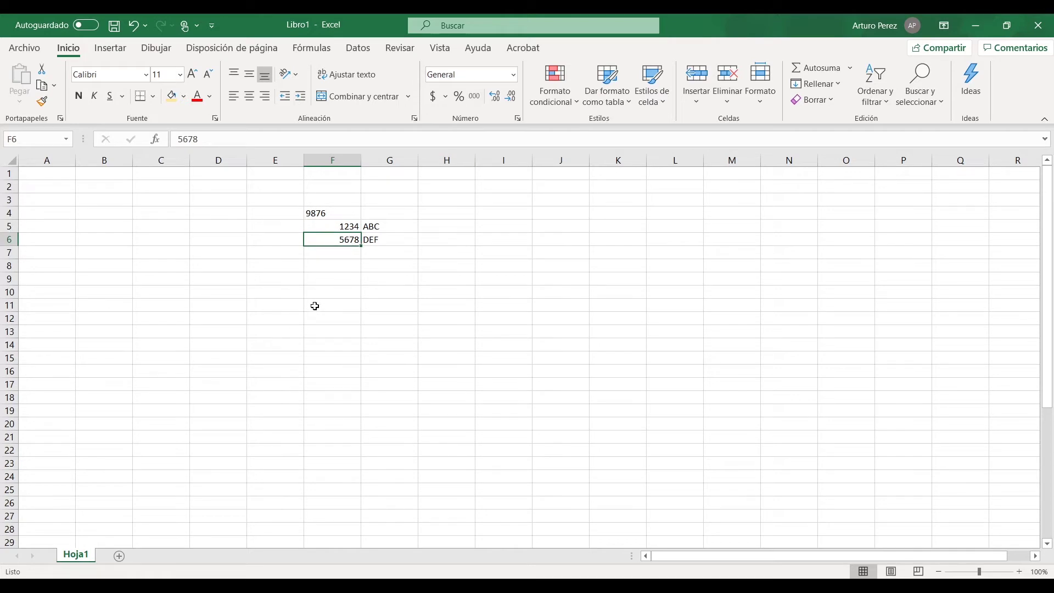
click(348, 226)
click(348, 240)
- Delete the contents of cell F4
click(322, 219)
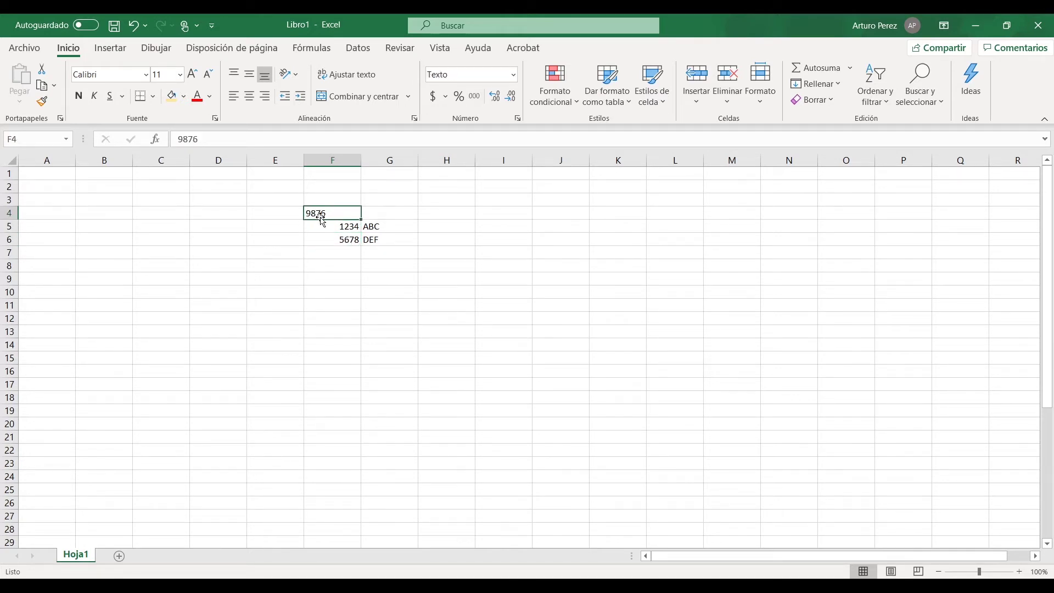
key(Delete)
- Start a formula in cell F7, browse the full function list, and insert SUMA with the range F5:F6
click(349, 252)
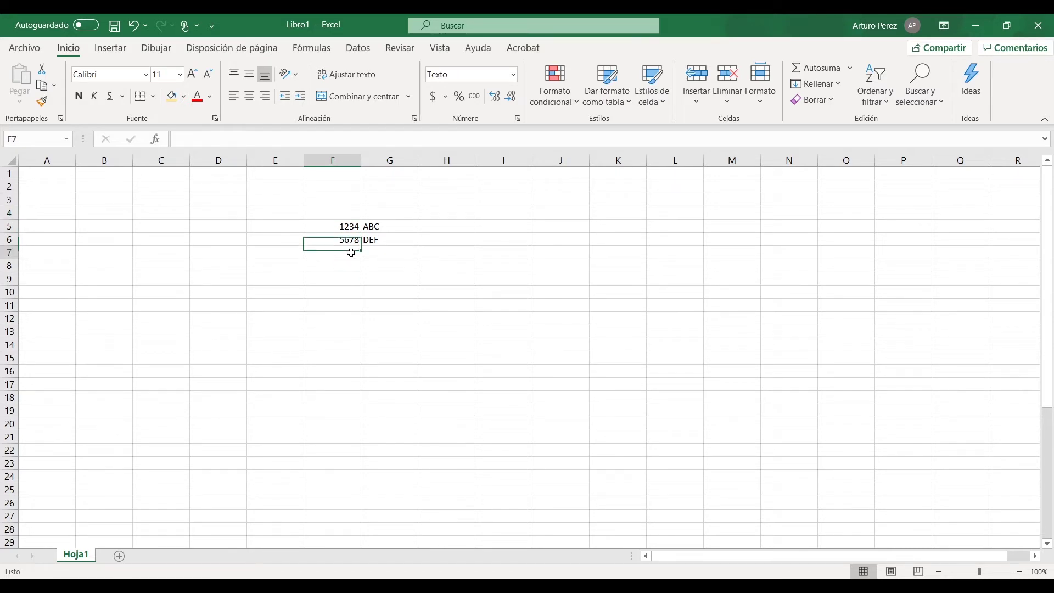
text(=)
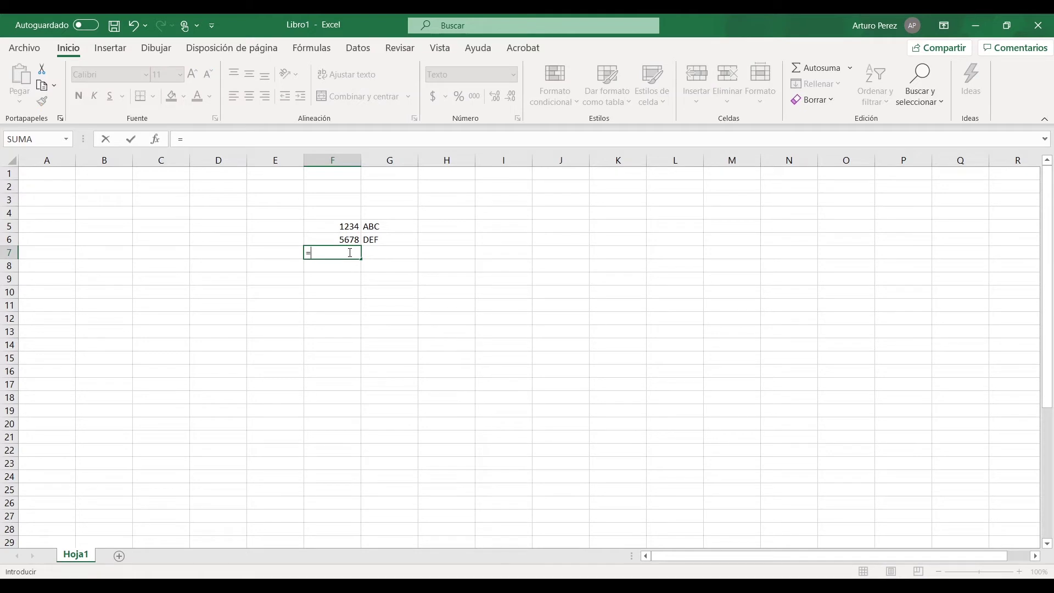
click(67, 139)
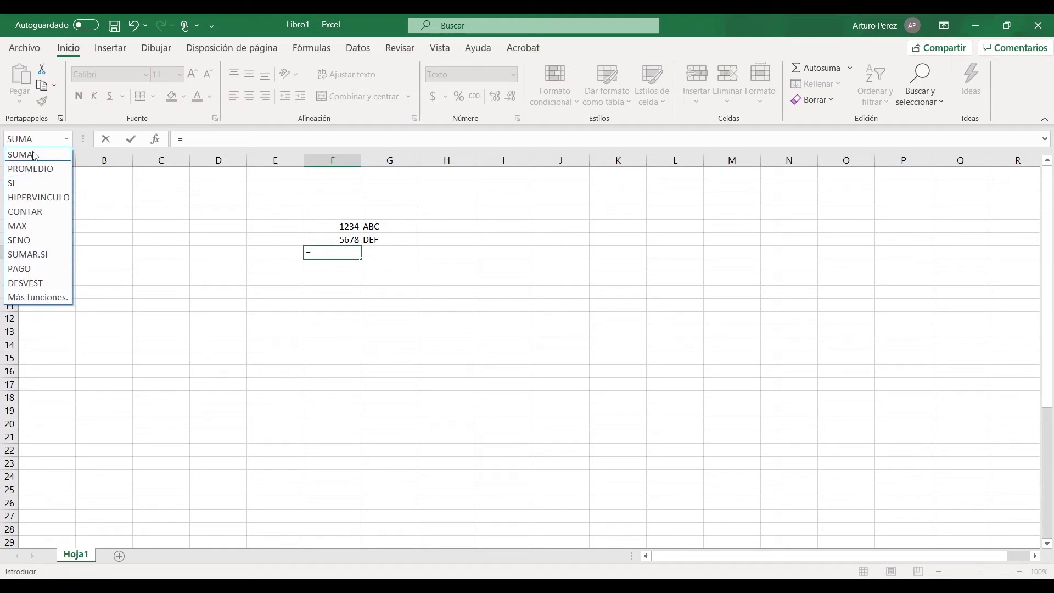
click(48, 298)
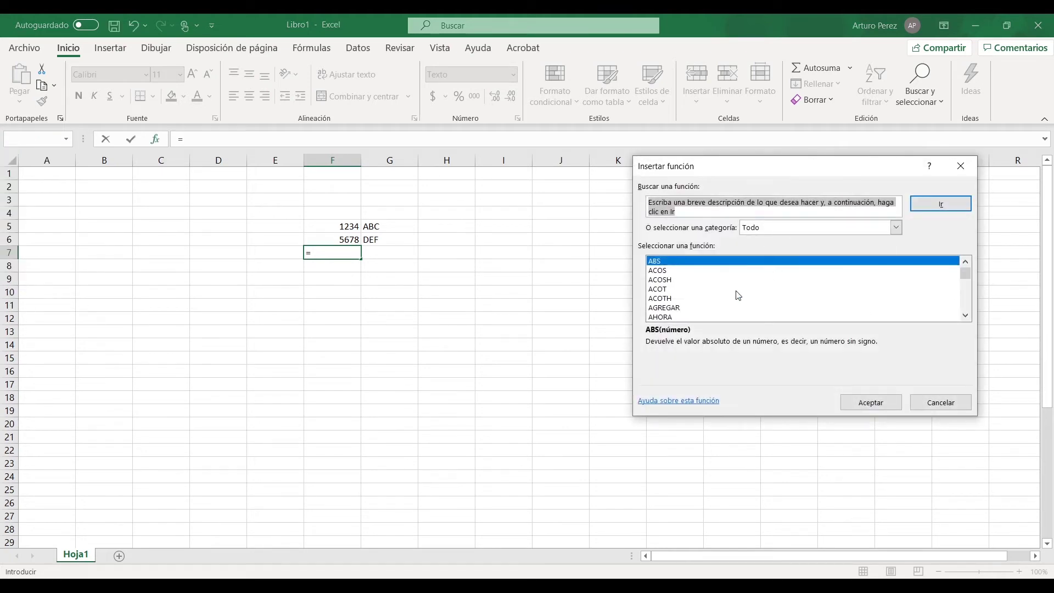
scroll(749, 293, down, 5)
scroll(749, 292, down, 20)
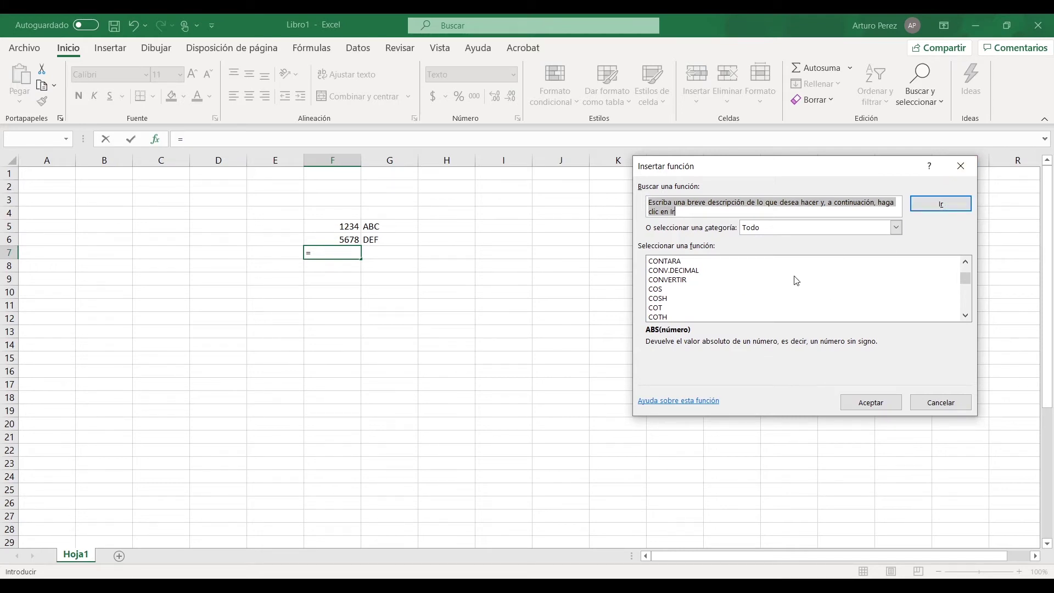
scroll(708, 296, up, 20)
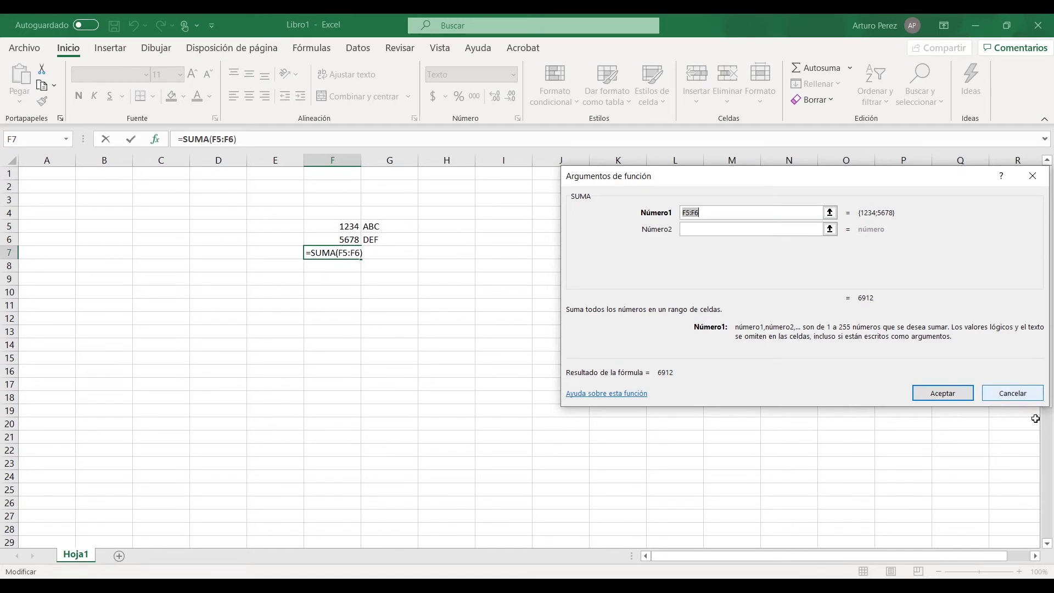
click(948, 395)
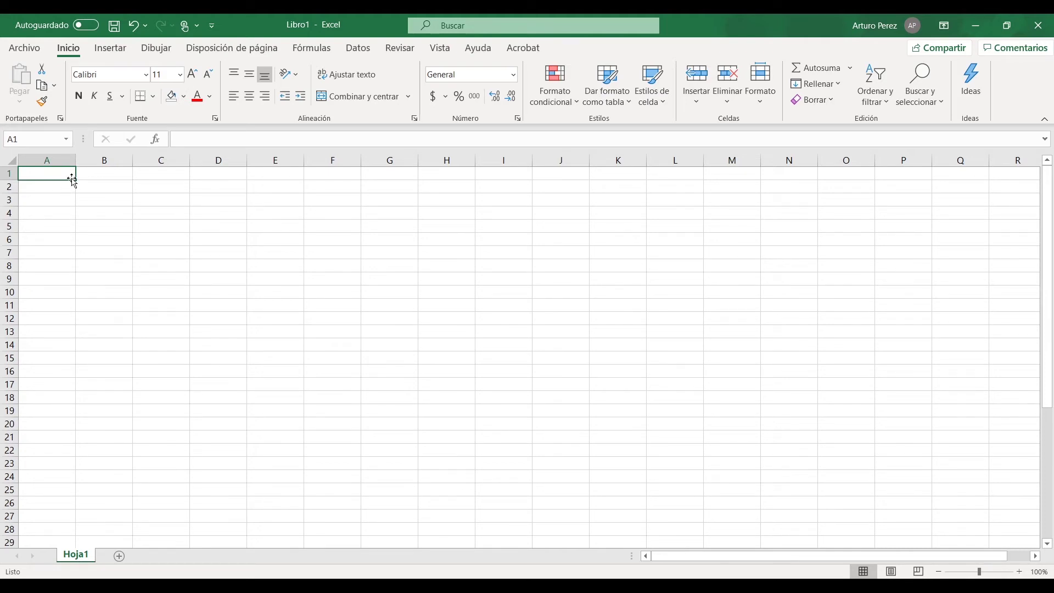
- Enter the headers NOMBRE, APELLIDO P and APELLIDO M in cells A1, B1 and C1
text(NOMBRE)
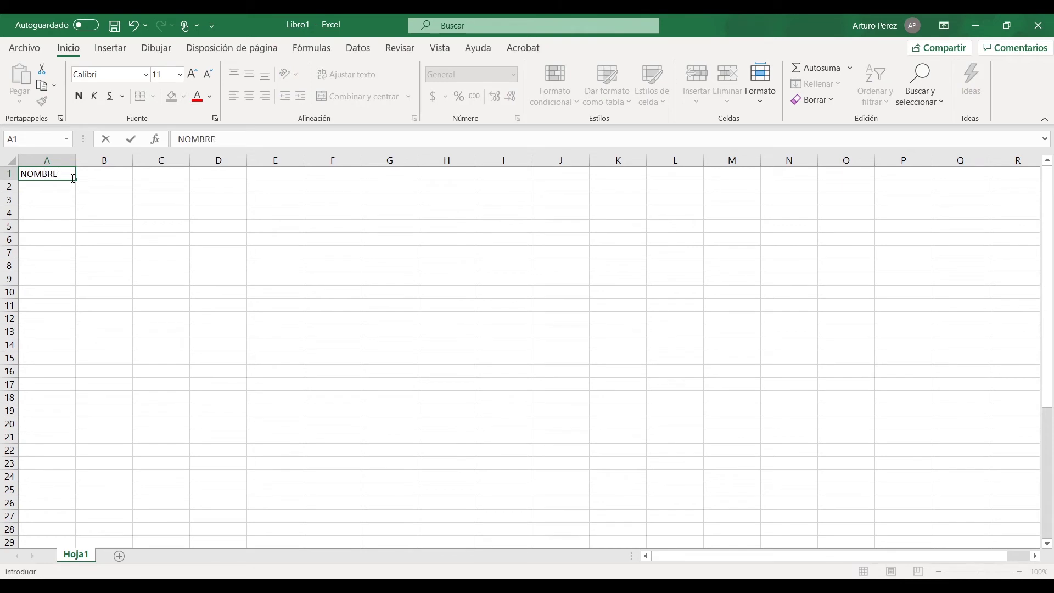
key(Tab)
text(APE)
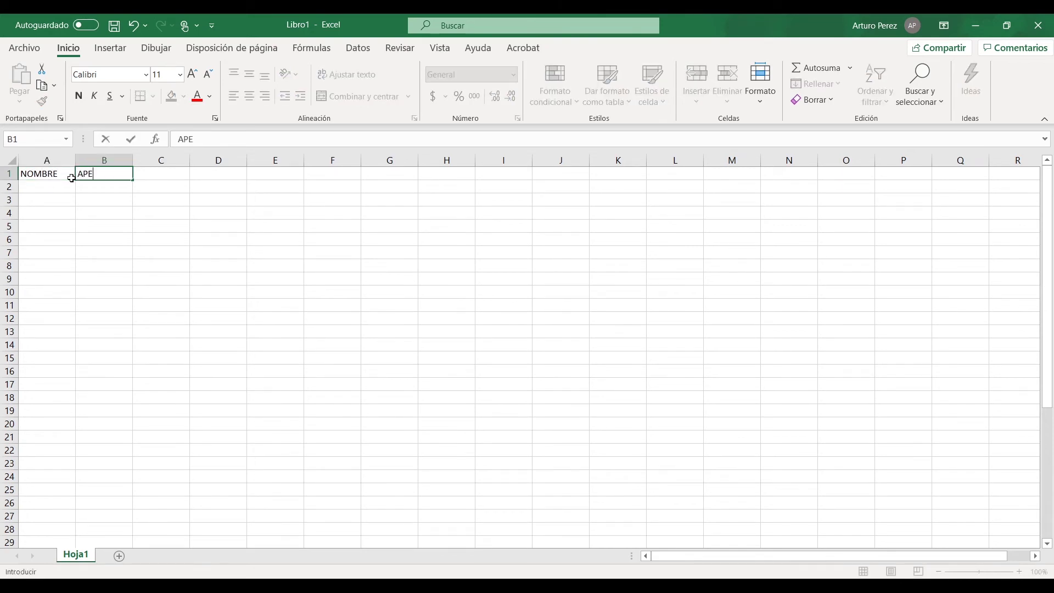
text(LLIDO p)
key(BackSpace)
text(P)
key(Tab)
text(APELL)
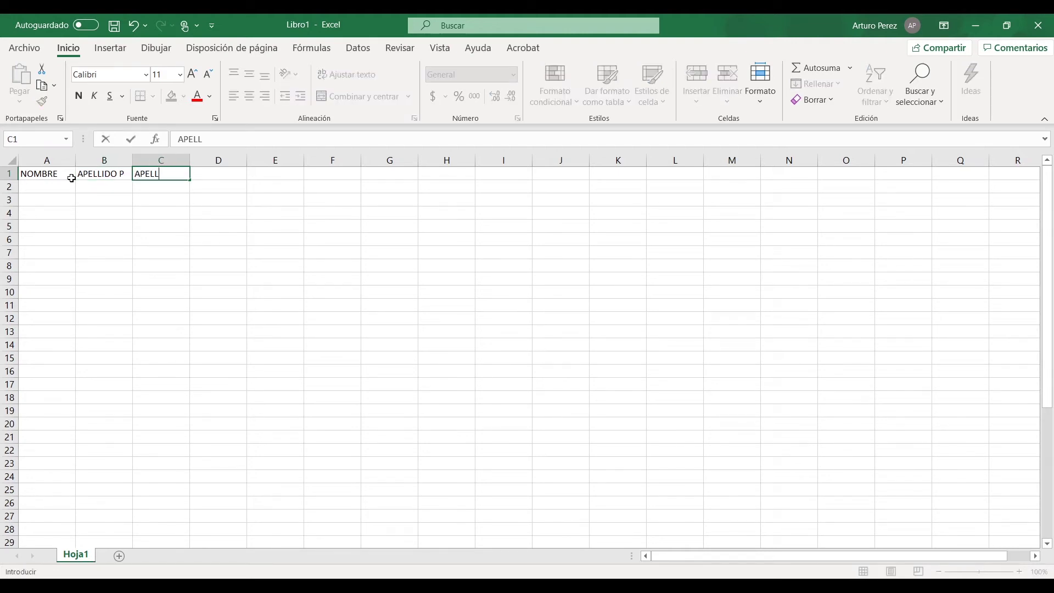
text(IDO M)
key(Return)
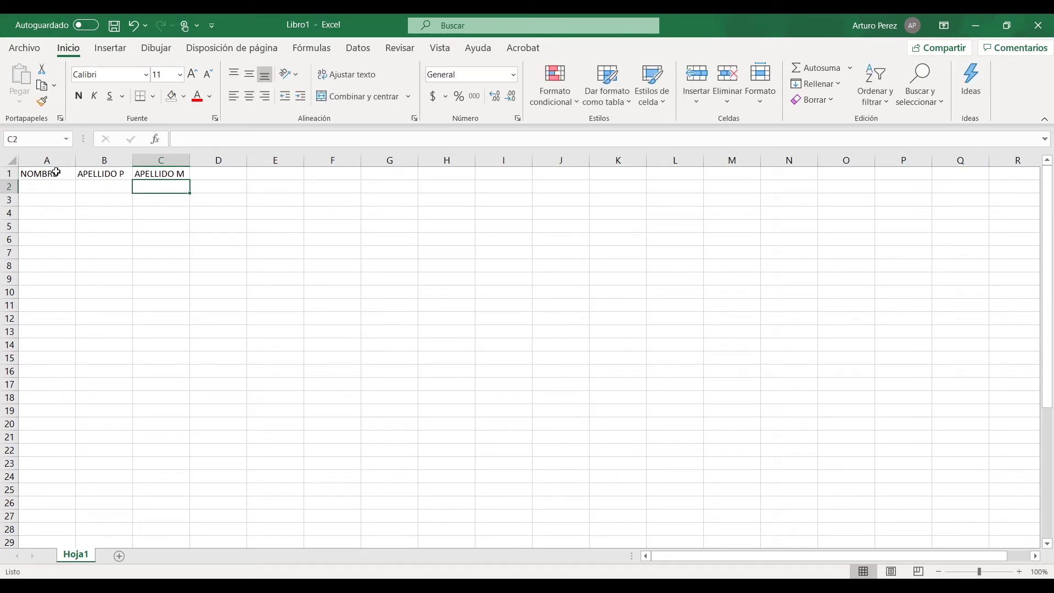
- Check the references of header cells A1, B1 and C1 one by one and as a single range
click(53, 174)
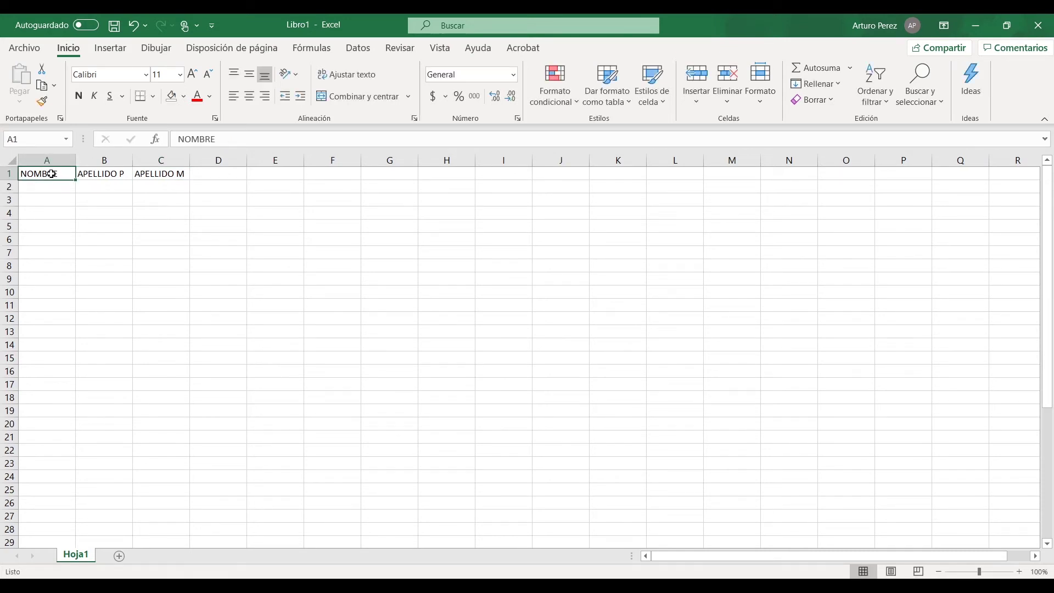
click(116, 176)
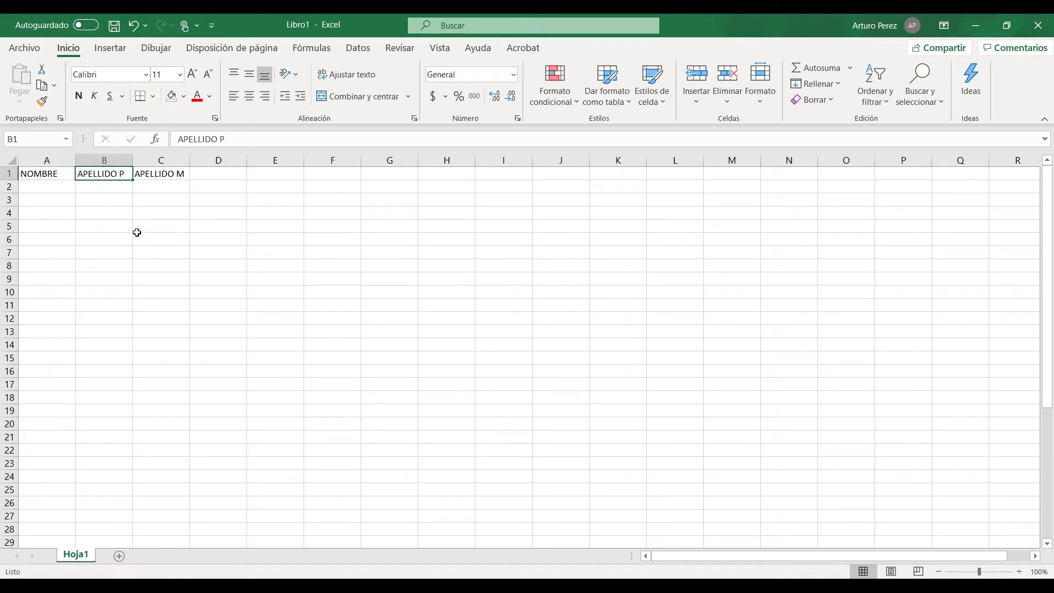
click(164, 176)
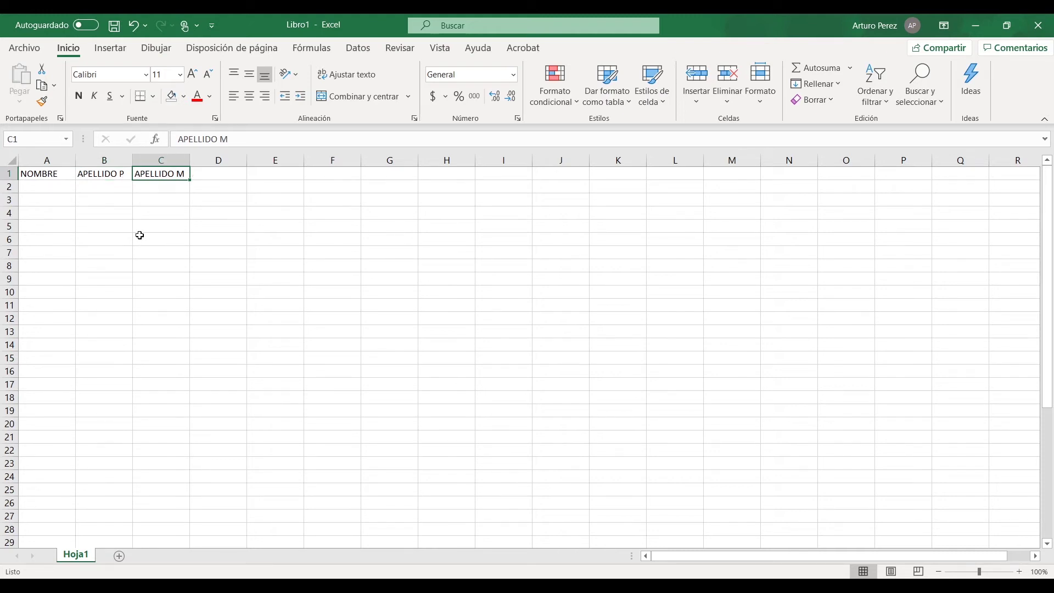
click(57, 173)
drag(64, 174, 182, 174)
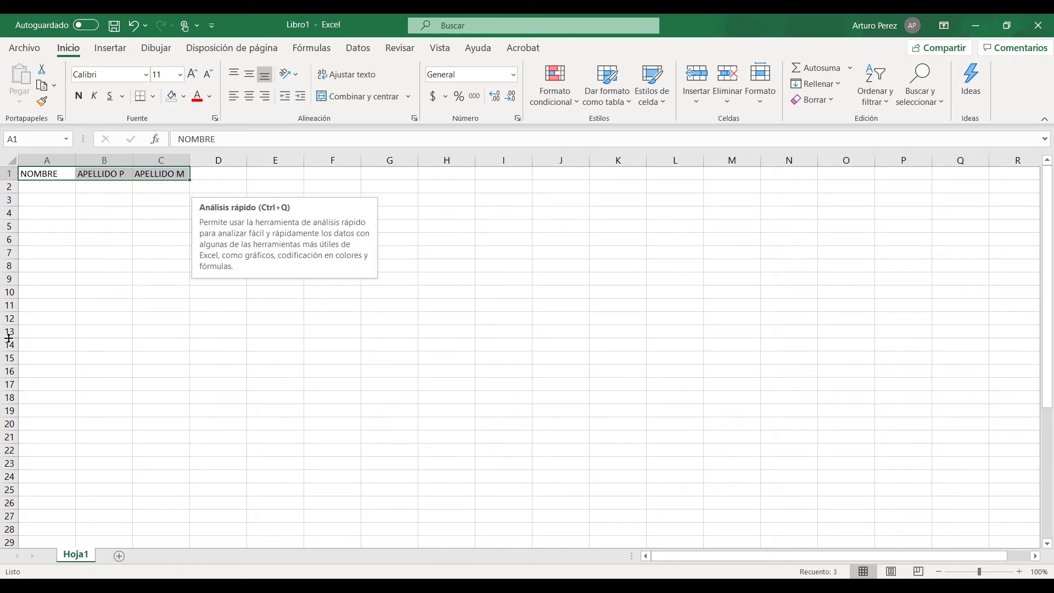
click(106, 280)
- Assign the name NombreCompleto to the header range A1:C1
drag(53, 181, 177, 178)
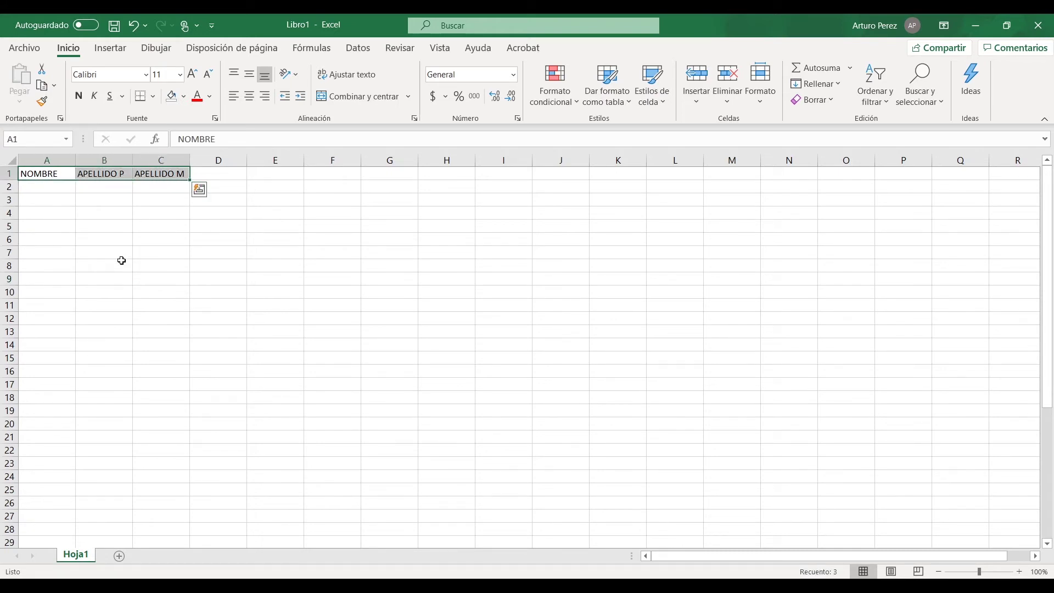
click(37, 141)
text(n)
key(BackSpace)
text(Nombre)
text(Complet)
text(o)
key(Return)
drag(104, 318, 104, 332)
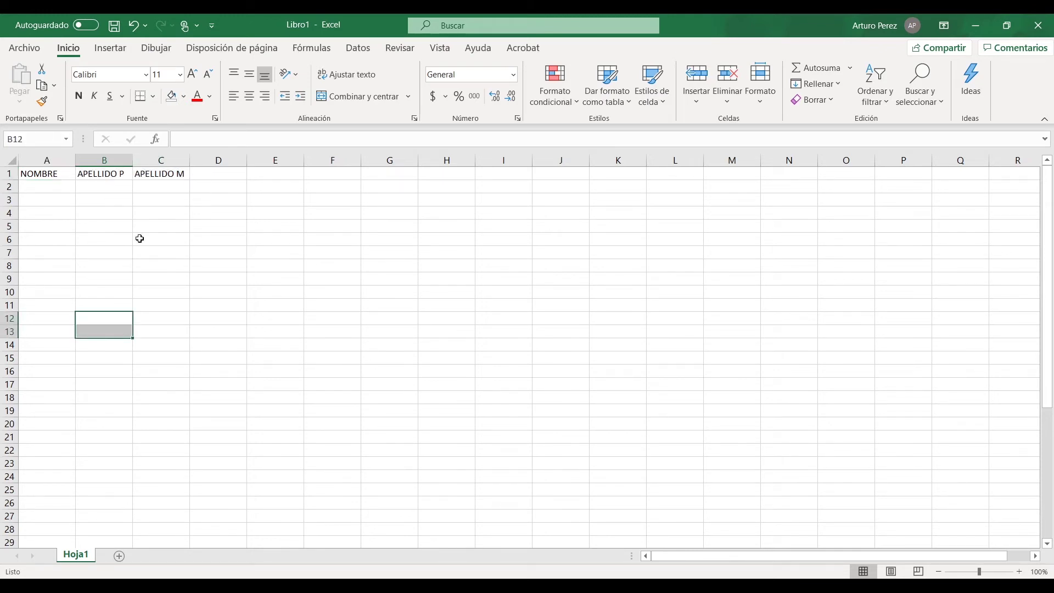
- Check the references shown for the individual header cells and for several blank cells across the sheet
click(141, 214)
click(65, 171)
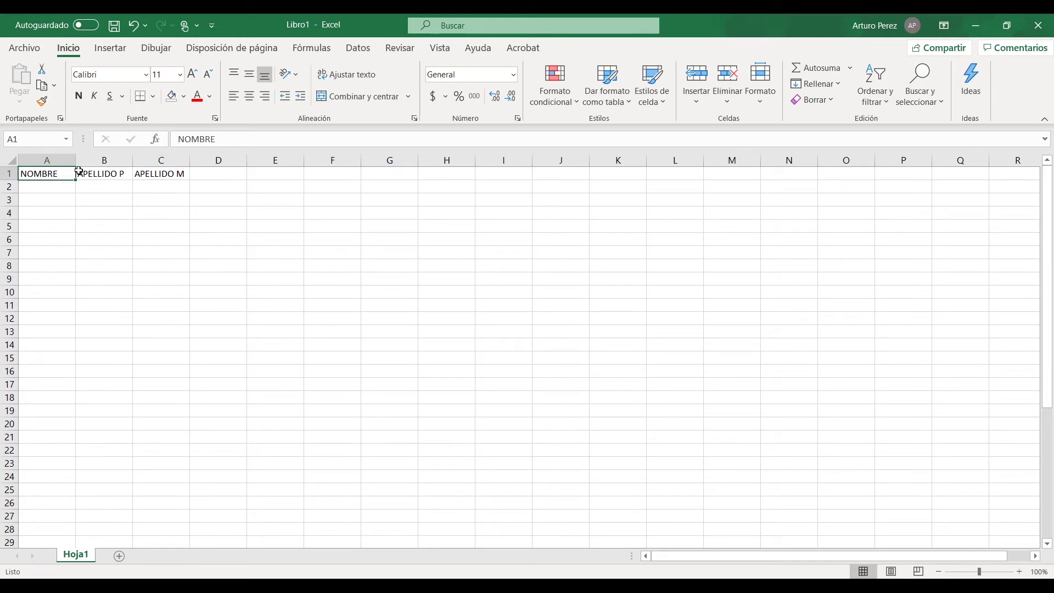
click(93, 173)
click(158, 173)
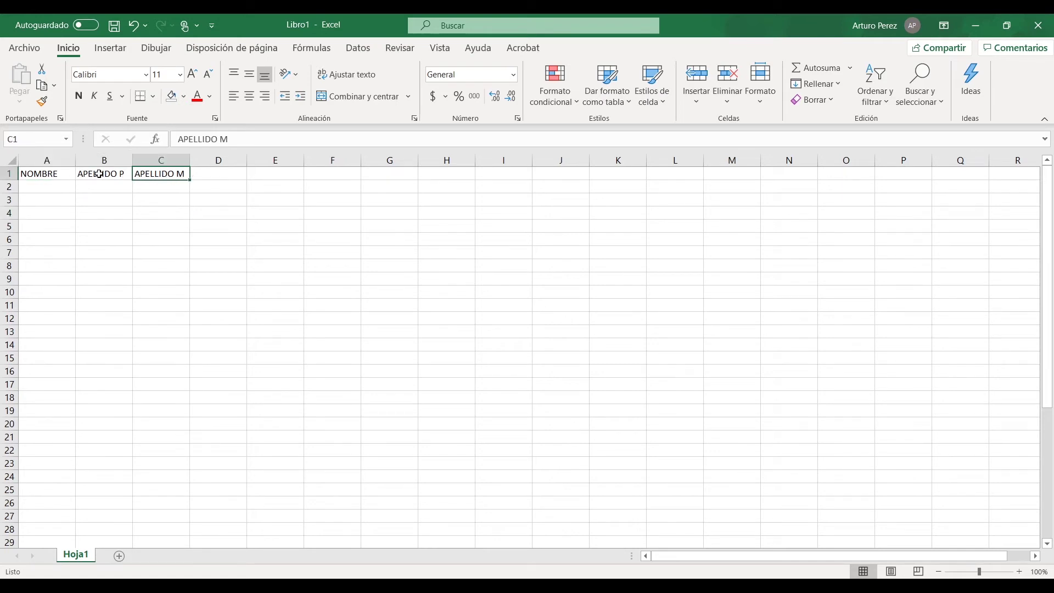
click(99, 174)
click(98, 271)
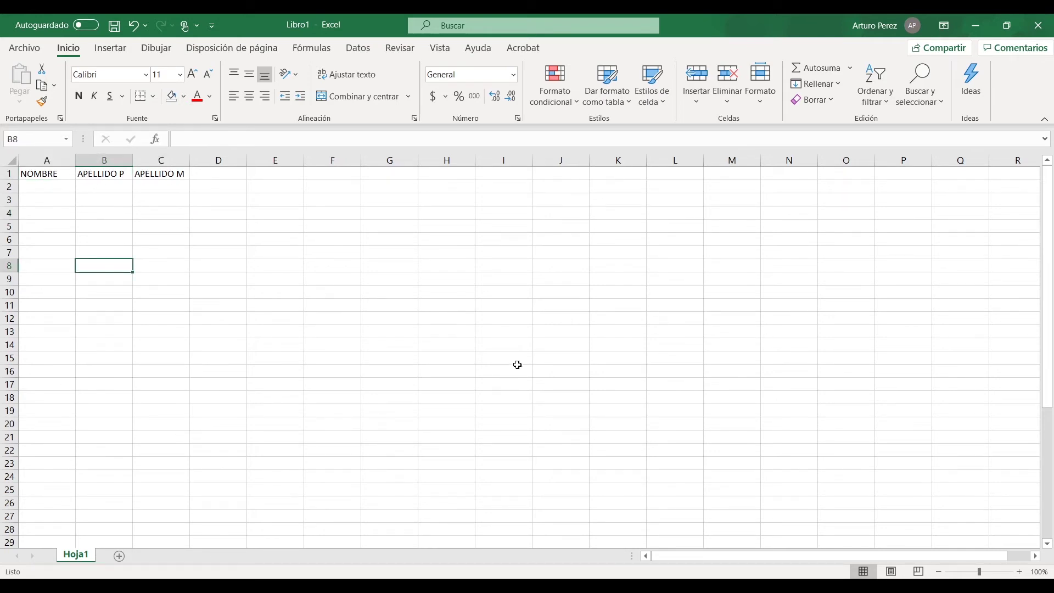
click(467, 293)
click(442, 378)
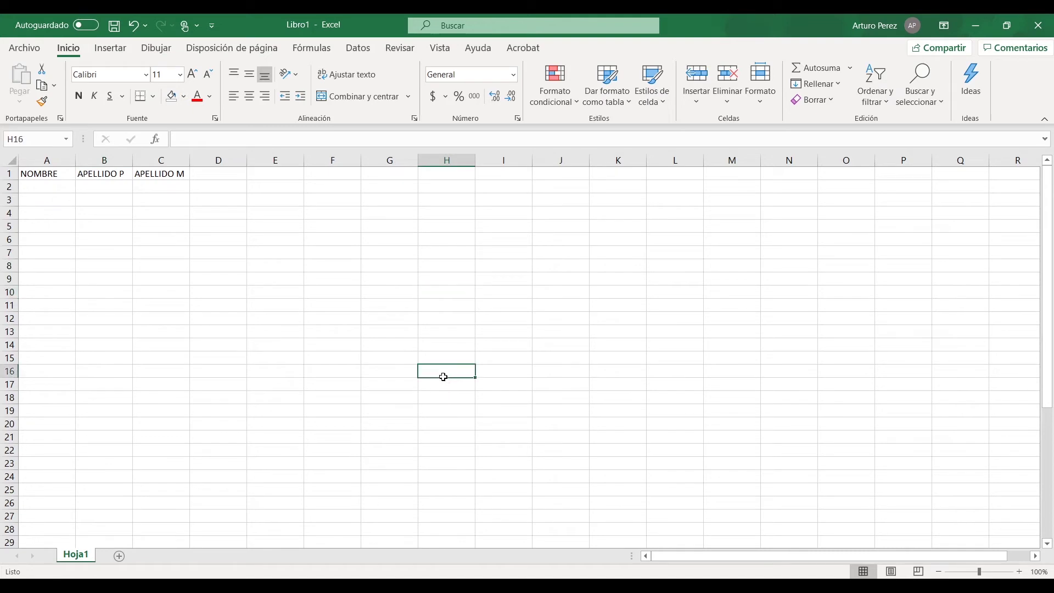
click(681, 328)
click(609, 408)
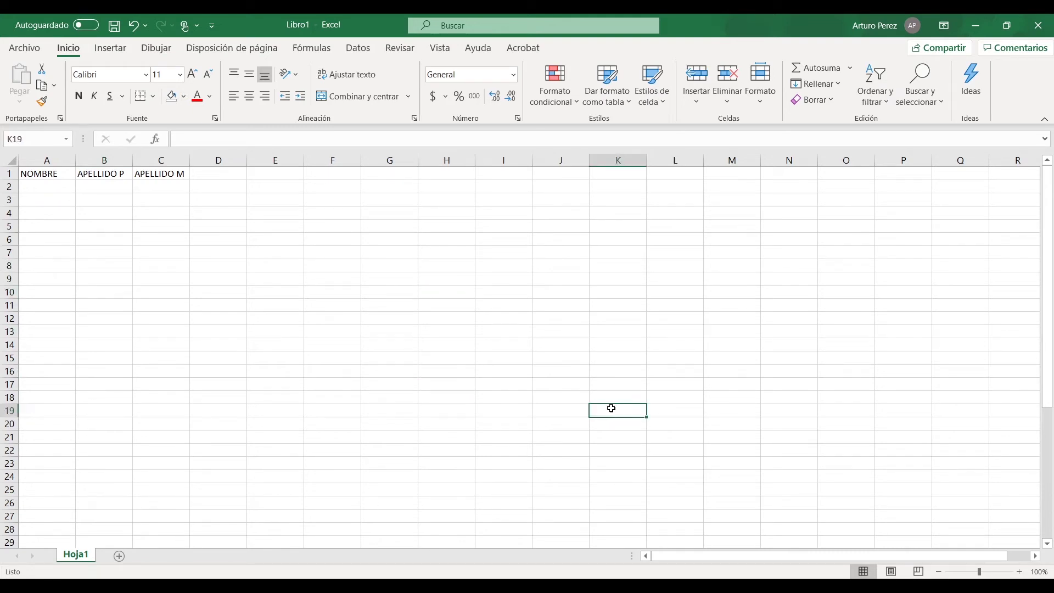
- Jump from a blank cell to the header range by its defined name NombreCompleto
click(39, 136)
text(nombre)
text(completo)
key(Return)
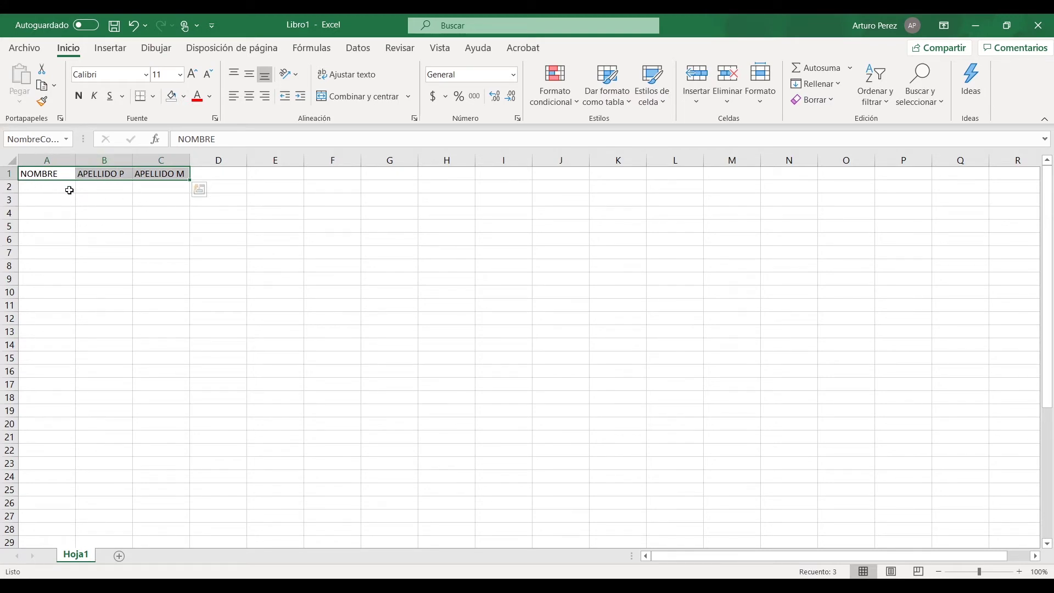
drag(144, 237, 146, 251)
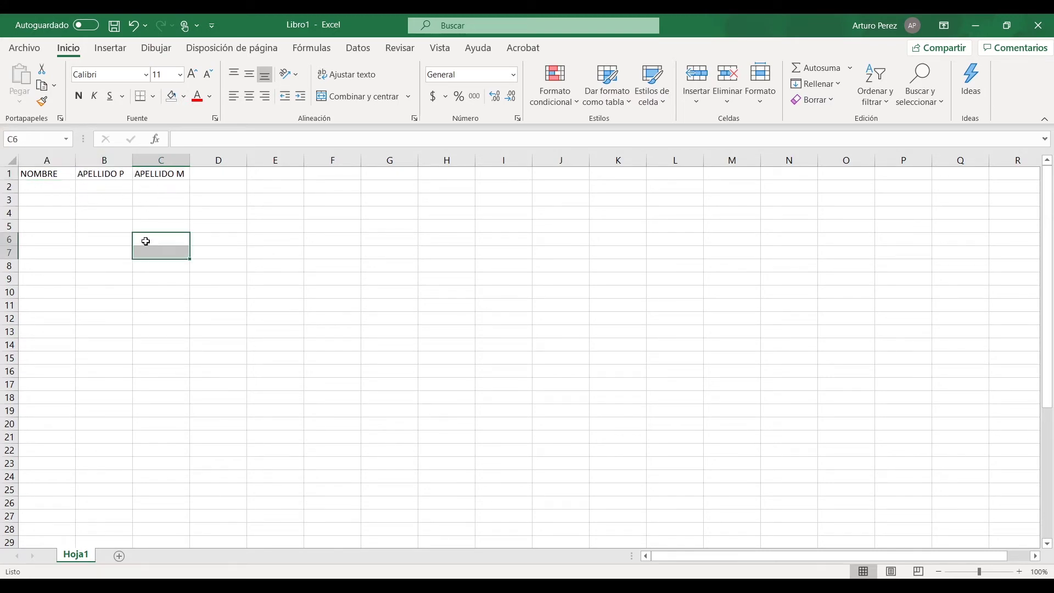
- Assign the name Nombre to cell A1
click(55, 176)
click(33, 140)
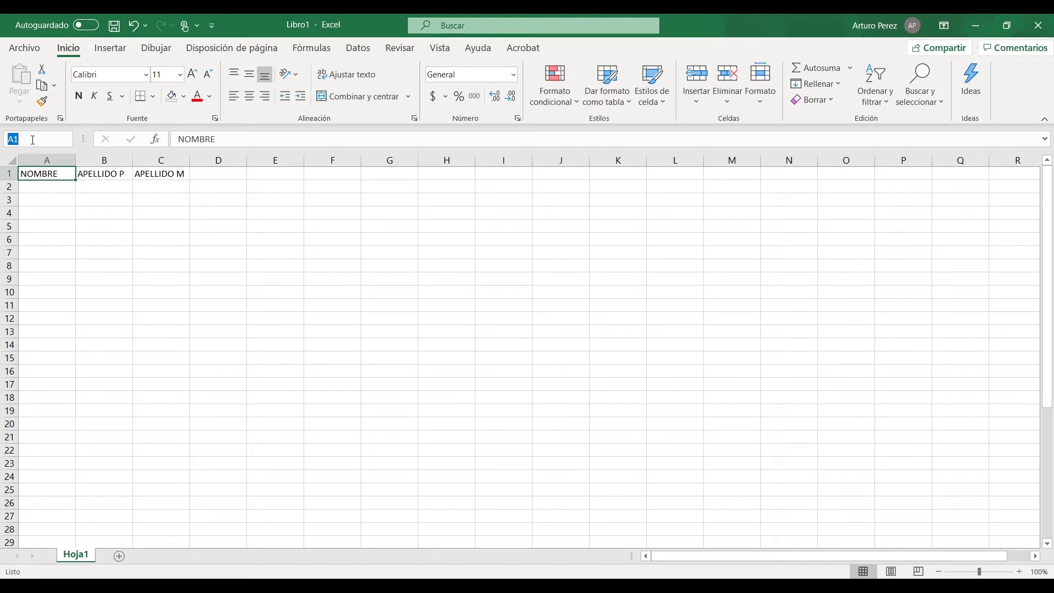
text(mbre)
key(Return)
- Jump from a distant blank cell to cell A1 by its defined name Nombre, and check its name again
click(220, 239)
click(566, 302)
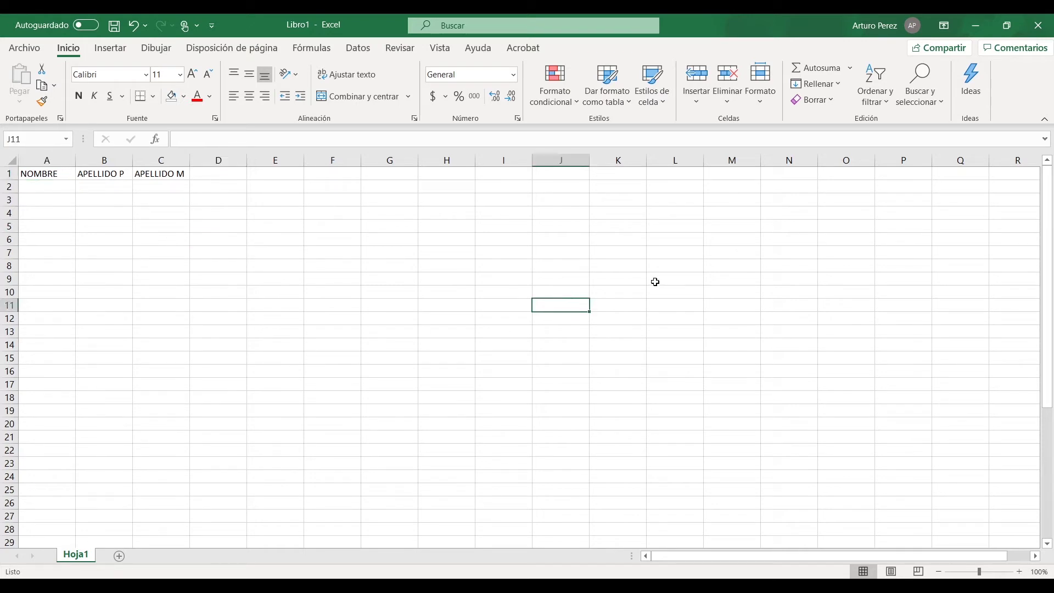
click(655, 285)
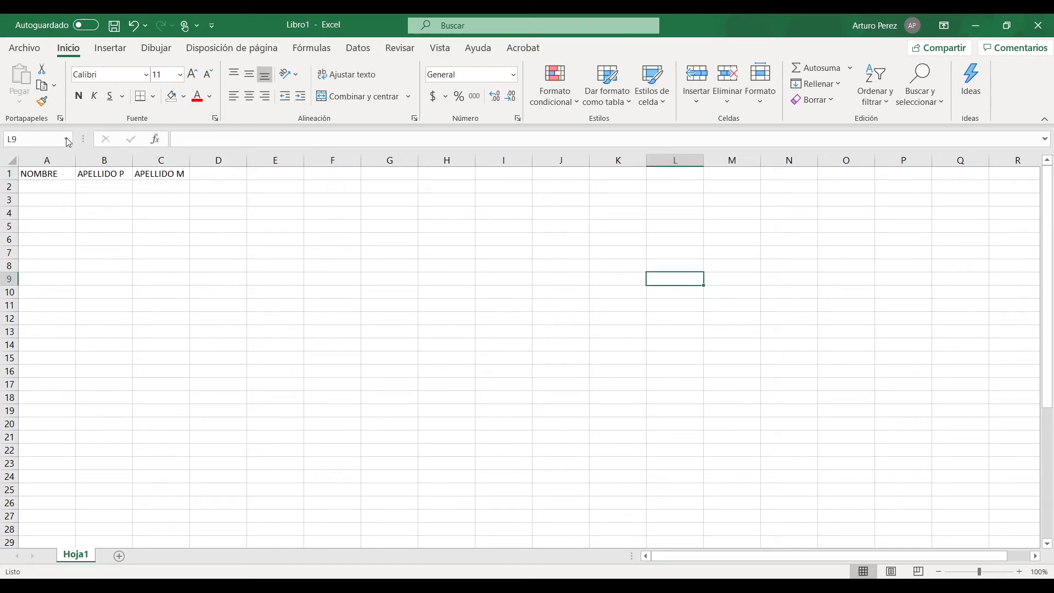
click(49, 142)
text(Nombre)
key(Return)
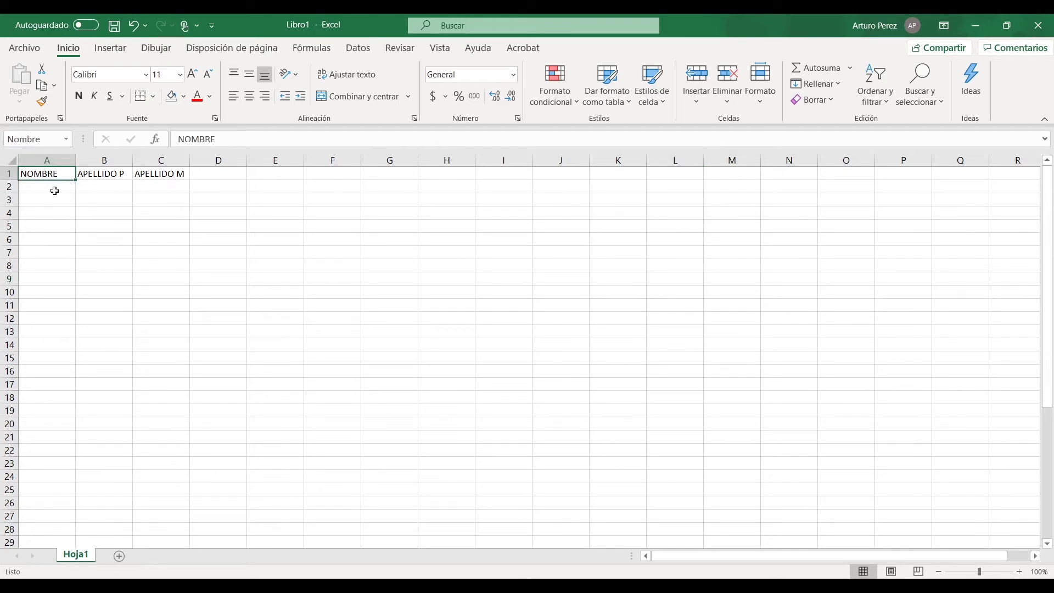
click(503, 239)
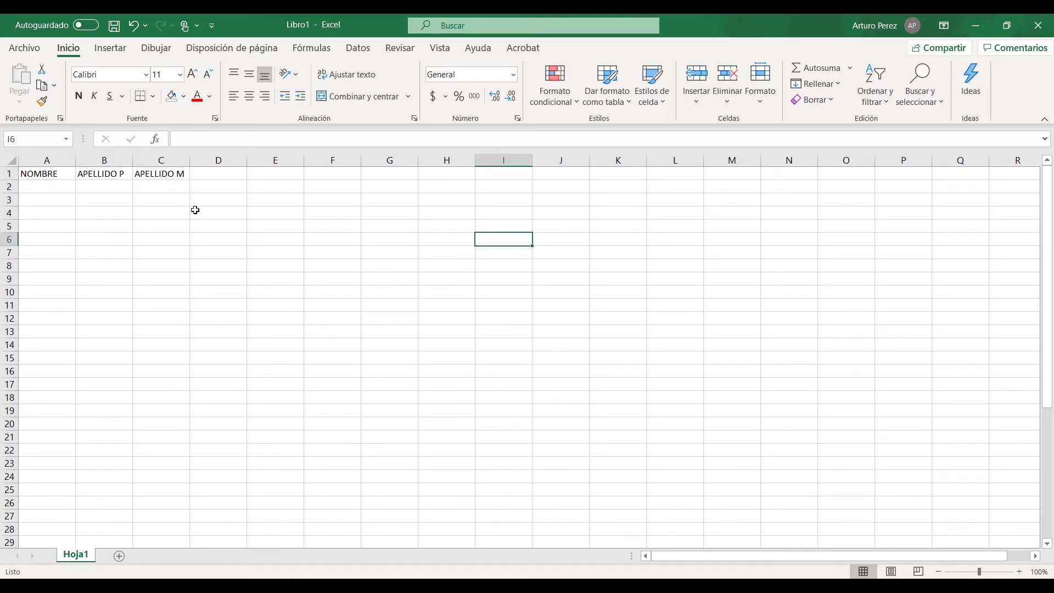
click(87, 291)
click(56, 171)
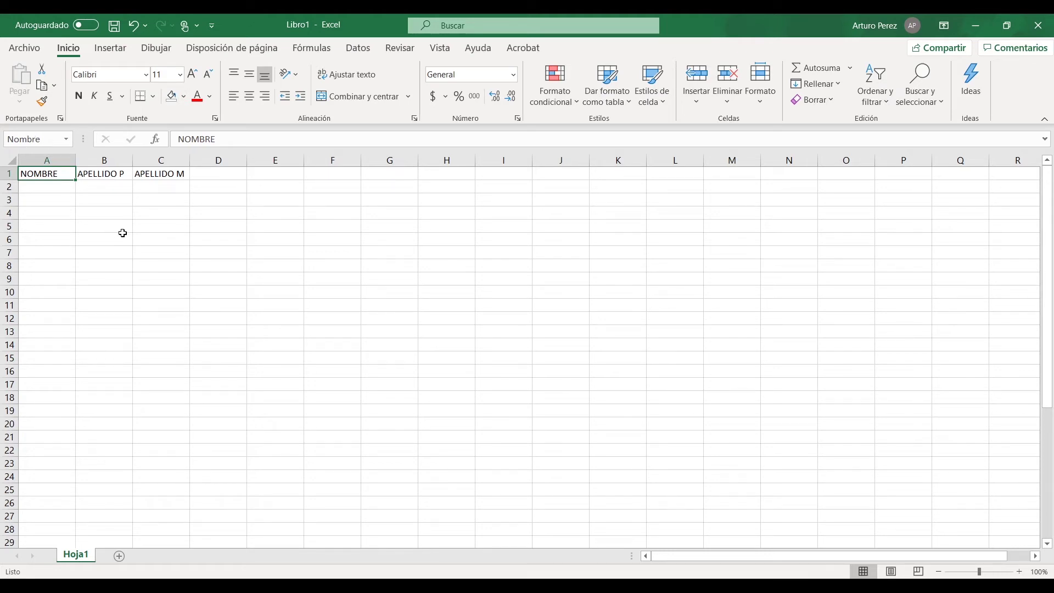
- Review the values and references of the defined names Nombre and NombreCompleto in the name manager
click(321, 50)
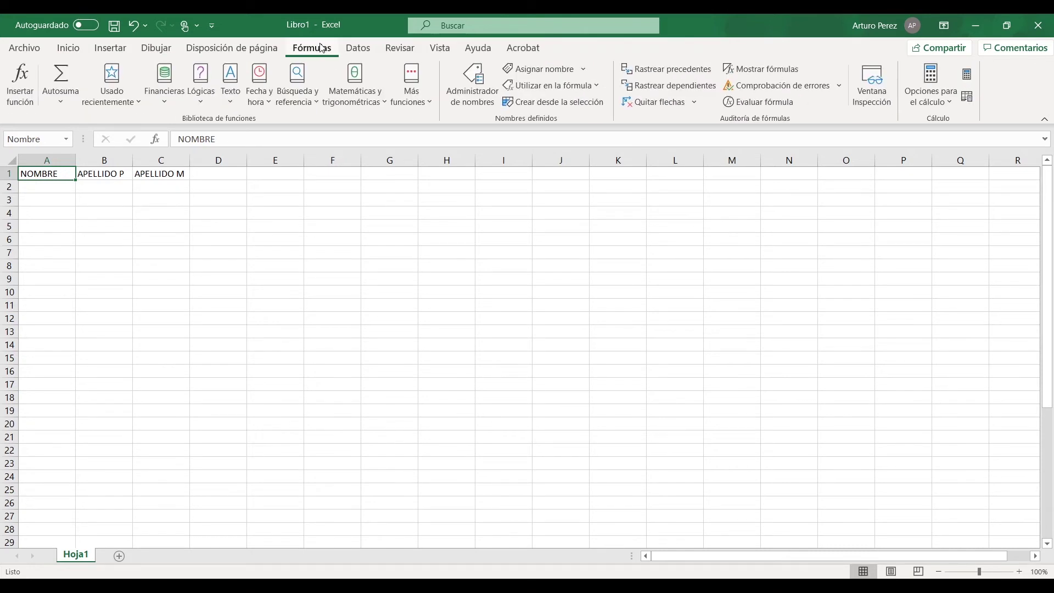
click(475, 90)
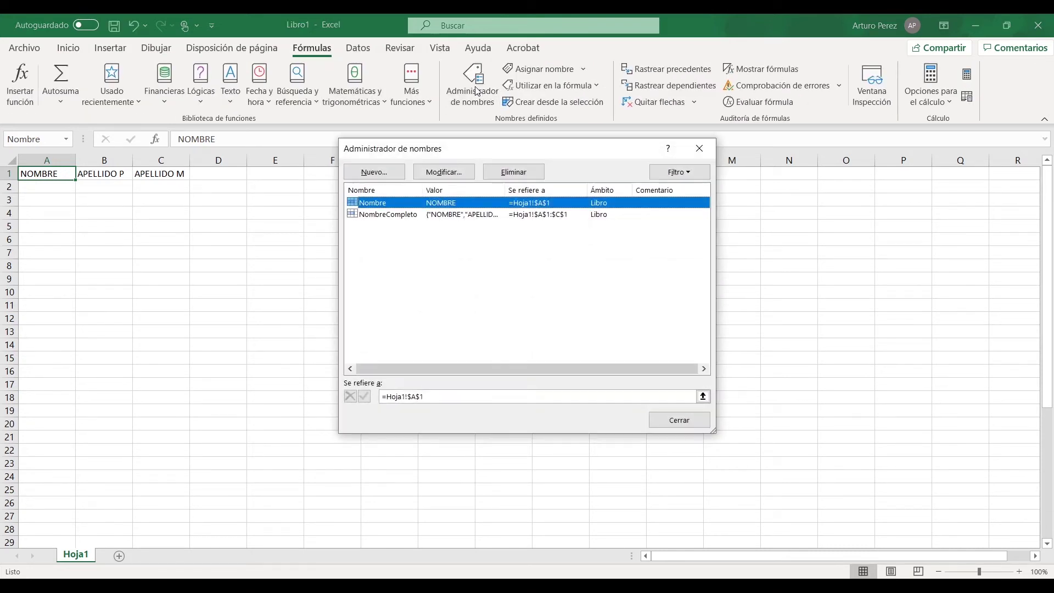
click(451, 214)
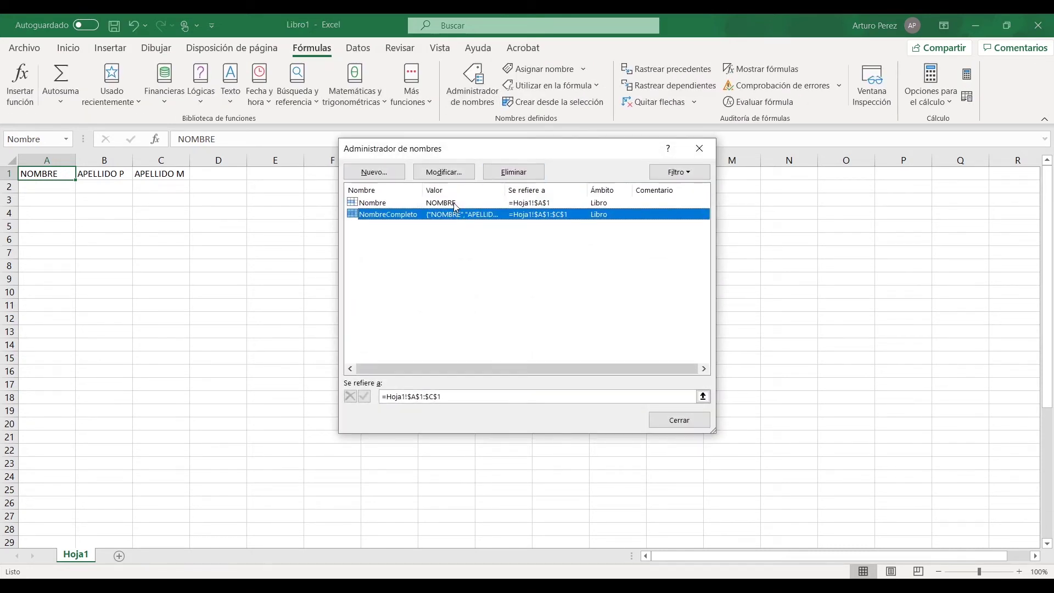
click(455, 204)
click(456, 216)
click(456, 203)
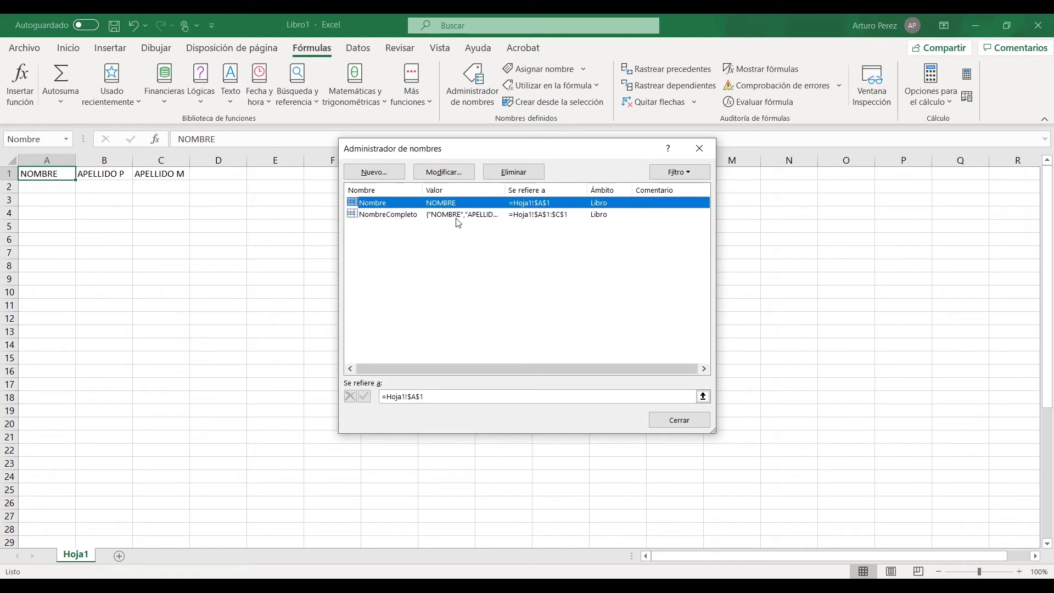
click(458, 215)
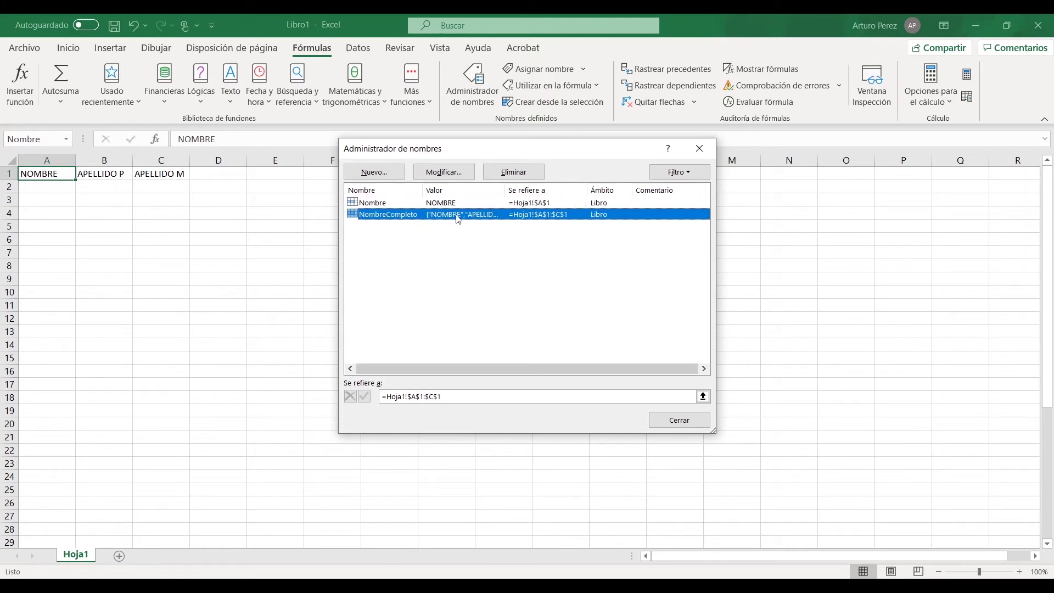
click(697, 419)
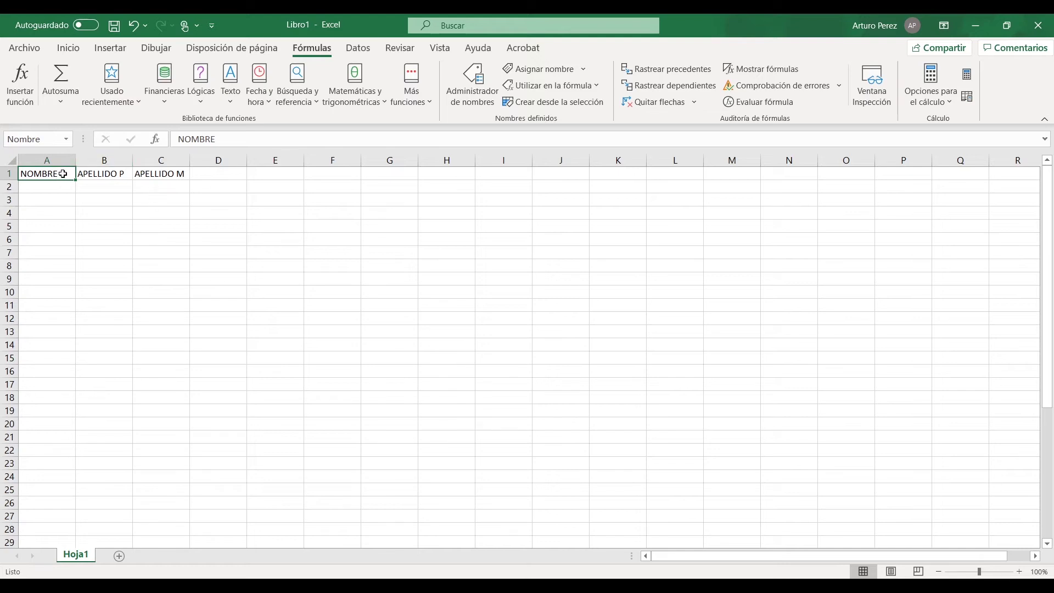
- Give cell A1 the additional name Nombres and return to it from a blank cell by that name
click(52, 138)
text(Nombres)
key(Return)
click(266, 290)
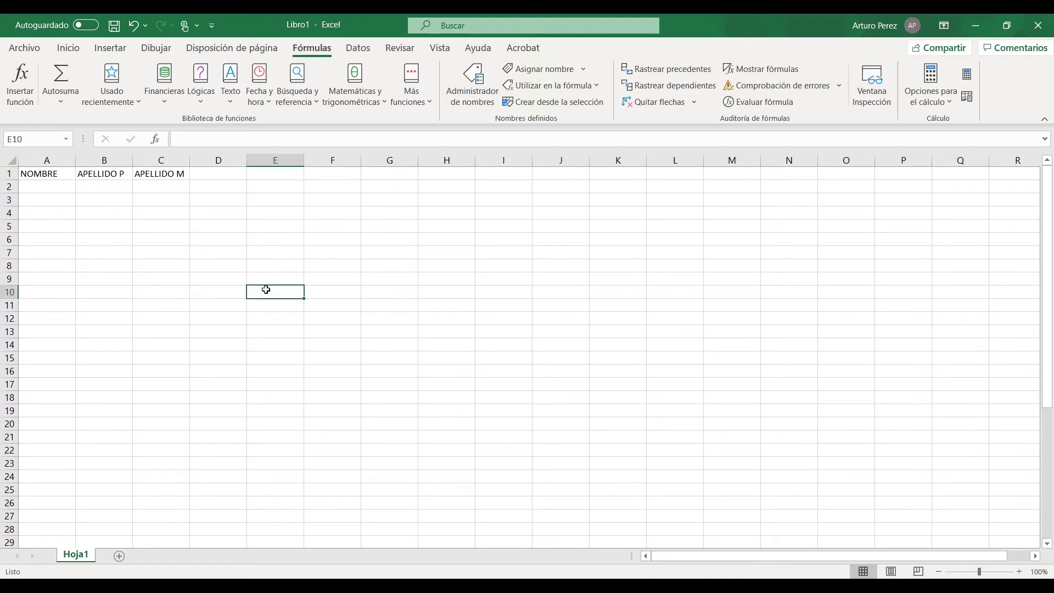
click(30, 140)
text(nombres)
key(Return)
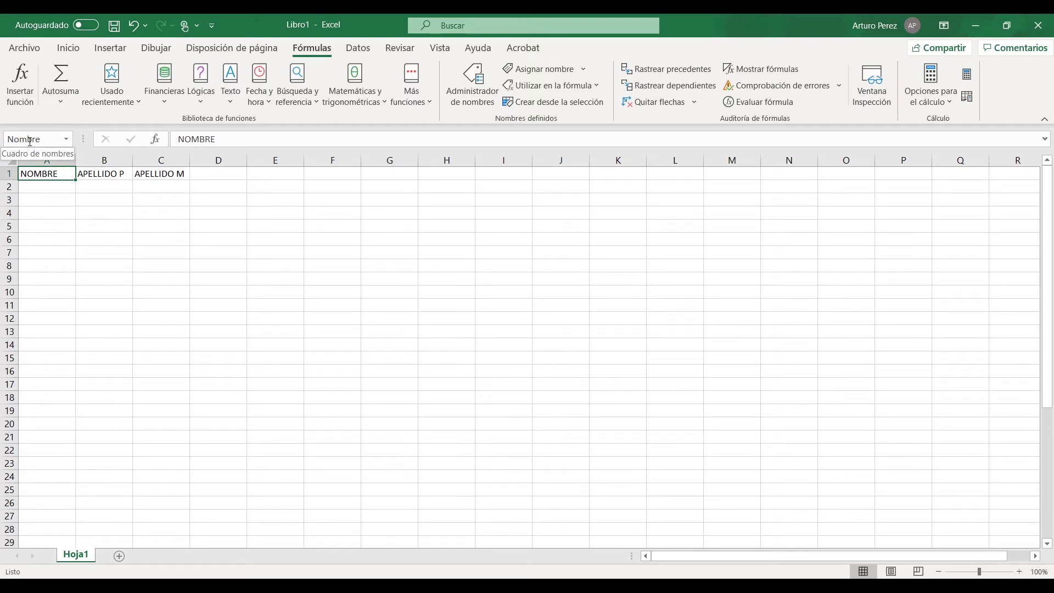
- Give cell A1 one more defined name, a person's first name, and return to it from a blank cell
click(51, 139)
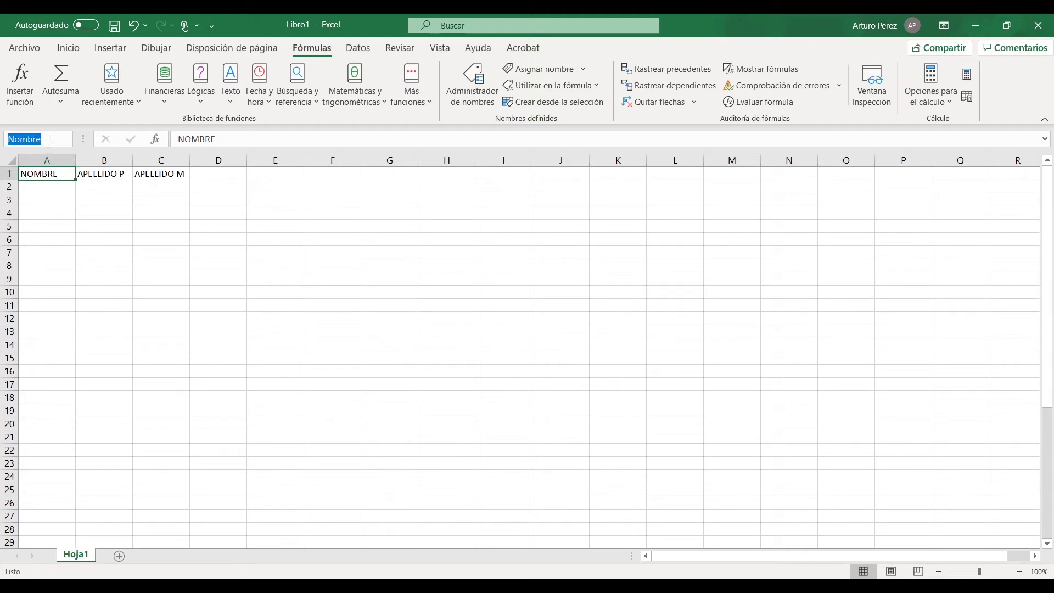
text(raul)
key(Escape)
click(341, 281)
click(34, 139)
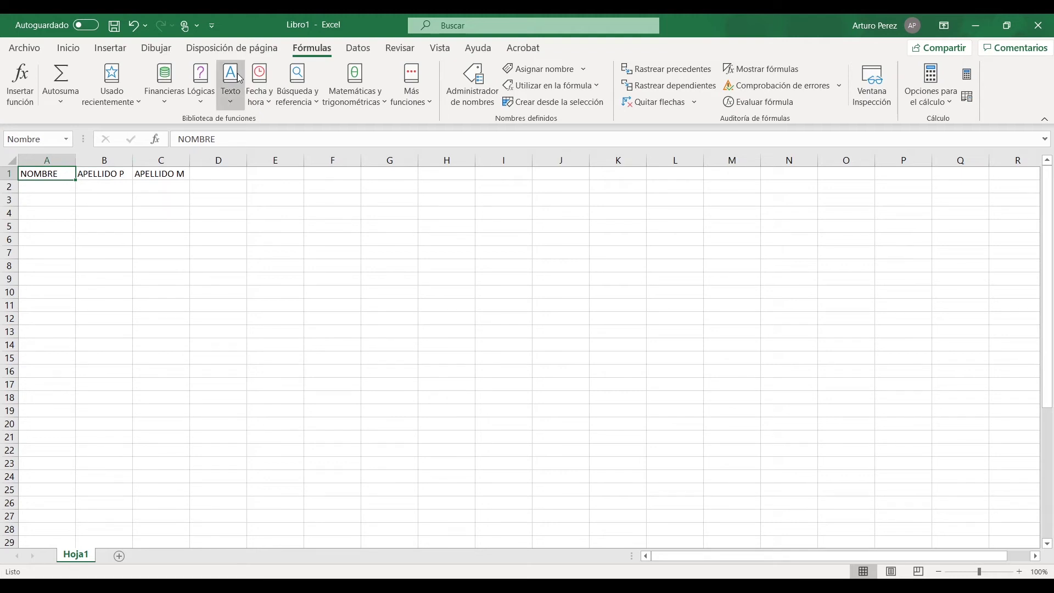
- Compare in the name manager the values and references of the names assigned to cell A1
click(462, 91)
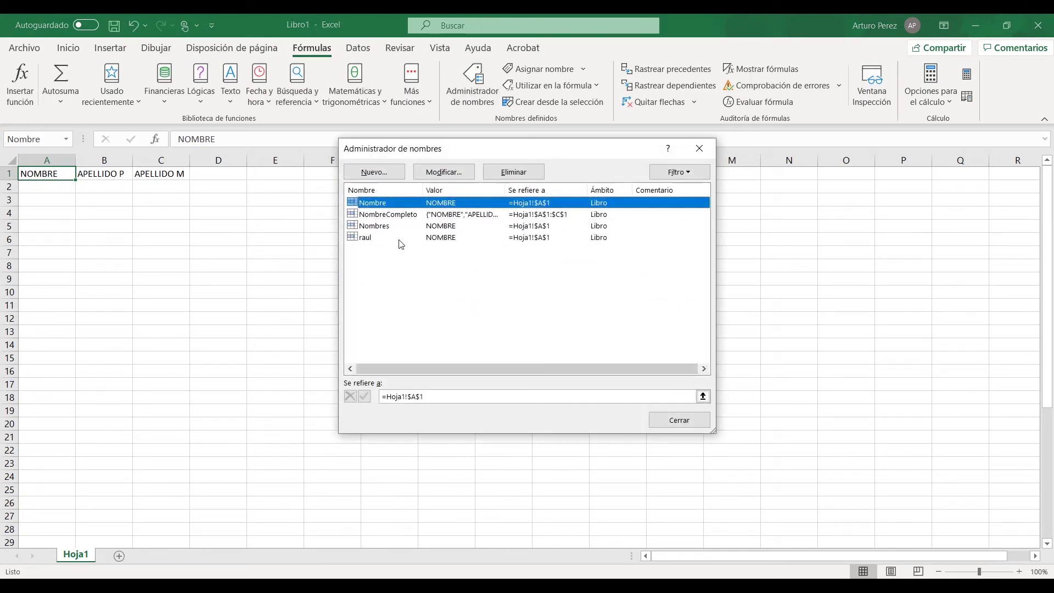
click(440, 238)
click(439, 203)
click(440, 227)
click(376, 238)
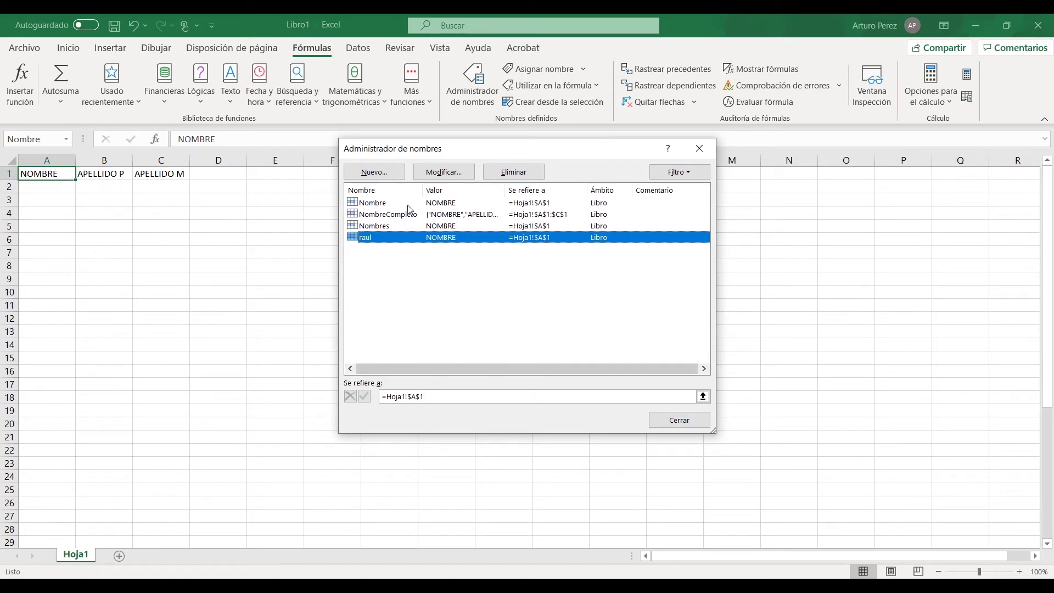
- Delete the defined name that is a person's first name and the name Nombres from the name manager
click(513, 172)
click(511, 344)
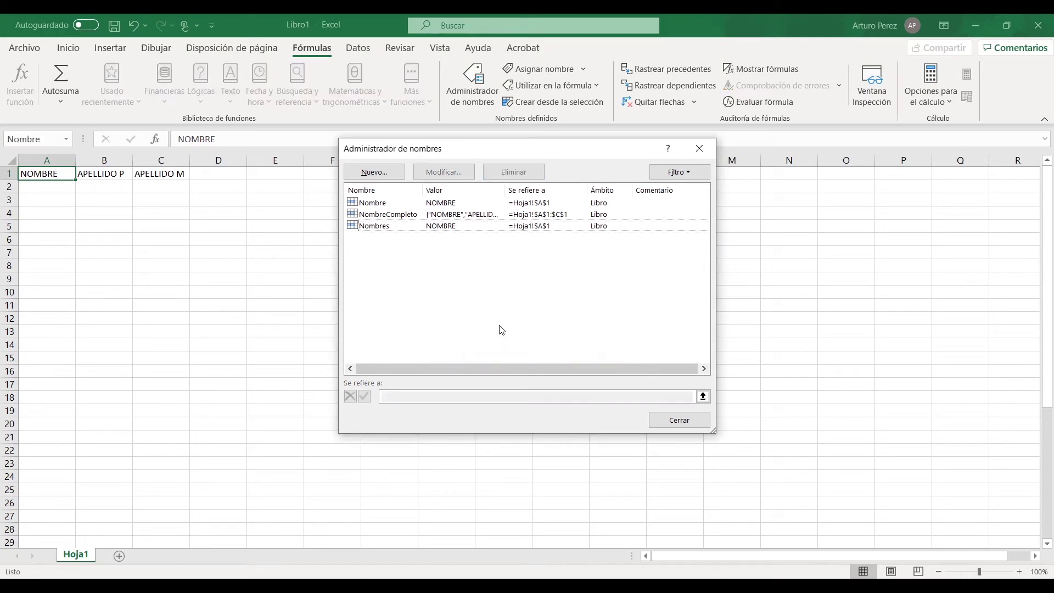
click(460, 226)
click(529, 171)
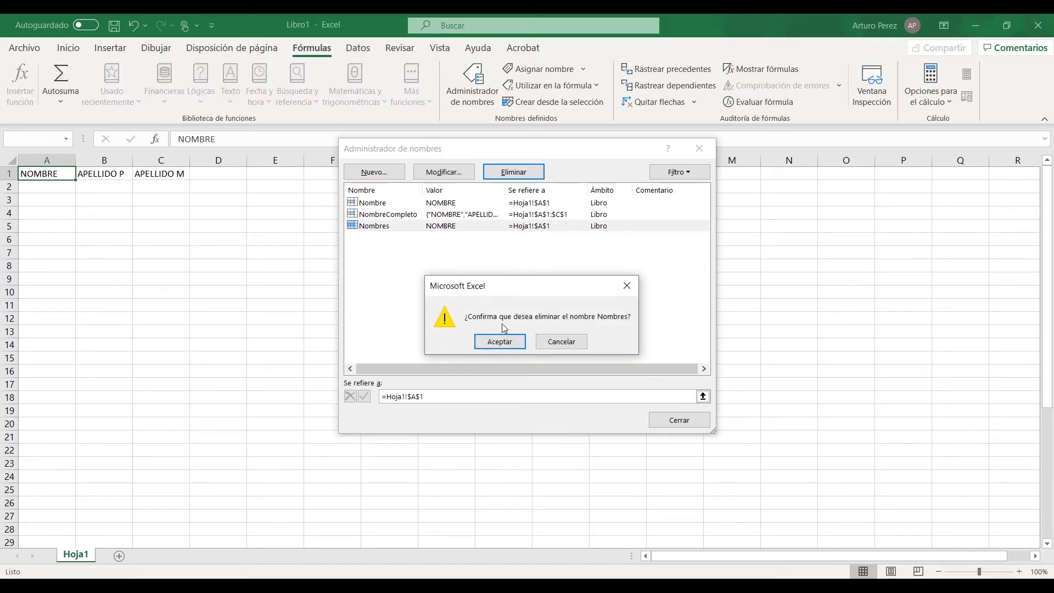
click(500, 342)
- Delete the remaining defined names NombreCompleto and Nombre and close the name manager
click(467, 215)
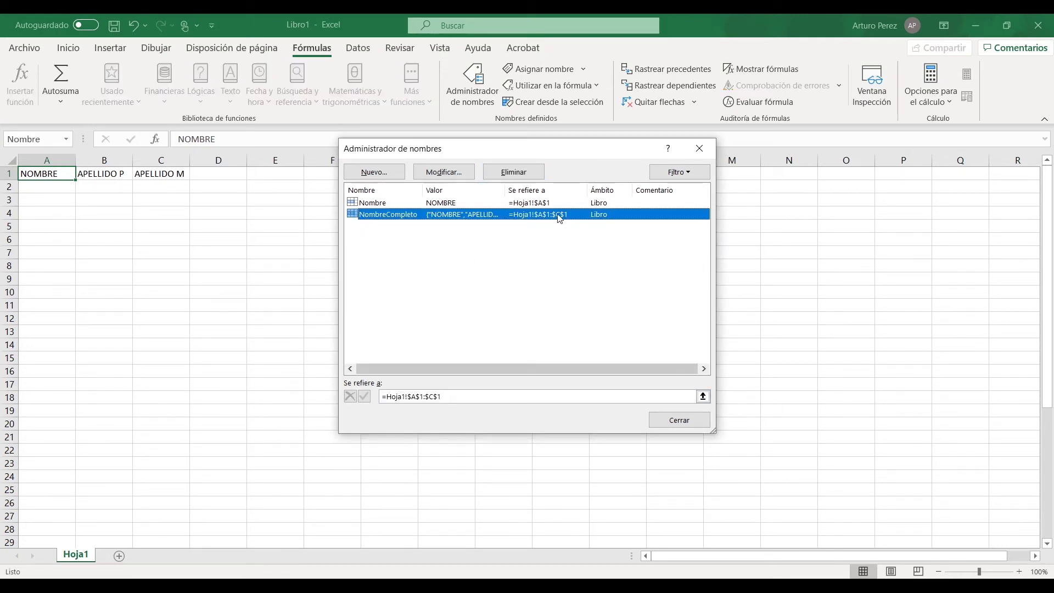
click(513, 172)
click(526, 342)
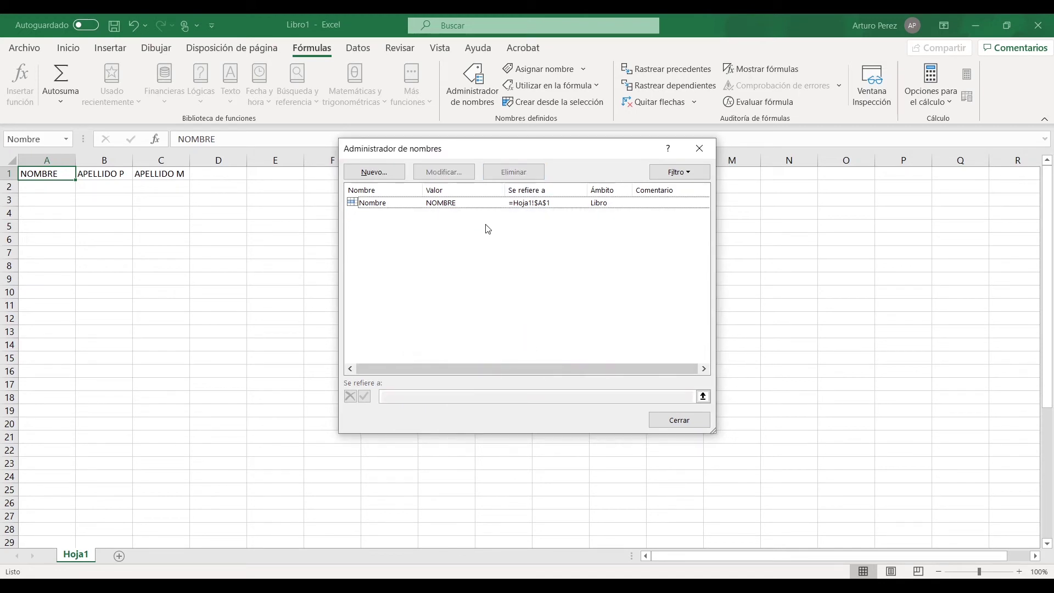
click(480, 204)
click(529, 172)
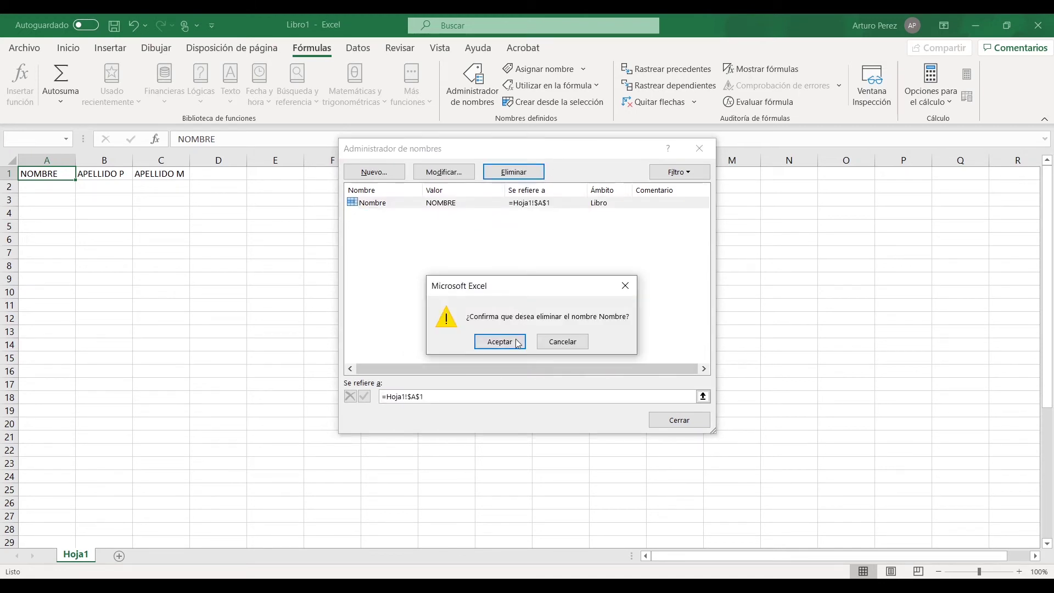
click(496, 341)
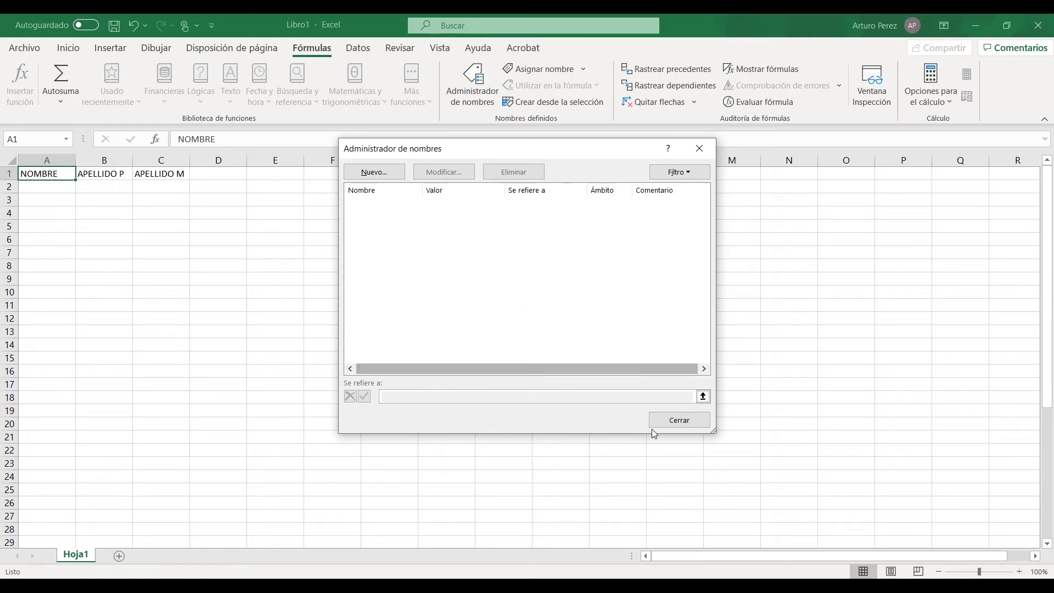
click(680, 421)
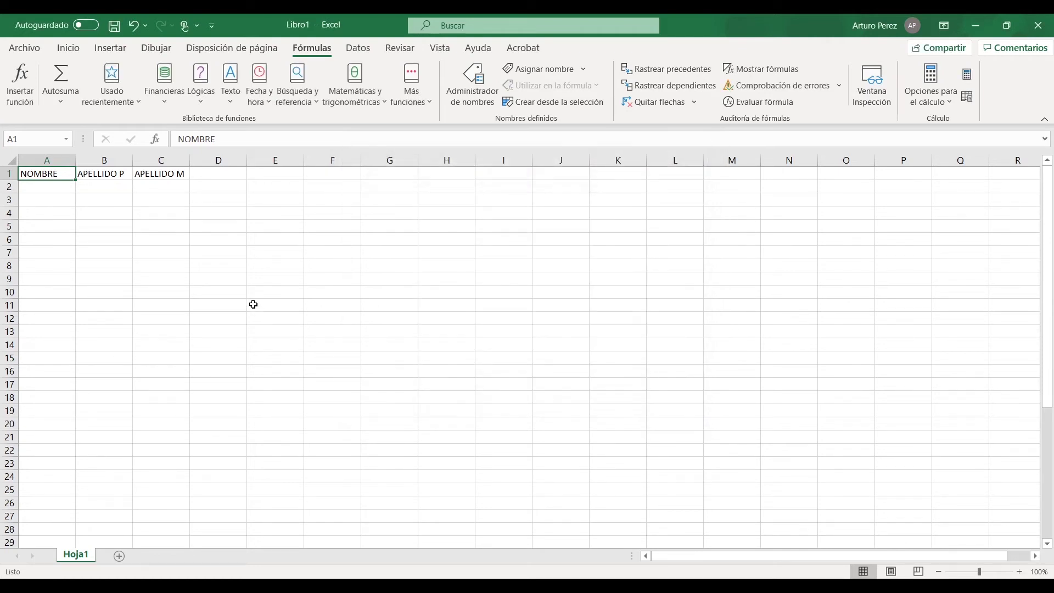
- Check the cell references of the header cells A1, B1 and C1 by selecting them in turn
click(96, 174)
click(51, 176)
click(108, 174)
click(164, 174)
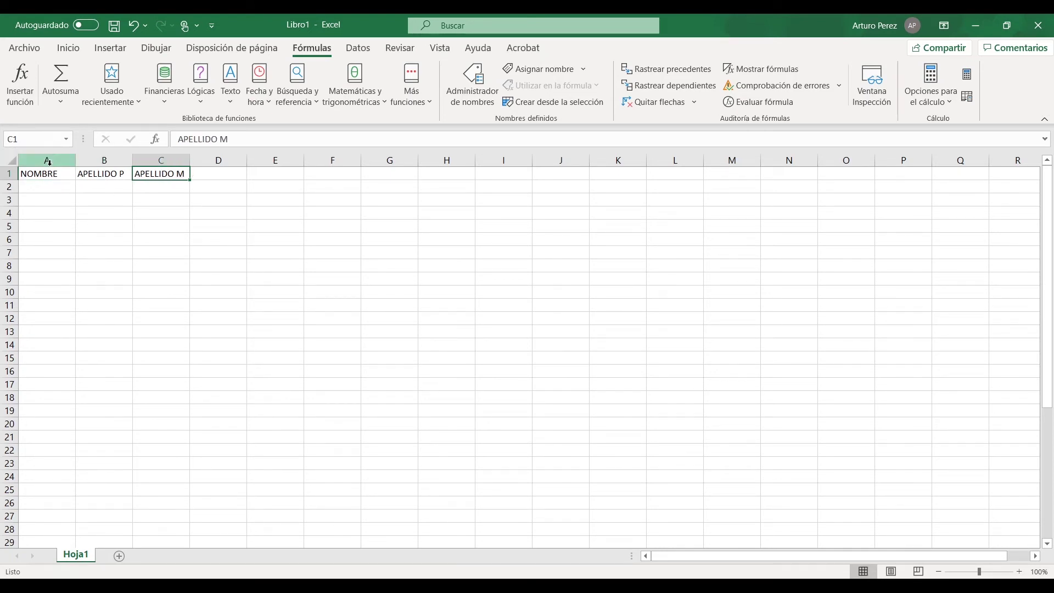
click(114, 174)
click(57, 176)
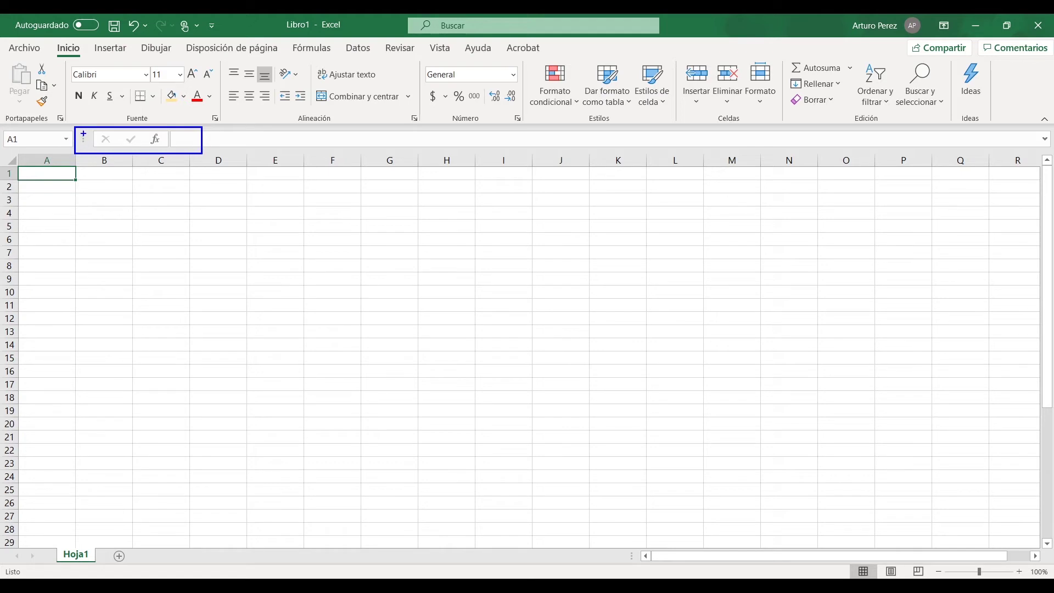
mouse_move(78, 127)
mouse_down()
mouse_move(86, 153)
mouse_move(165, 148)
mouse_up()
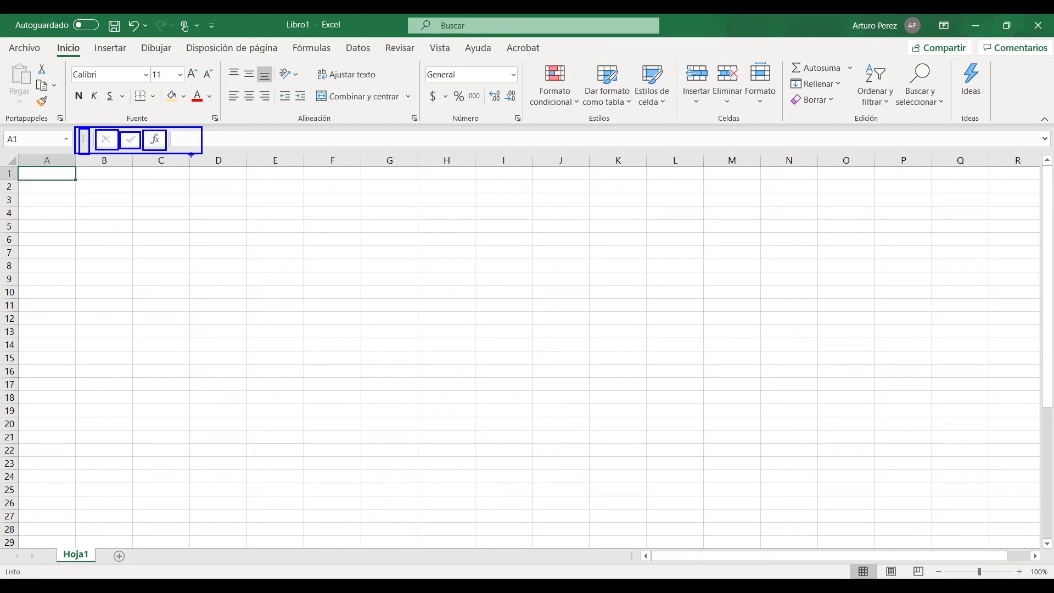
key(Escape)
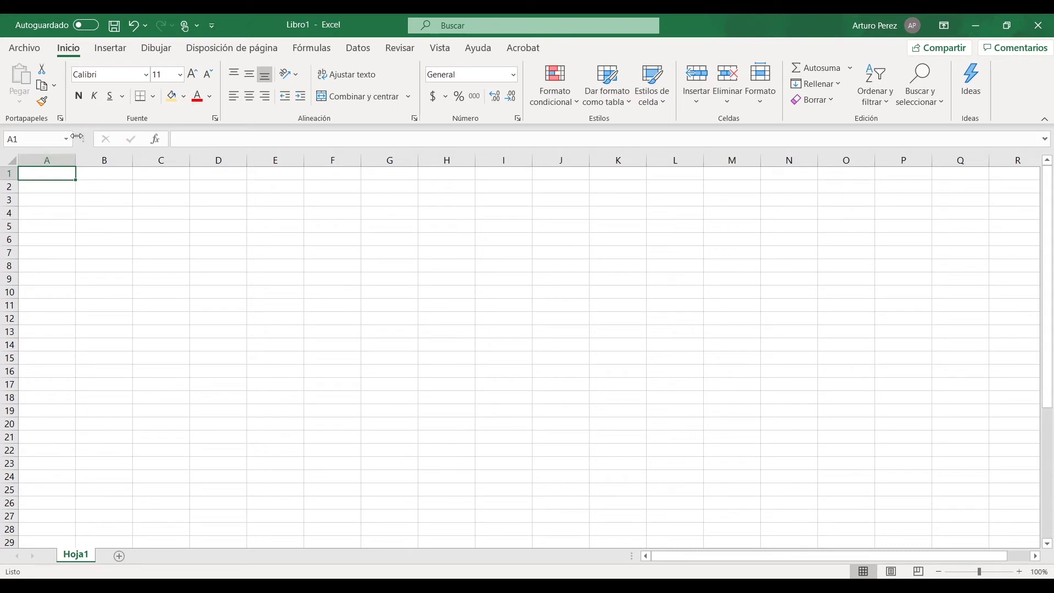
- Enlarge the formula bar's height to several lines and restore it to a single line
mouse_move(84, 138)
mouse_down()
mouse_move(258, 138)
mouse_move(88, 142)
mouse_up()
drag(234, 149, 233, 175)
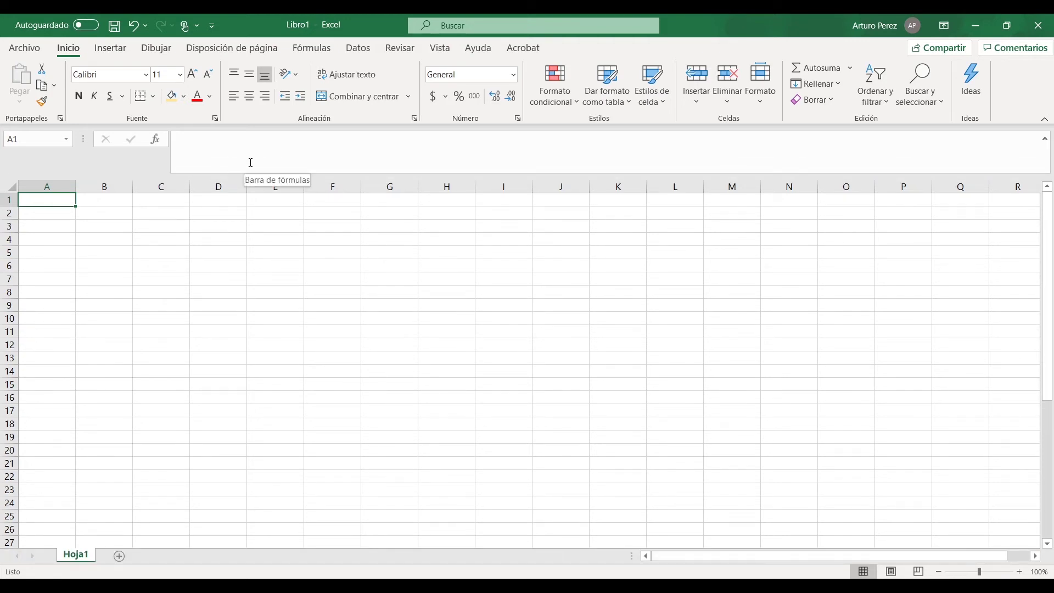
click(274, 214)
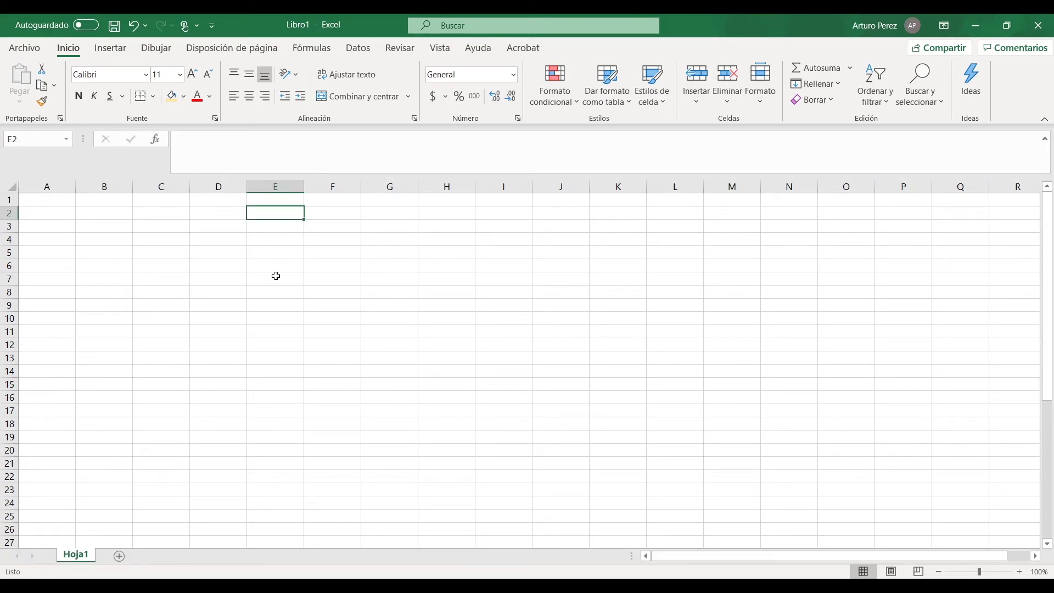
drag(291, 173, 291, 147)
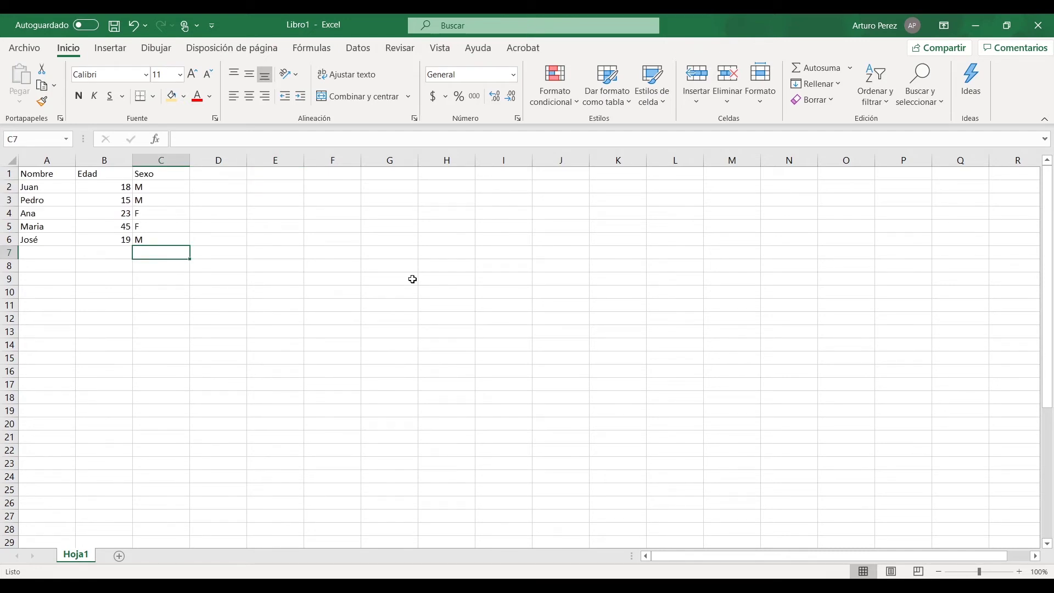
- Insert the PROMEDIO function in cell B7 with the ages in B2:B6 as its argument, and review its formula
click(124, 251)
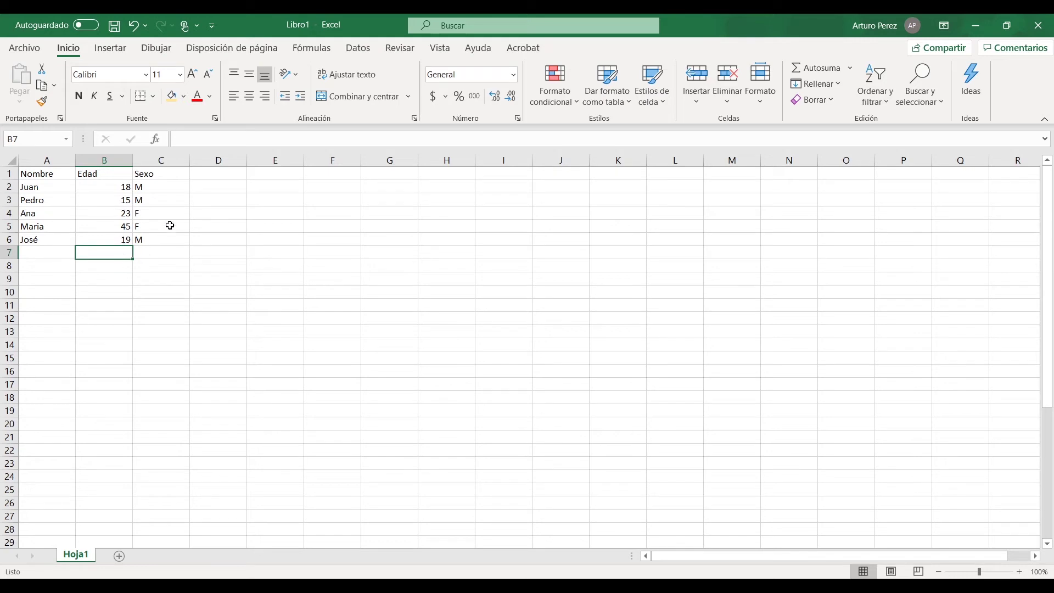
click(156, 140)
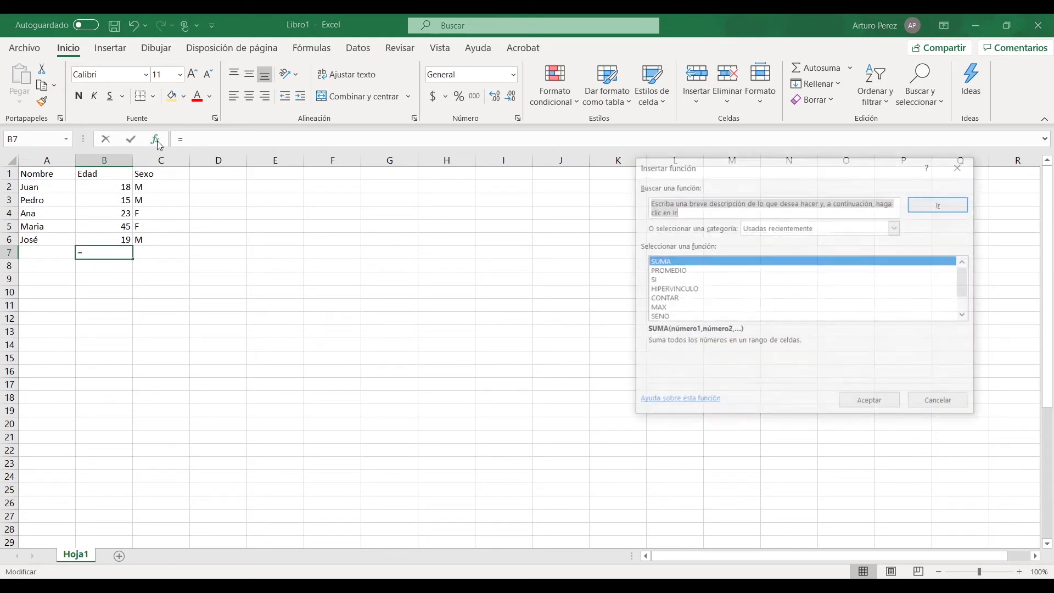
click(690, 271)
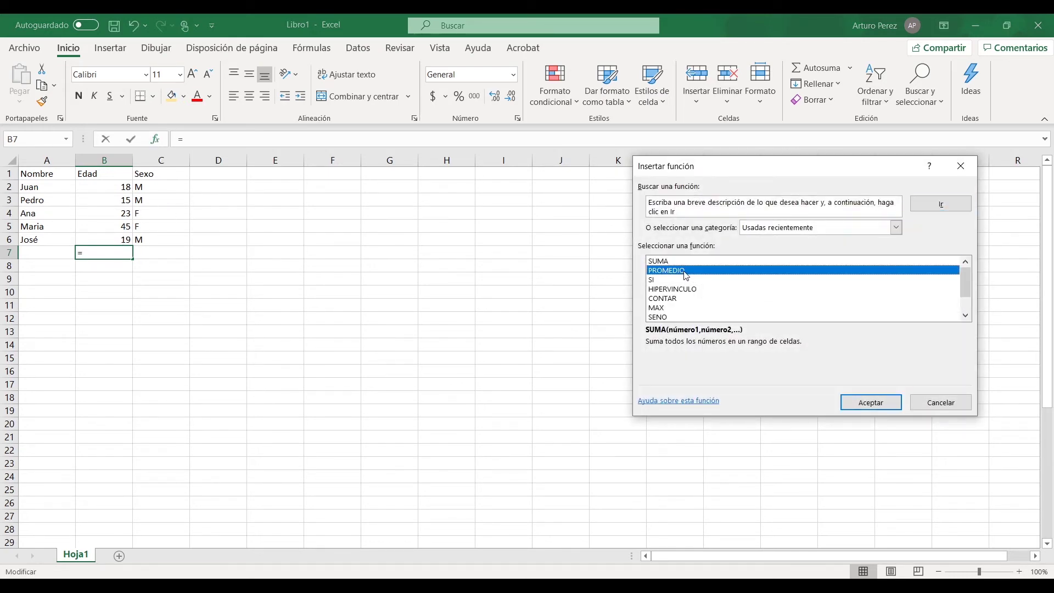
click(880, 405)
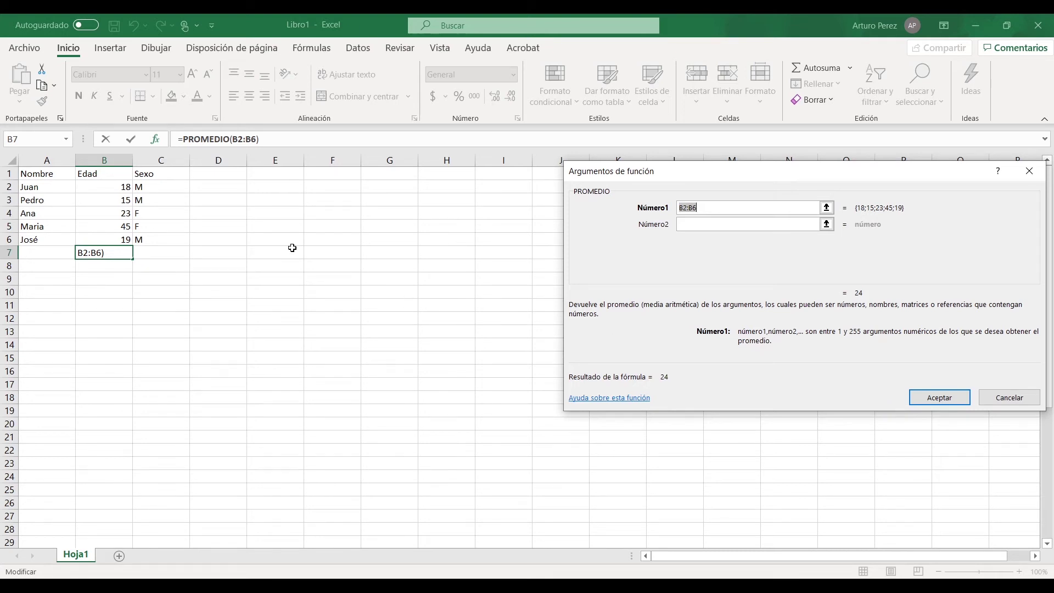
click(120, 189)
drag(119, 188, 121, 240)
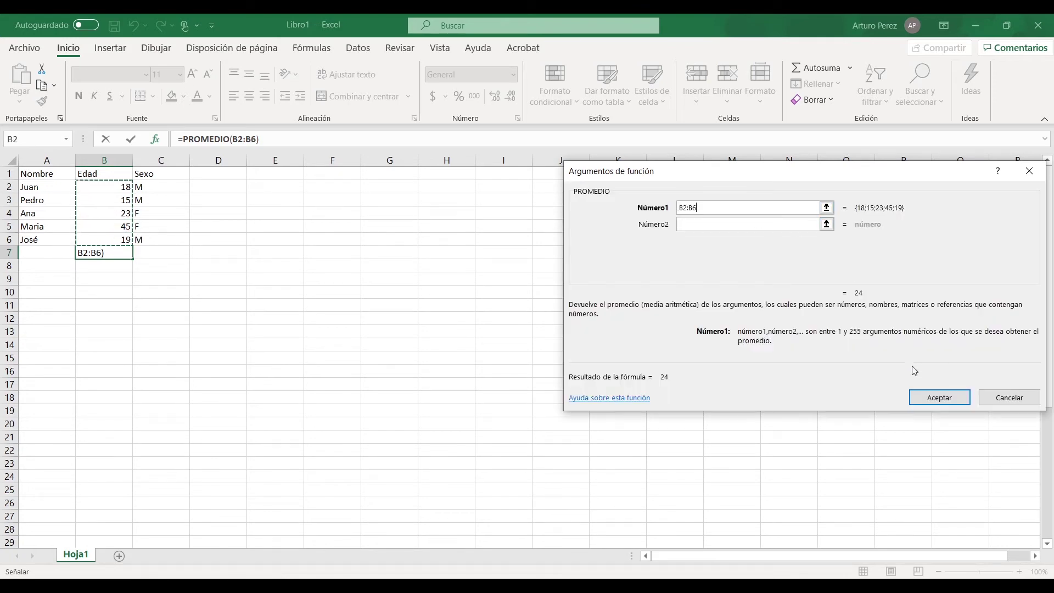
click(940, 397)
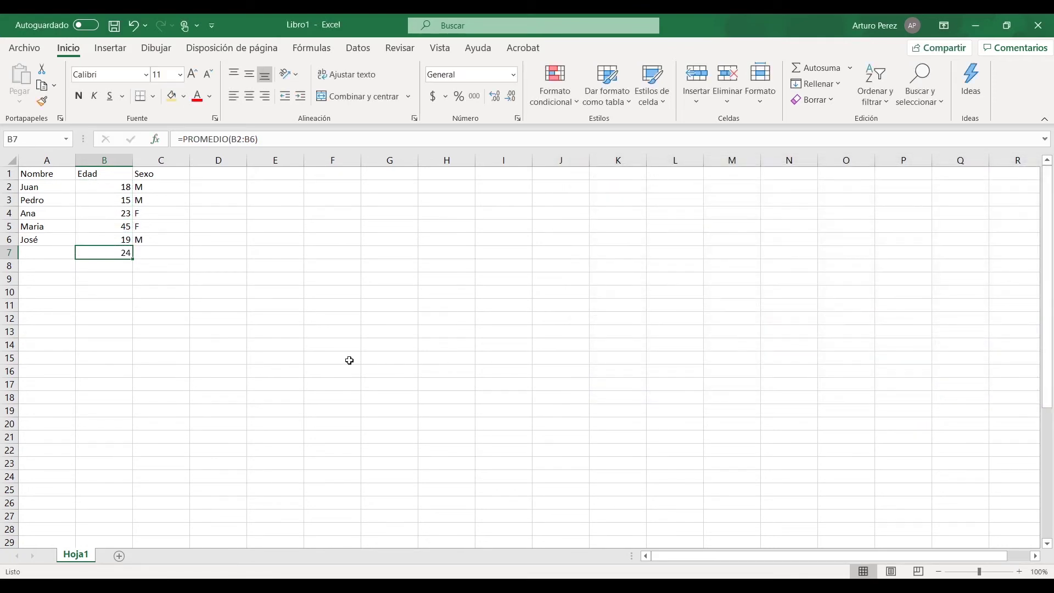
click(137, 289)
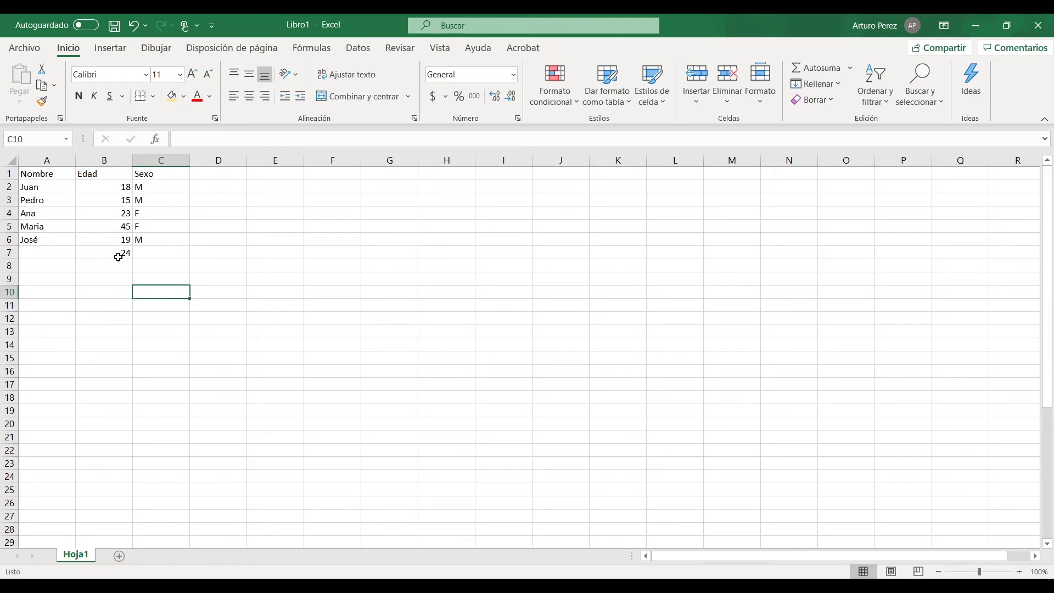
click(119, 255)
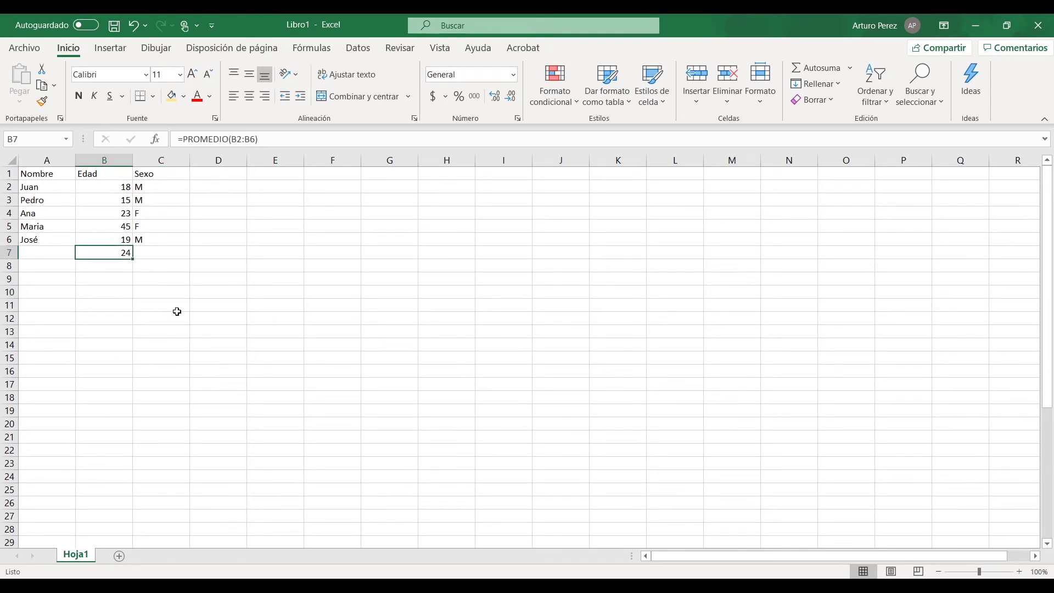
- Replace the average formula in cell B7 with =suma(B2:B6) to total the ages
key(Delete)
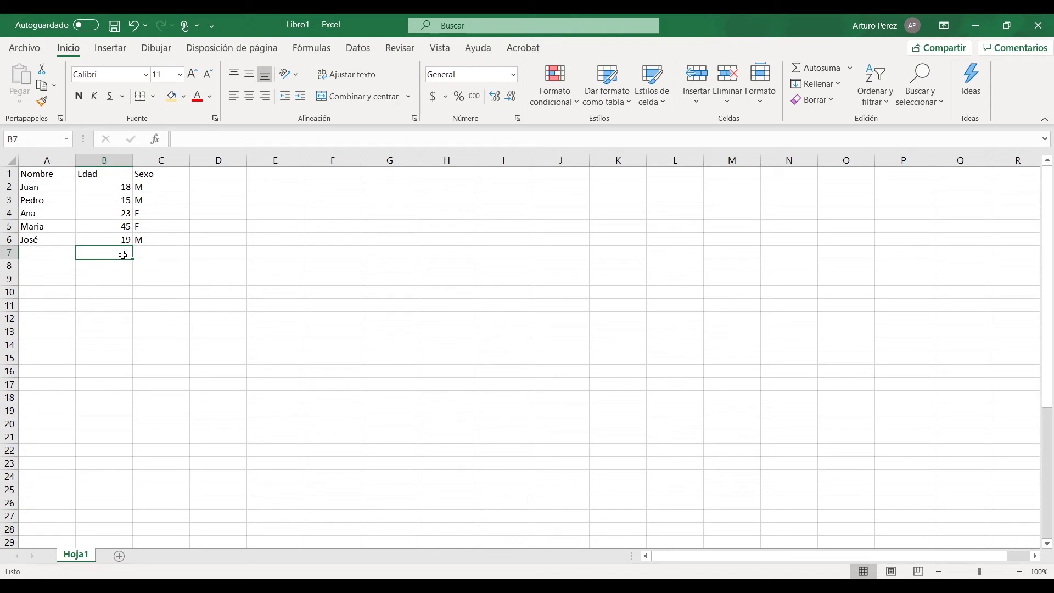
text(=)
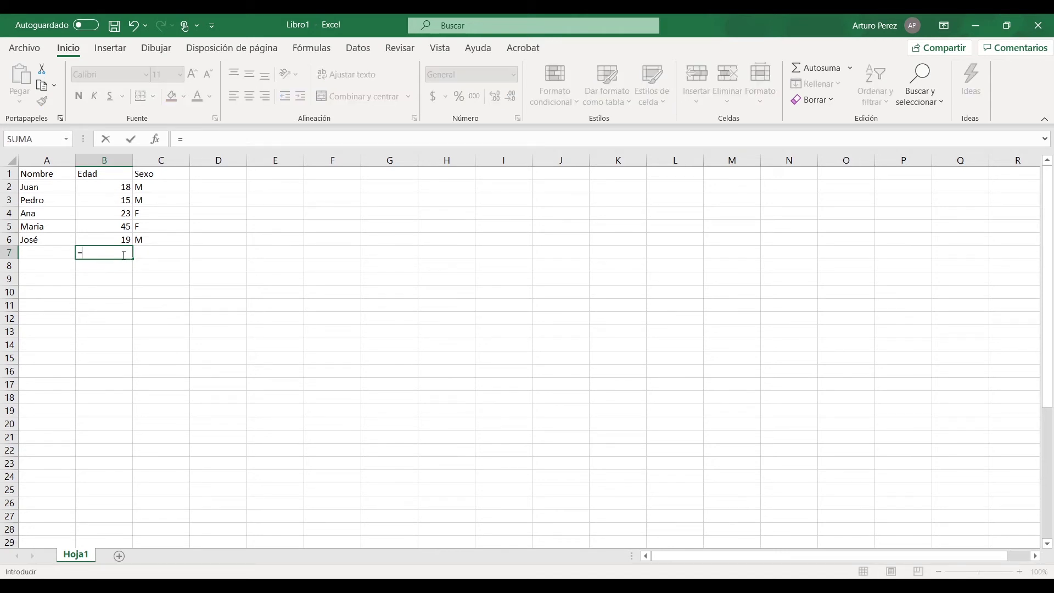
text(suma)
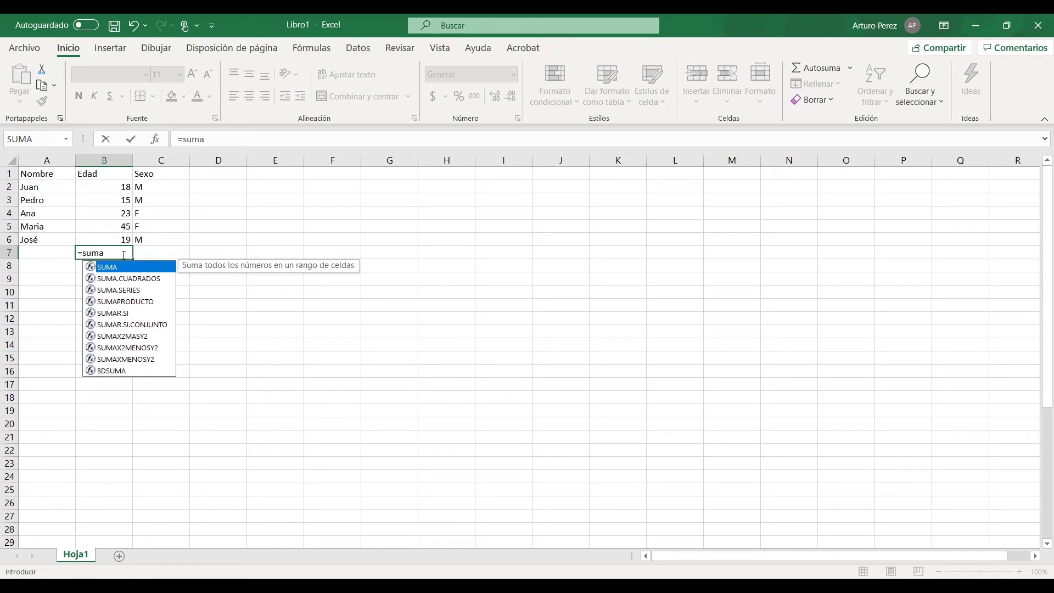
text(()
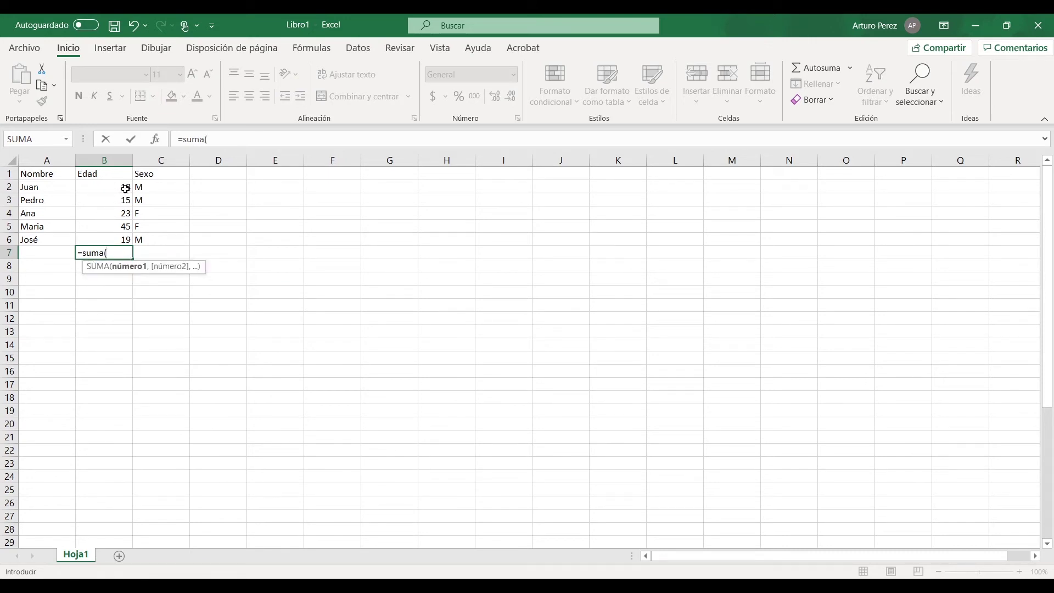
drag(125, 188, 123, 238)
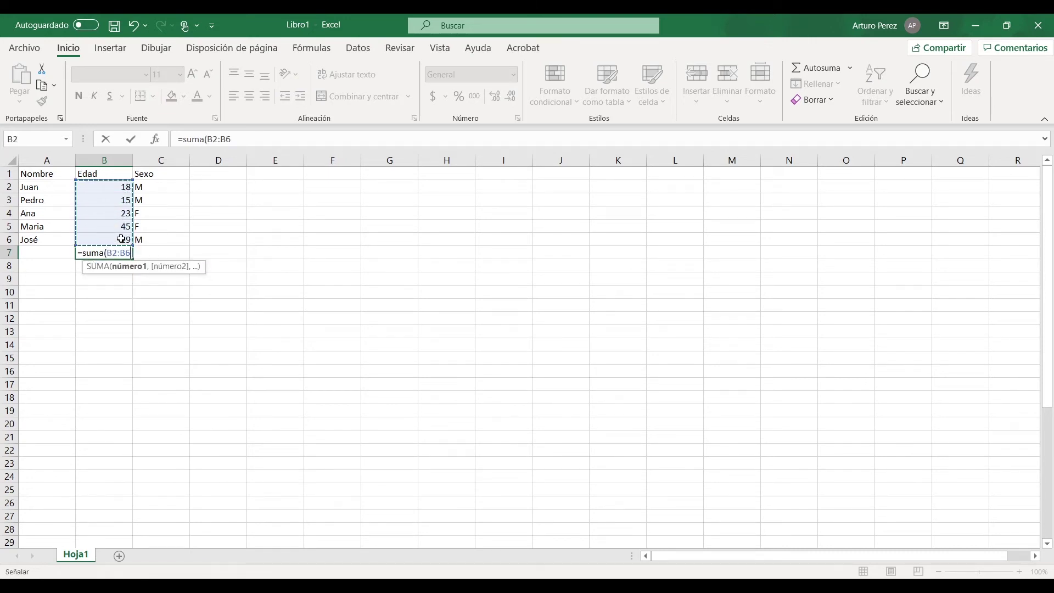
text())
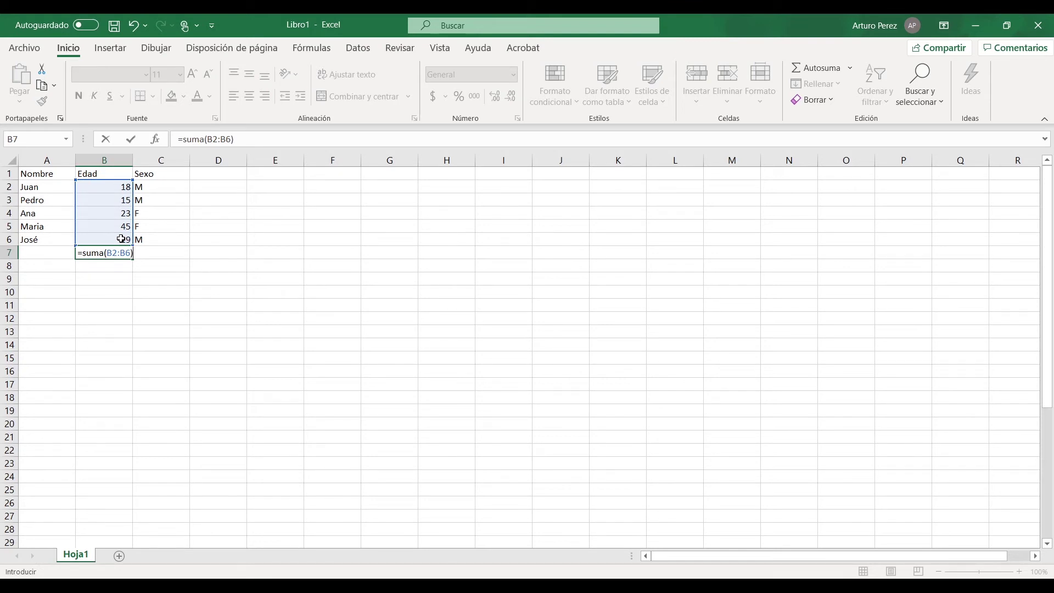
click(133, 140)
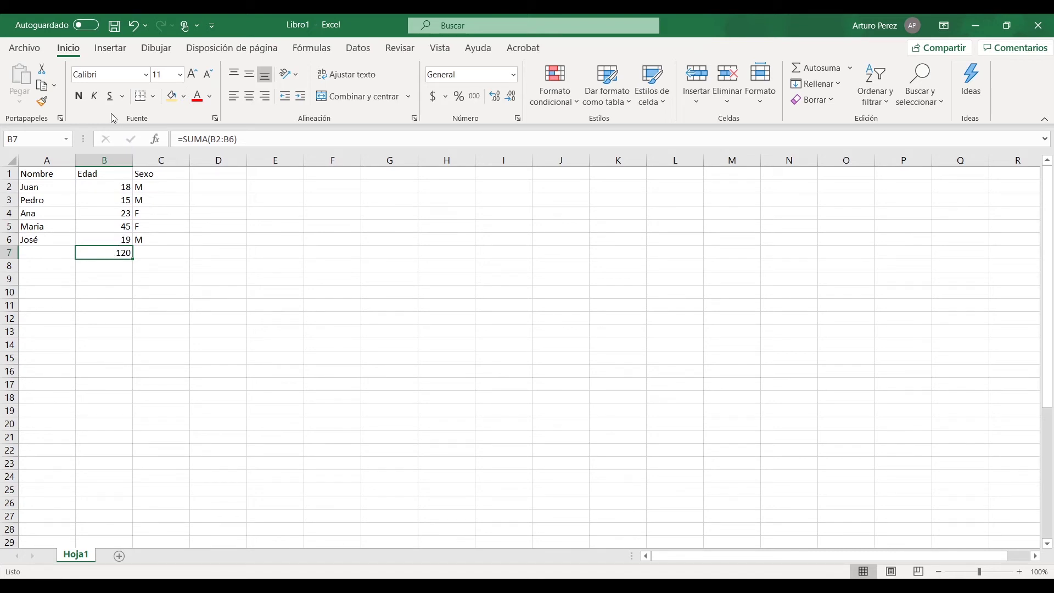
- Clear cell B7, write the formula =suma(B2:B6) there again and cancel the entry
key(Delete)
text(=)
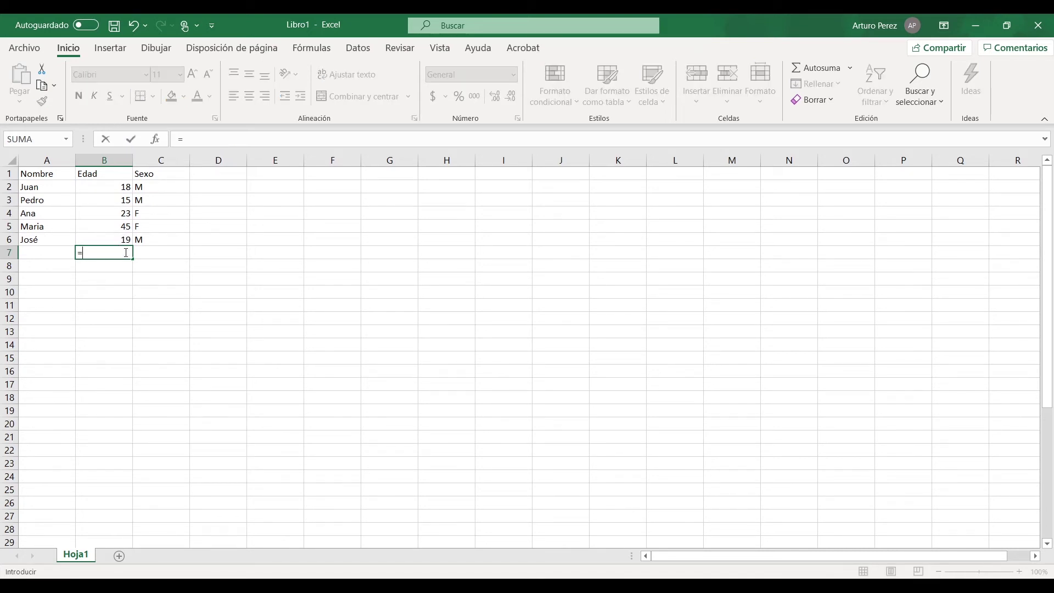
text(suma)
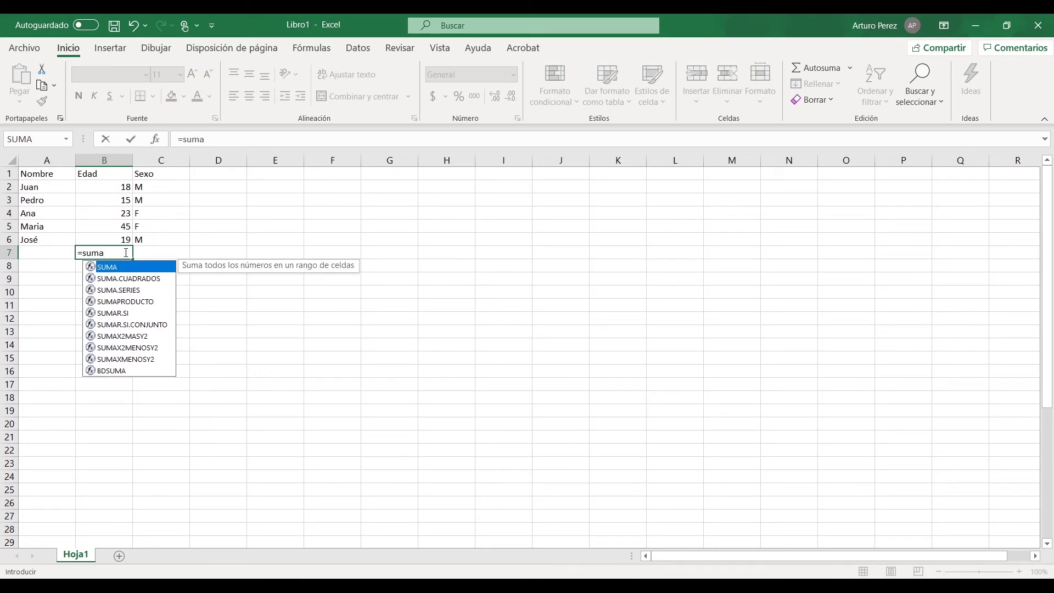
text(()
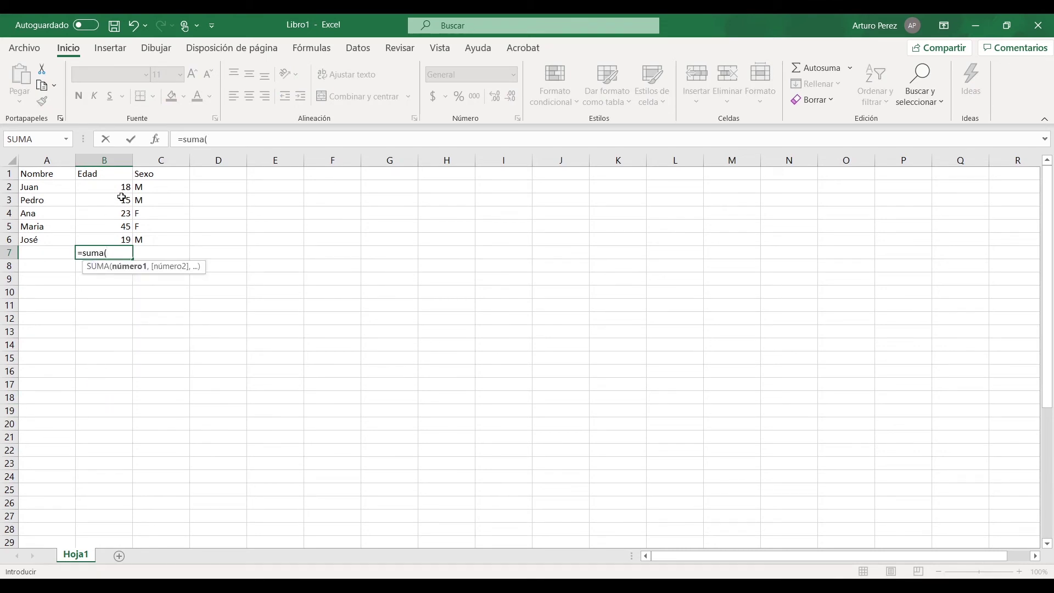
drag(117, 190, 119, 239)
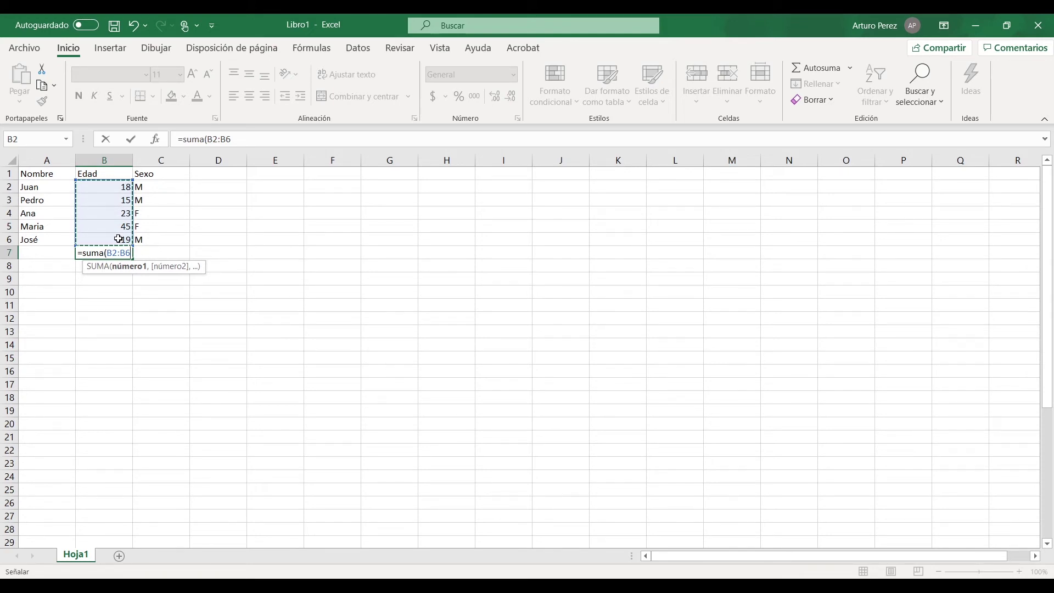
text())
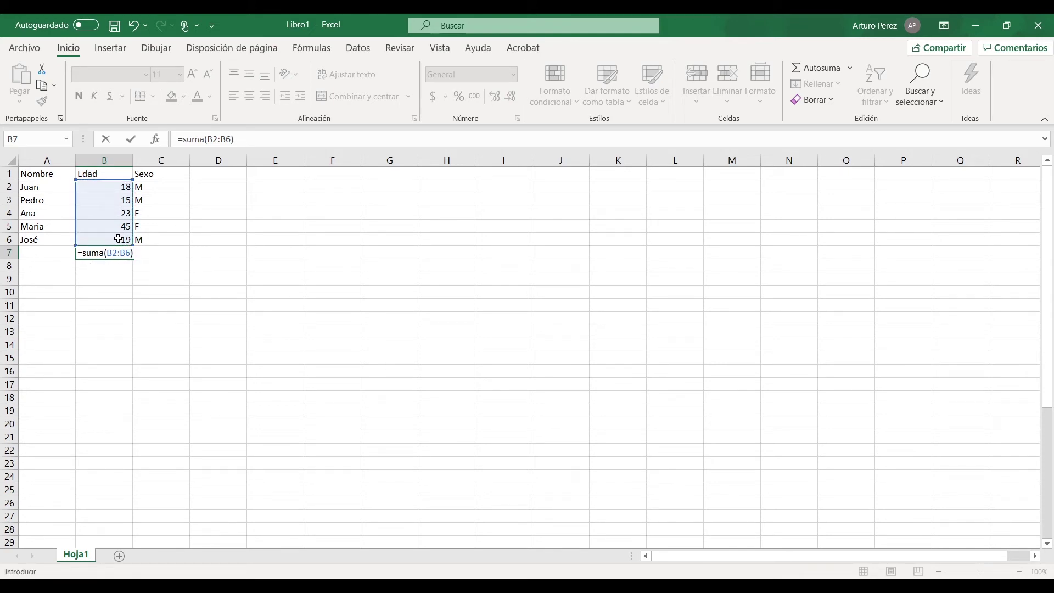
click(107, 142)
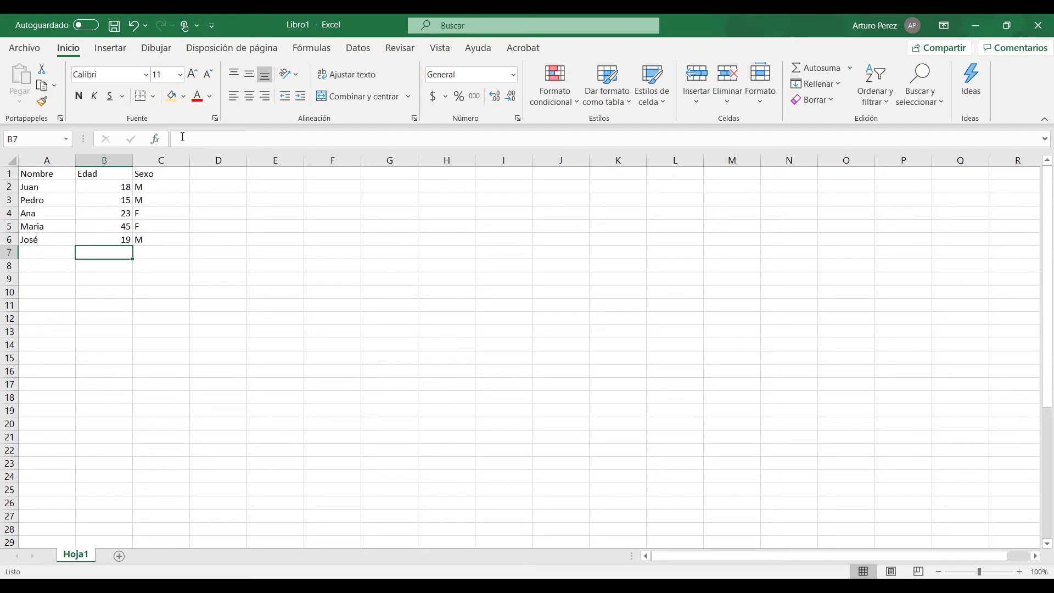
click(294, 134)
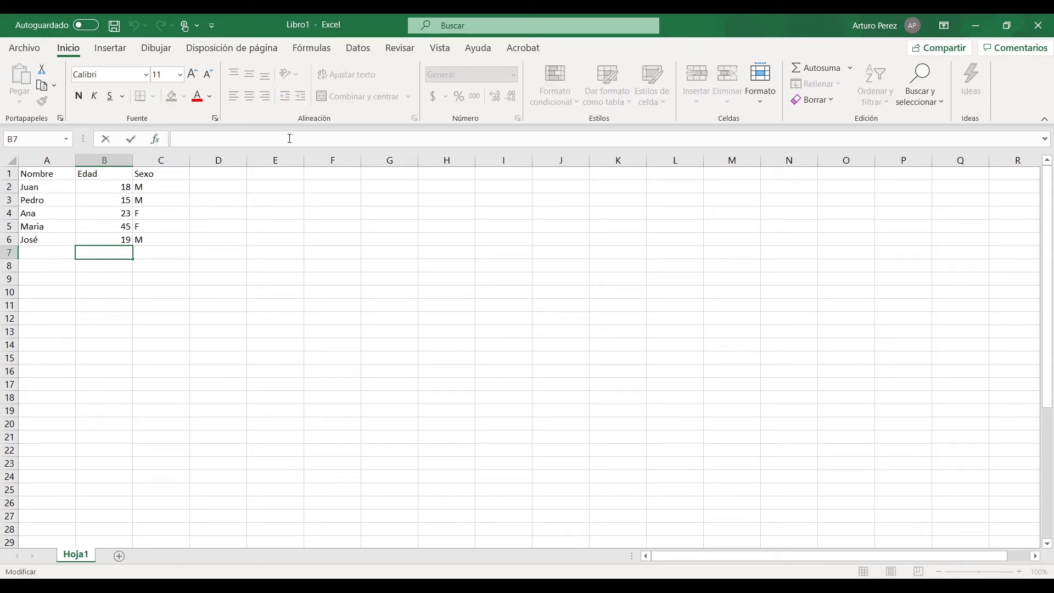
drag(178, 127, 354, 158)
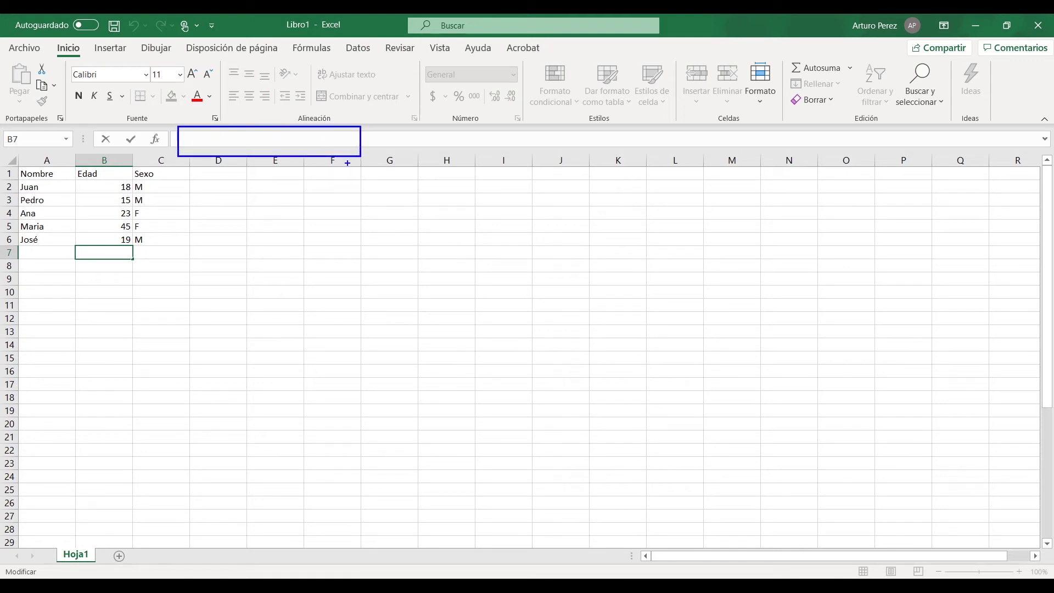
key(Escape)
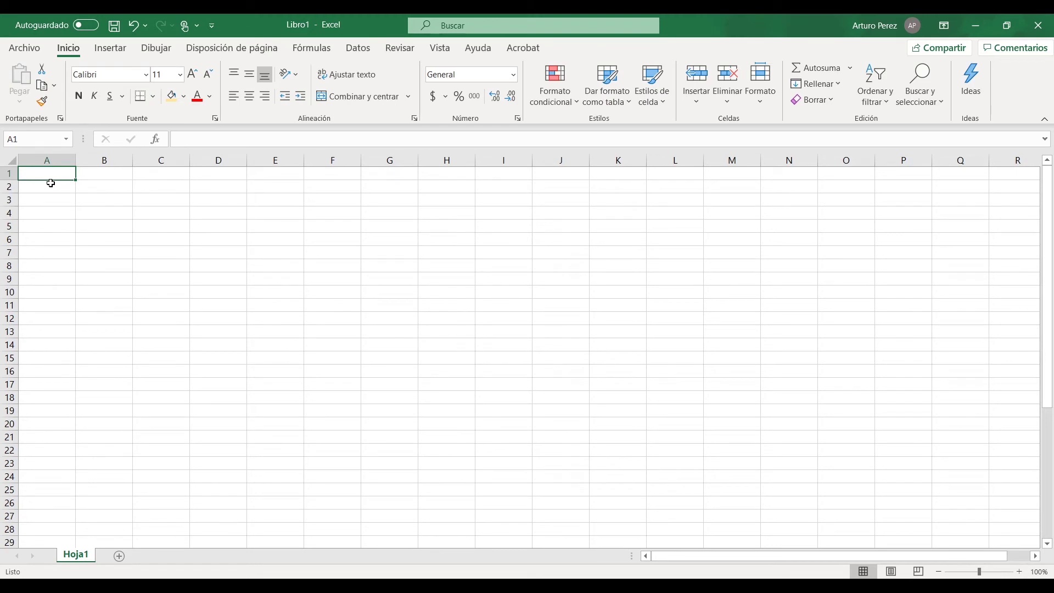
- Undo the clearing of the name, age and sex table and select the entire worksheet
key(ctrl+z)
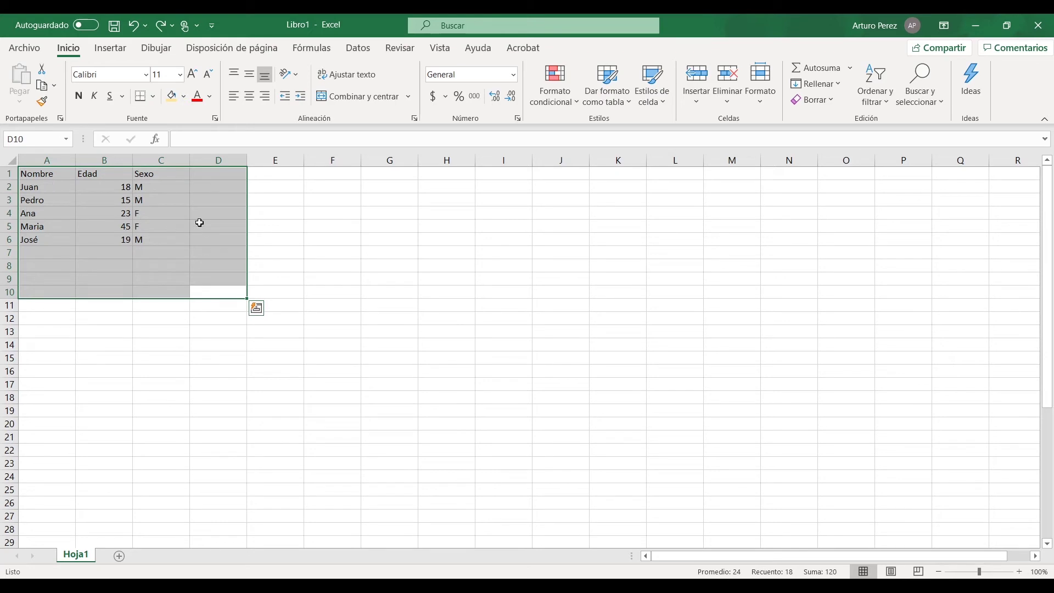
click(194, 224)
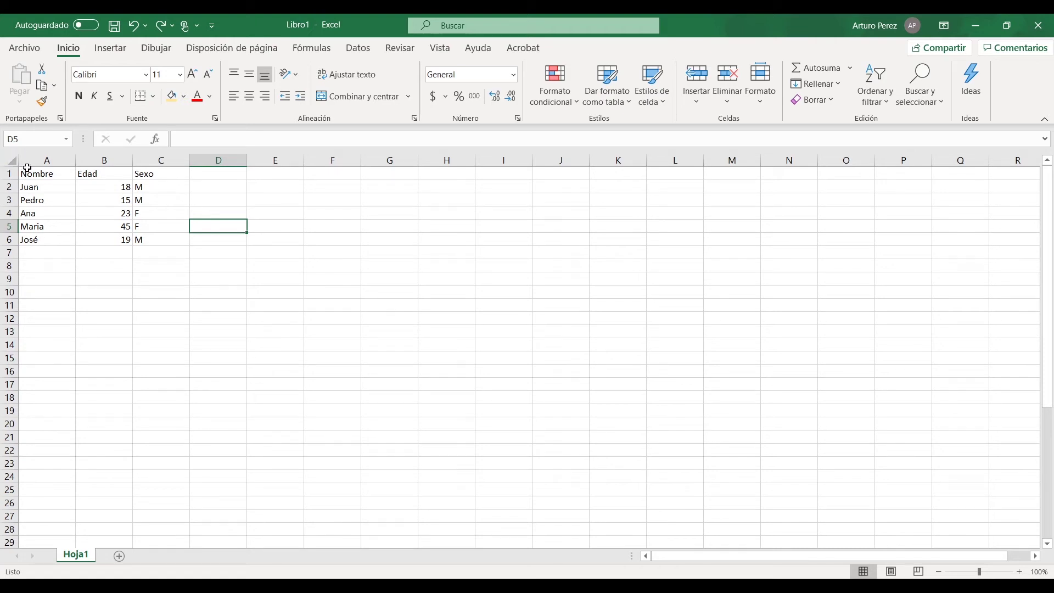
click(11, 160)
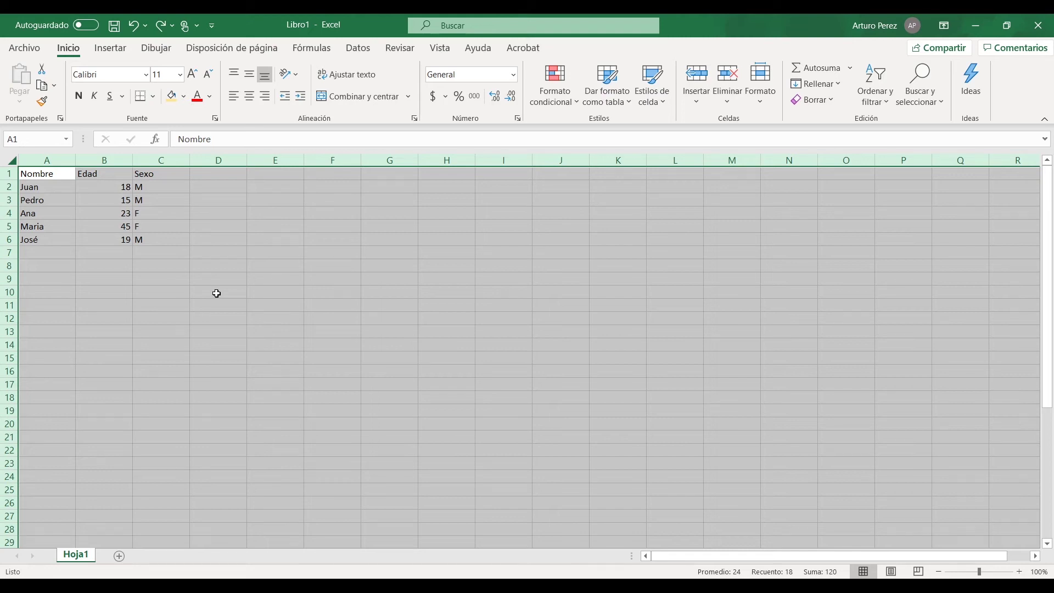
- Clear the contents of the table in A1:C6 and make A1 the active cell
drag(24, 173, 135, 242)
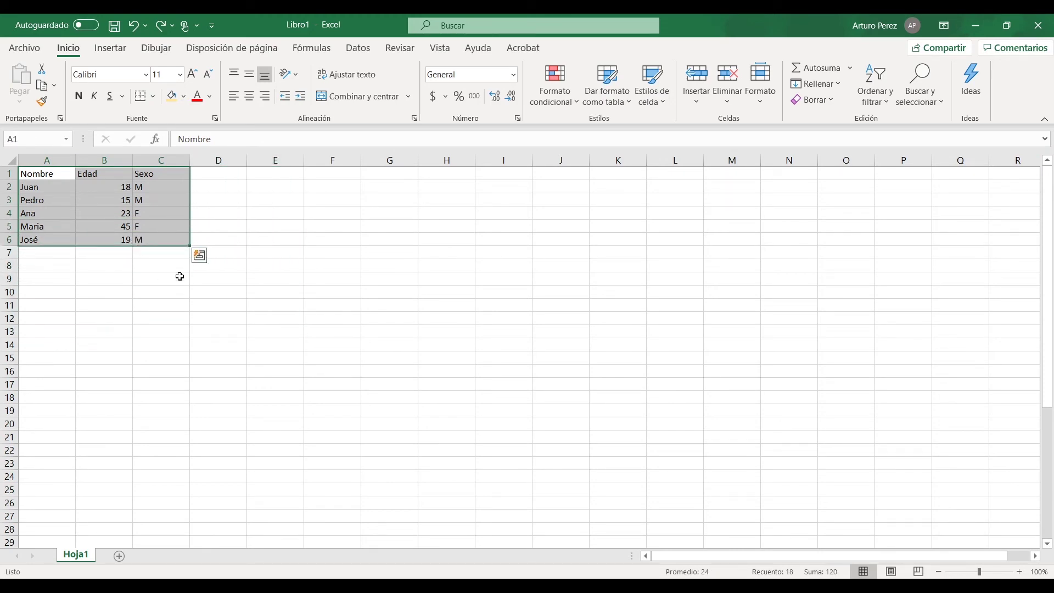
key(Delete)
click(63, 172)
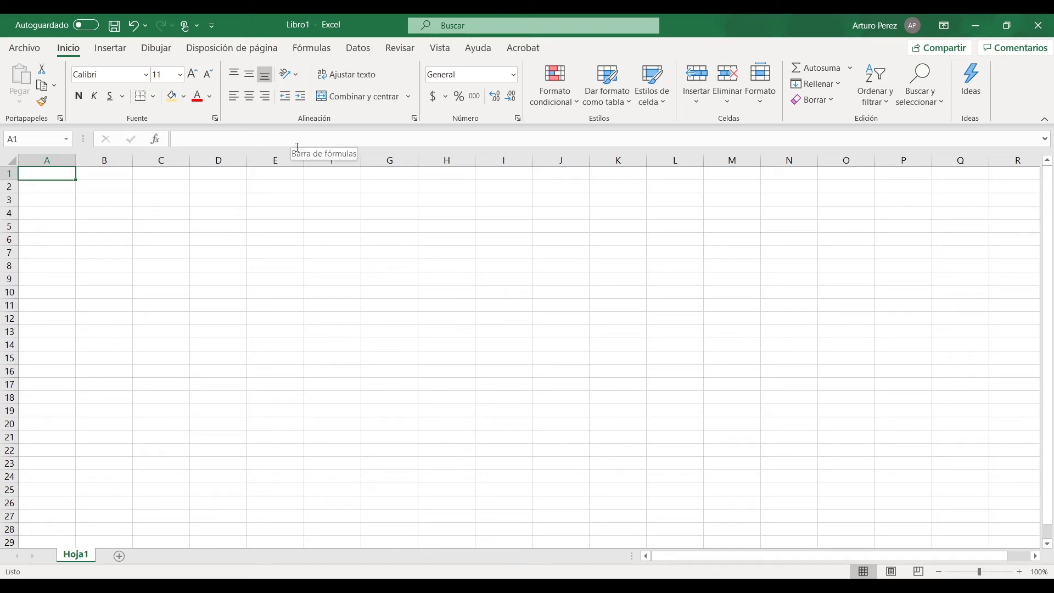
mouse_move(274, 142)
mouse_down()
mouse_move(285, 167)
mouse_move(262, 144)
mouse_up()
drag(379, 144, 389, 158)
mouse_move(472, 147)
mouse_down()
mouse_move(764, 172)
mouse_move(986, 173)
mouse_up()
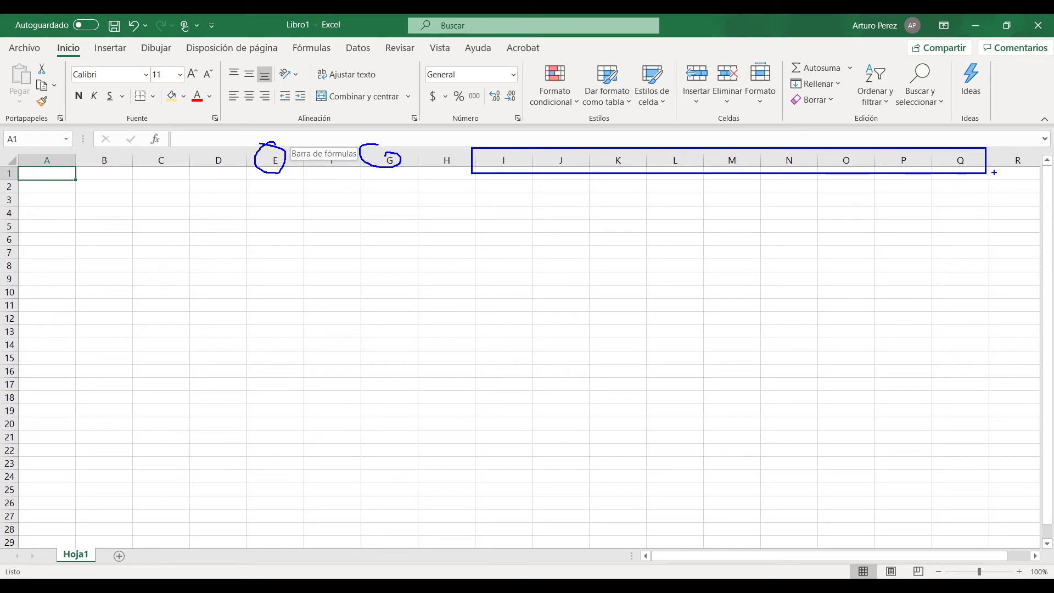
key(Escape)
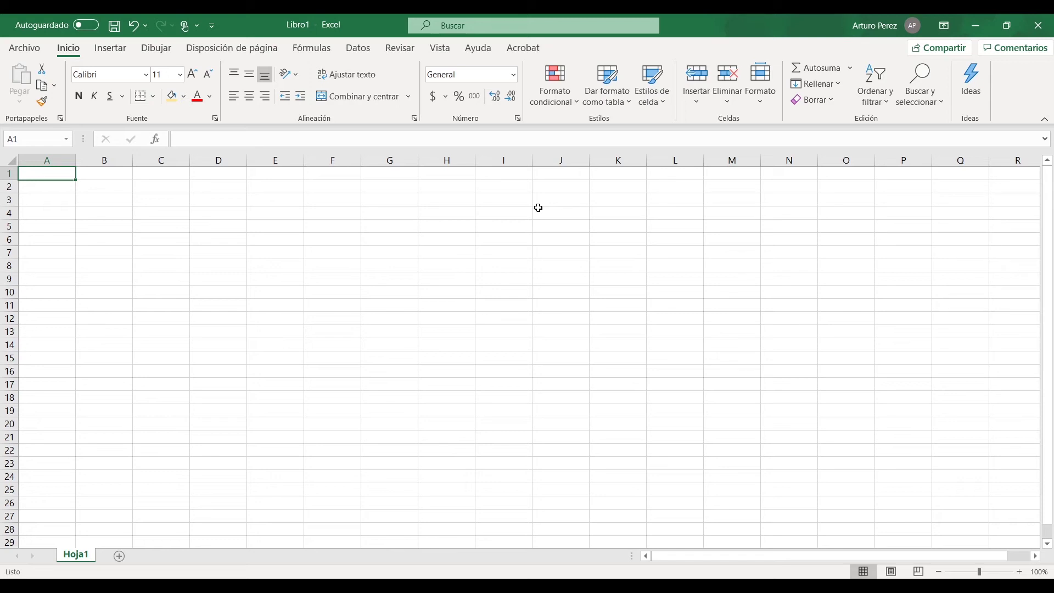
- Select the whole of column I and the whole of row 6, and return to cell A1
click(508, 160)
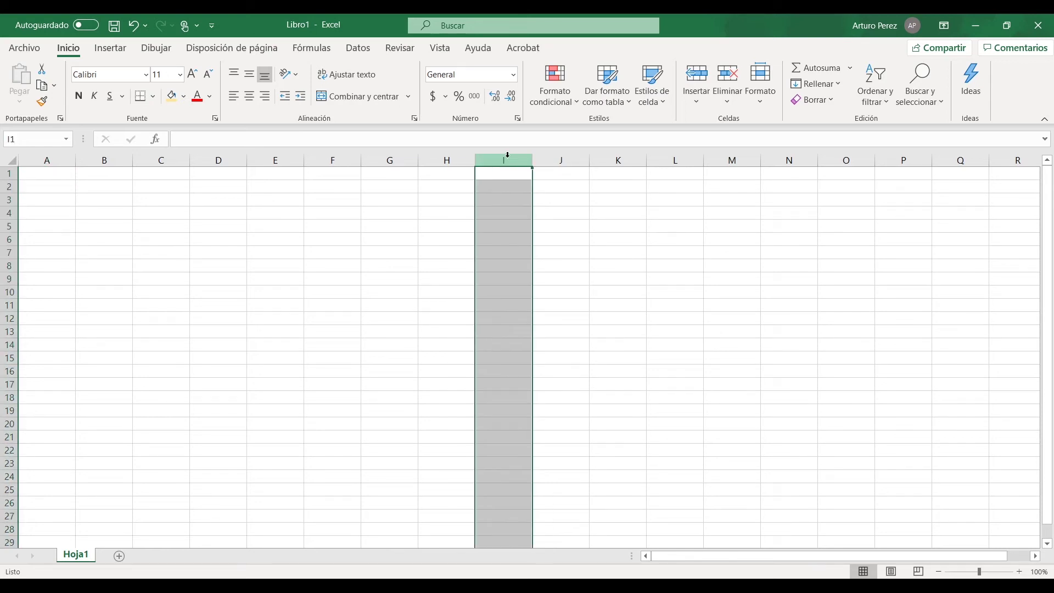
scroll(535, 351, down, 6)
scroll(535, 354, down, 3)
scroll(527, 364, up, 9)
click(8, 239)
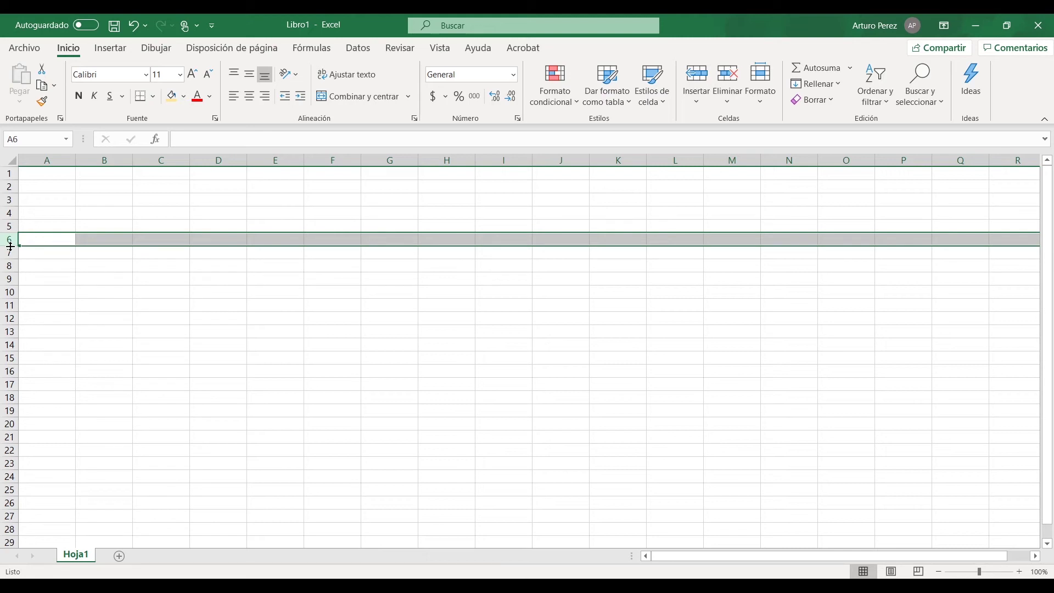
click(48, 173)
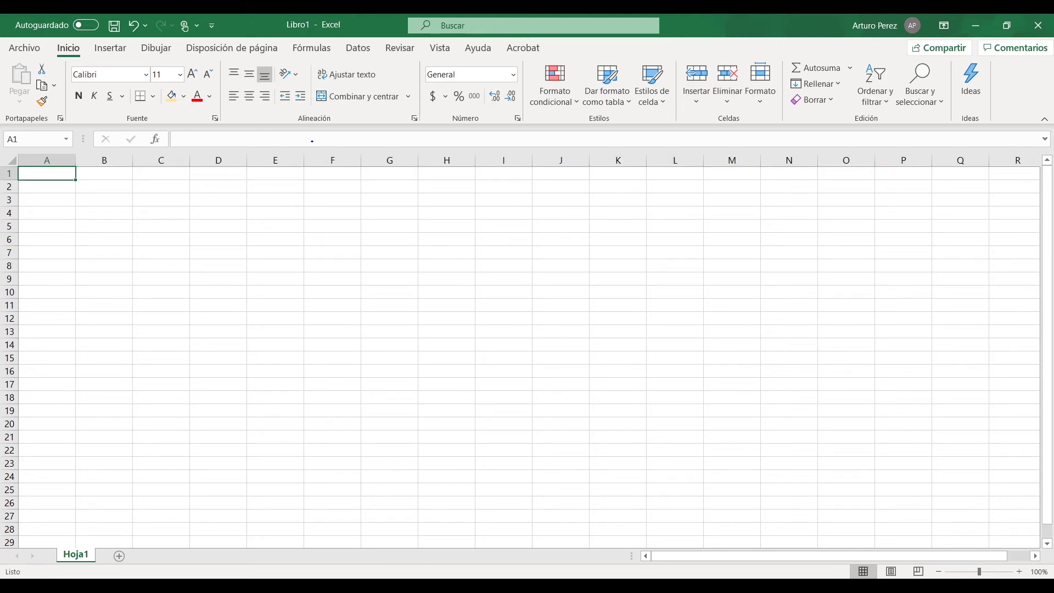
mouse_move(312, 141)
mouse_down()
mouse_move(330, 179)
mouse_move(346, 144)
mouse_move(313, 137)
mouse_up()
mouse_move(3, 234)
mouse_down()
mouse_move(3, 246)
mouse_move(18, 242)
mouse_move(4, 233)
mouse_up()
key(Escape)
mouse_move(51, 546)
mouse_down()
mouse_move(77, 564)
mouse_move(113, 568)
mouse_up()
click(116, 515)
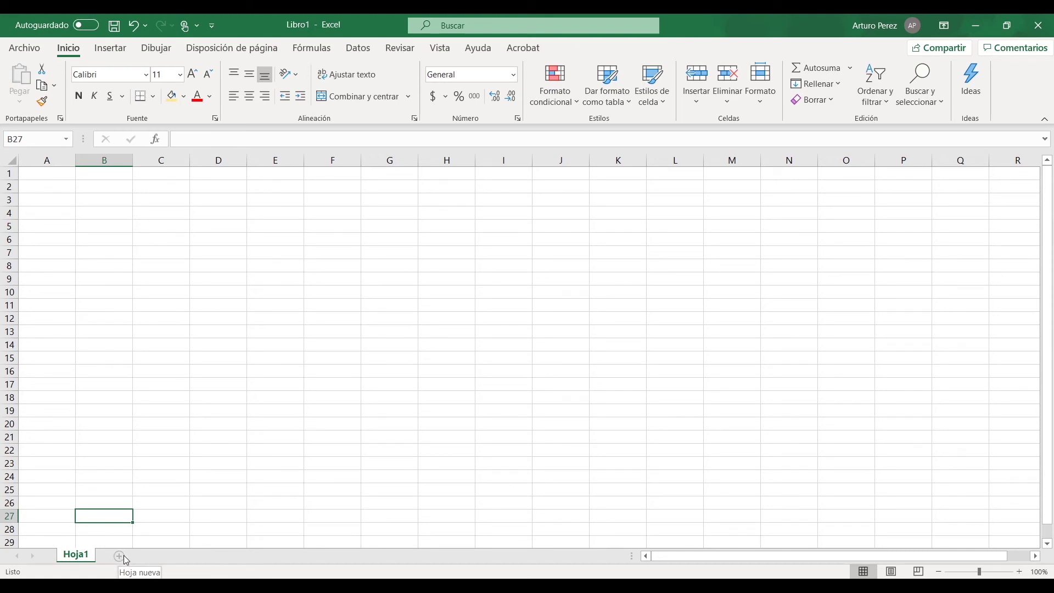
- Add more than twenty new blank worksheets to the workbook after Hoja1
click(119, 558)
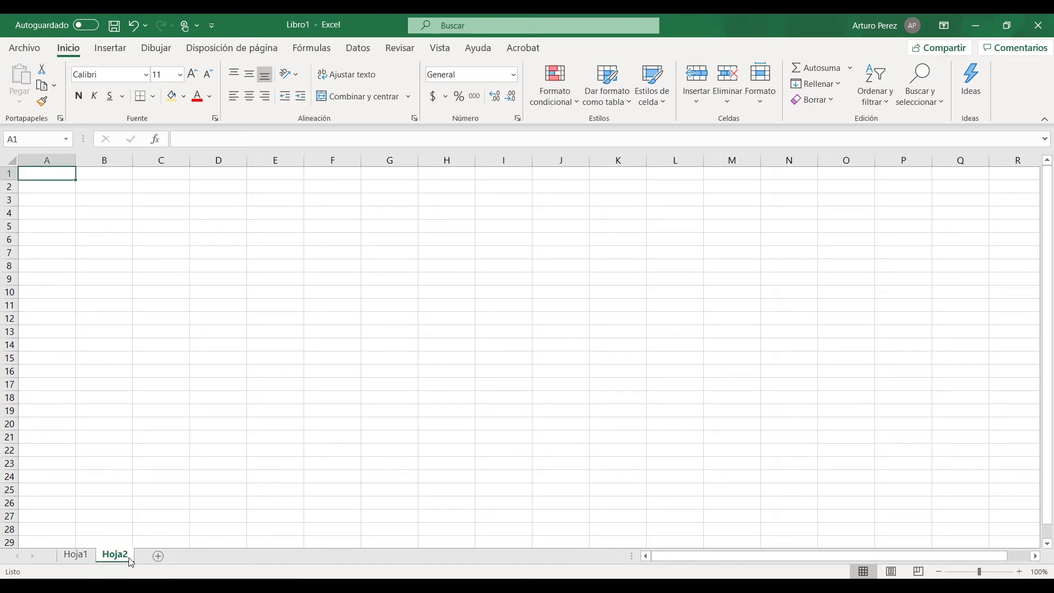
click(158, 557)
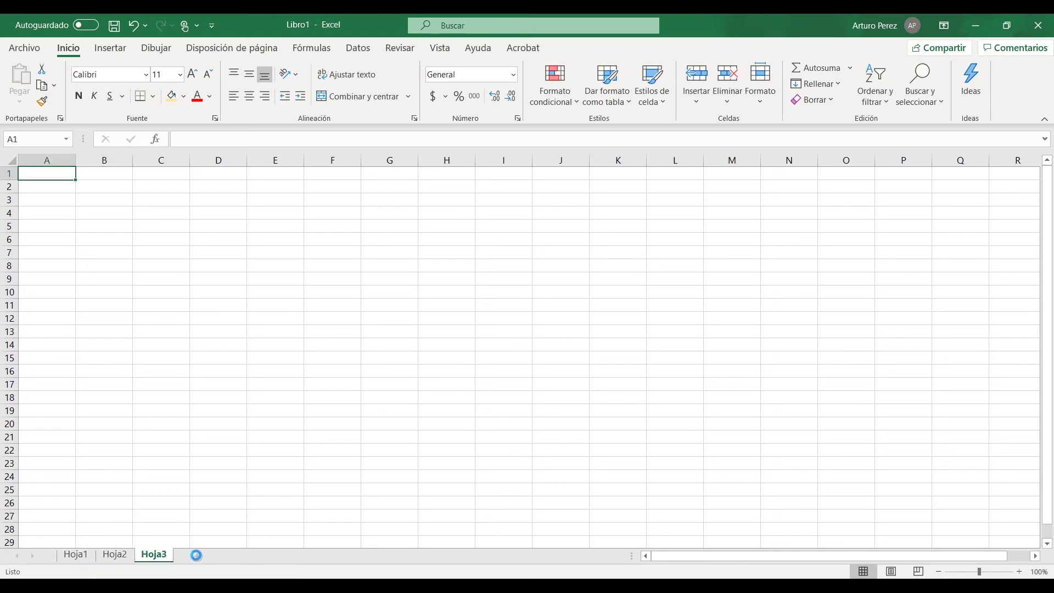
click(196, 555)
click(236, 556)
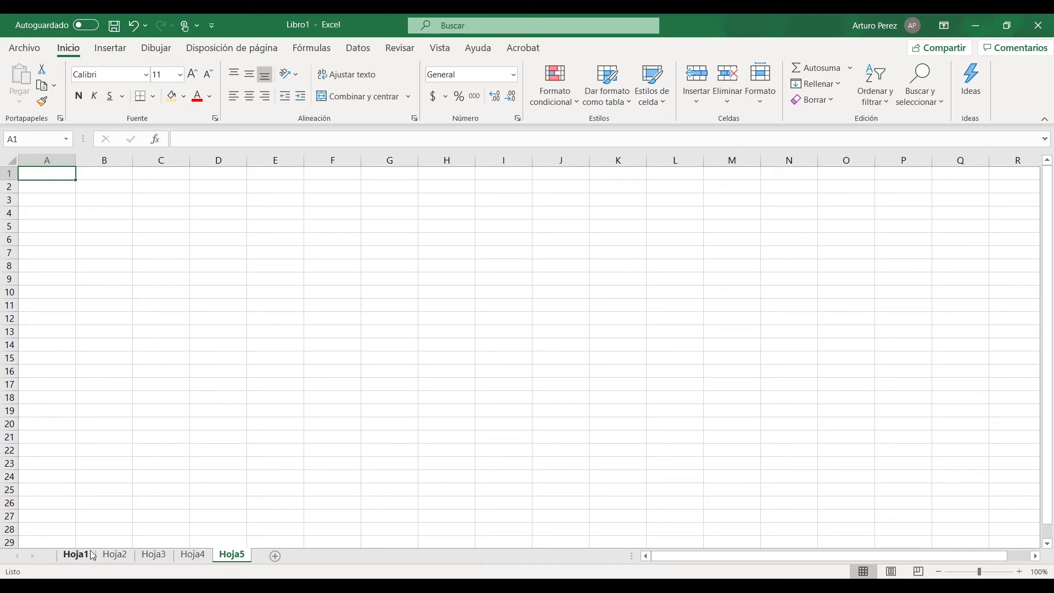
click(275, 556)
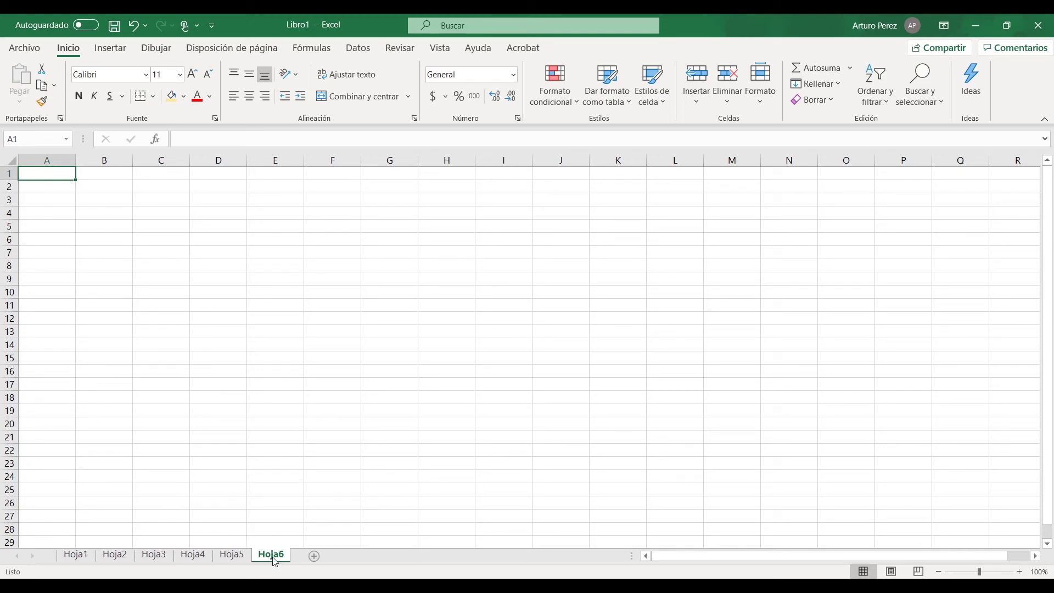
click(315, 556)
click(354, 555)
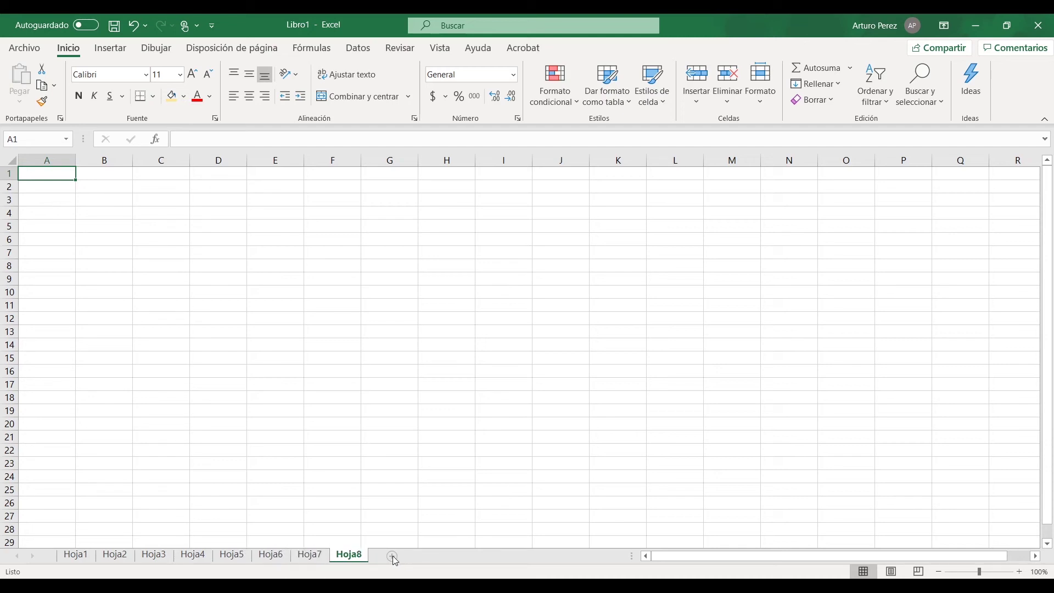
click(393, 556)
click(428, 556)
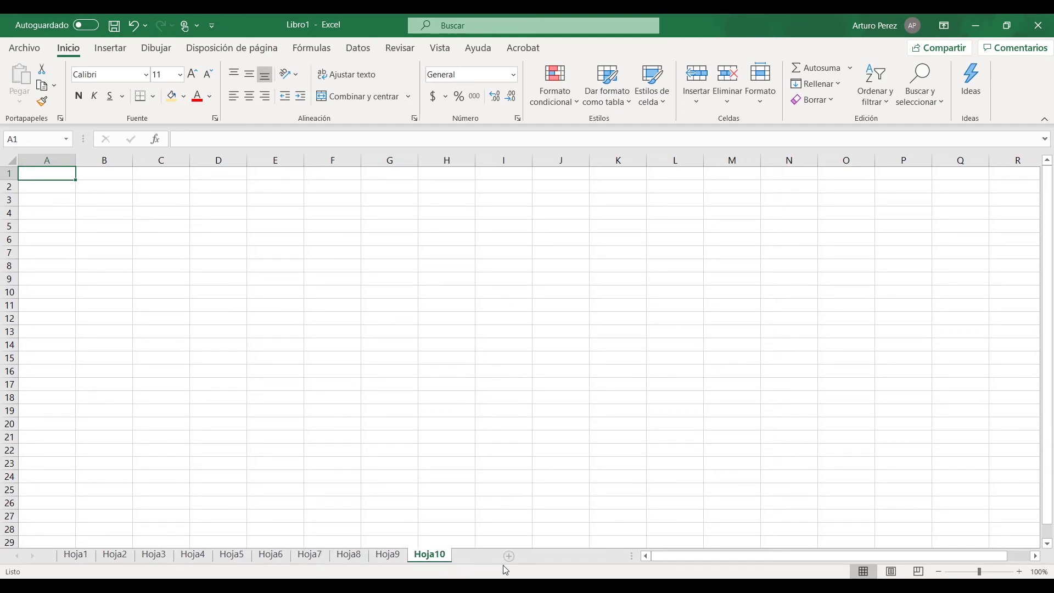
click(471, 556)
click(518, 556)
click(564, 557)
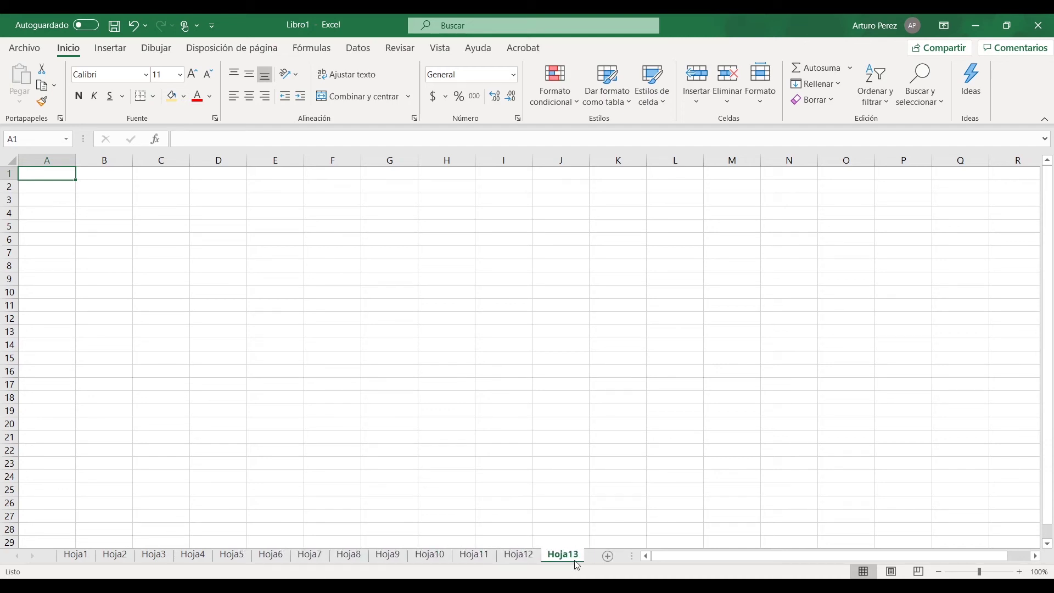
click(609, 557)
click(612, 557)
- Return to sheet Hoja1, browse forward through the worksheet list and open sheet Hoja20
click(72, 557)
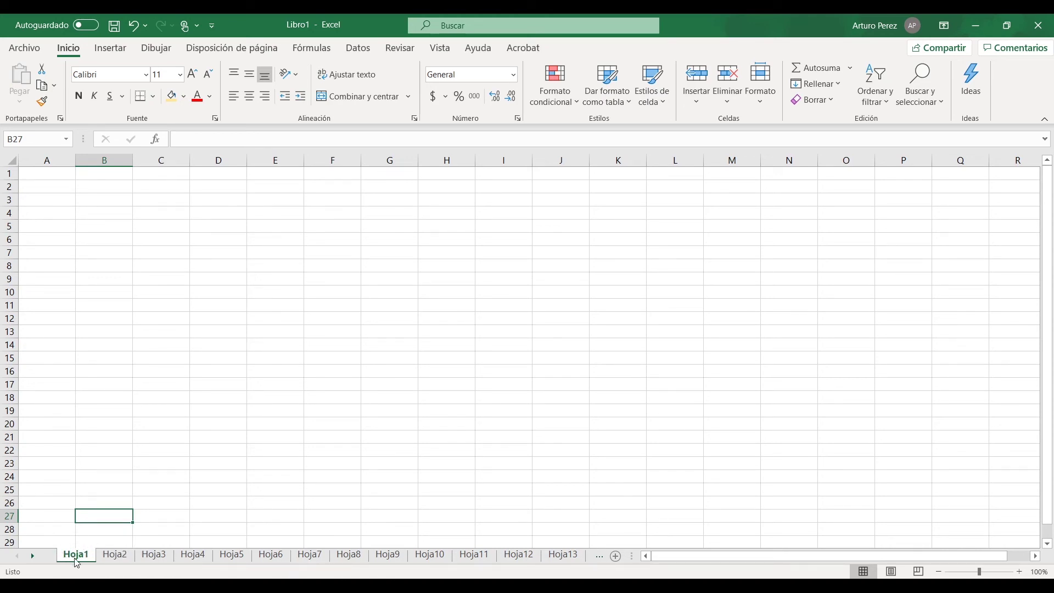
click(34, 557)
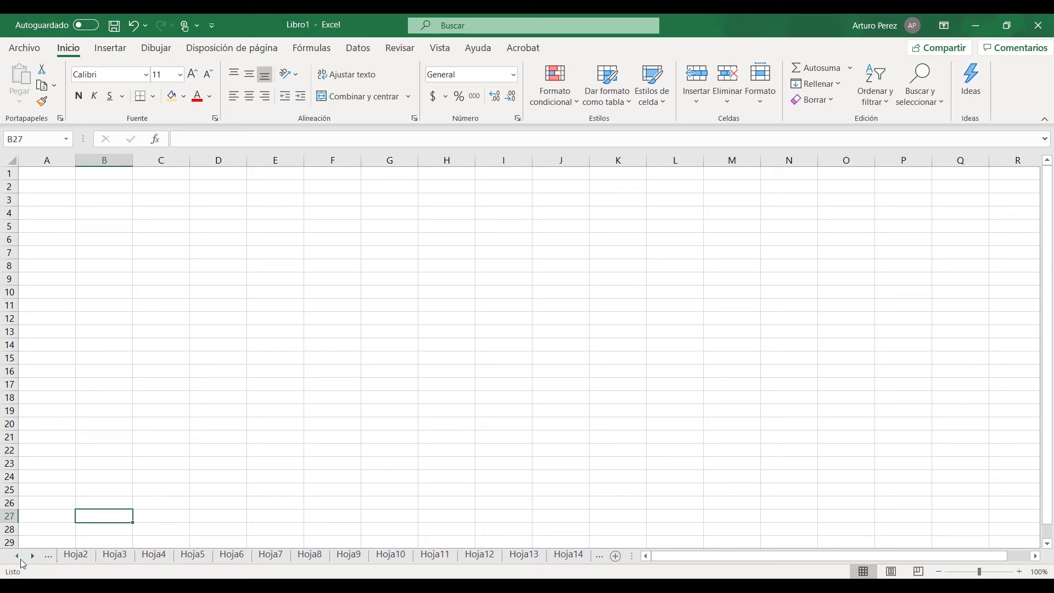
click(17, 556)
click(33, 556)
click(33, 556)
click(33, 556)
click(33, 556)
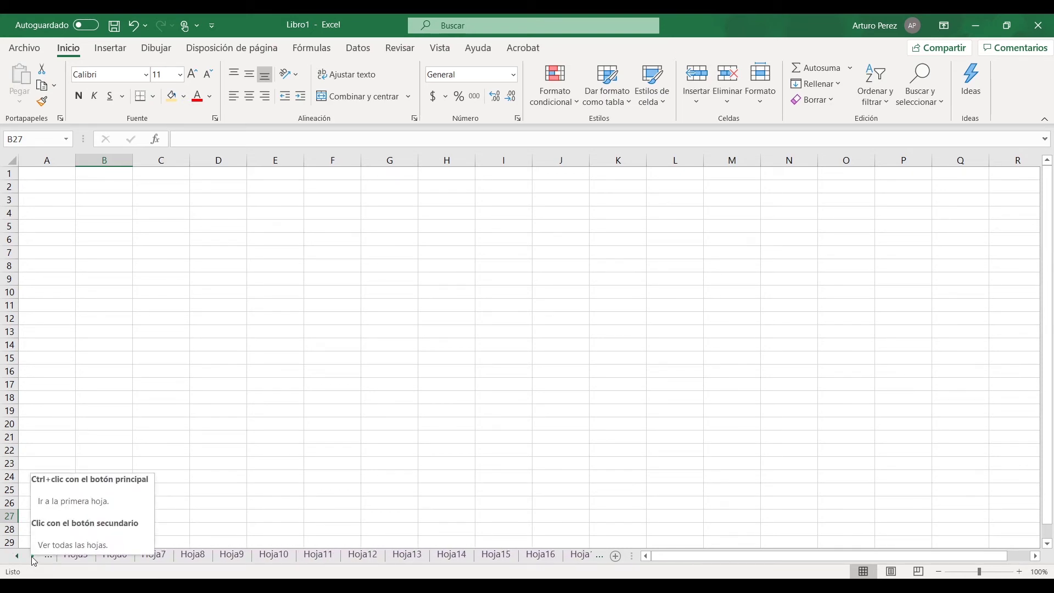
click(33, 556)
click(33, 556)
click(33, 556)
click(33, 557)
click(33, 556)
click(33, 557)
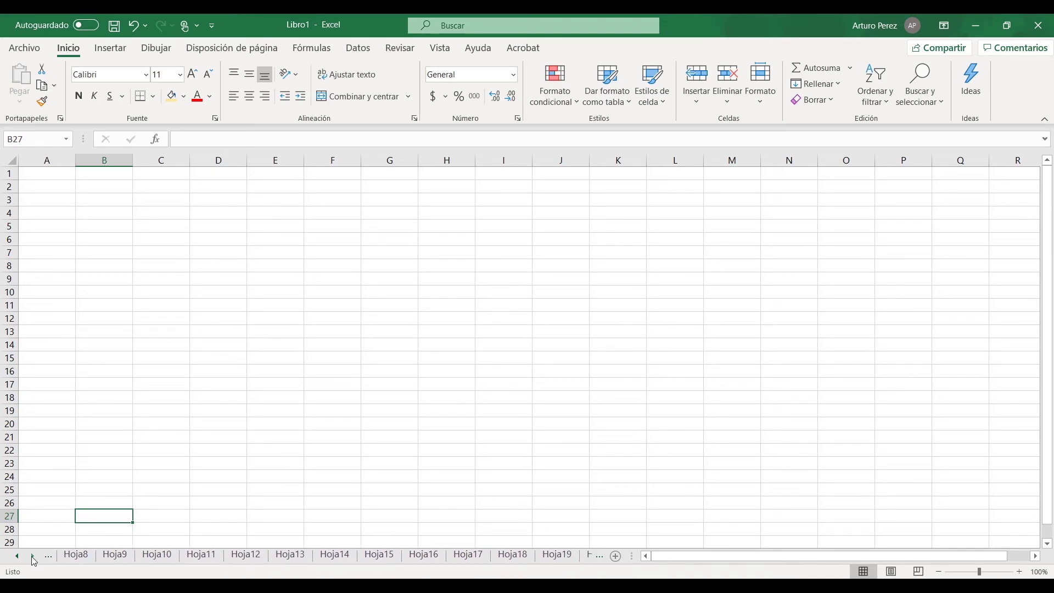
click(33, 556)
click(438, 555)
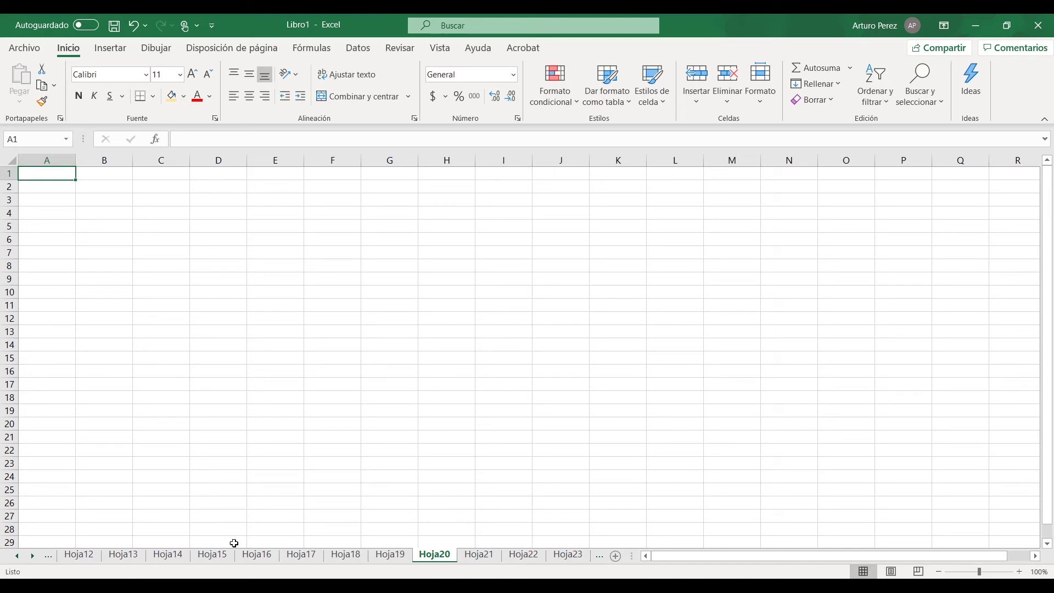
- Browse back to the start of the worksheet list and open sheet Hoja1
click(17, 556)
click(18, 556)
click(18, 556)
click(19, 556)
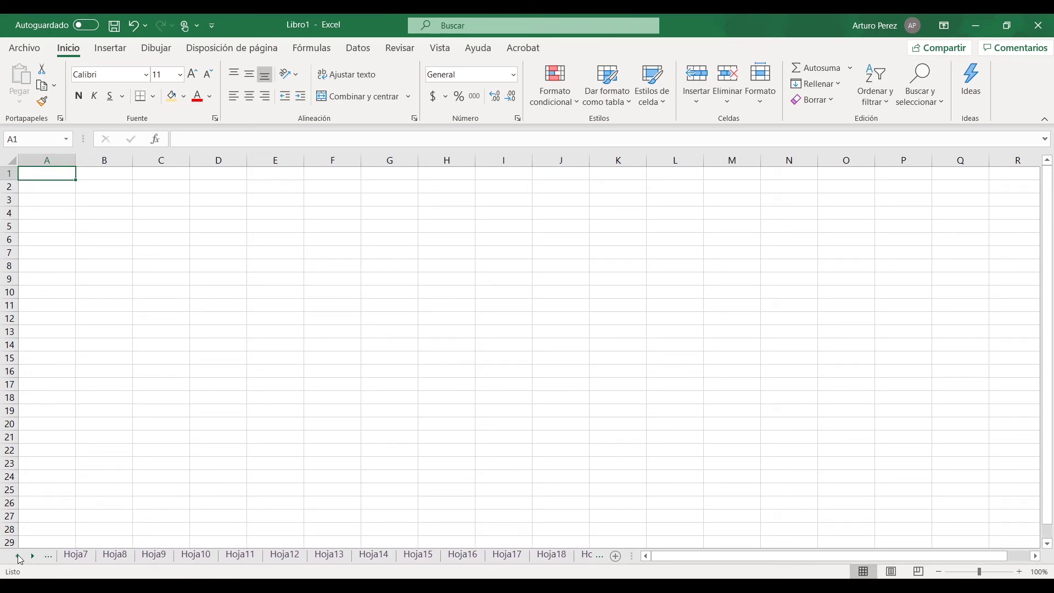
click(18, 556)
click(18, 556)
click(19, 556)
click(18, 556)
click(18, 555)
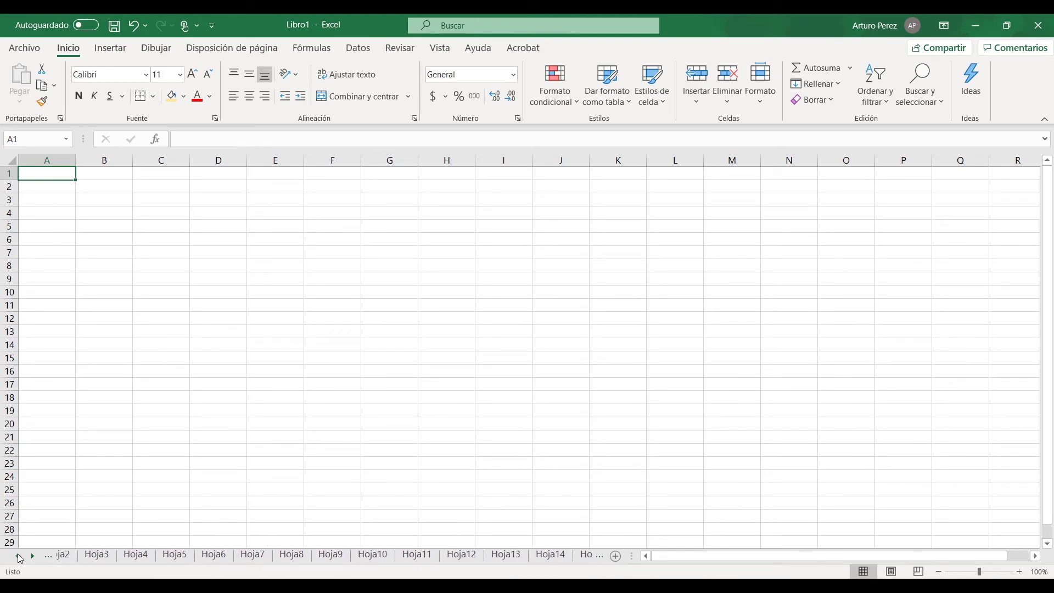
click(18, 556)
click(18, 555)
click(75, 556)
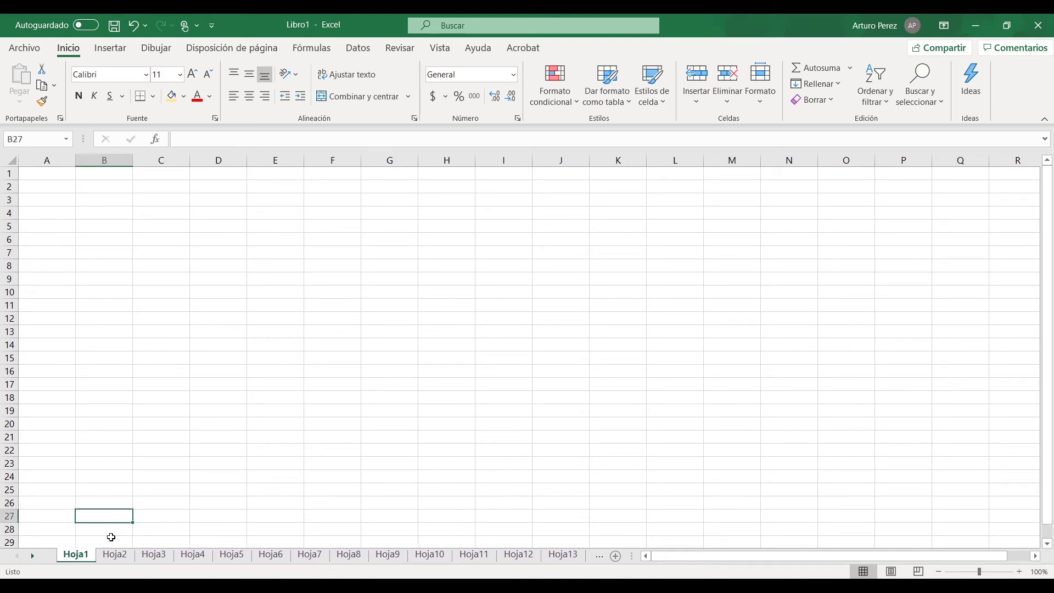
- Rename sheet Hoja1 as Uno
double_click(75, 557)
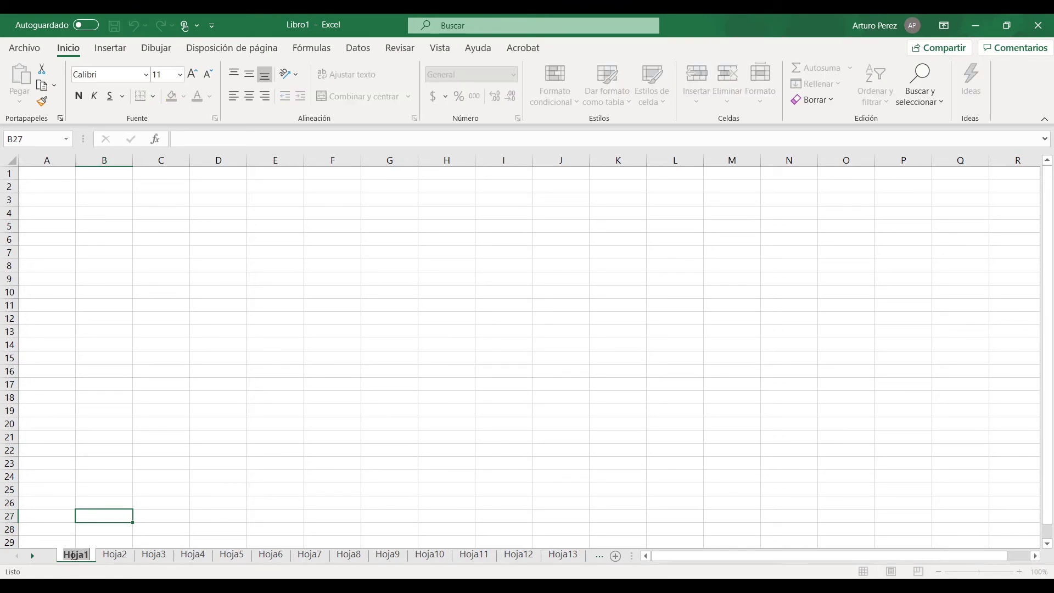
text(Uno)
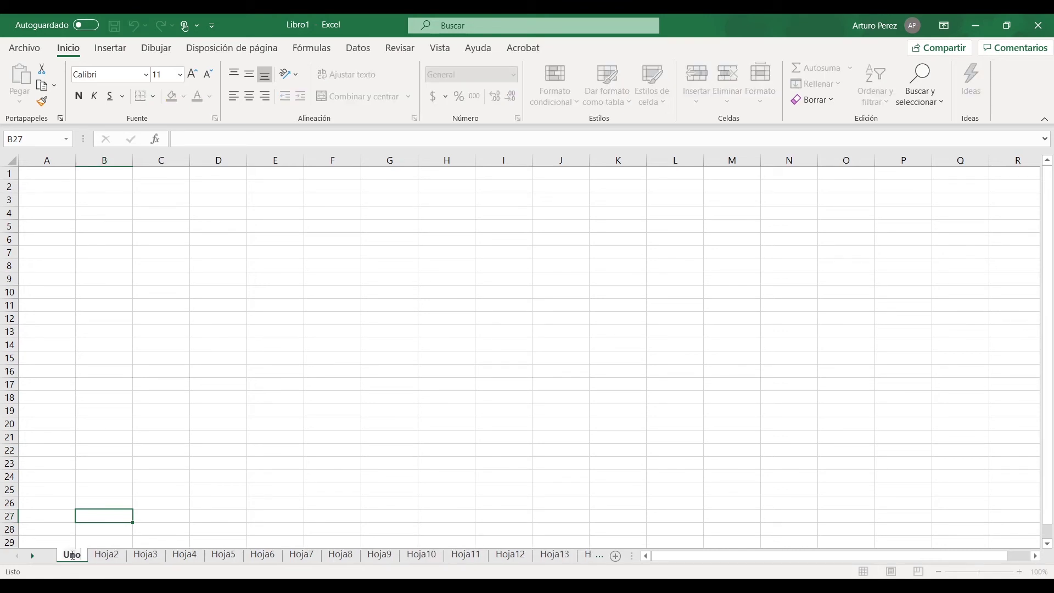
key(Return)
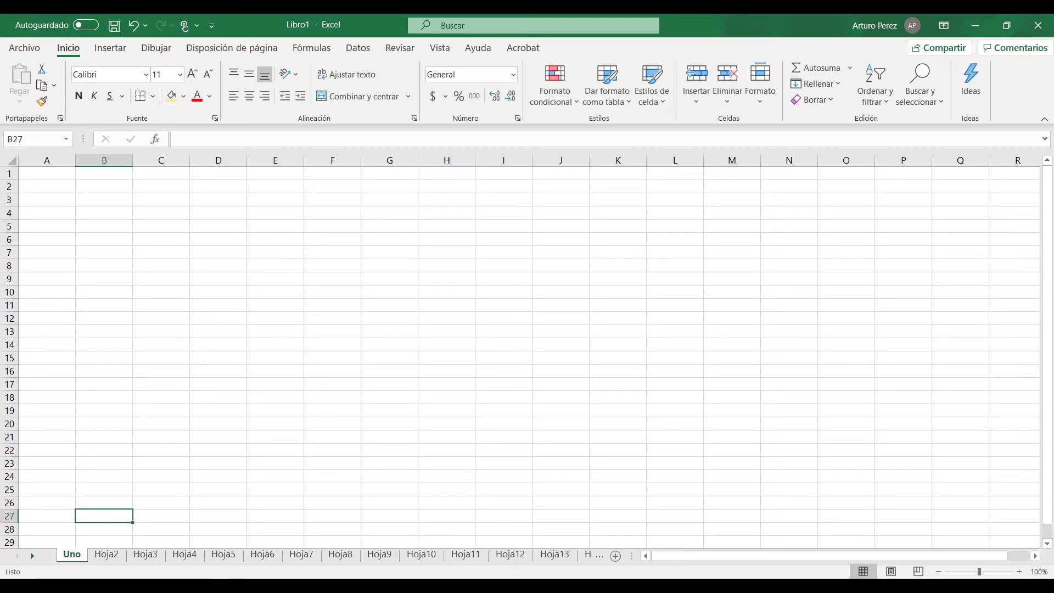
- Rename sheet Hoja2 as Dos
double_click(107, 555)
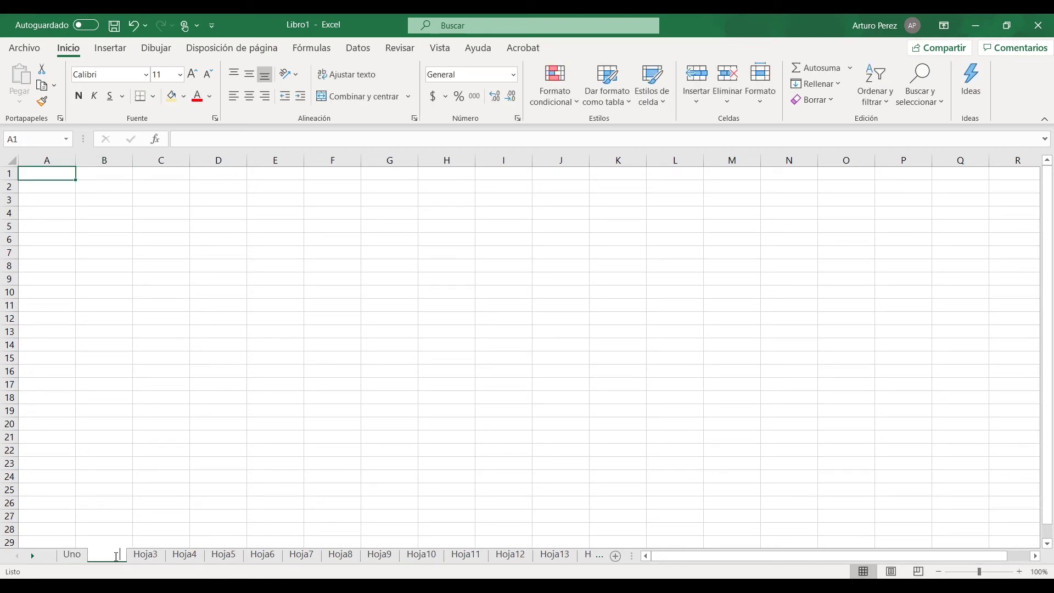
text(Dos)
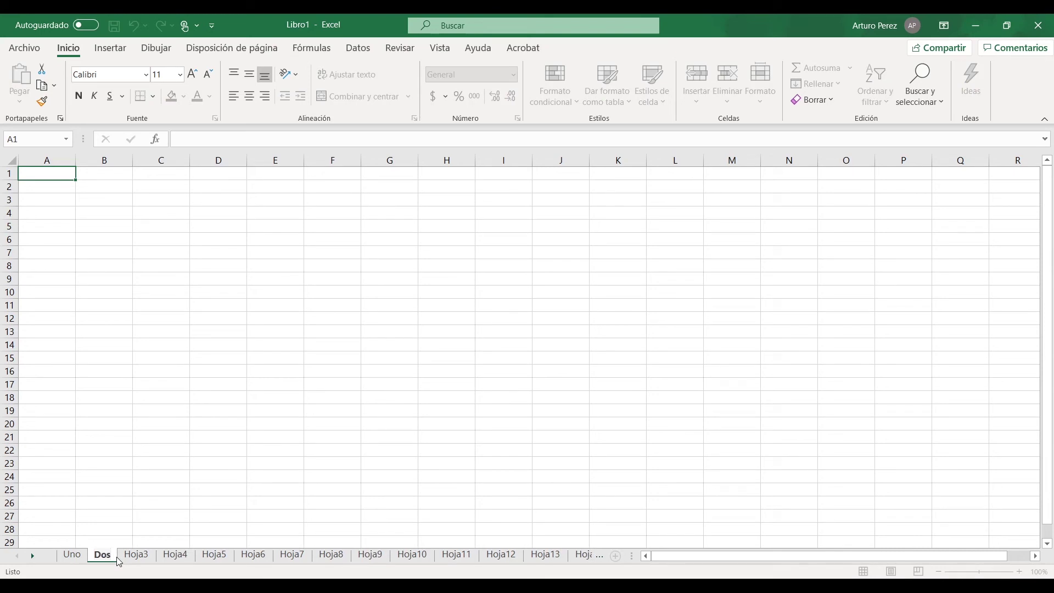
key(Return)
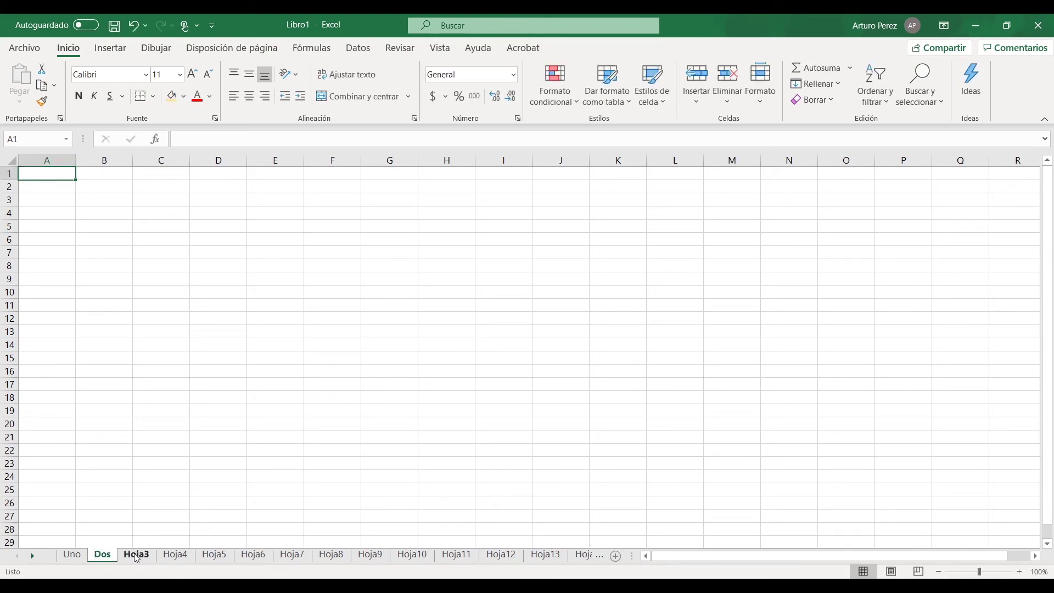
- Rename sheet Hoja3 as Tres
right_click(140, 558)
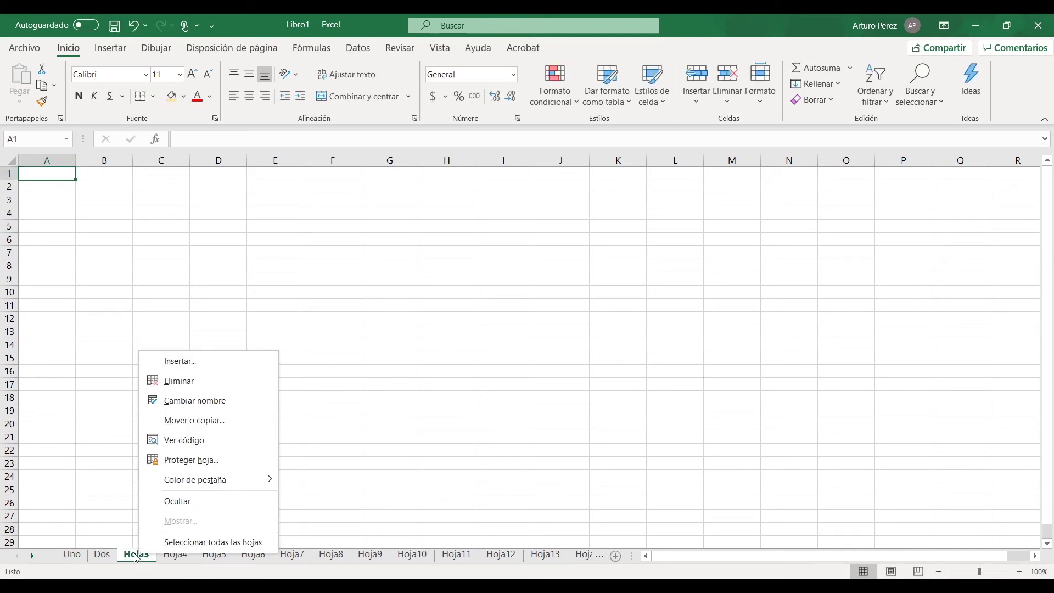
click(225, 400)
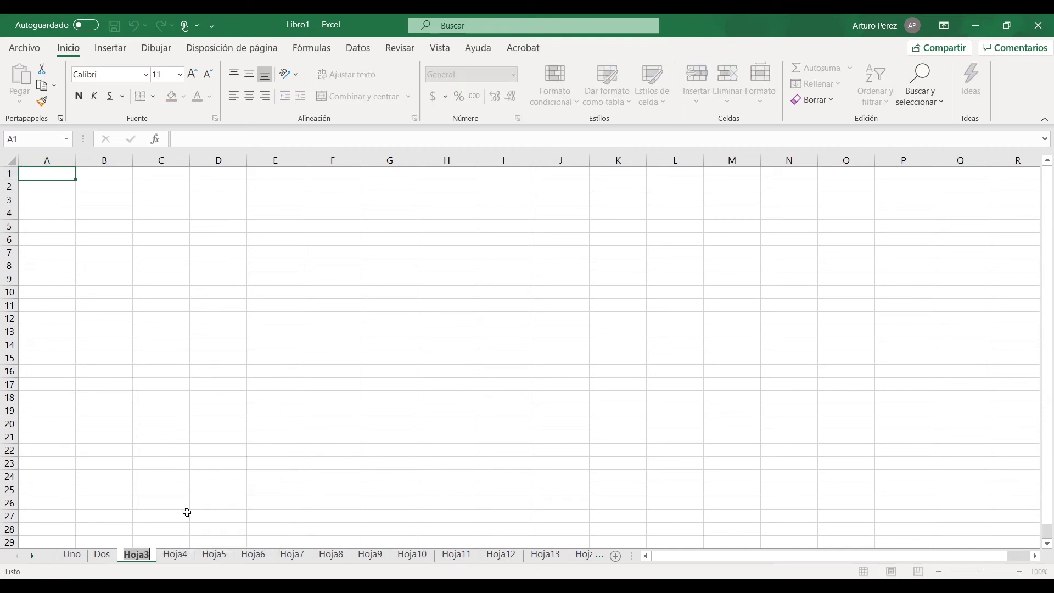
text(Tres)
key(Return)
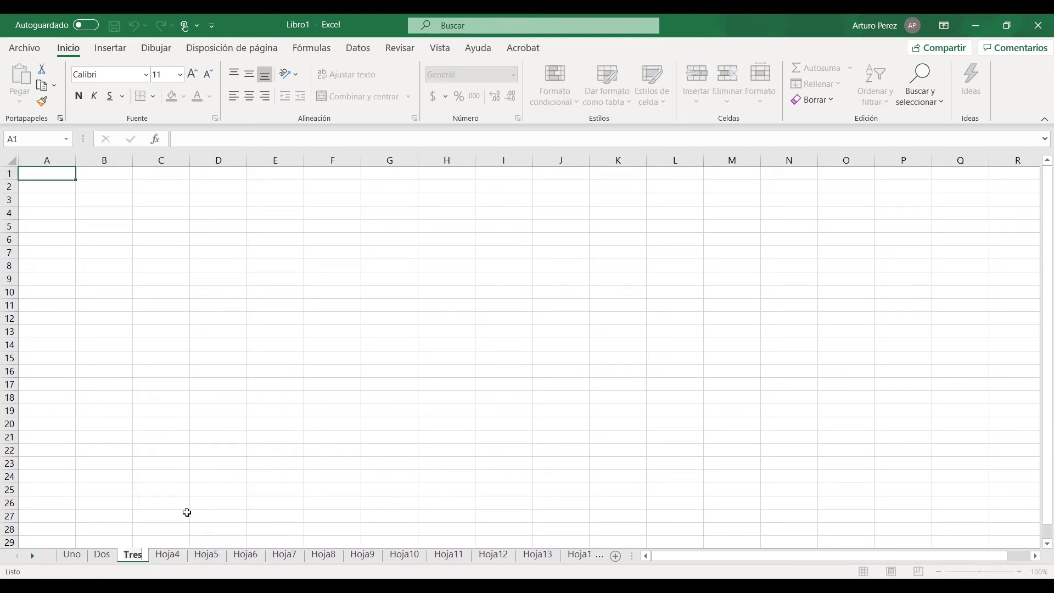
click(198, 467)
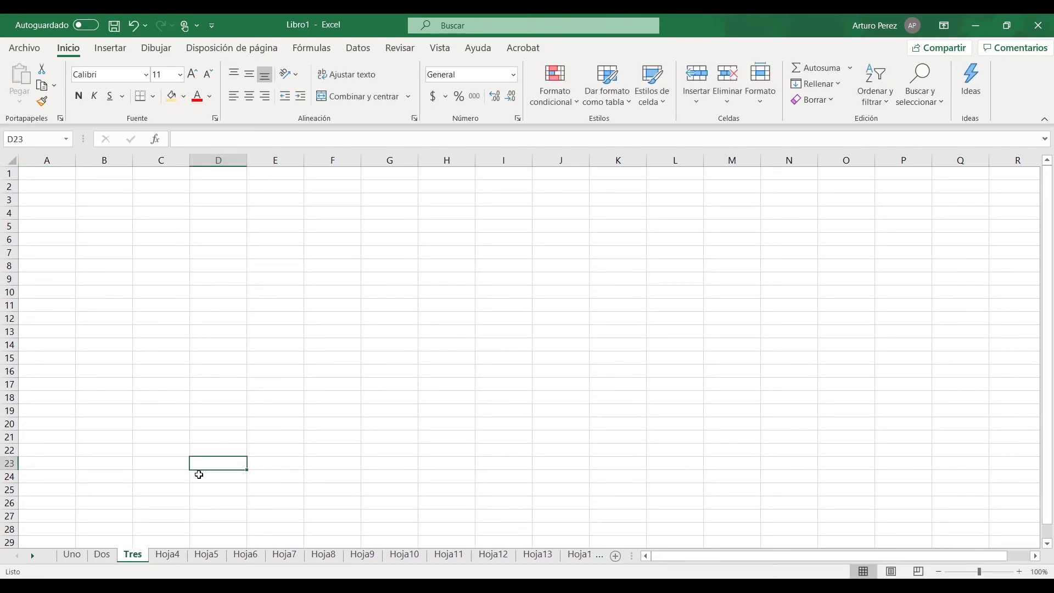
- Rename sheet Hoja4 as Cuatro
right_click(171, 556)
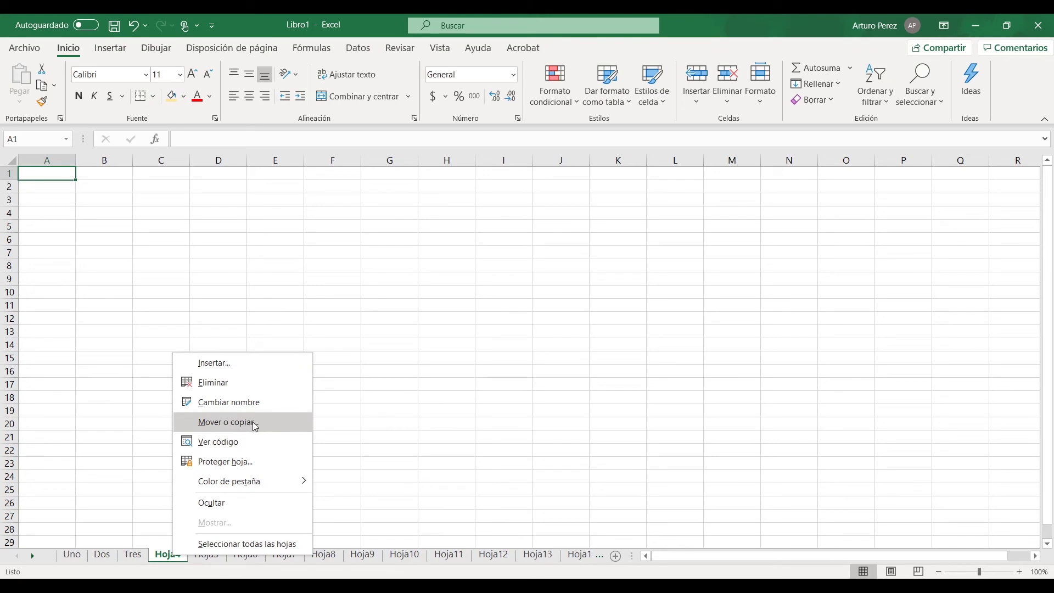
click(231, 401)
text(Cuatro)
click(267, 444)
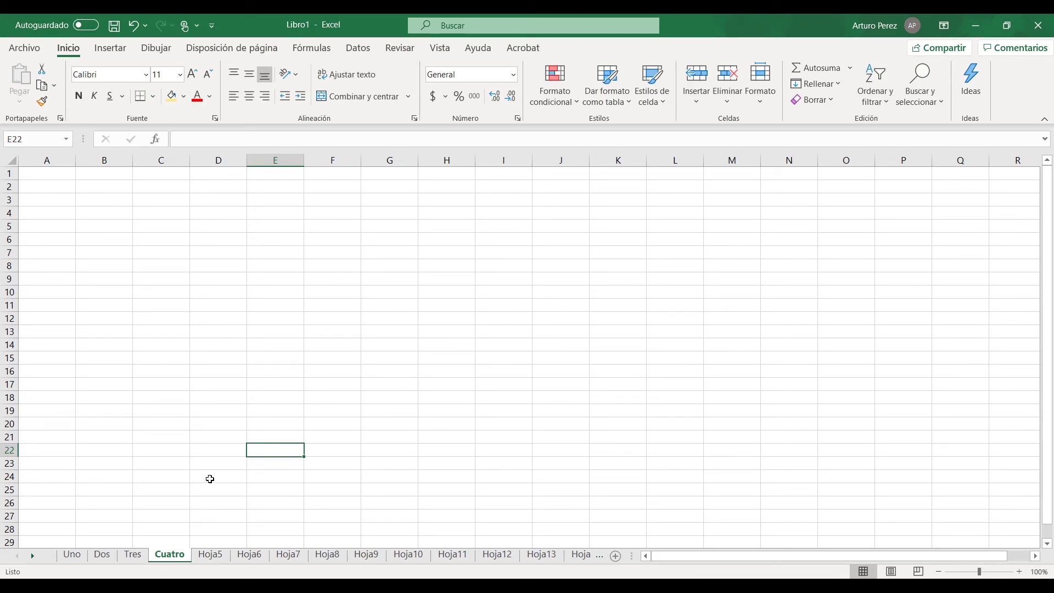
- Set the tab colour of sheet Hoja5 to standard red and view it from sheets Hoja7 through Hoja10
right_click(221, 561)
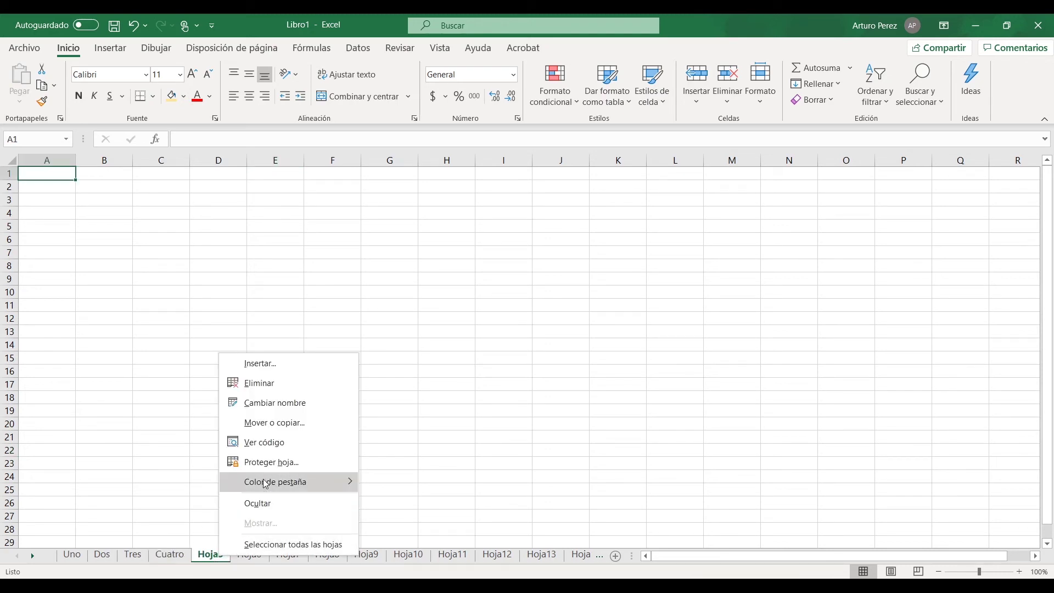
mouse_move(266, 484)
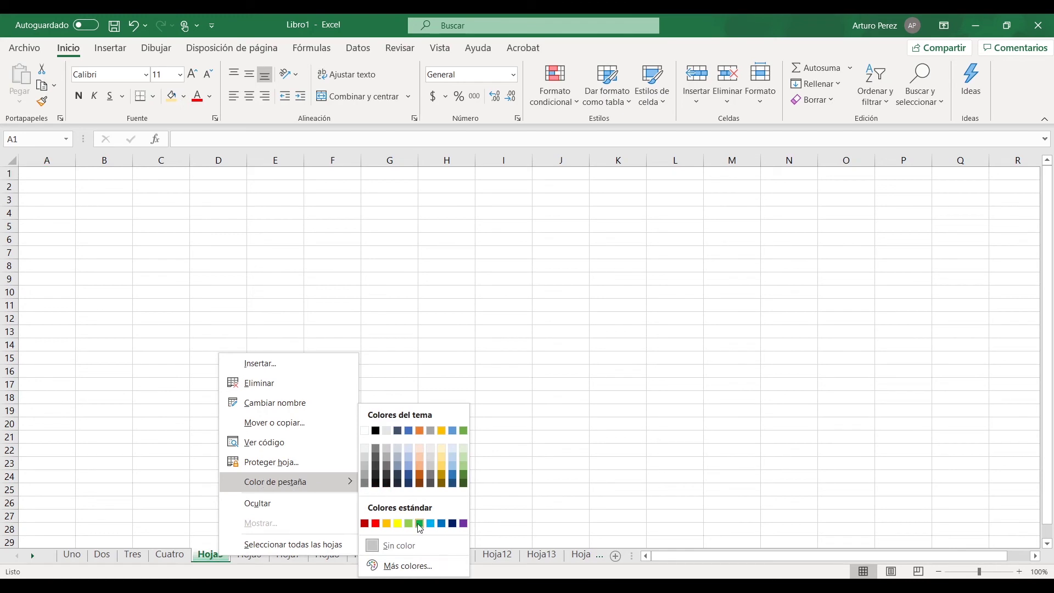
click(376, 524)
click(325, 411)
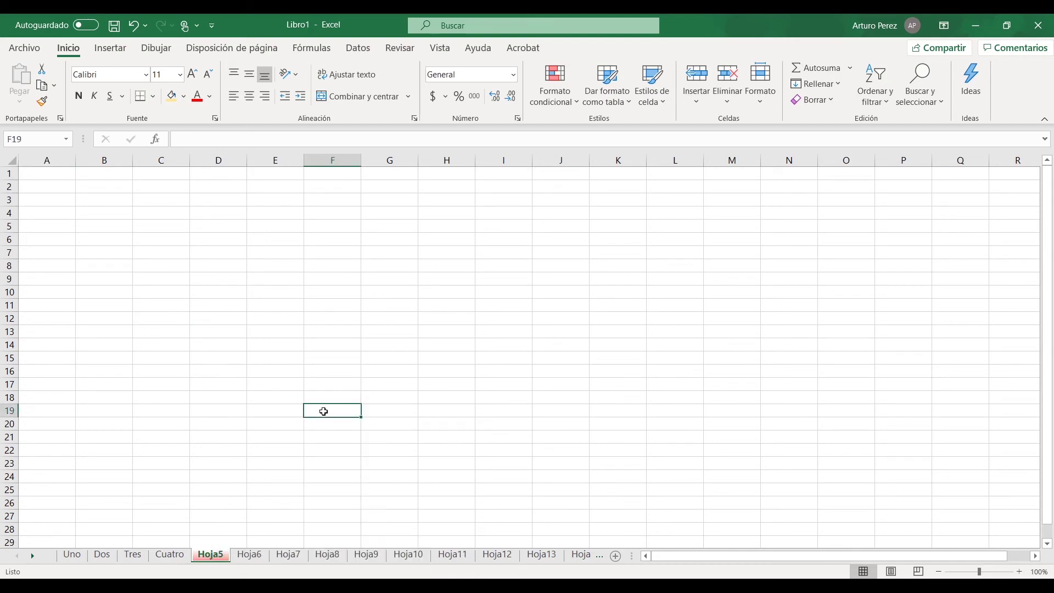
click(288, 555)
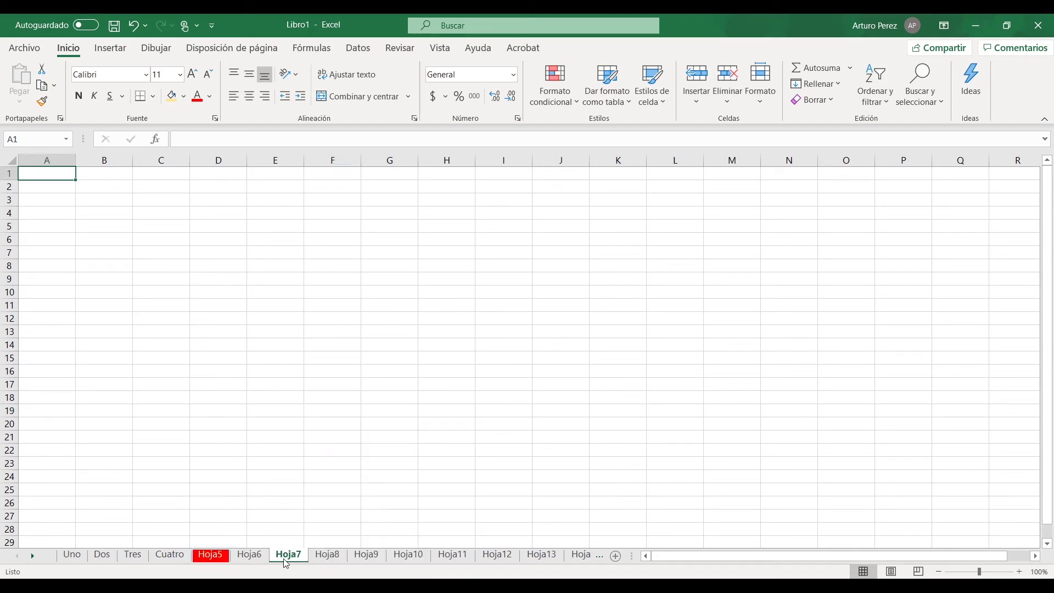
click(328, 556)
click(368, 557)
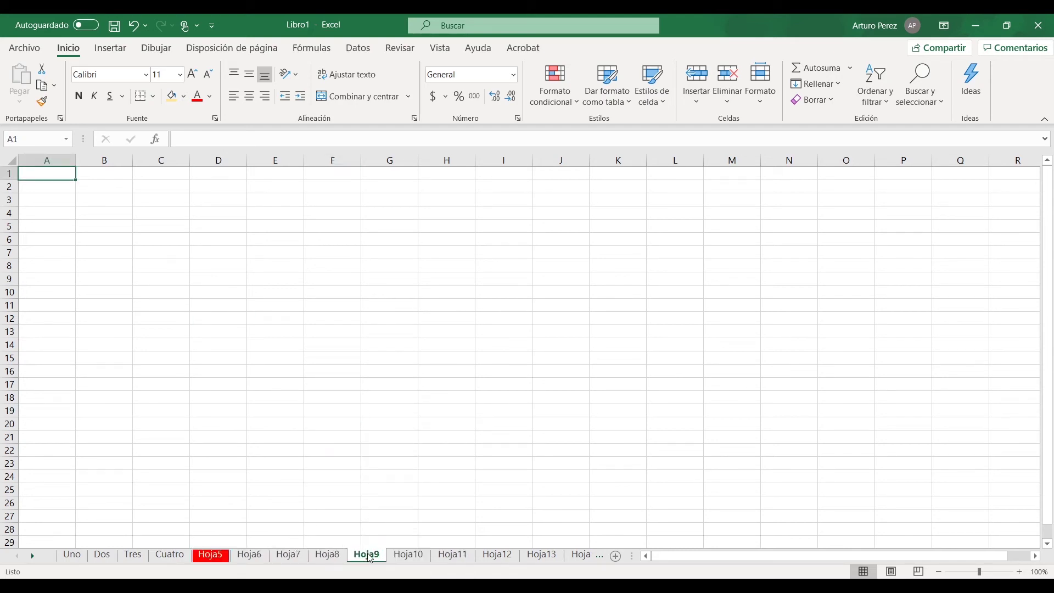
click(406, 556)
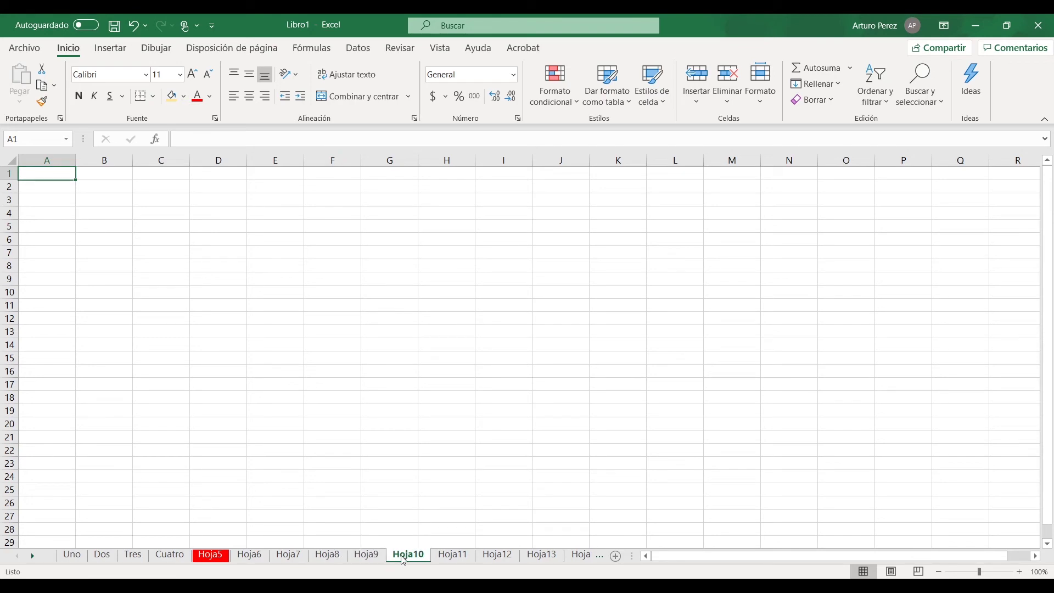
- Set the tab colour of sheet Hoja6 to standard yellow and view it from sheets Hoja9 and Hoja10
click(254, 557)
right_click(261, 560)
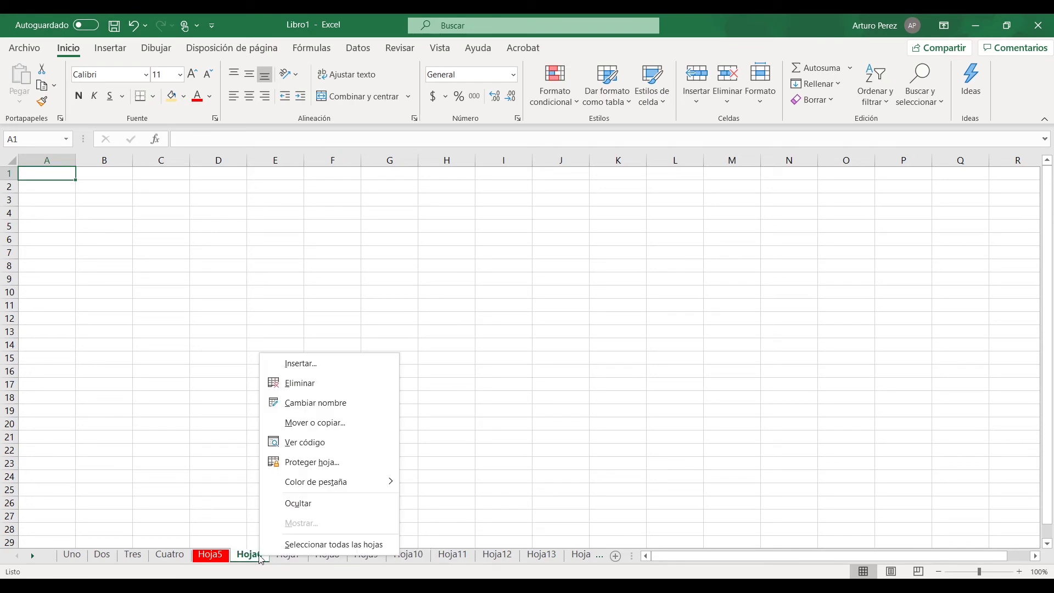
mouse_move(361, 483)
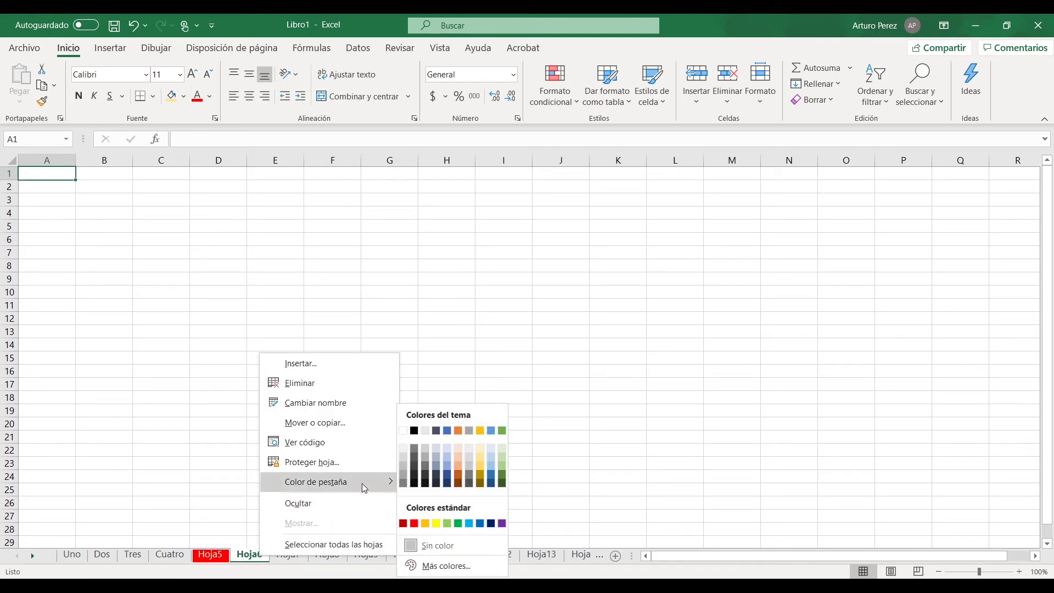
click(443, 523)
click(369, 384)
drag(369, 546, 370, 560)
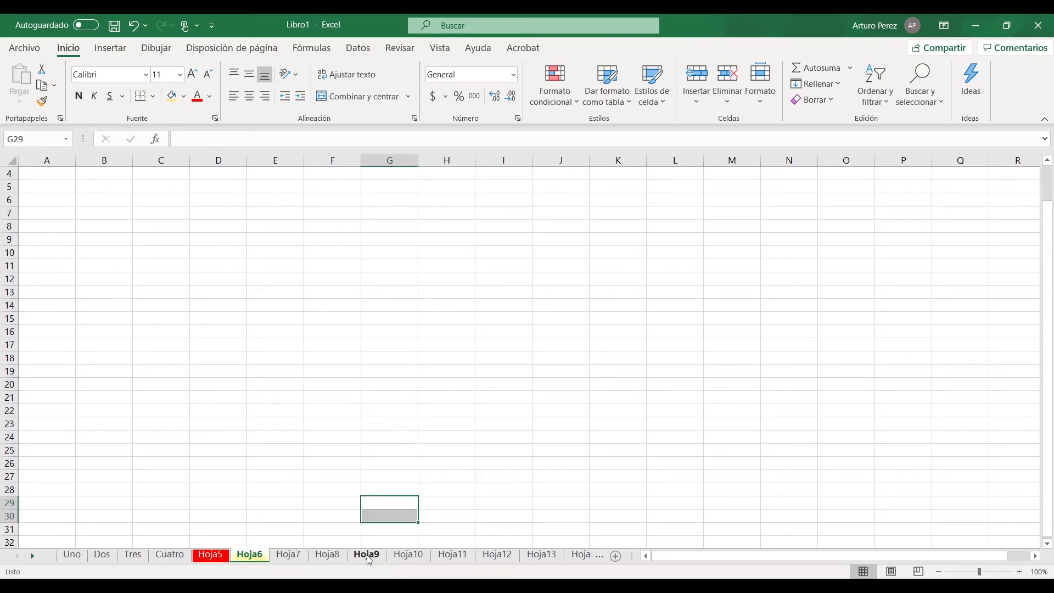
click(367, 556)
click(412, 556)
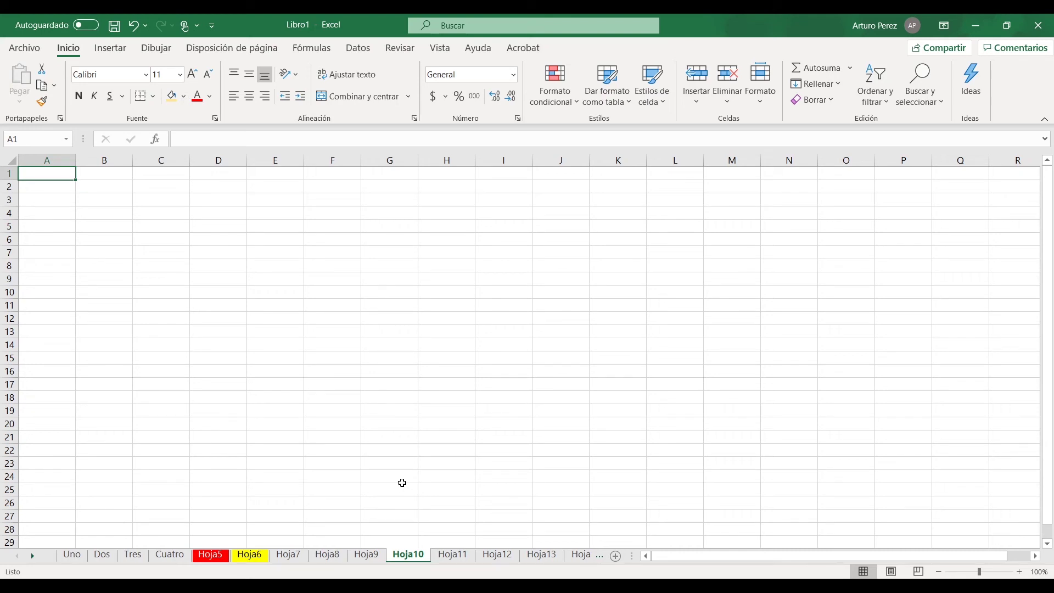
- Revisit the coloured sheets Hoja6 and Hoja5, selecting cell F19 on Hoja5
click(251, 557)
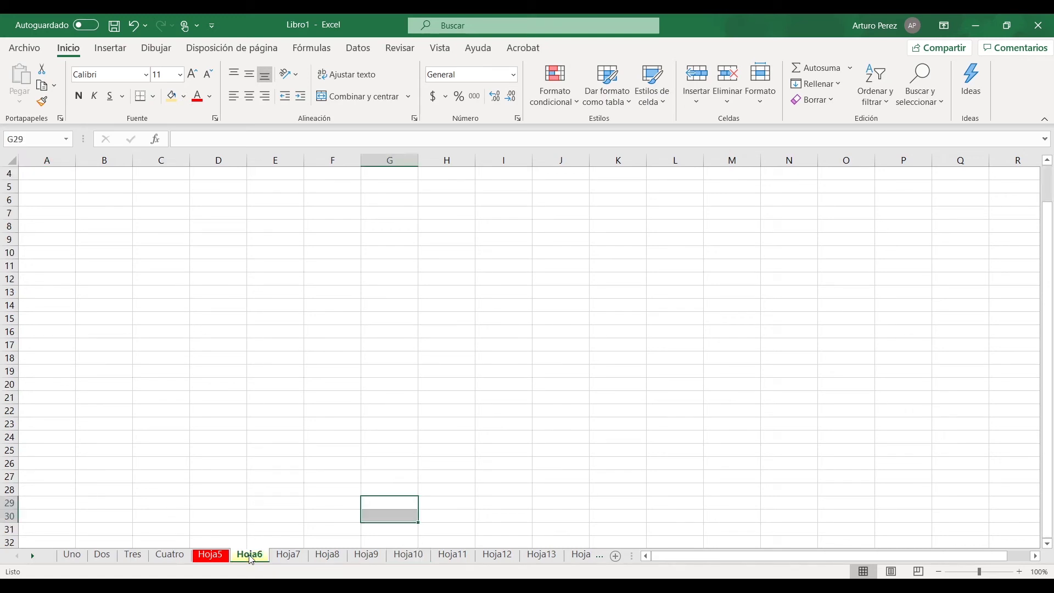
click(210, 555)
click(335, 411)
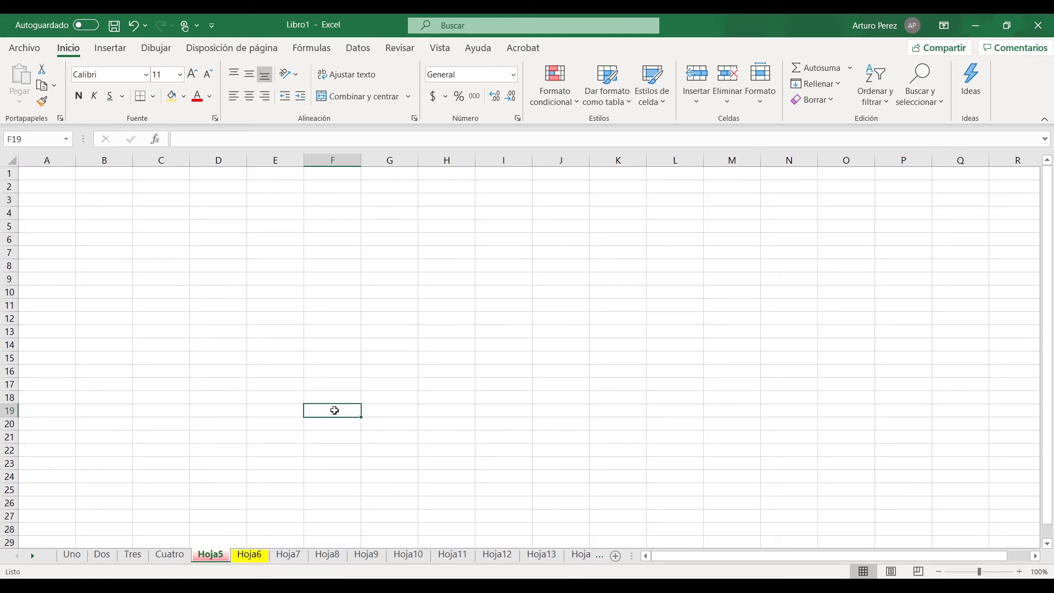
- Move sheet Uno to the end of the workbook, after Hoja29
click(77, 556)
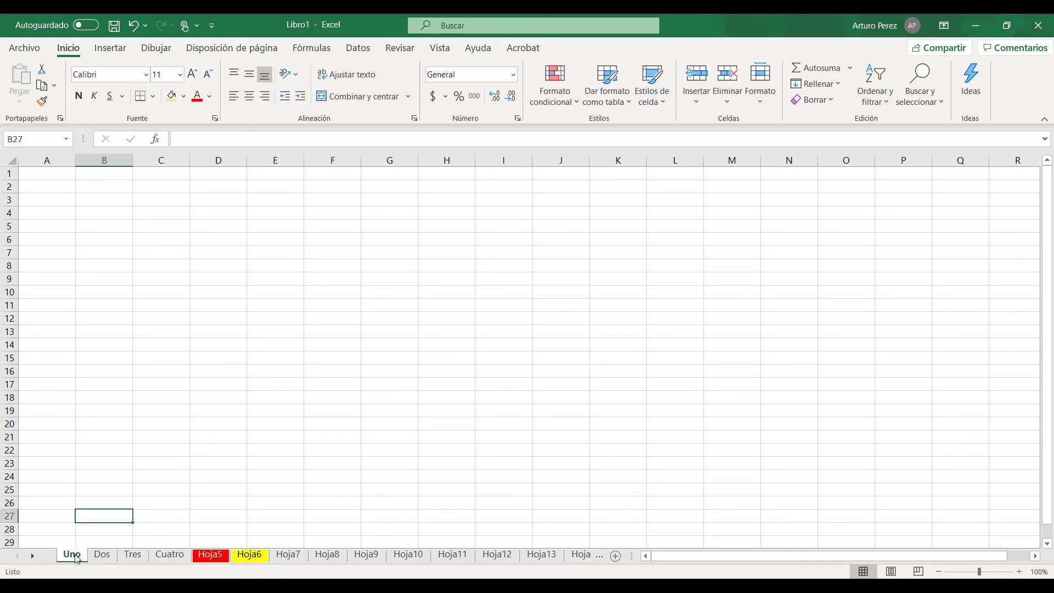
drag(77, 559, 597, 564)
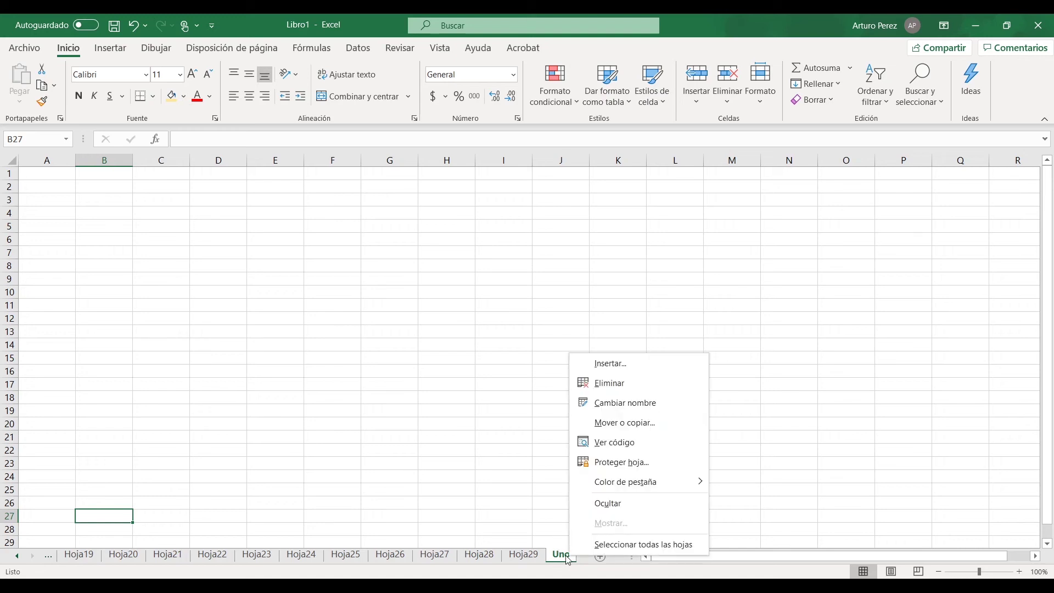
- Move sheet Uno before sheet Dos within workbook Libro1 using Mover o copiar, without creating a copy
right_click(571, 555)
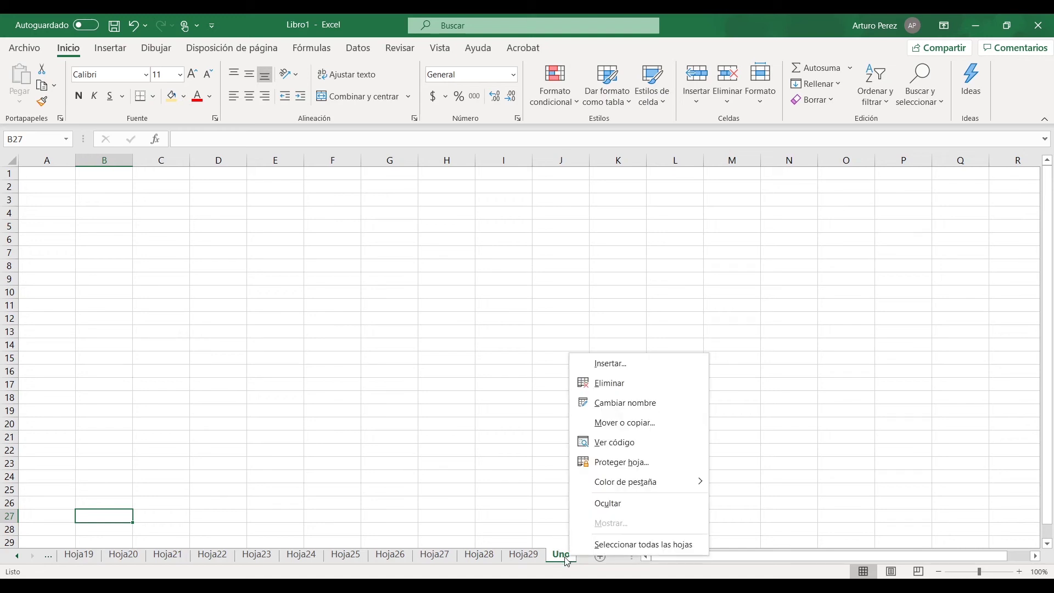
click(654, 424)
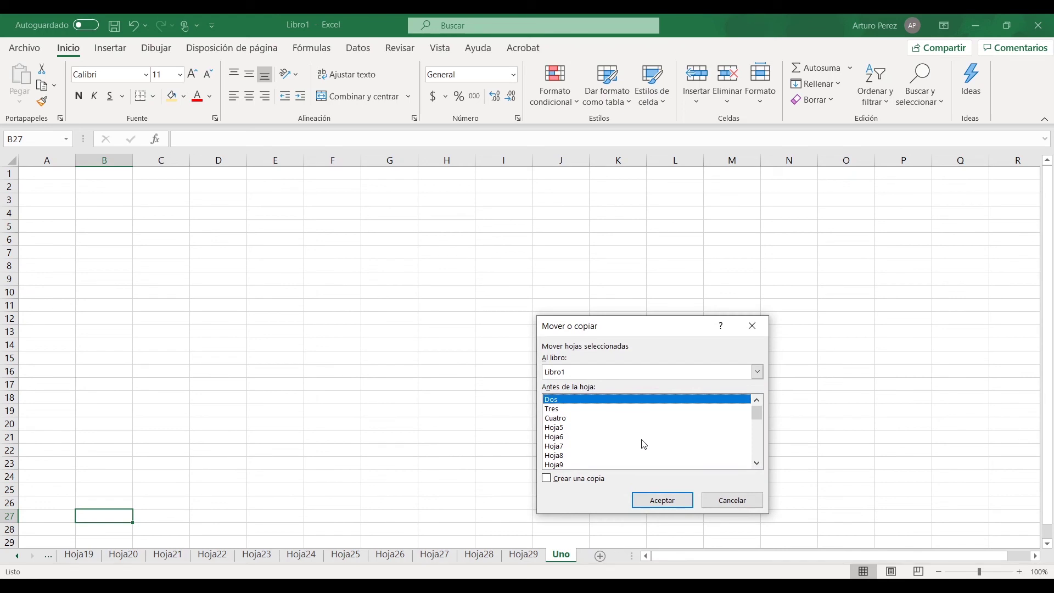
click(758, 373)
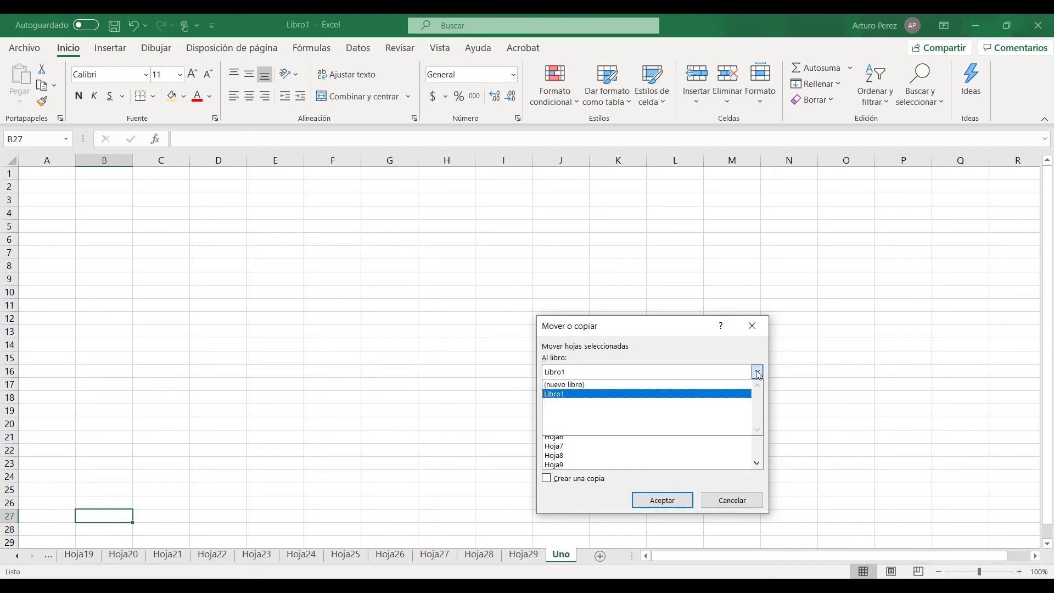
click(646, 394)
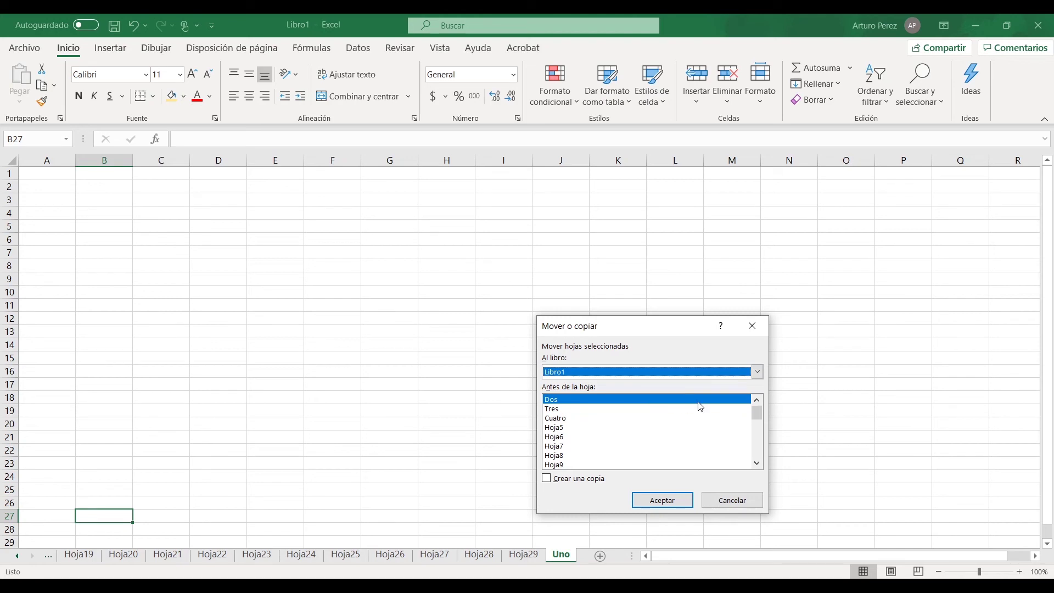
click(553, 402)
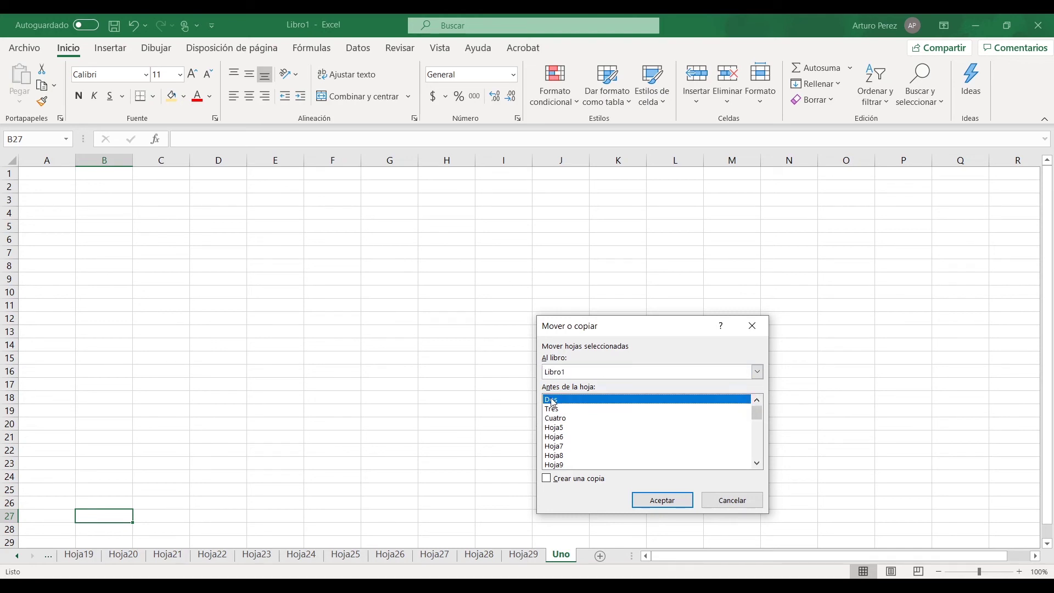
click(659, 500)
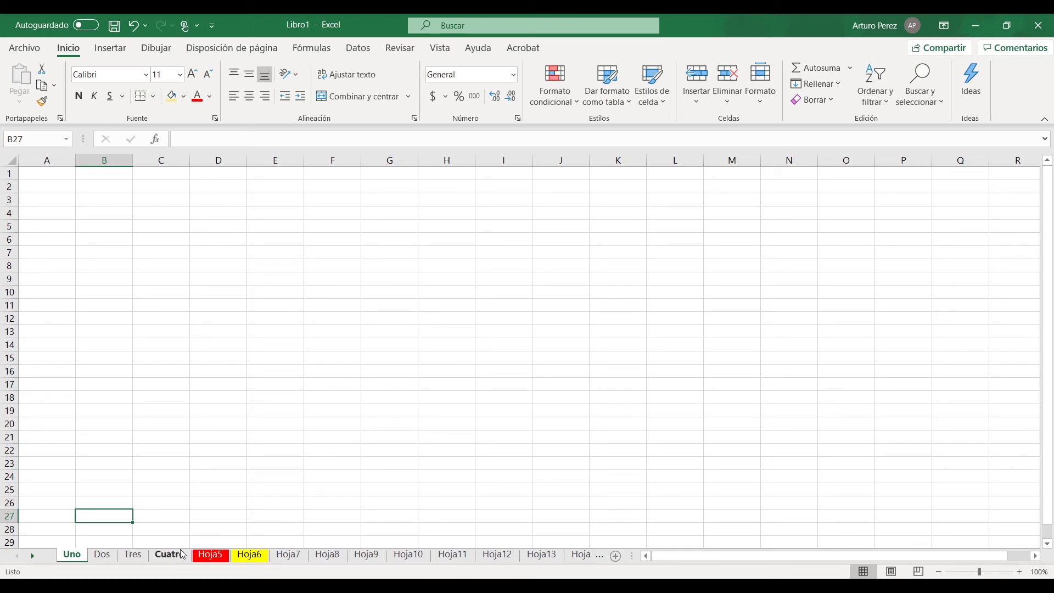
- Delete sheets Hoja7, Hoja8 and Hoja9 one at a time
click(285, 557)
right_click(285, 558)
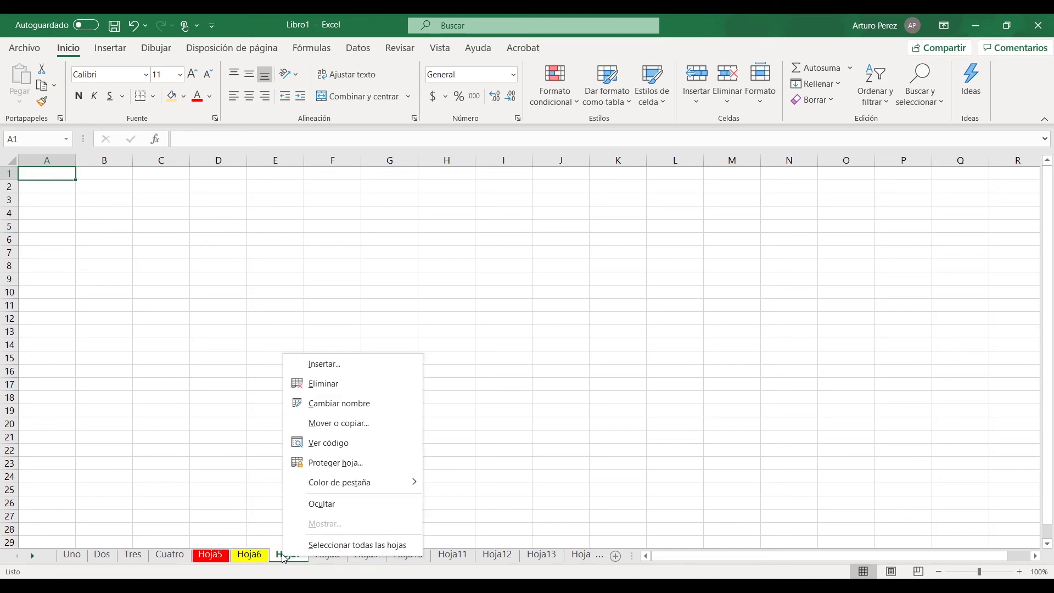
click(328, 385)
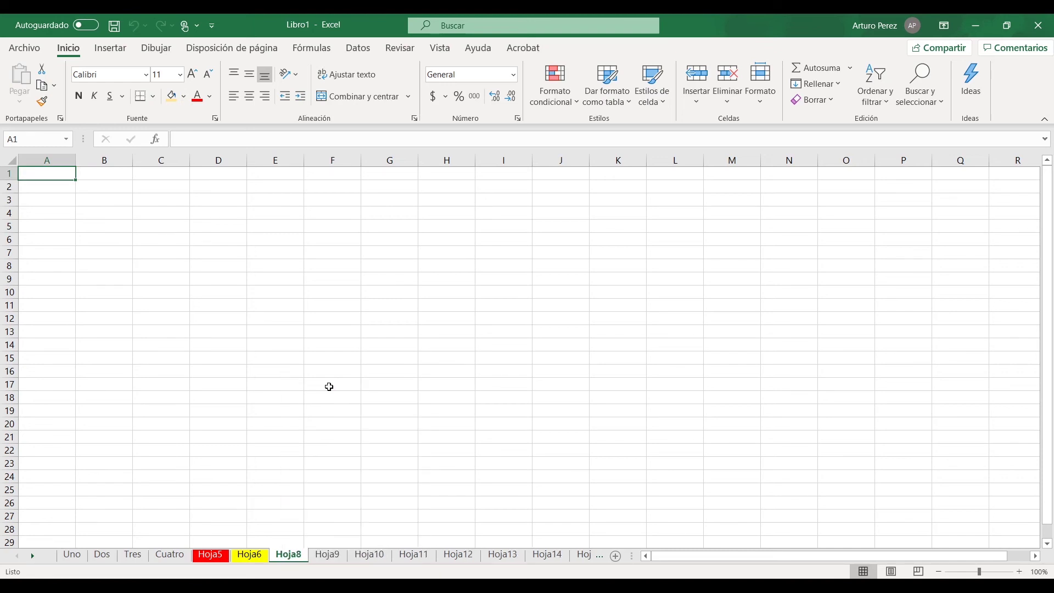
right_click(290, 558)
click(327, 384)
right_click(290, 560)
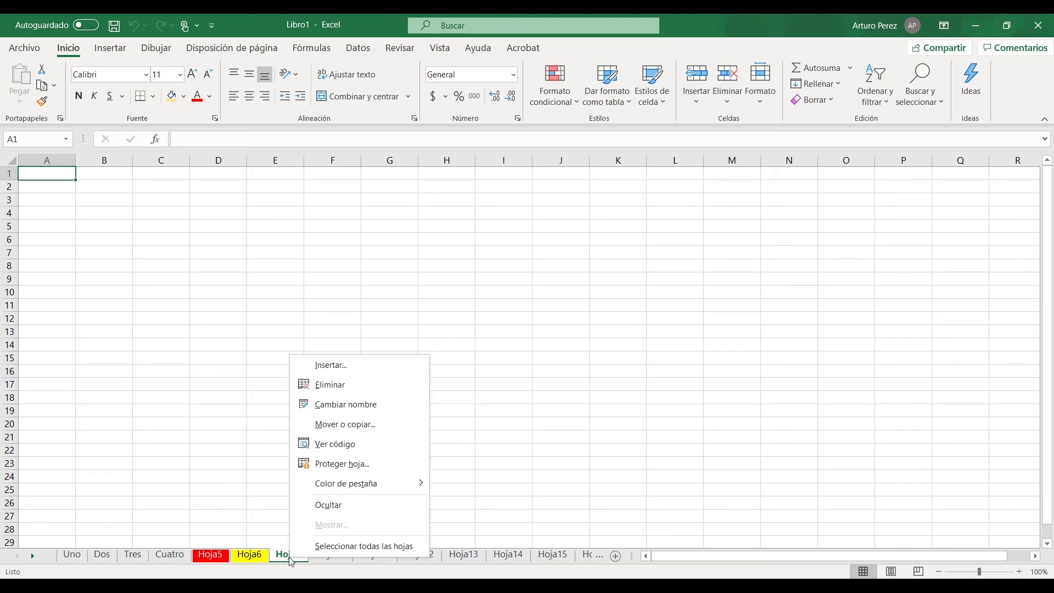
click(340, 385)
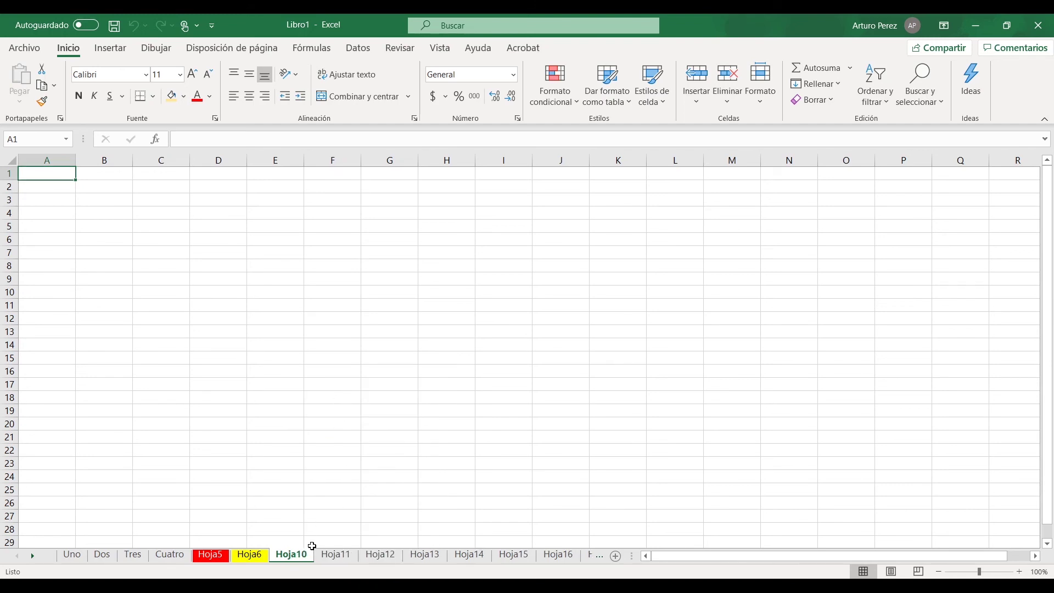
- Group sheets Hoja10 through Hoja14 and delete them together
shift+click(381, 556)
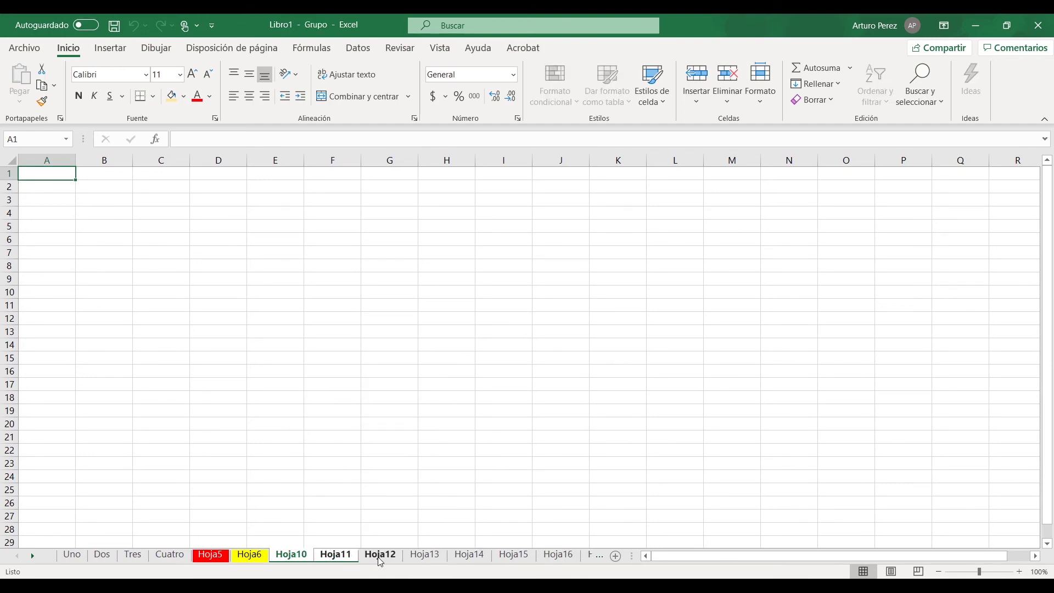
shift+click(425, 556)
shift+click(472, 557)
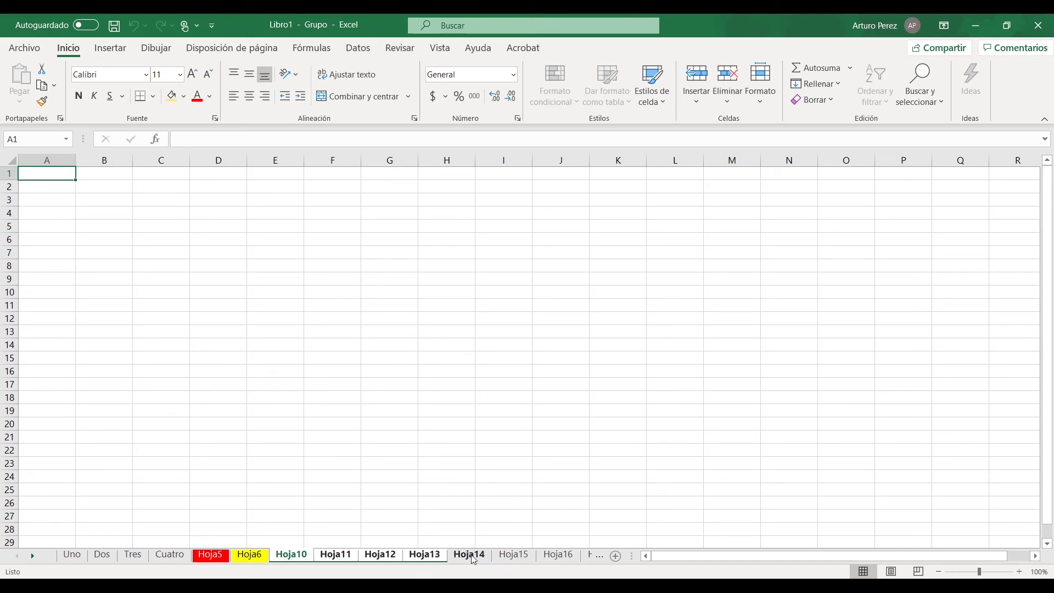
right_click(468, 556)
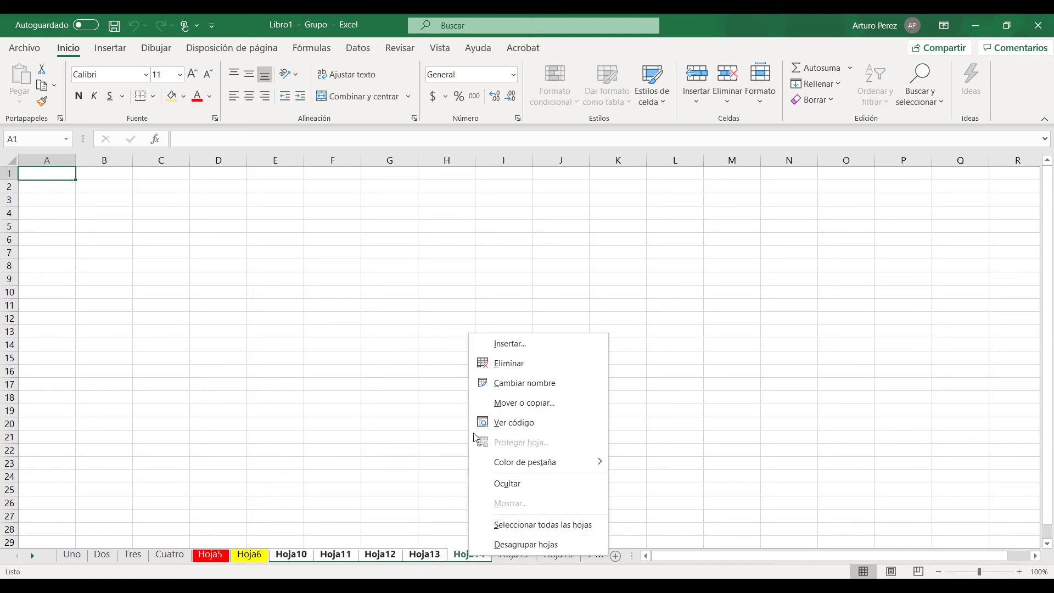
click(519, 365)
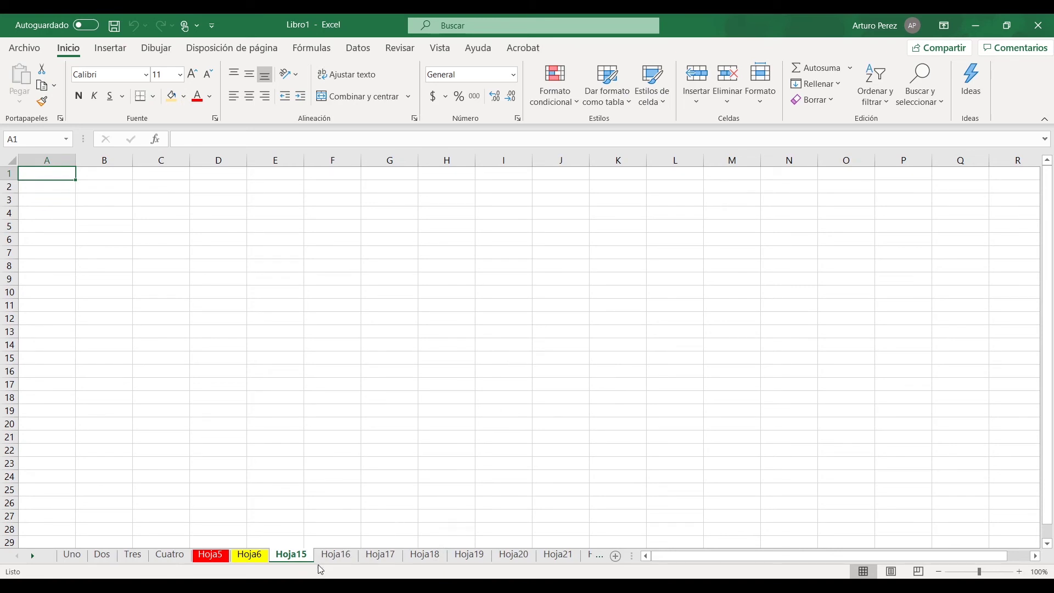
- Group all sheets of the workbook, starting from Hoja16, and ungroup them by activating Hoja17
right_click(340, 557)
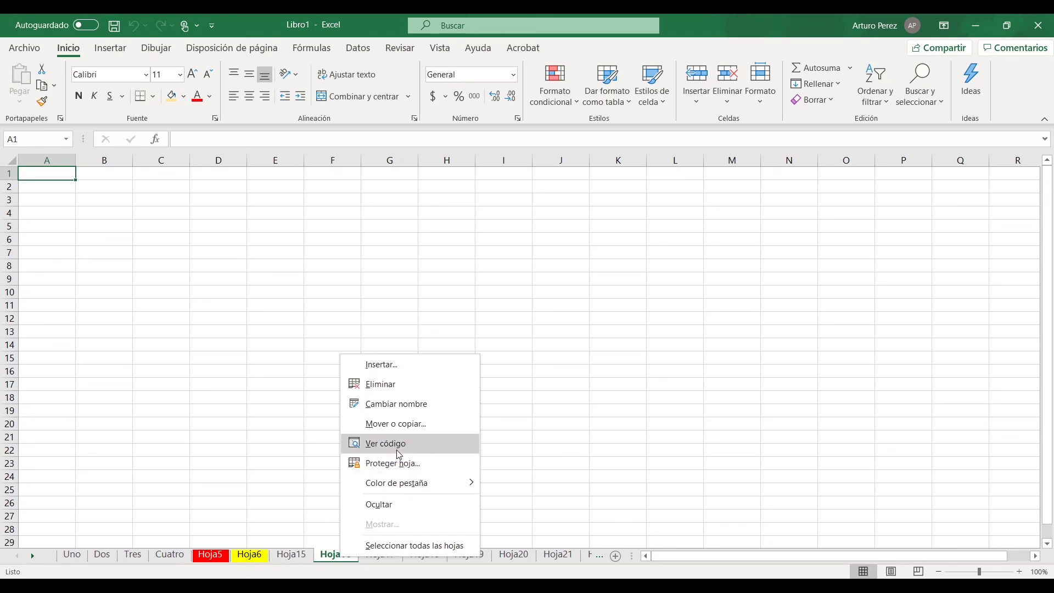
click(416, 545)
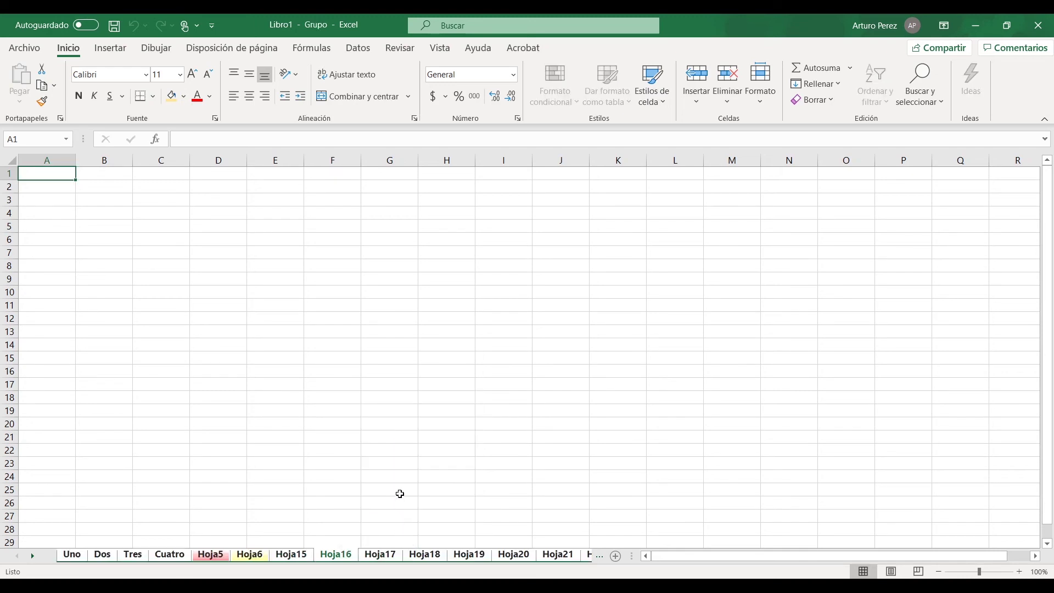
click(384, 555)
- Insert a new sheet of type Hoja de cálculo before Hoja17
right_click(387, 554)
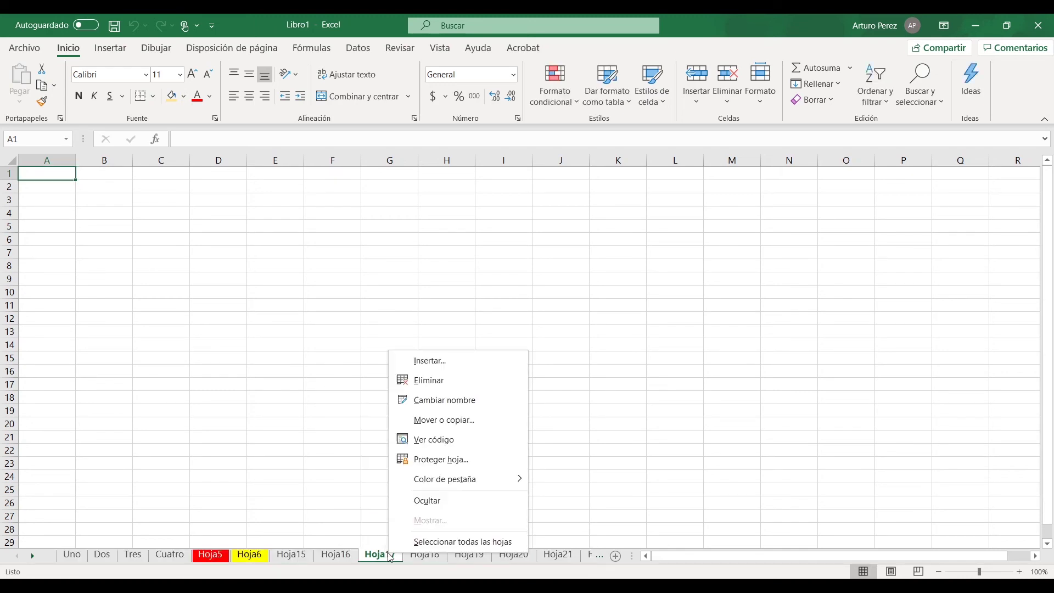
click(484, 362)
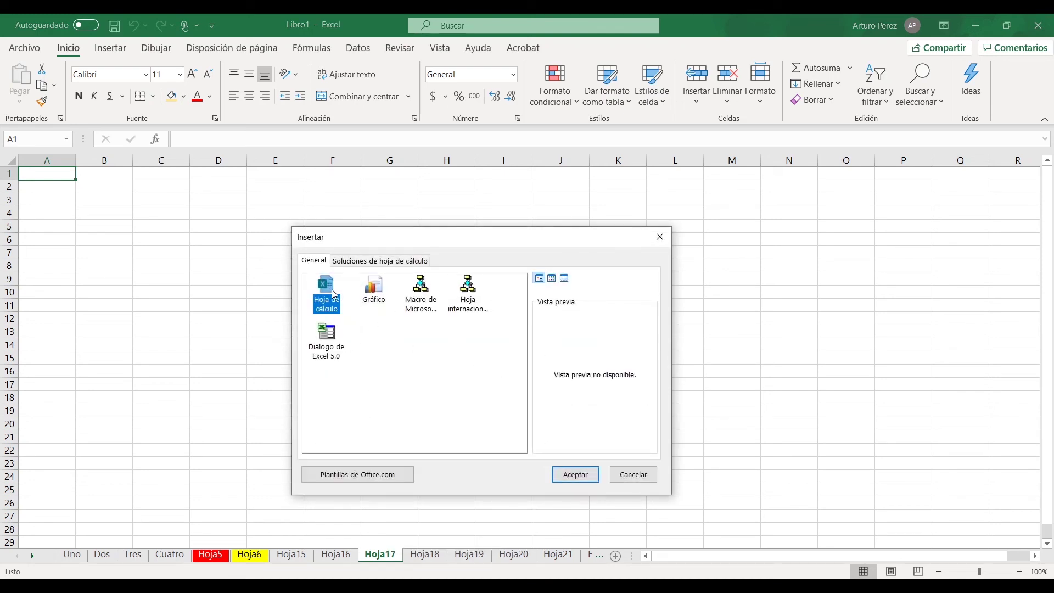
click(584, 480)
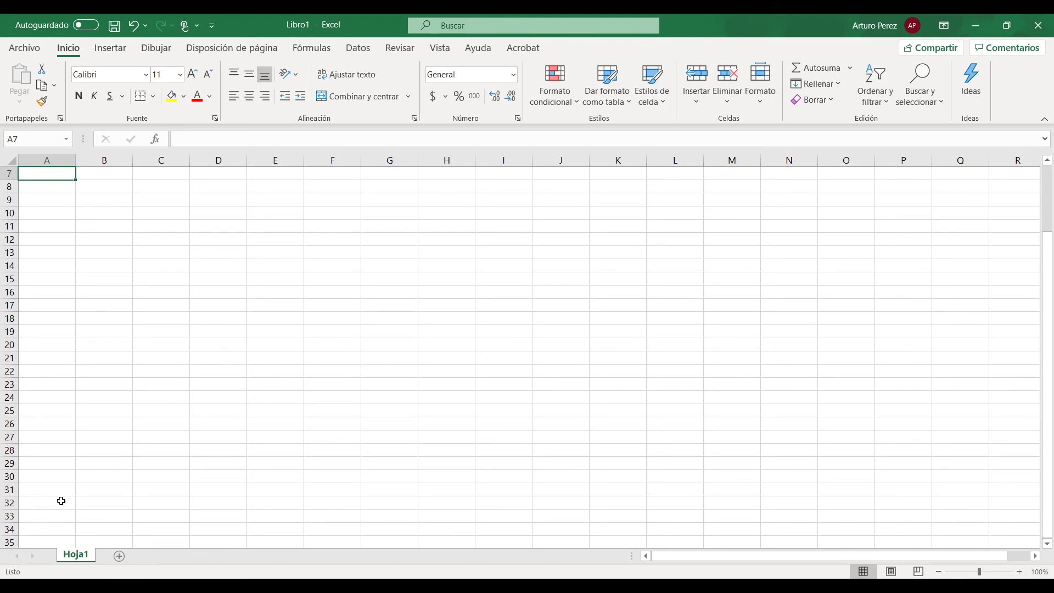
- Select the Calf1 grades in range B2:B6 of Hoja1
scroll(61, 501, up, 2)
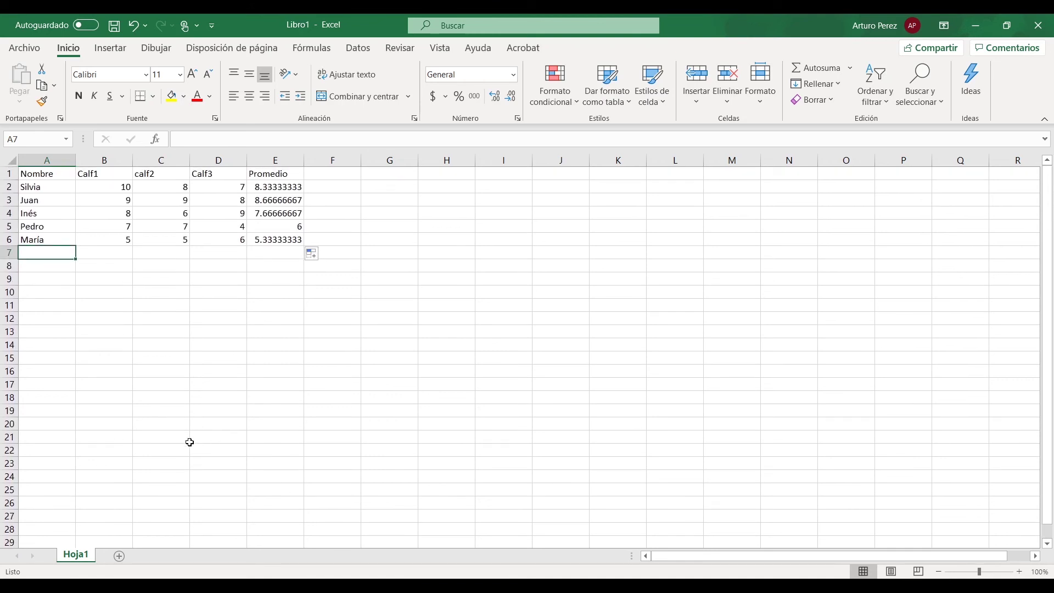
drag(113, 189, 110, 239)
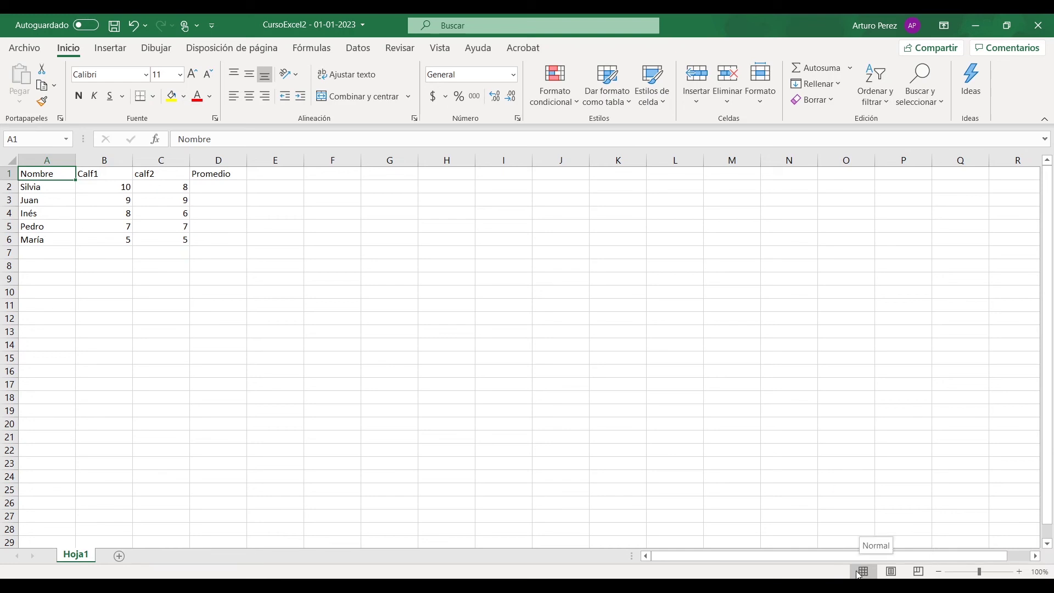
- View the grades sheet in page layout view and switch it to page break preview
click(892, 572)
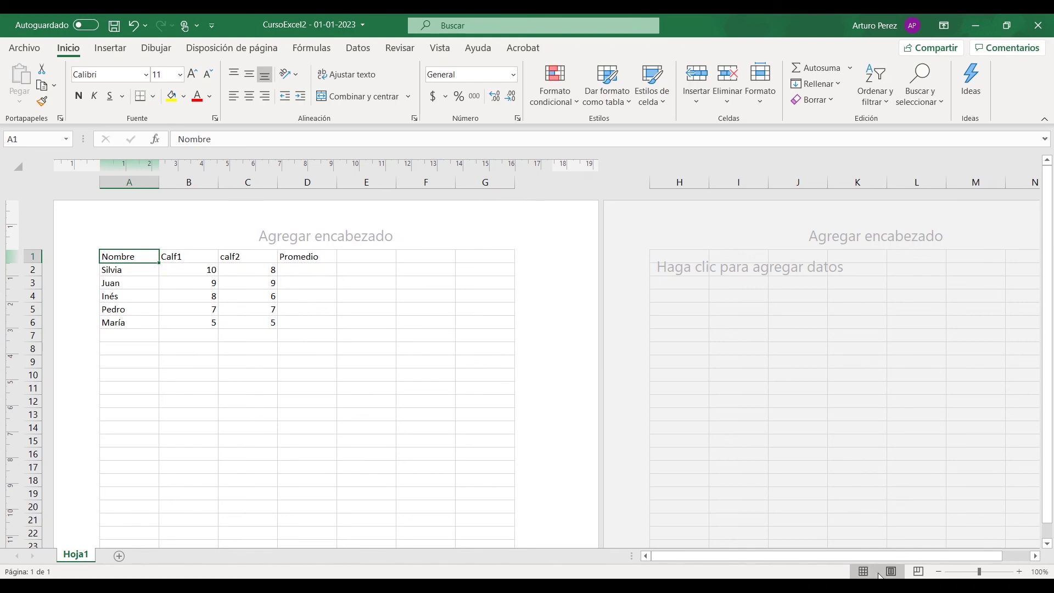
click(918, 572)
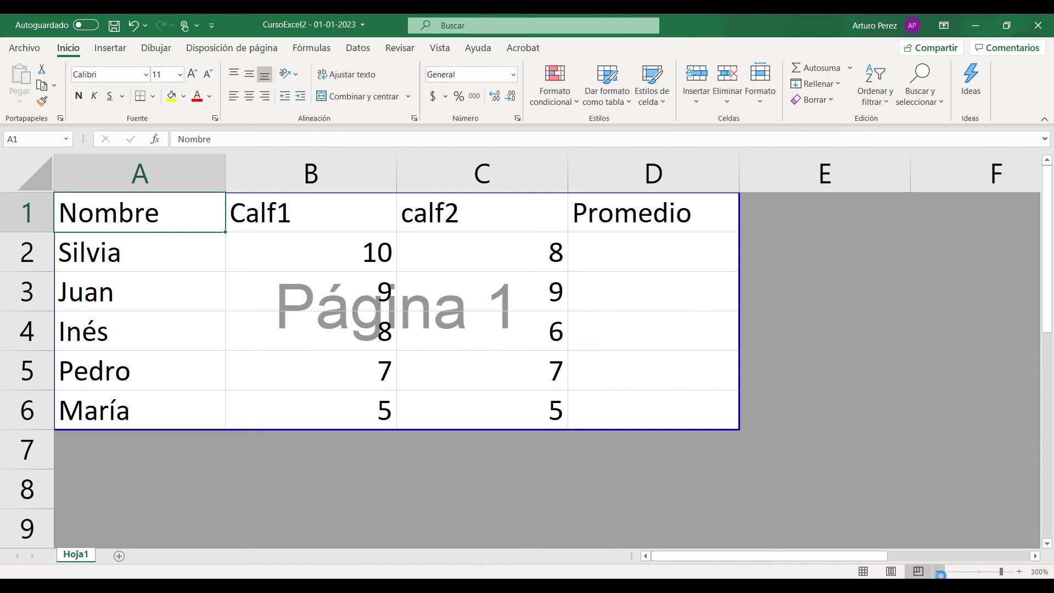
- Zoom the page break preview out to 170%
click(940, 574)
click(940, 573)
click(940, 574)
click(939, 573)
click(939, 574)
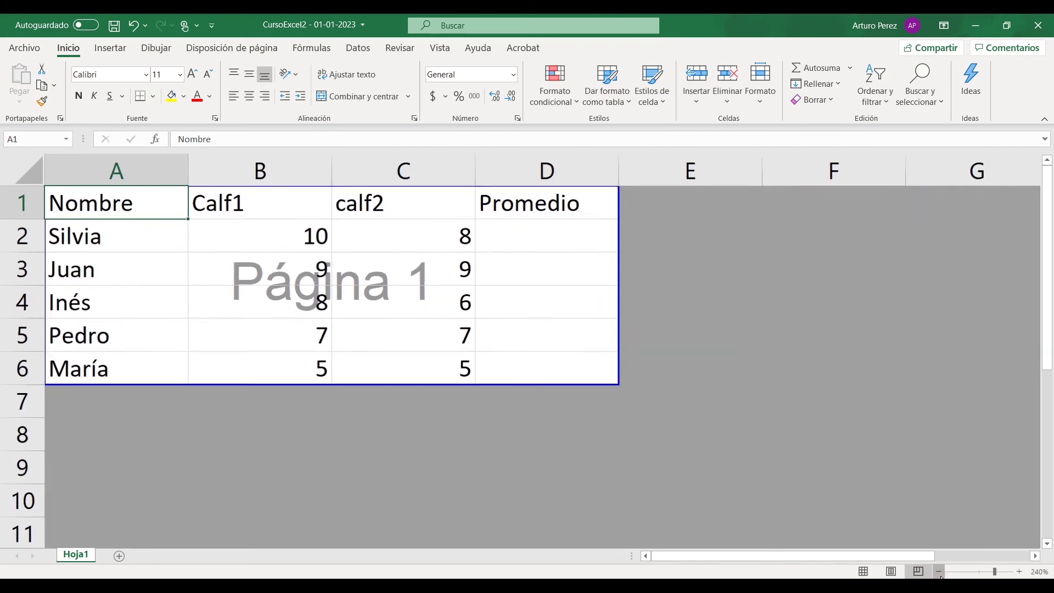
click(939, 573)
click(940, 573)
click(940, 574)
click(940, 573)
click(940, 574)
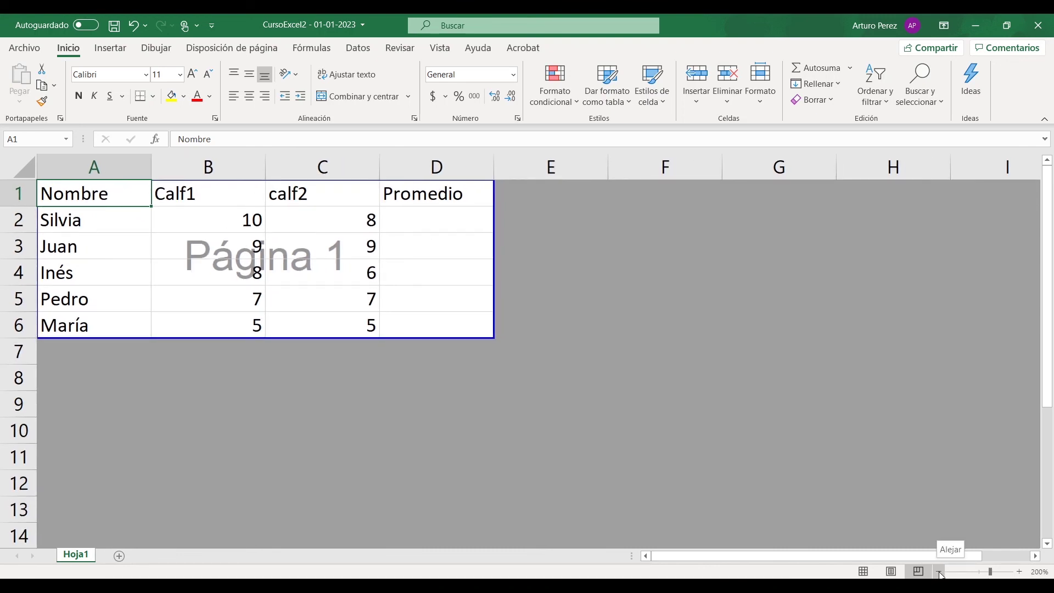
click(940, 573)
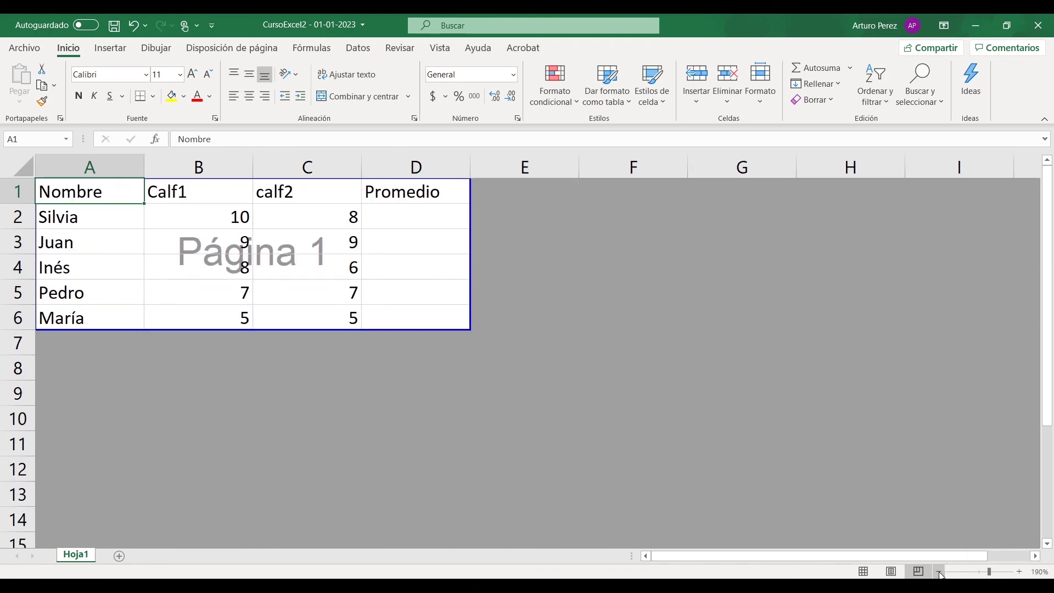
click(939, 573)
click(939, 573)
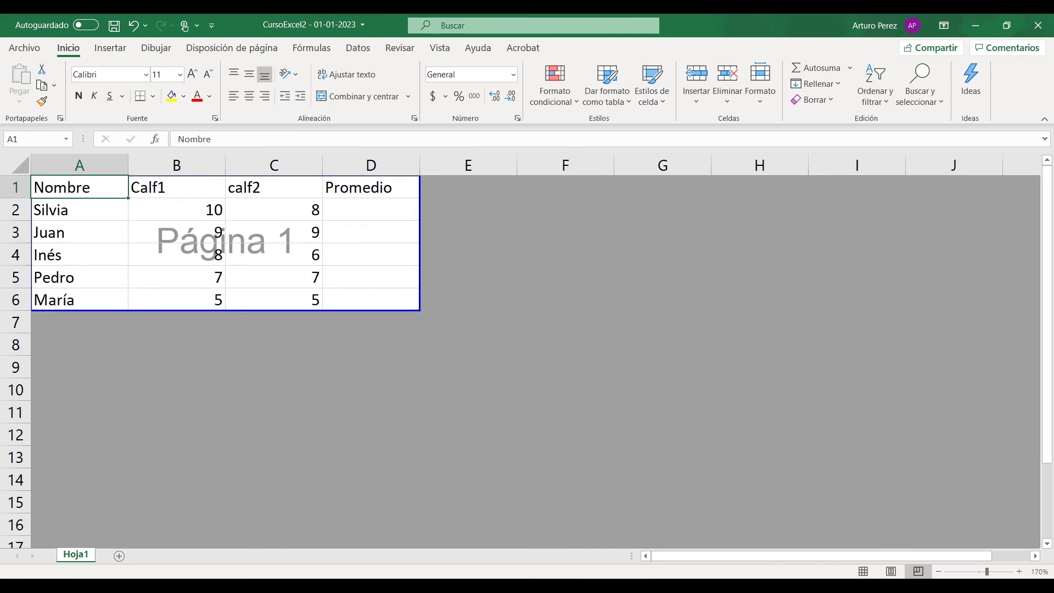
- Zoom the page break preview in to the 400% maximum
click(1019, 571)
click(1018, 571)
click(1019, 571)
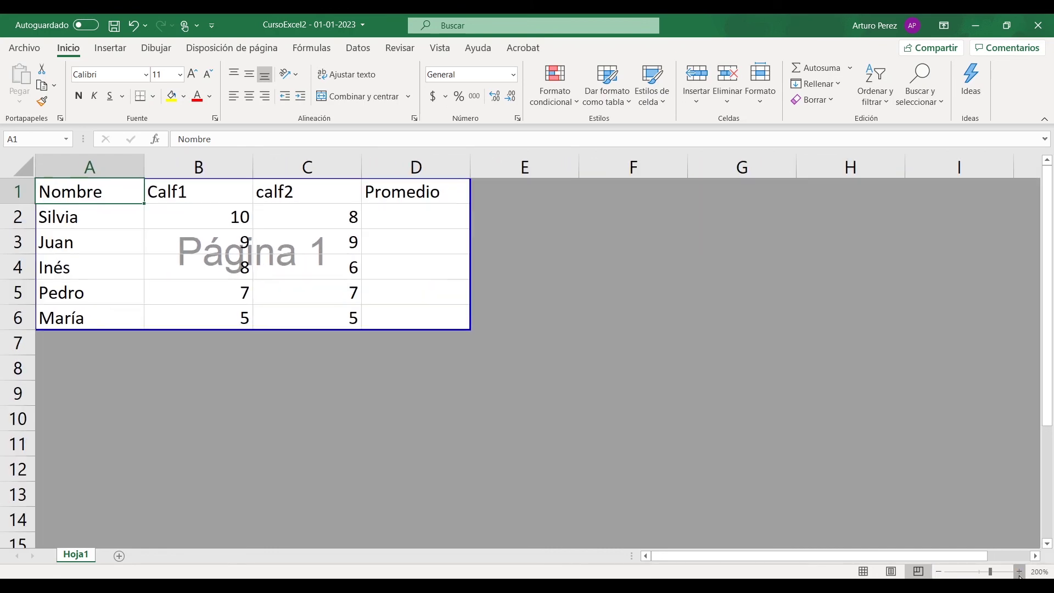
click(1018, 572)
click(1018, 571)
click(1018, 572)
click(1019, 571)
click(1019, 572)
click(1019, 571)
click(1018, 571)
click(1018, 572)
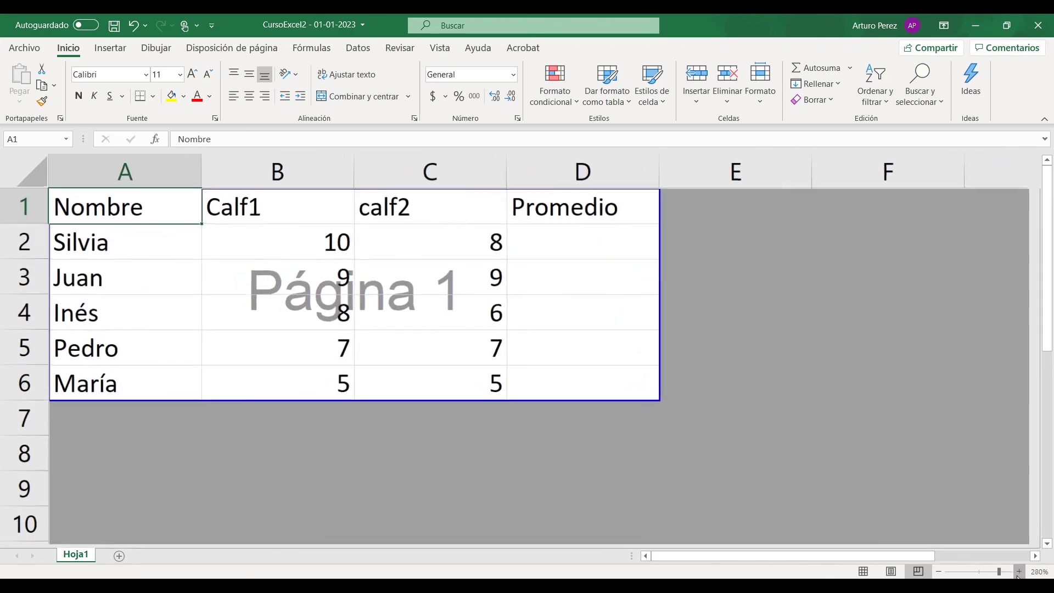
click(1019, 572)
click(1018, 571)
click(1018, 572)
click(1019, 571)
click(1018, 571)
click(1018, 571)
click(1019, 572)
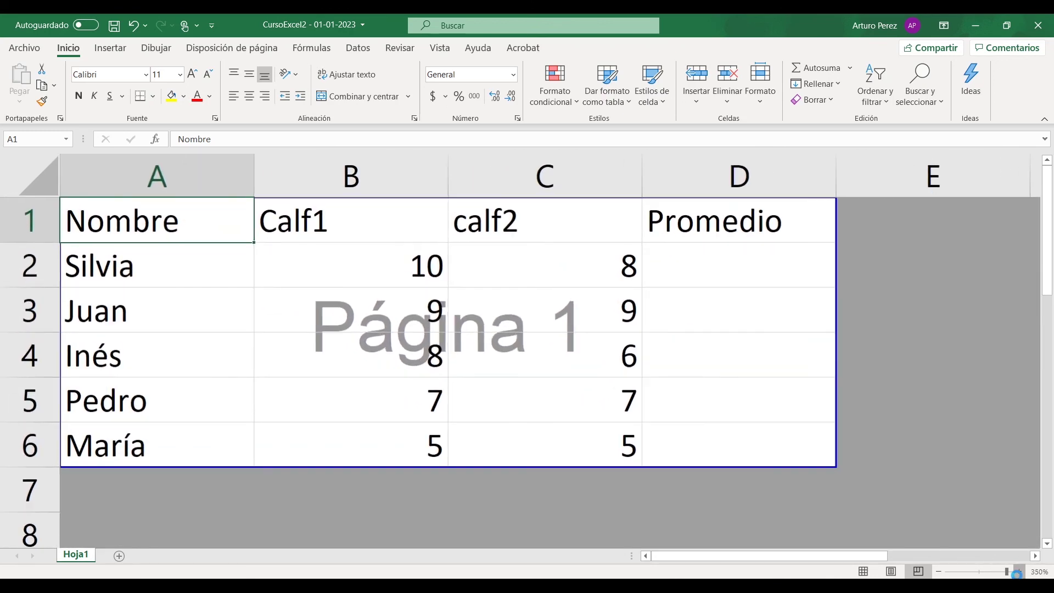
click(1019, 571)
click(1019, 571)
click(1019, 571)
click(1019, 572)
click(1018, 572)
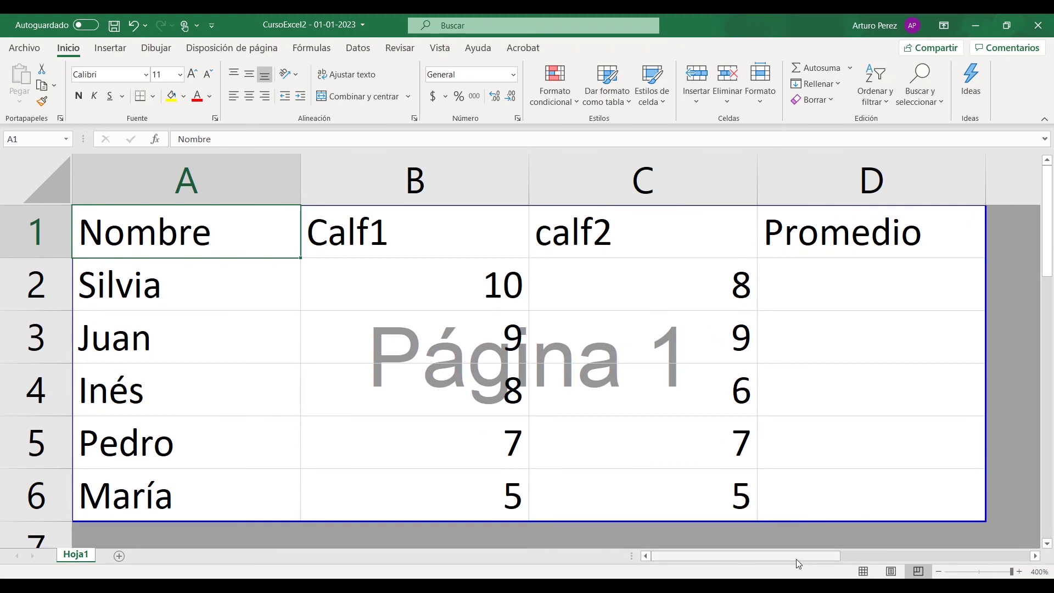
drag(799, 558, 746, 562)
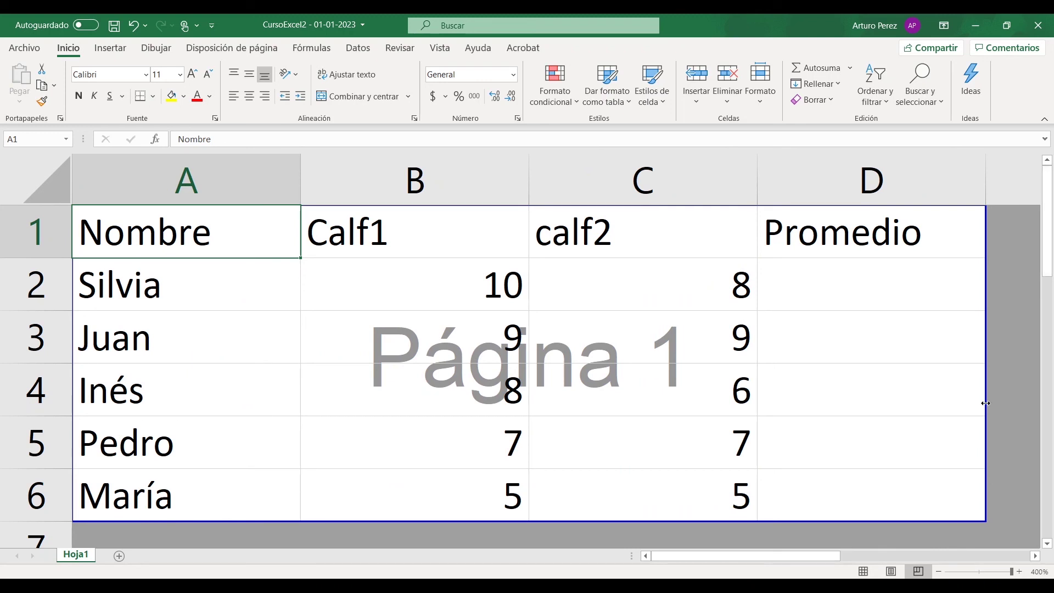
drag(775, 563, 711, 562)
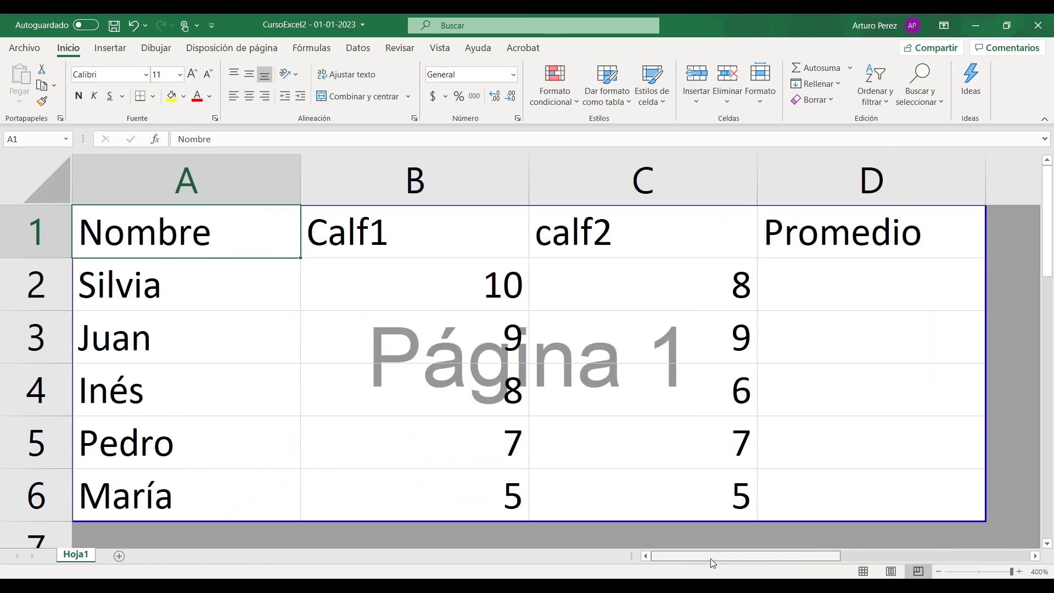
mouse_move(1046, 192)
mouse_down()
mouse_move(1031, 211)
mouse_move(1029, 199)
mouse_up()
drag(786, 561, 759, 555)
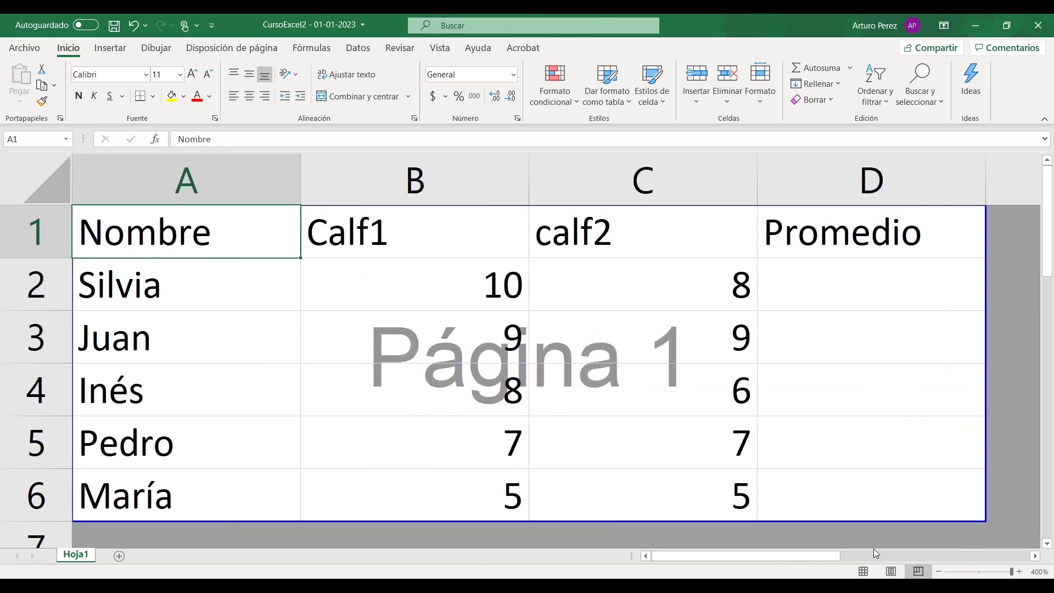
- Zoom the page break preview out to 310% and return the sheet to Normal view
click(940, 571)
click(939, 572)
click(940, 571)
click(940, 571)
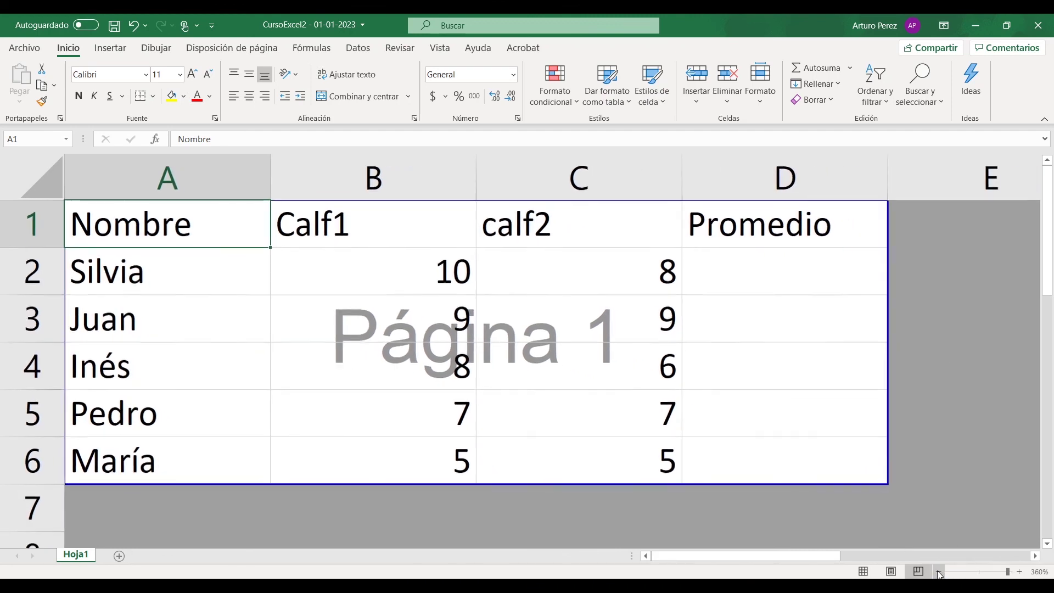
click(939, 572)
click(939, 572)
click(938, 572)
click(938, 571)
click(937, 572)
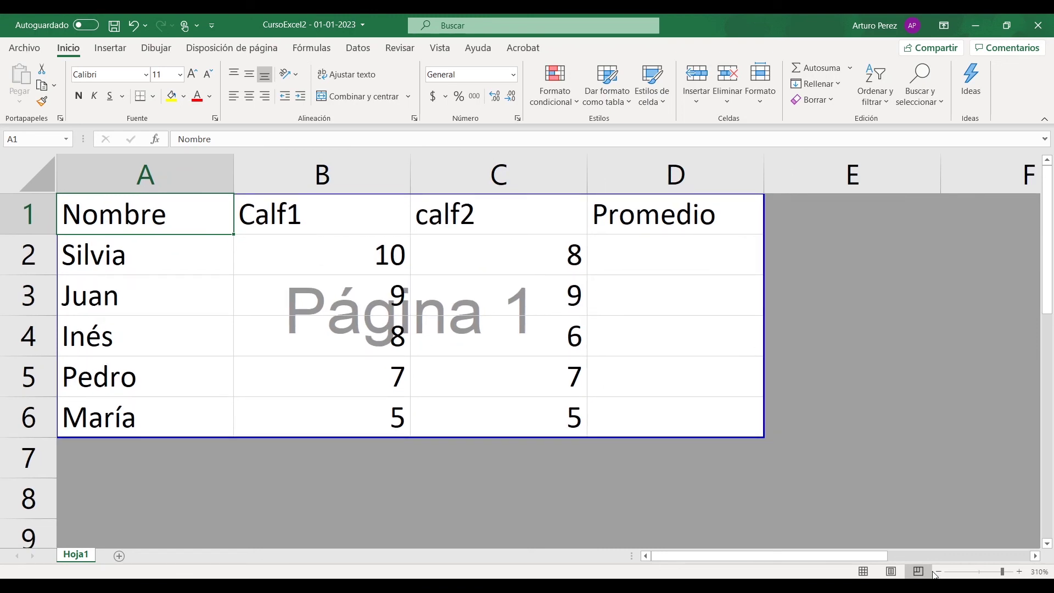
click(863, 571)
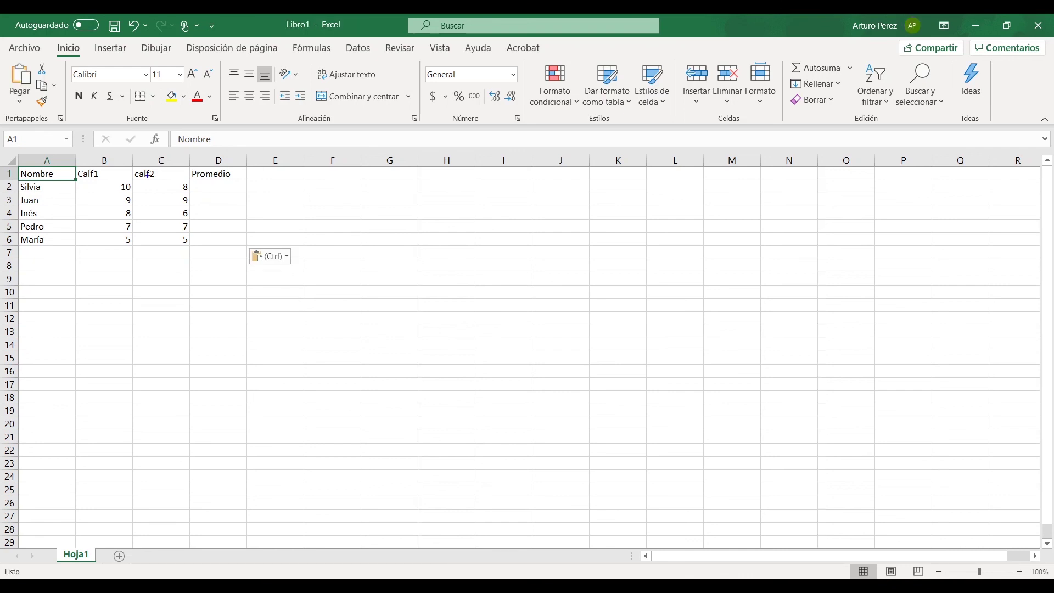
- Save the workbook Libro1 in the Documentos folder as an Excel workbook named "CursoExcel 01.01.2020"
drag(275, 17, 319, 32)
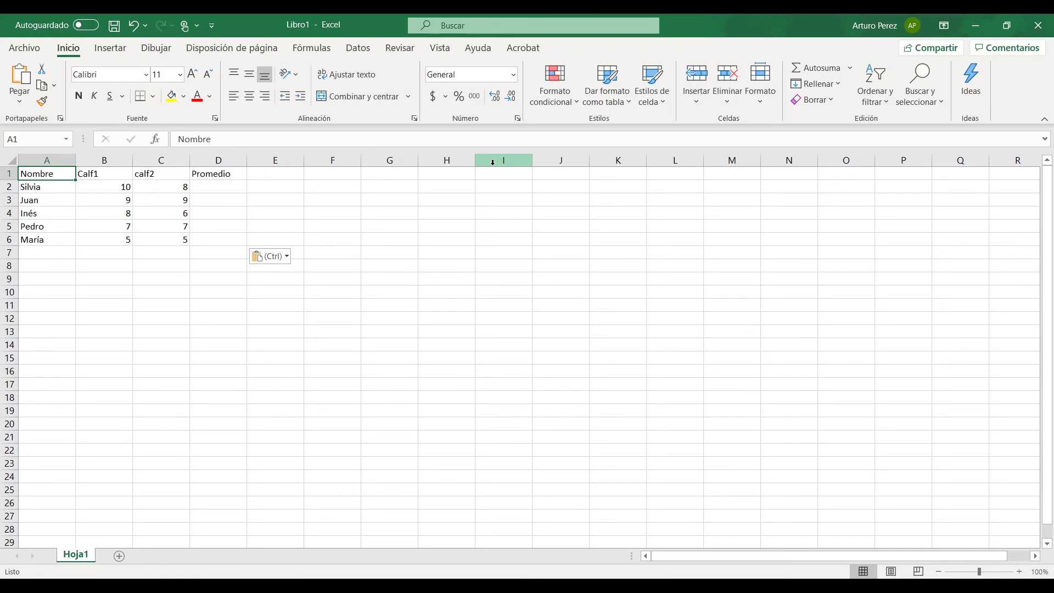
click(26, 48)
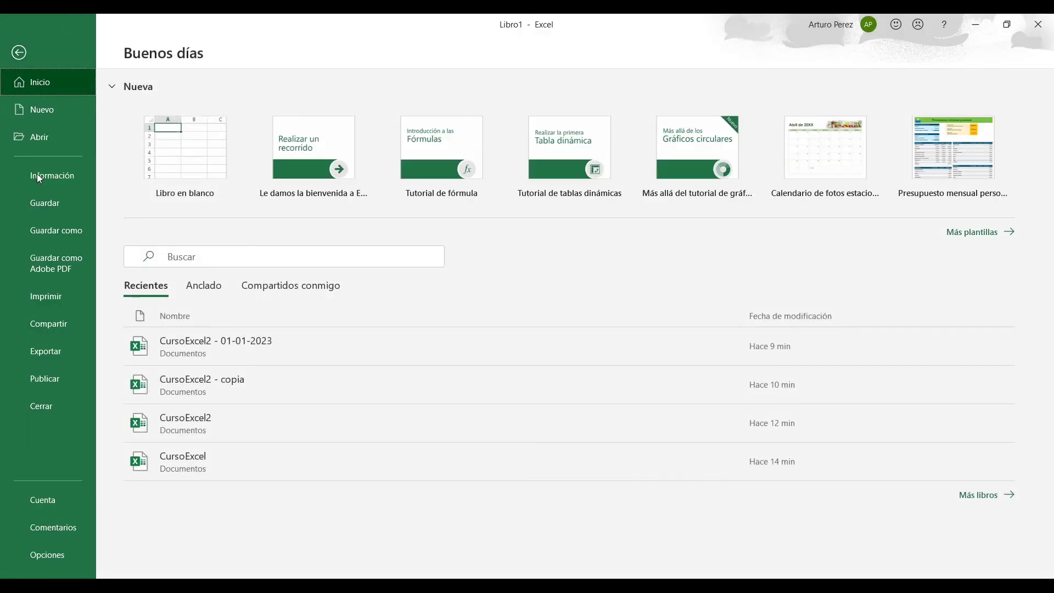
click(54, 205)
drag(104, 182, 102, 151)
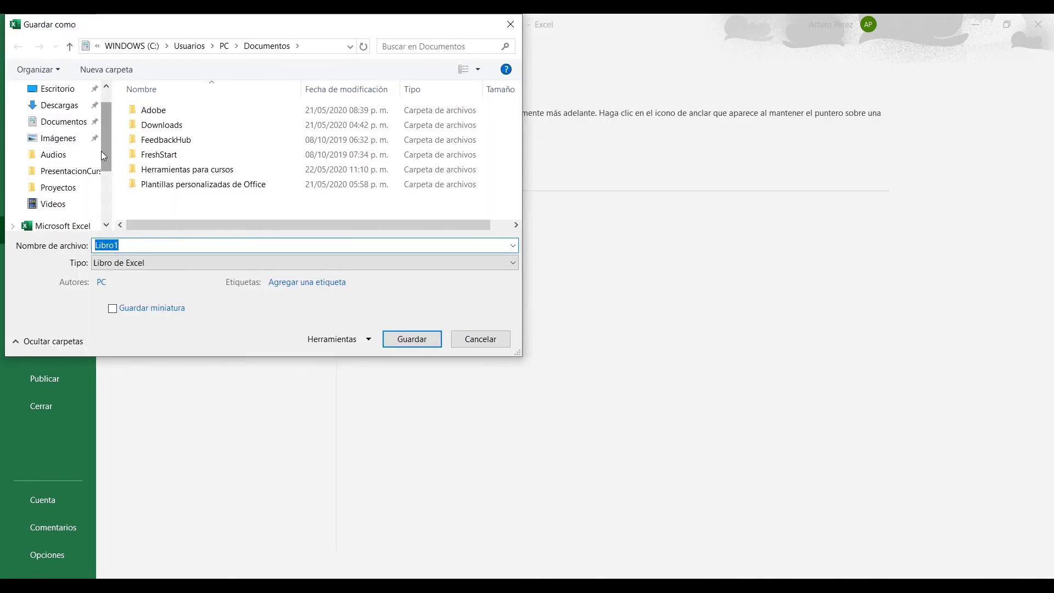
click(82, 122)
double_click(150, 243)
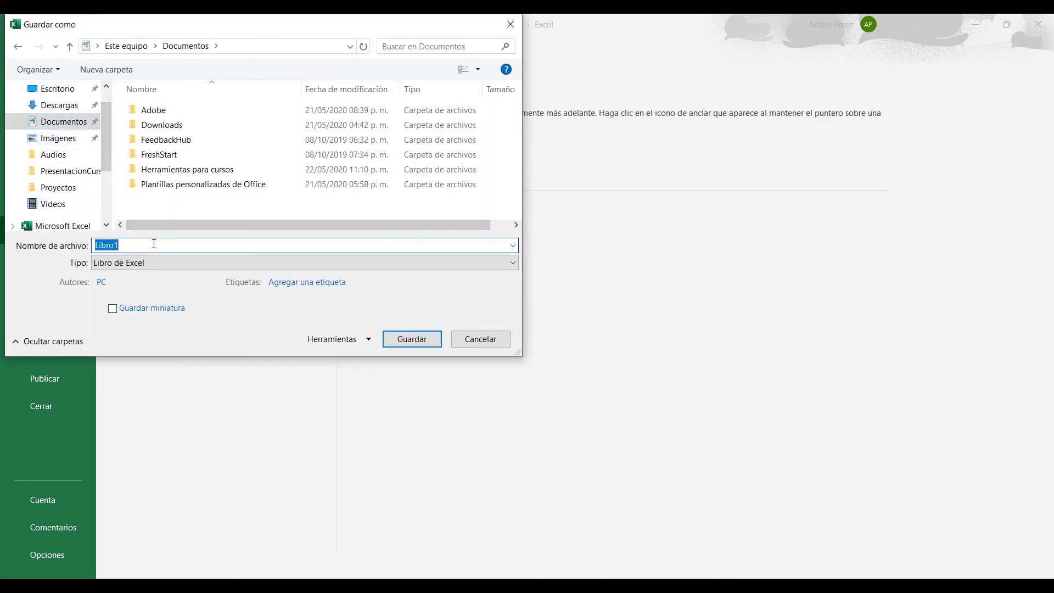
text(Curso)
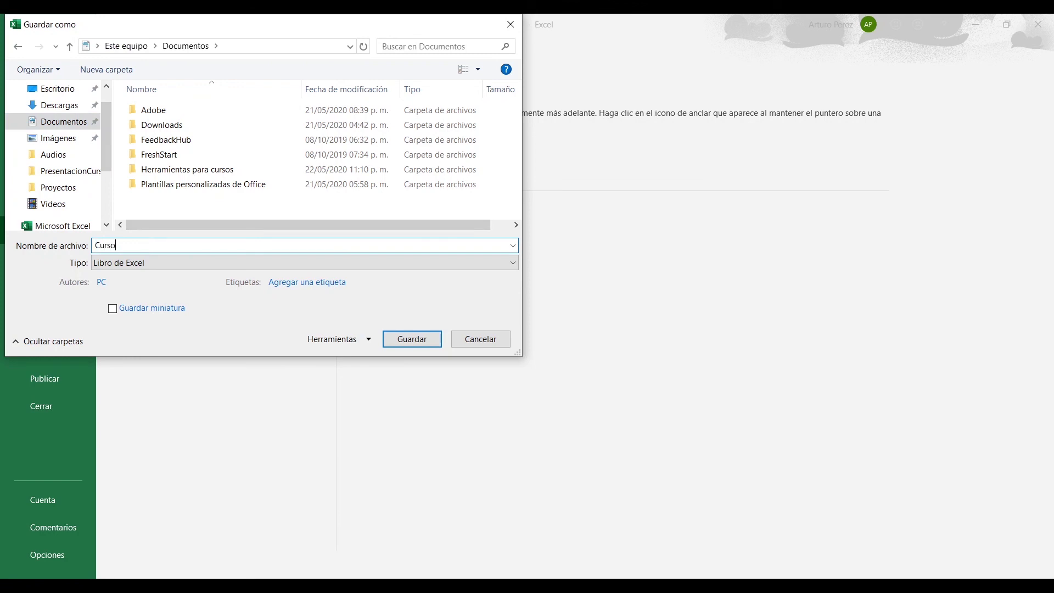
text(Excel 01.01.2020)
click(412, 339)
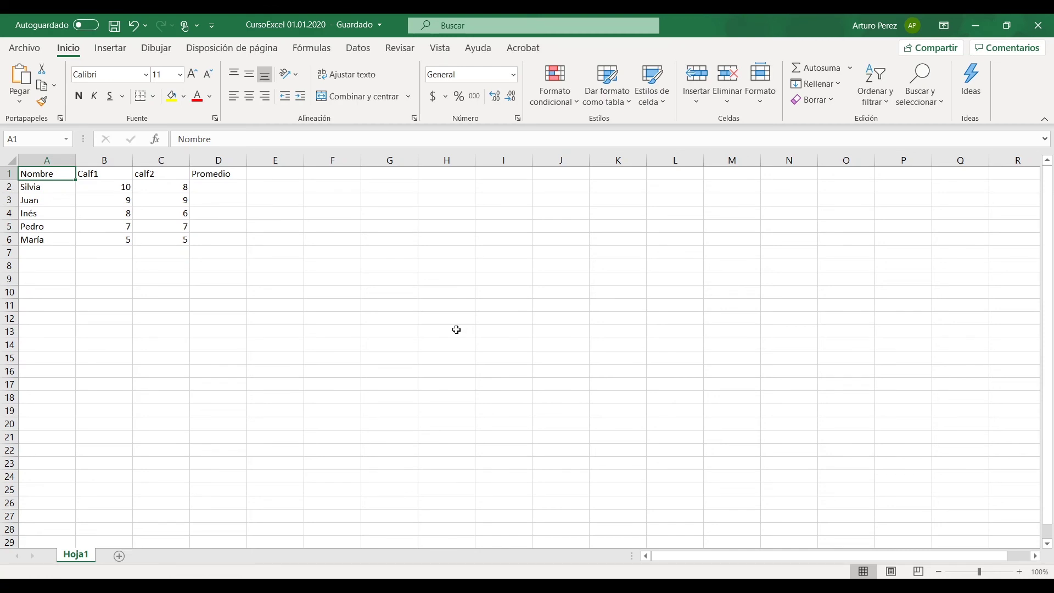
- Clear the Promedio heading in cell D1 and save the workbook under its existing name
click(218, 175)
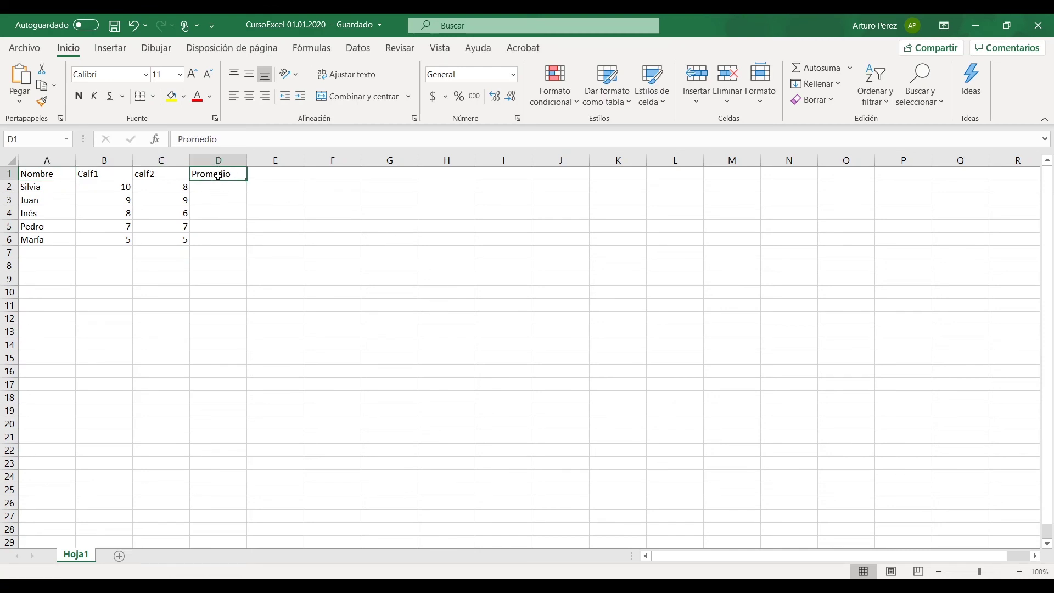
key(Delete)
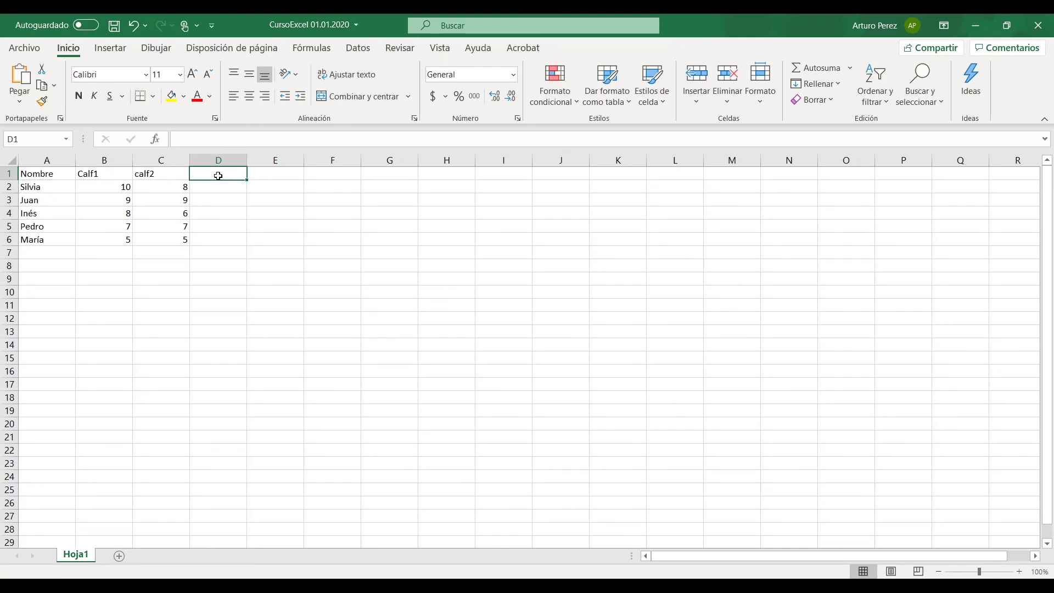
click(24, 49)
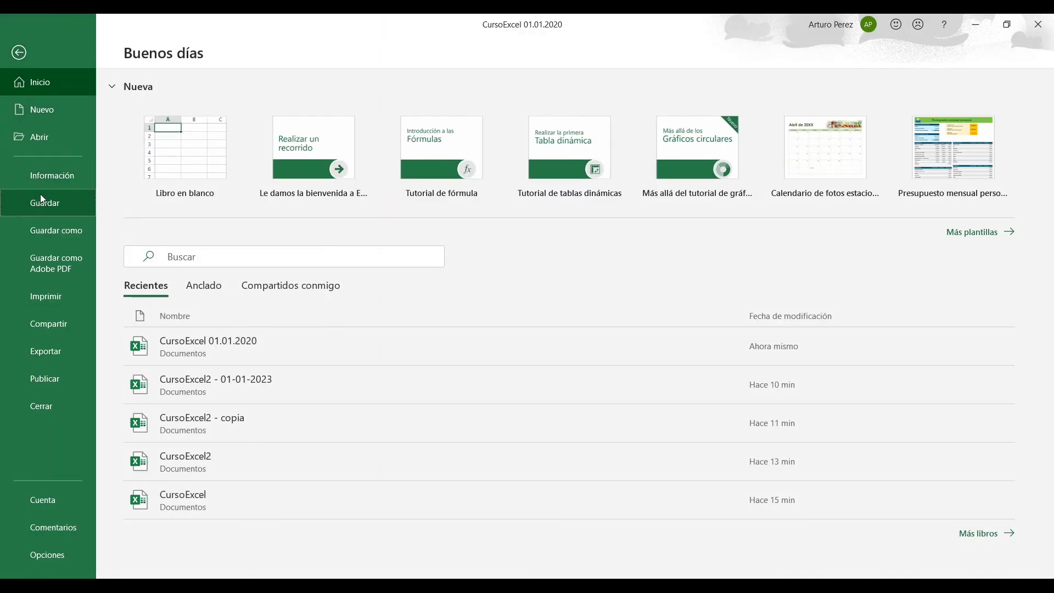
click(43, 200)
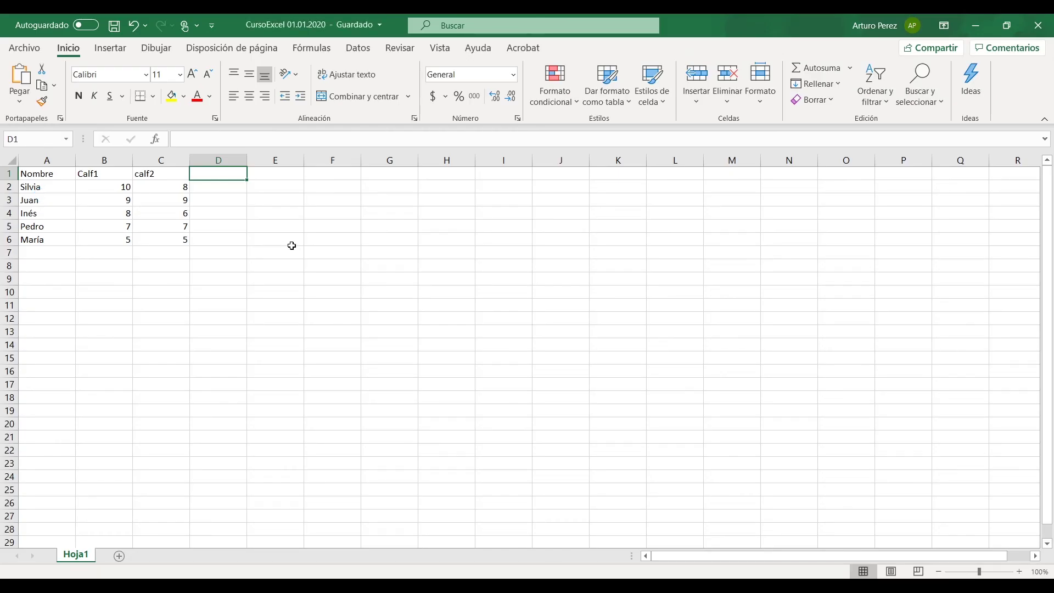
- Undo the clearing of the heading in D1 and select cell E4
key(ctrl+z)
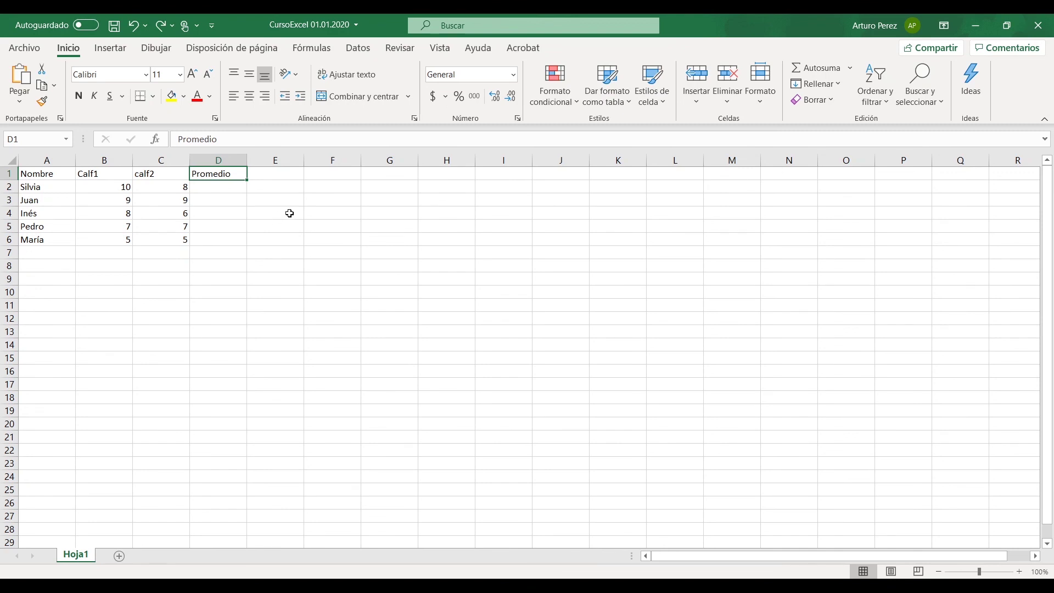
click(290, 213)
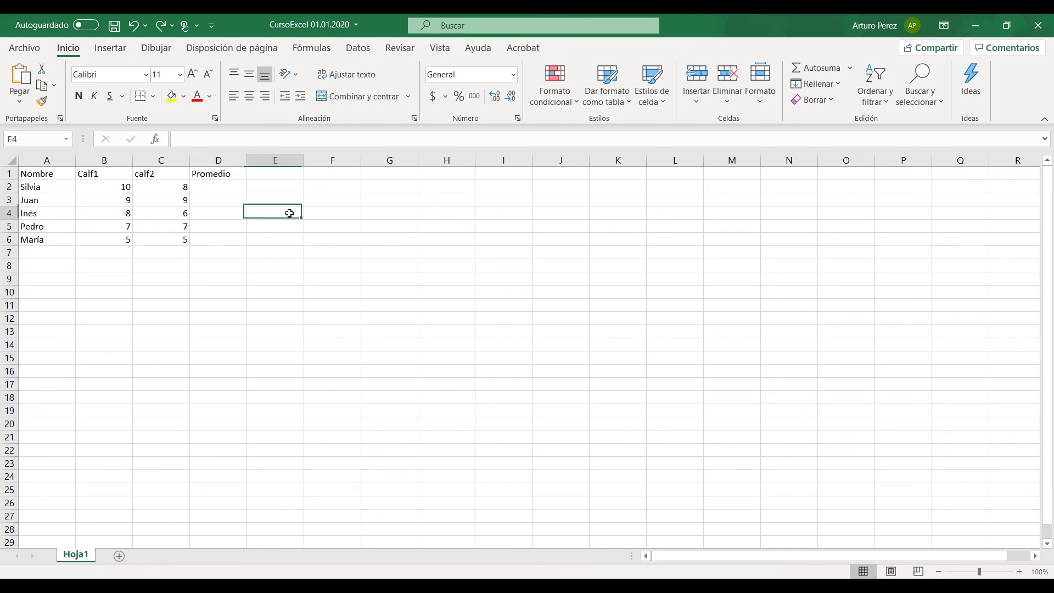
- Save the workbook with the Promedio heading in D1 under its existing name, and clear that heading
click(225, 175)
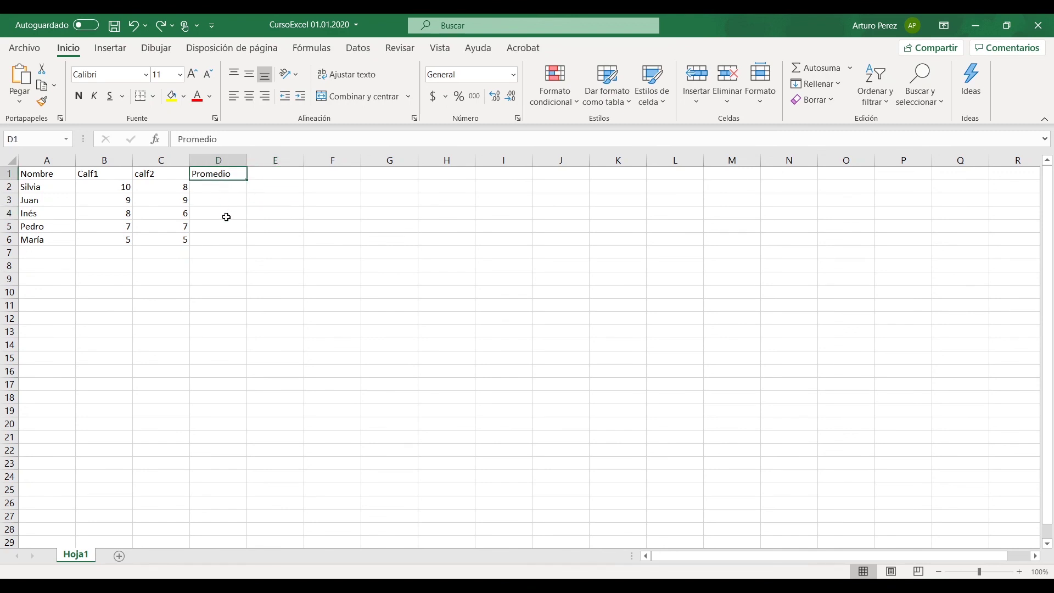
click(115, 32)
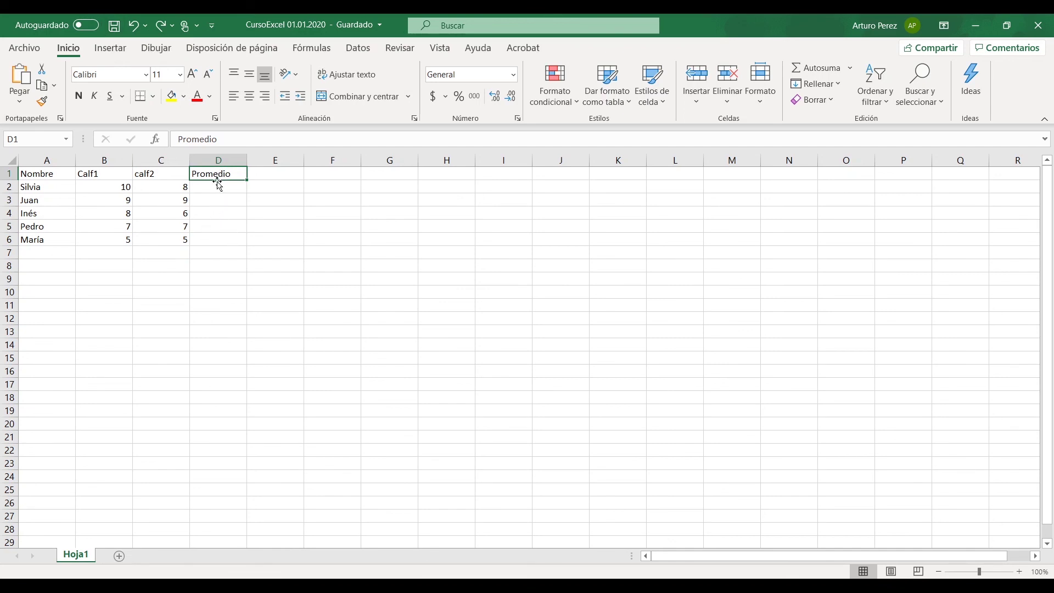
key(Delete)
click(234, 224)
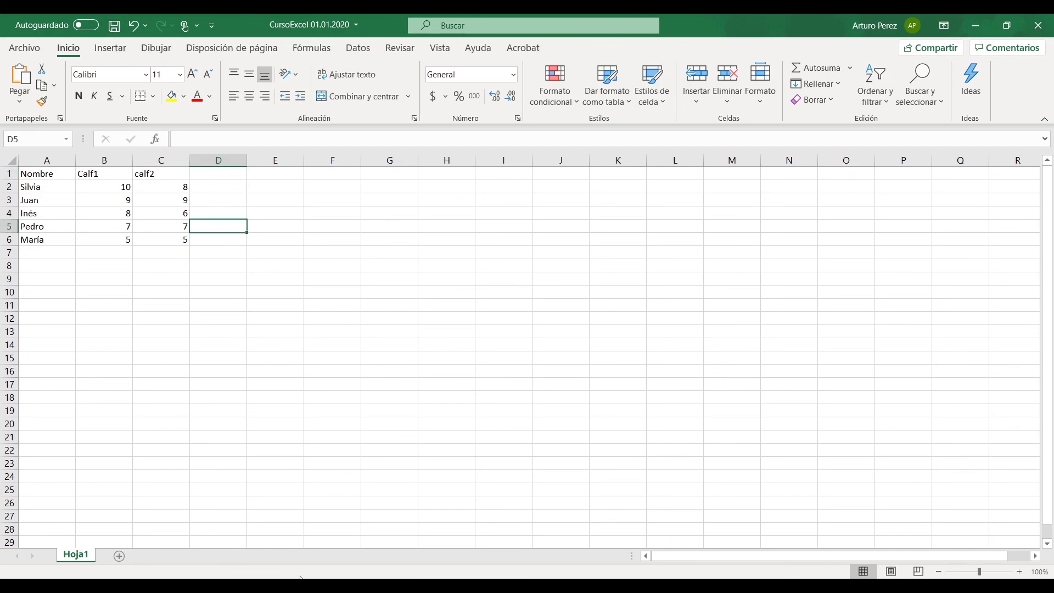
- Try to save the workbook using the on-screen keyboard, and minimize the keyboard window
click(598, 586)
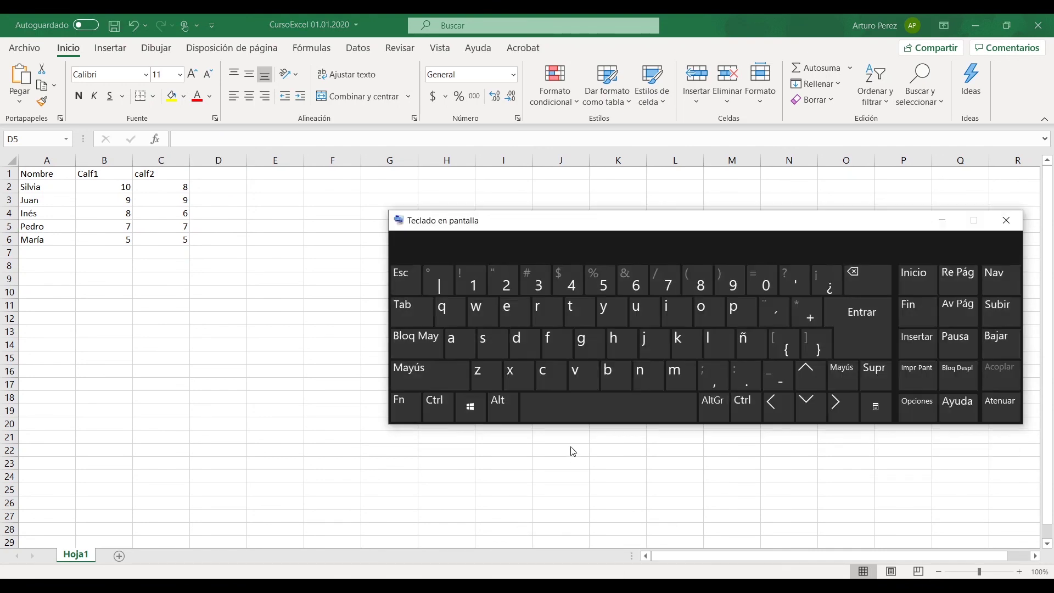
click(435, 410)
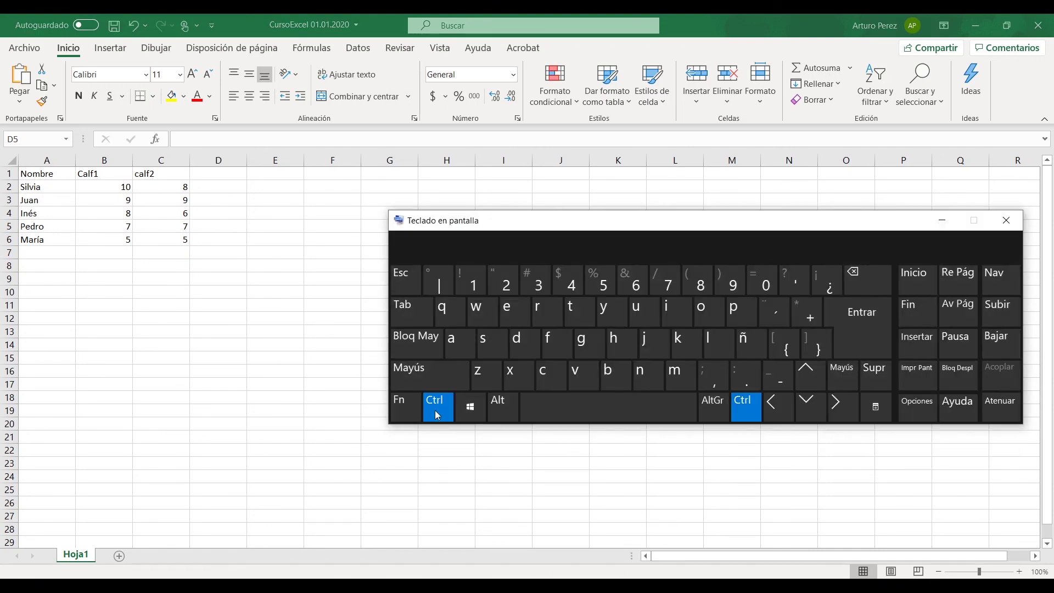
click(591, 354)
click(942, 220)
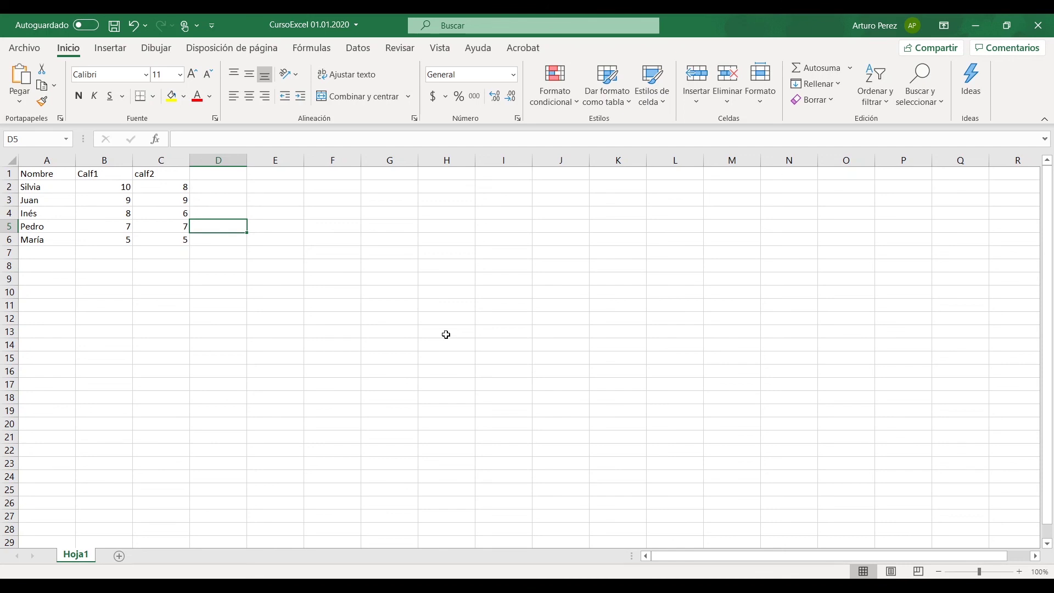
- Switch to File Explorer and duplicate the workbook file "CursoExcel 01.01.2020" within the Documentos folder
click(445, 585)
click(188, 192)
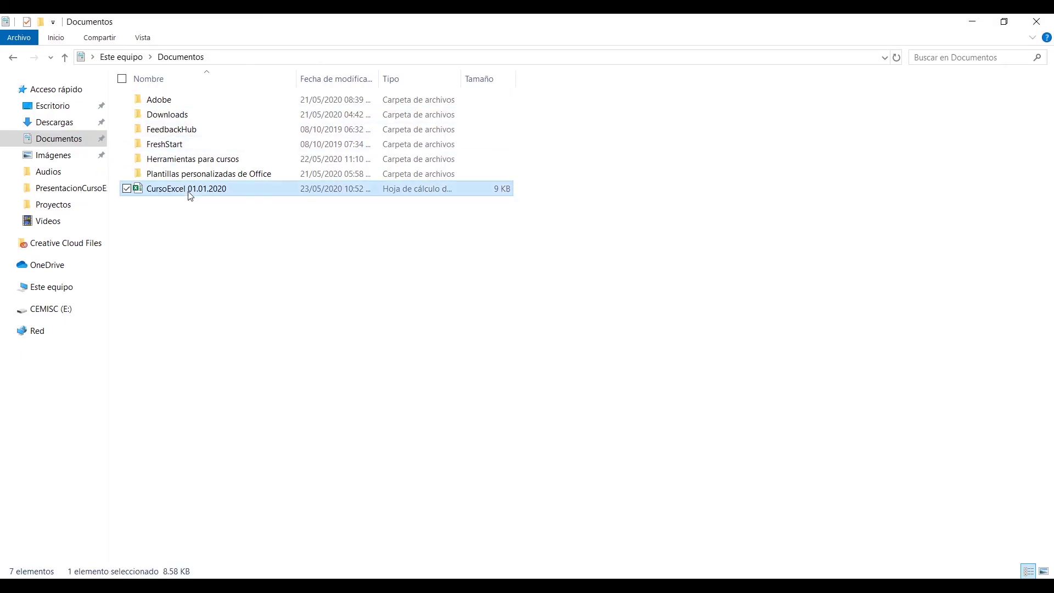
right_click(177, 189)
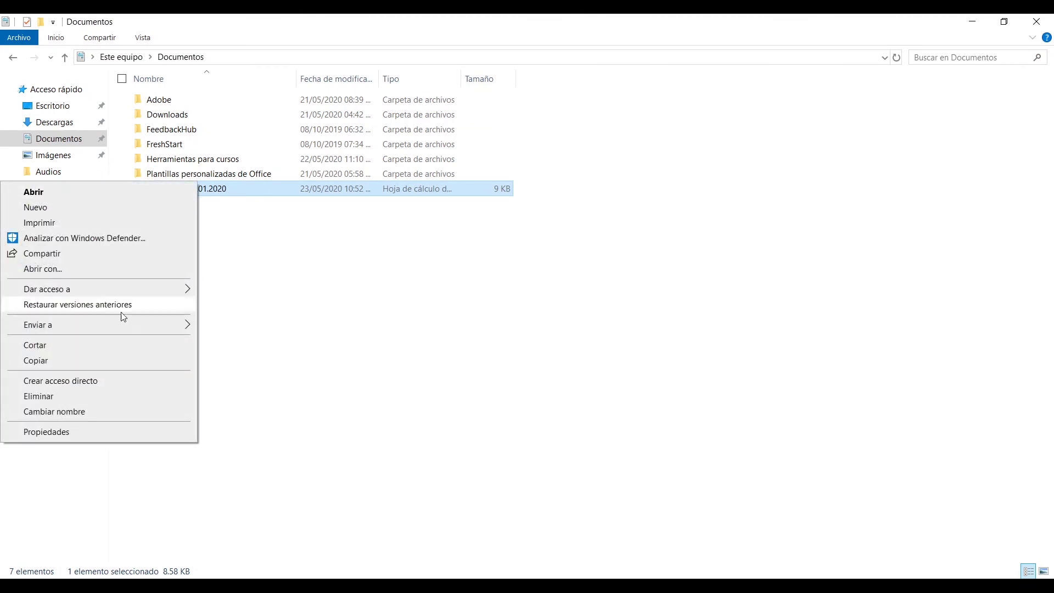
click(113, 364)
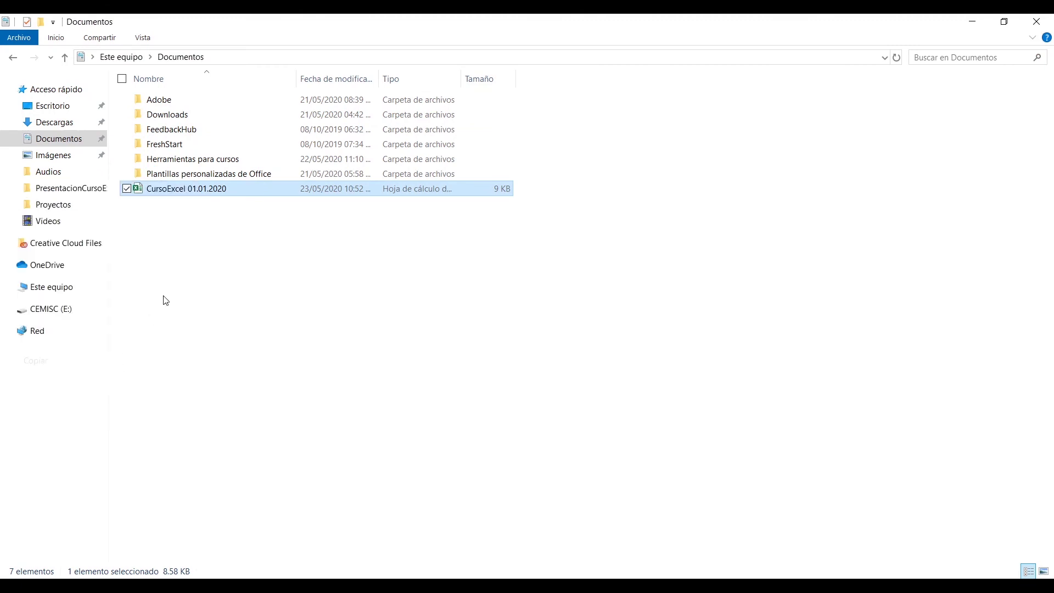
right_click(187, 235)
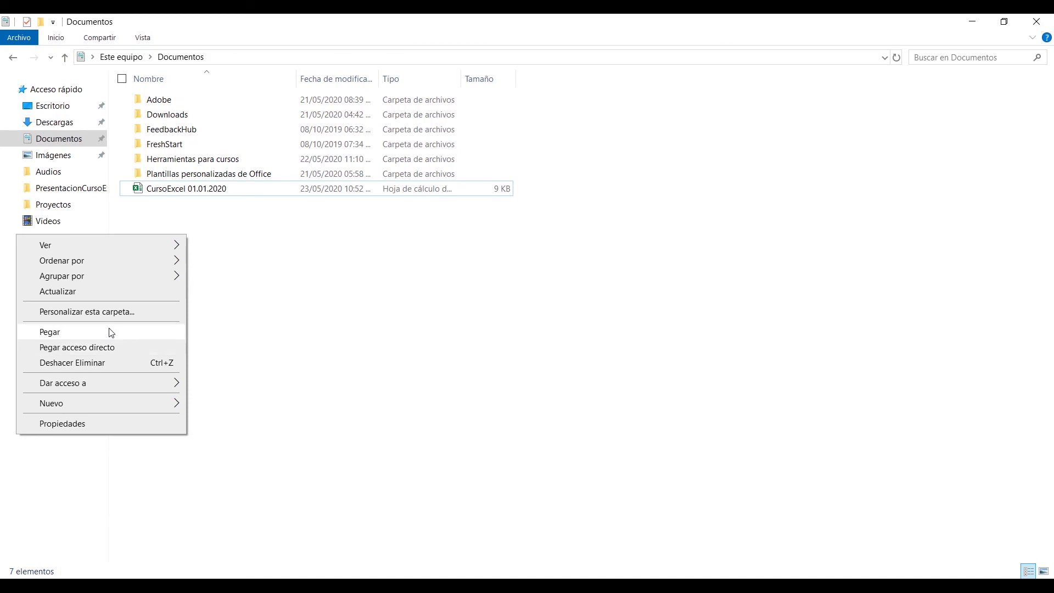
click(111, 333)
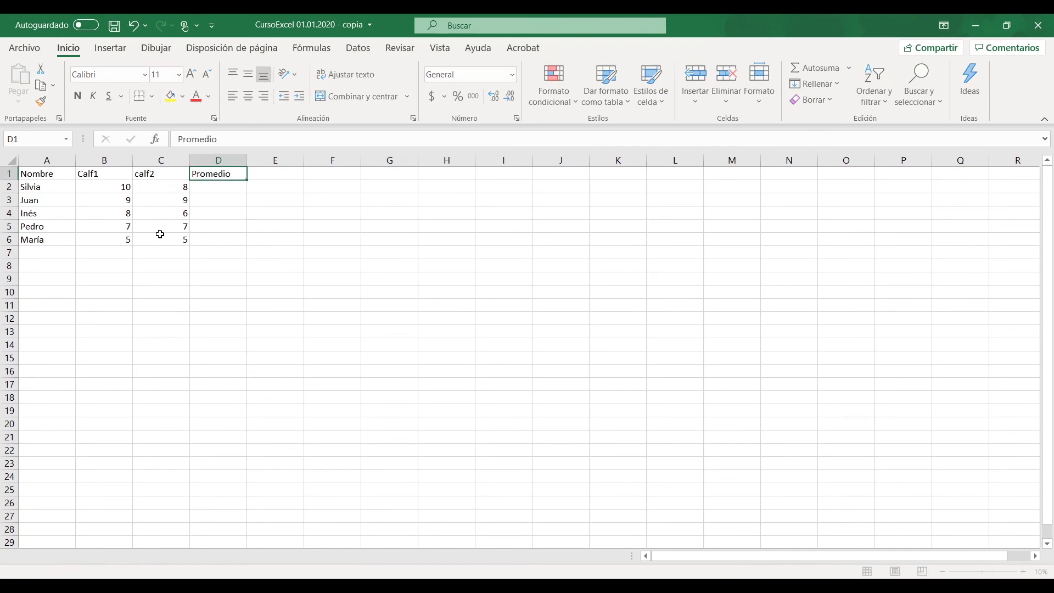
- Fill the grade cells B2:C6 of the workbook "CursoExcel 01.01.2020 - copia" with yellow
drag(121, 186, 164, 240)
click(173, 98)
click(239, 219)
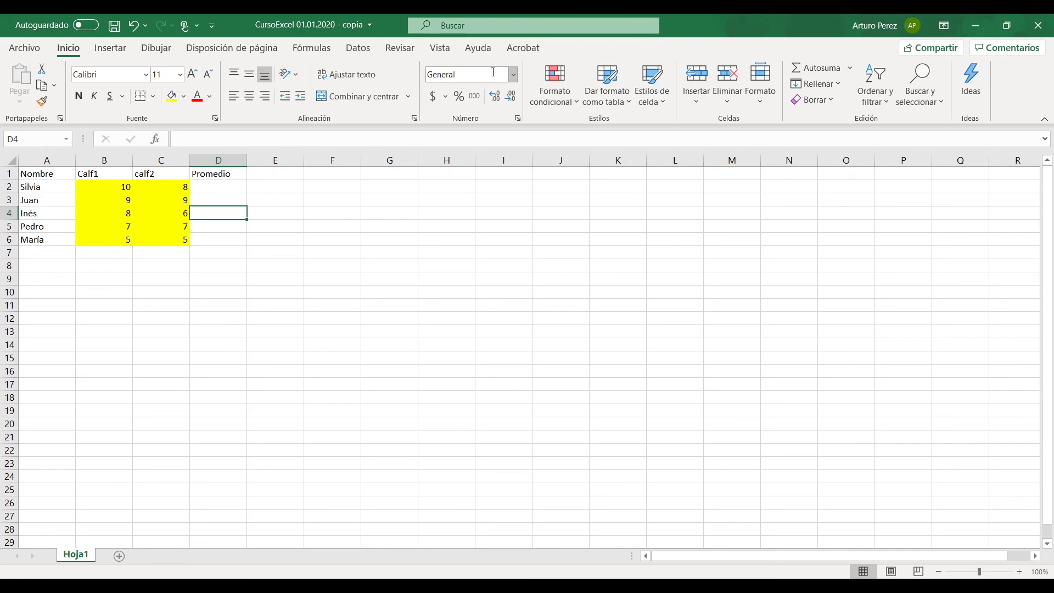
- Close the copied workbook without saving and delete its file from Documentos, returning to the original workbook in Excel
click(1029, 29)
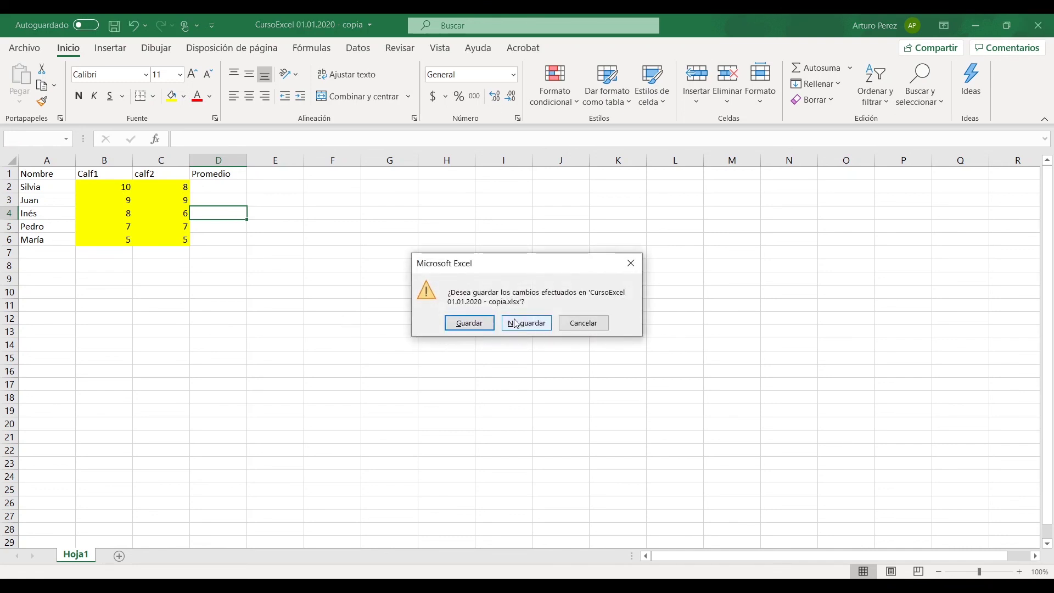
click(528, 324)
key(Delete)
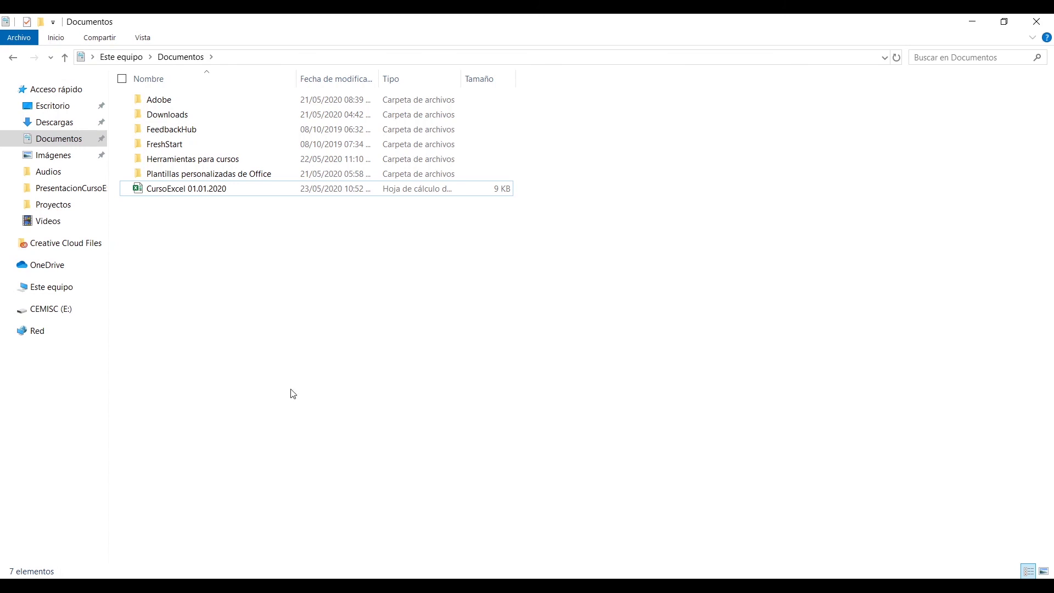
click(322, 585)
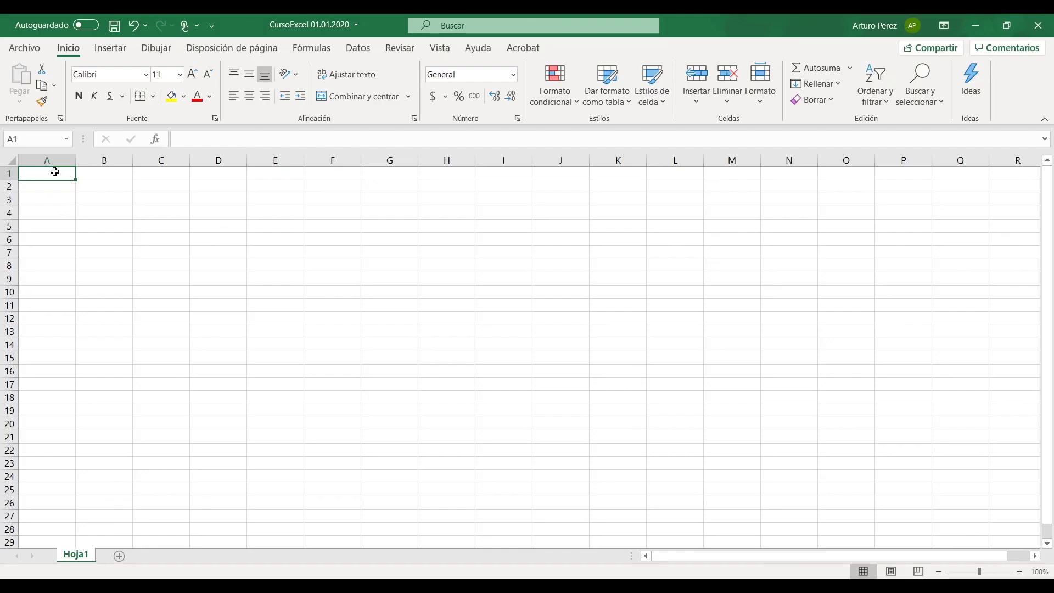